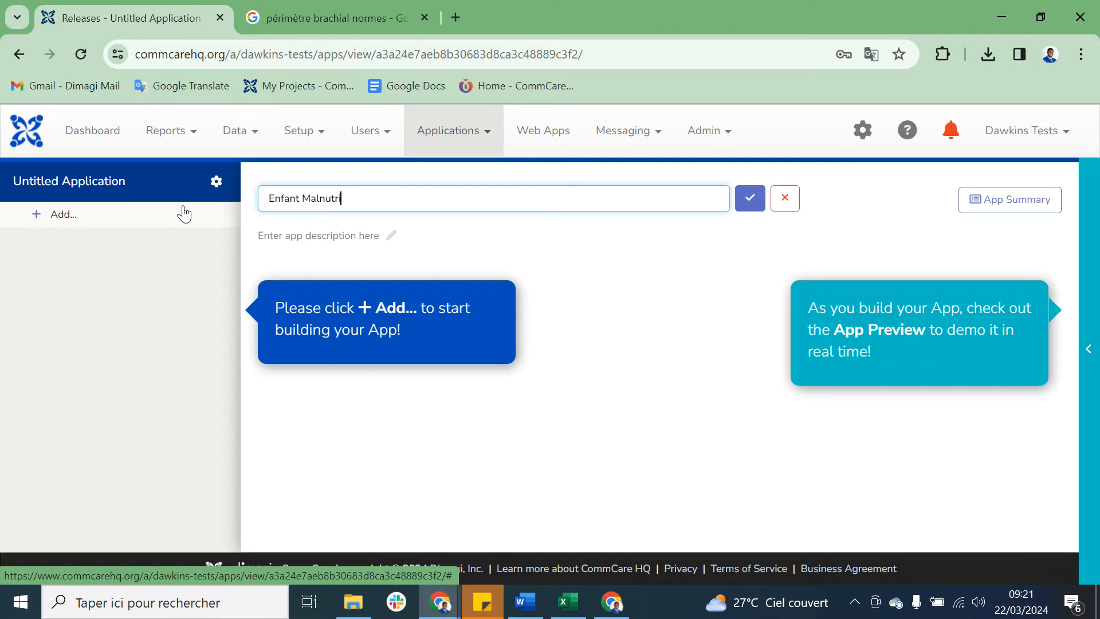
Step: Save the application name as Enfant Malnutrie and add a case list to the application
left_click(750, 198)
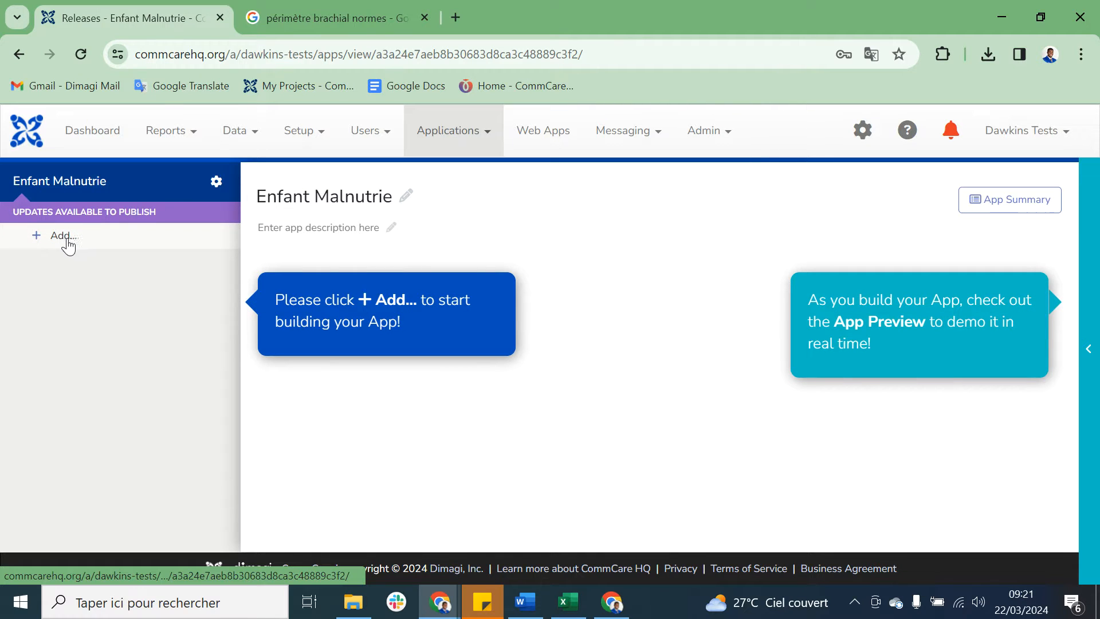
left_click(63, 244)
left_click(427, 243)
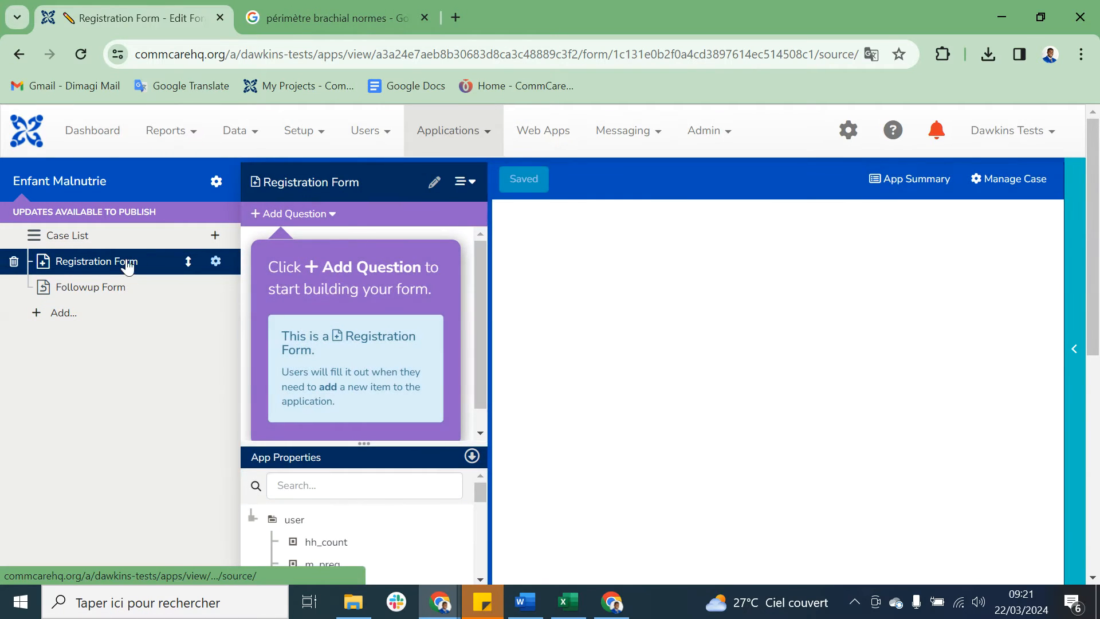
Step: Rename the case list's registration form as Ajouter Enfant
left_click(436, 182)
left_click_drag(526, 196, 413, 211)
type("Ajouter Enfant")
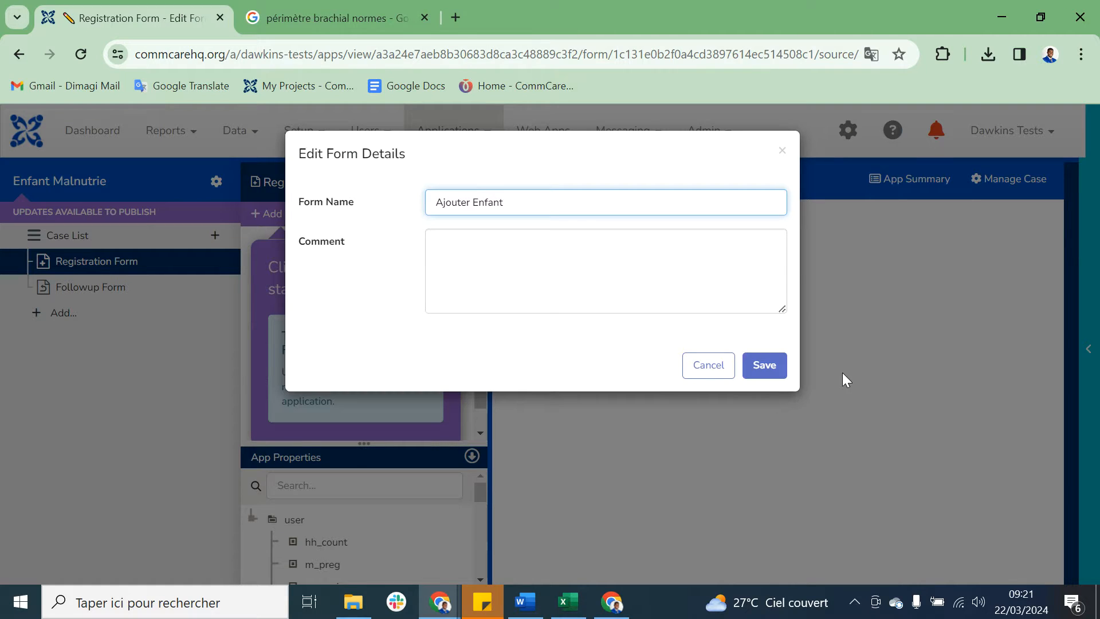
left_click(765, 365)
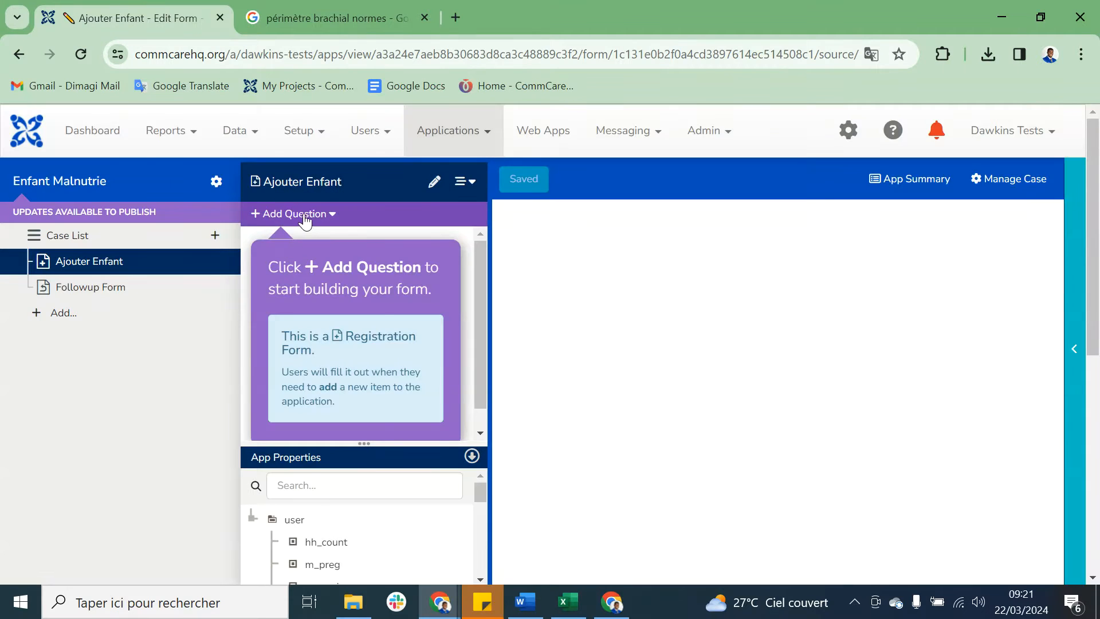
Step: Add a Phone Number or Numeric ID question with the display text ID Enfant to the Ajouter Enfant form
left_click(313, 216)
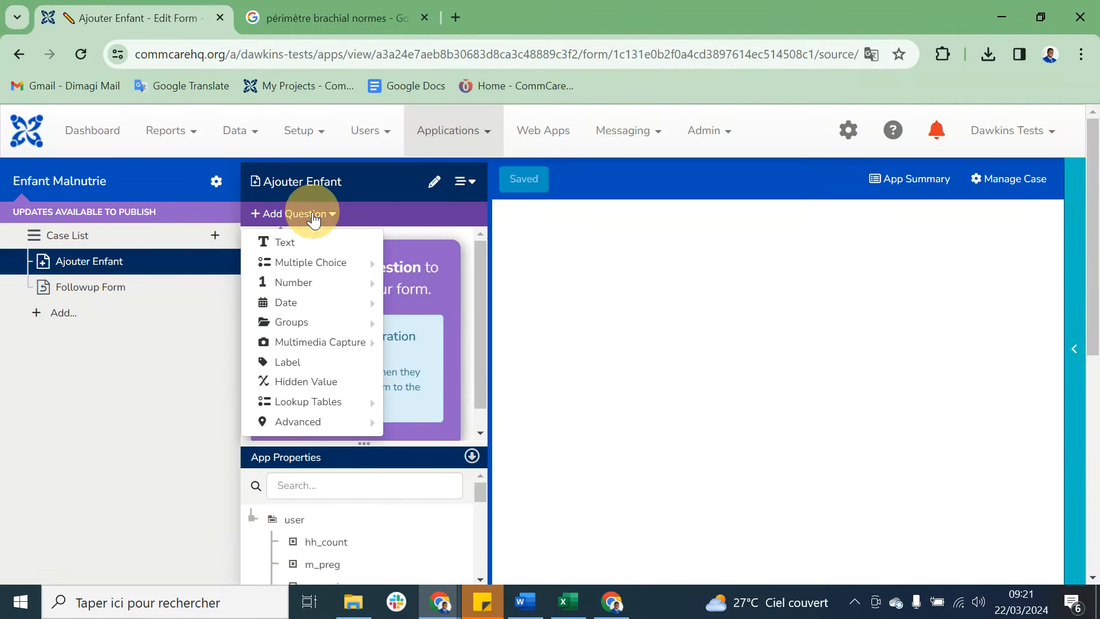
mouse_move(316, 259)
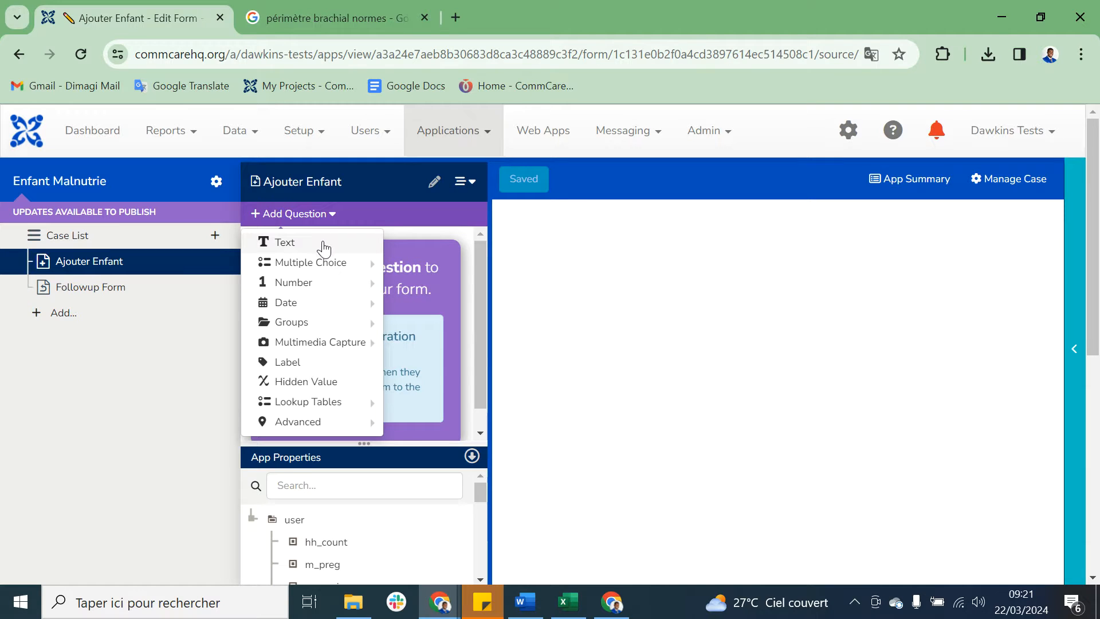
mouse_move(331, 281)
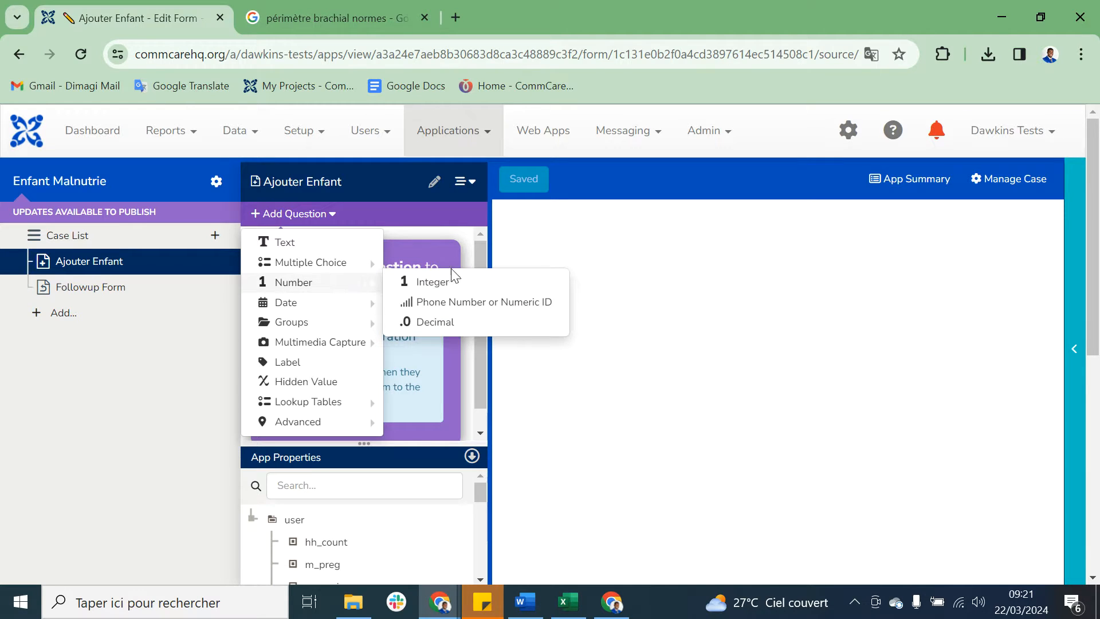
left_click(456, 301)
type("ID Enfant")
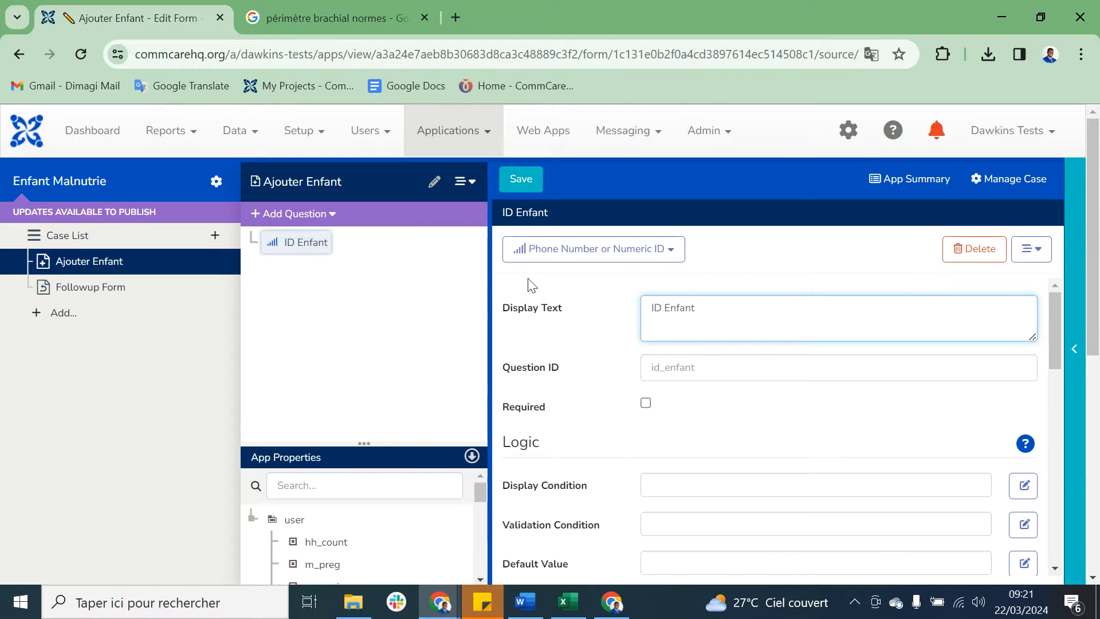
left_click(308, 242)
Step: Add a Date question with the display text Date Enregistrement below the ID Enfant question
left_click(325, 223)
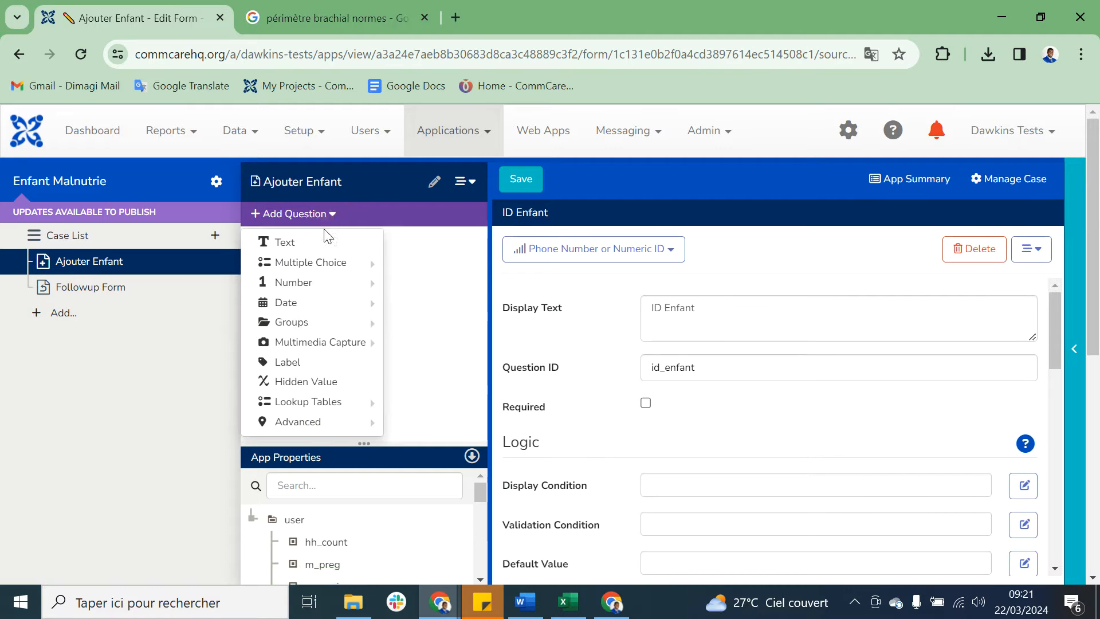
mouse_move(308, 304)
left_click(422, 303)
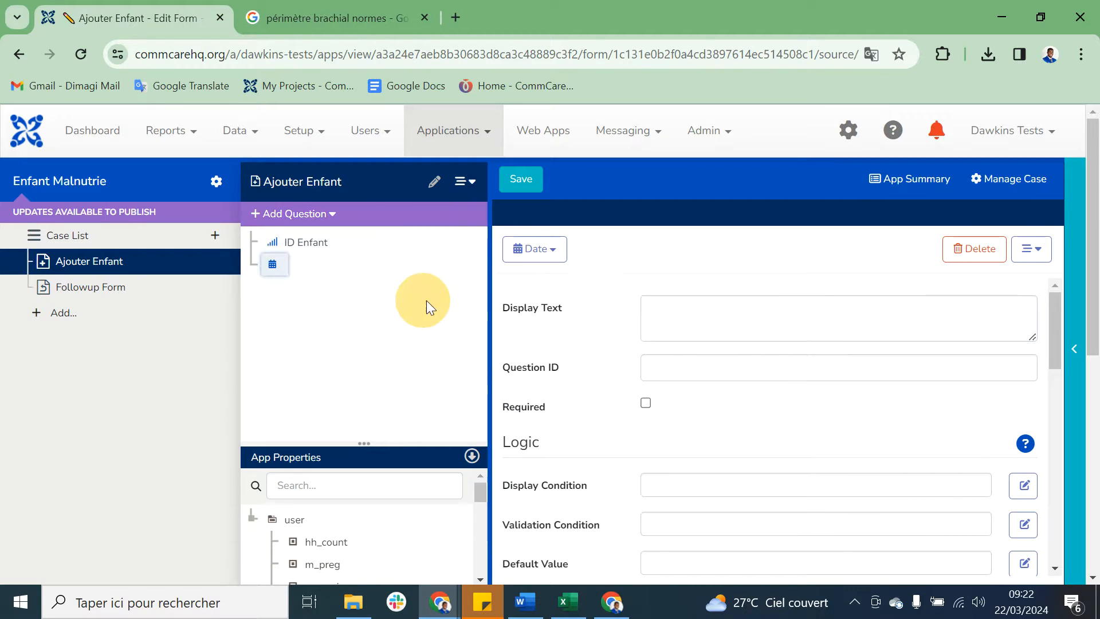
type("Date")
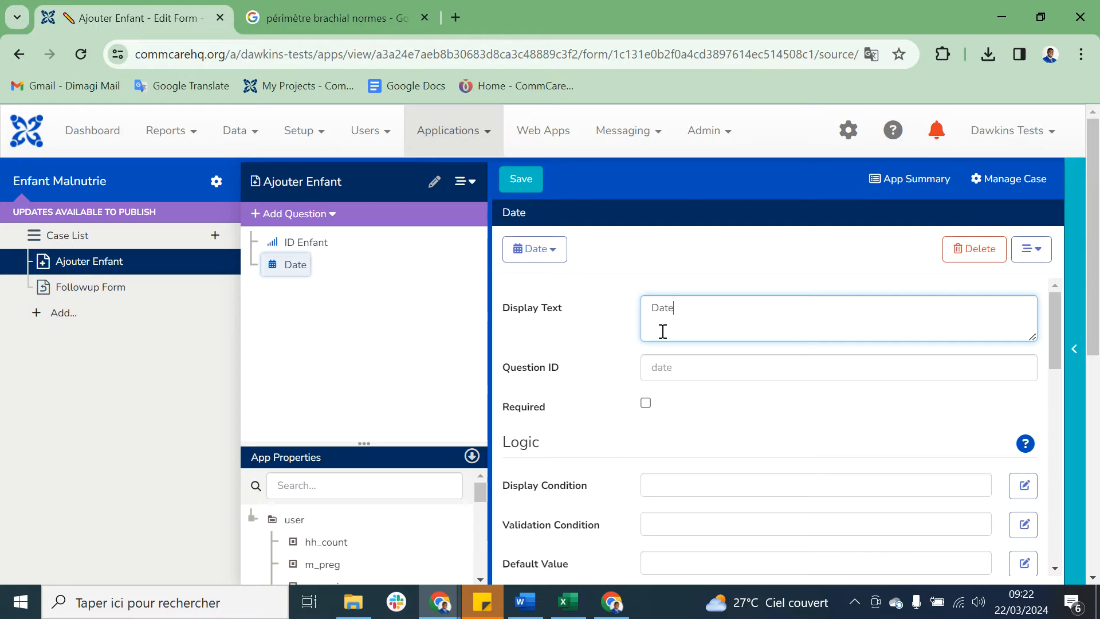
type(" Enregis")
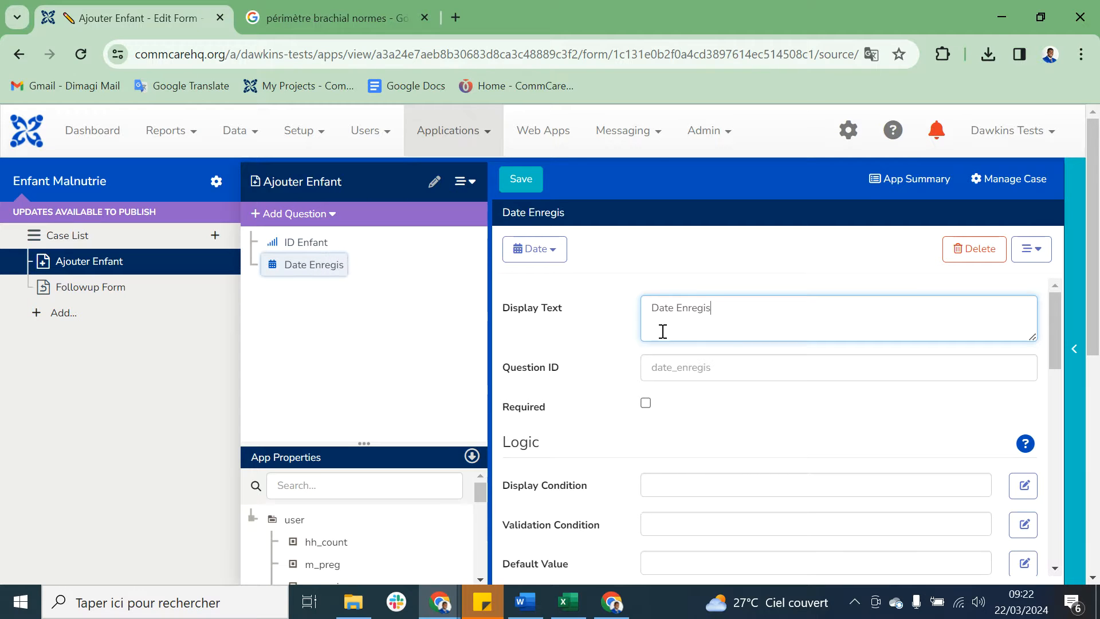
type("trement")
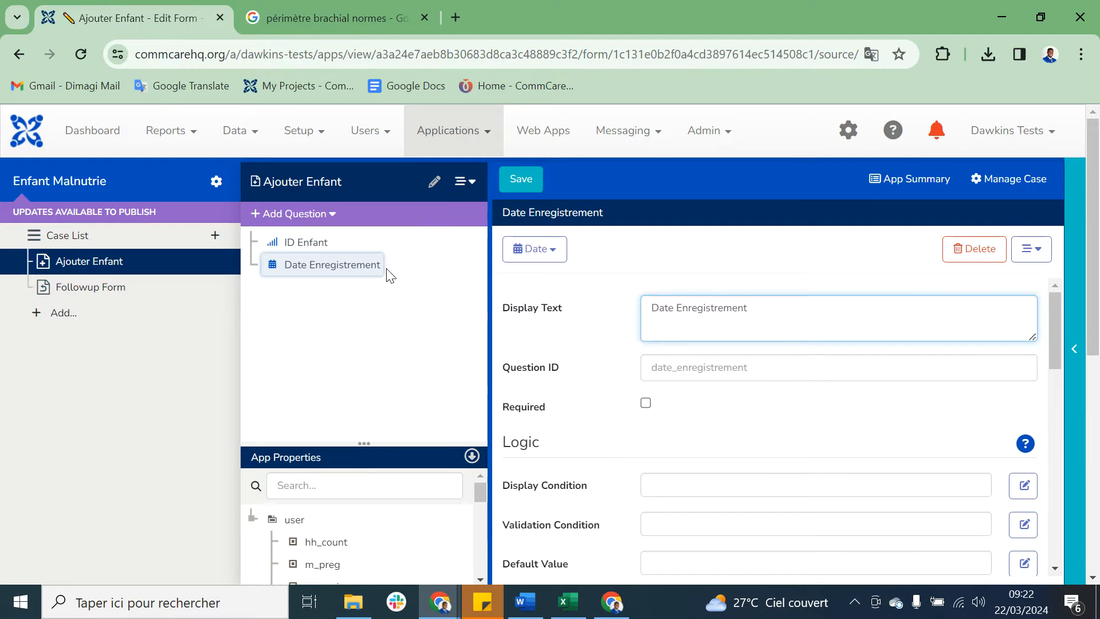
Step: Add a Text question with the display text Nom et Prenom Enfant below the registration date question
left_click(325, 215)
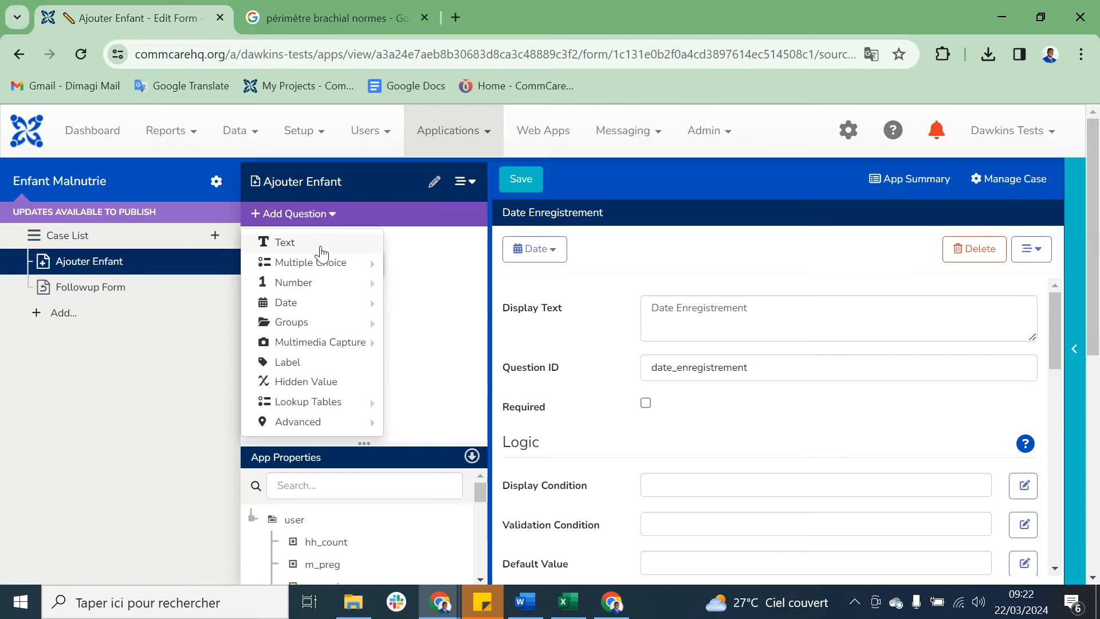
mouse_move(319, 288)
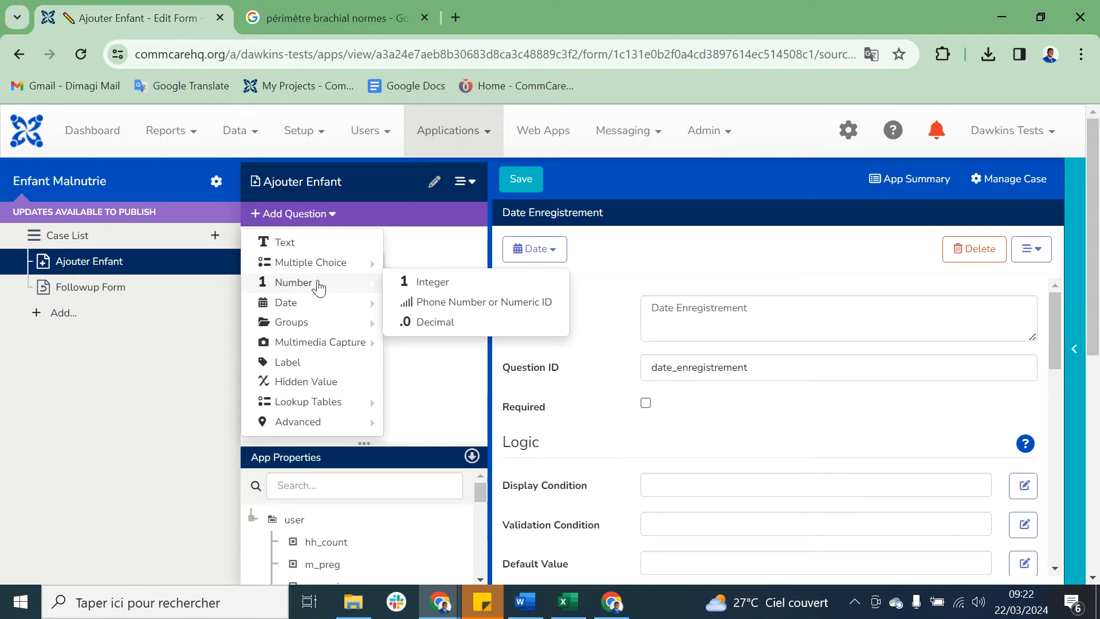
left_click(331, 243)
type("Nom et Prenom")
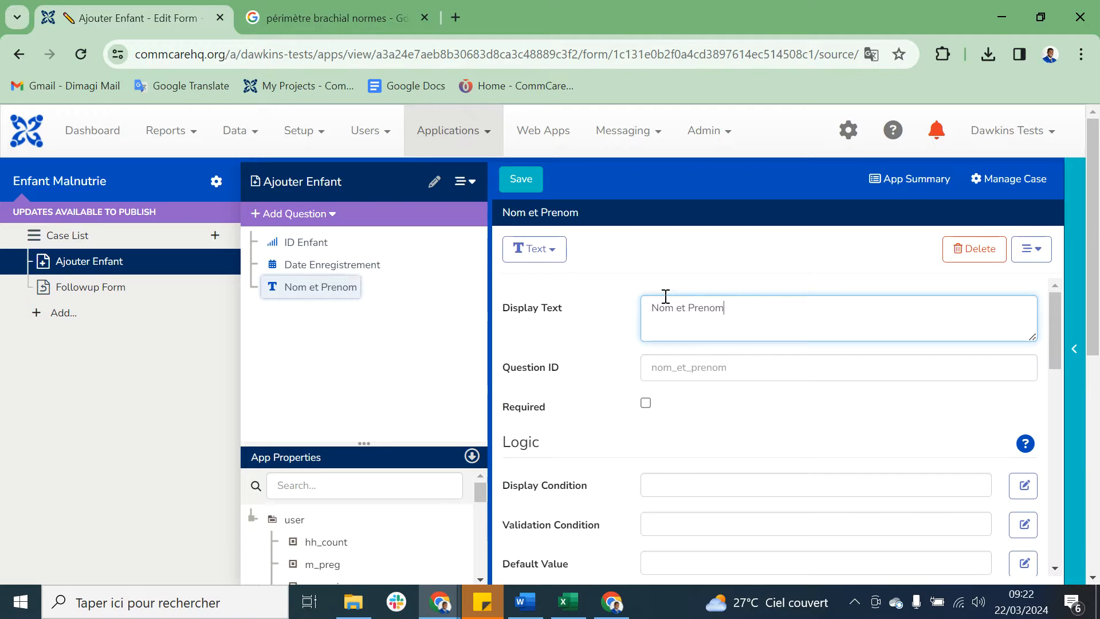
type(" Enfant")
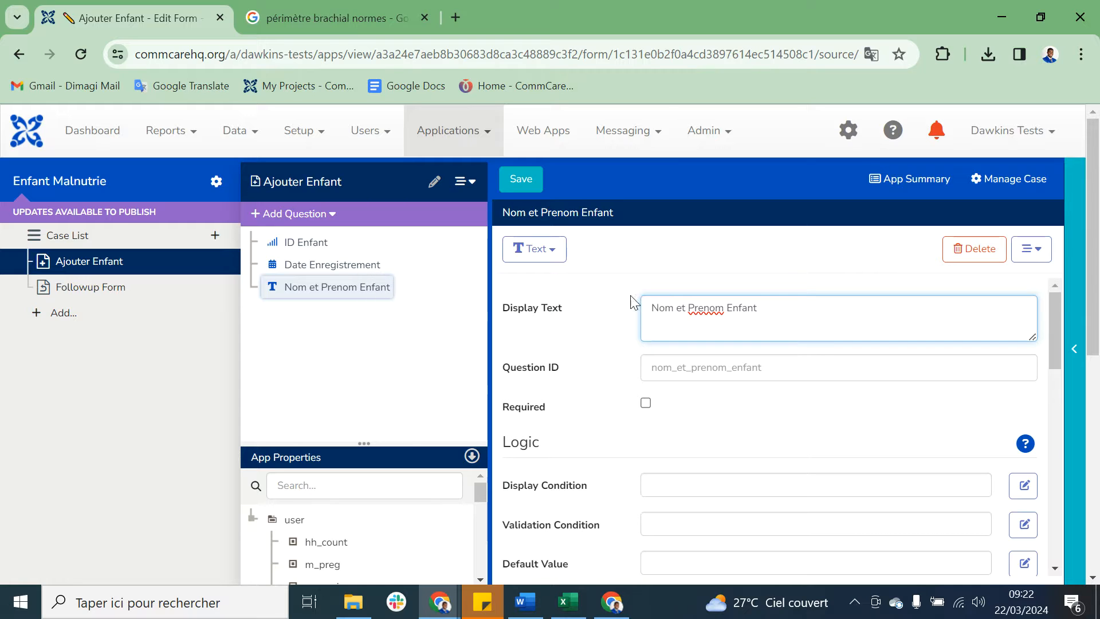
Step: Shorten the question ID of the Nom et Prenom Enfant question to nom_prenom_enfant
left_click(367, 291)
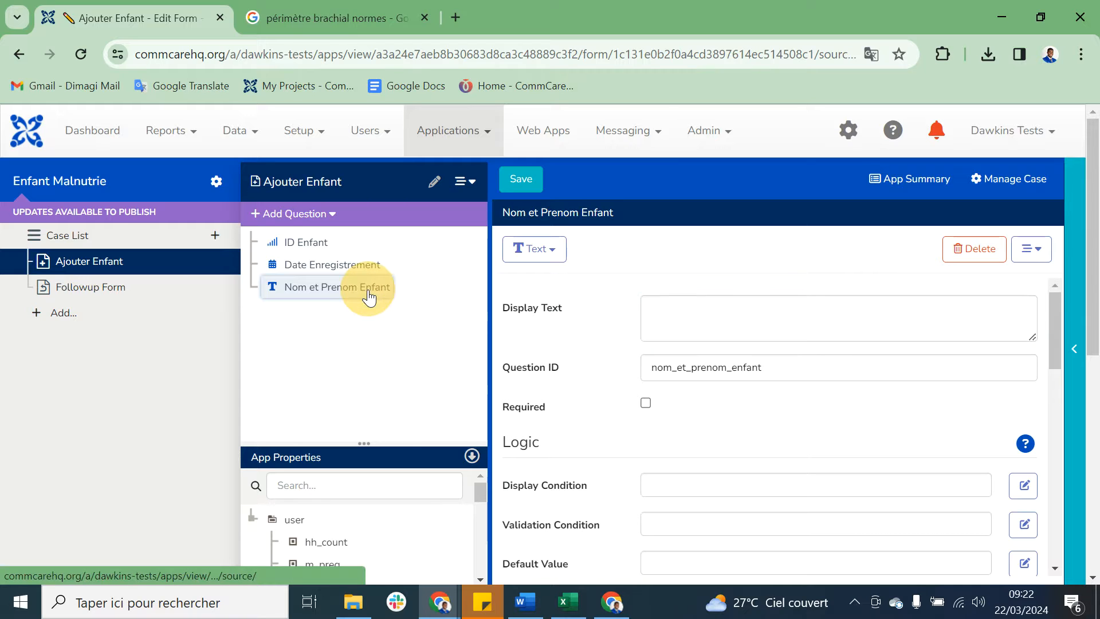
left_click(689, 366)
key("BackSpace")
key("BackSpace")
key("BackSpace")
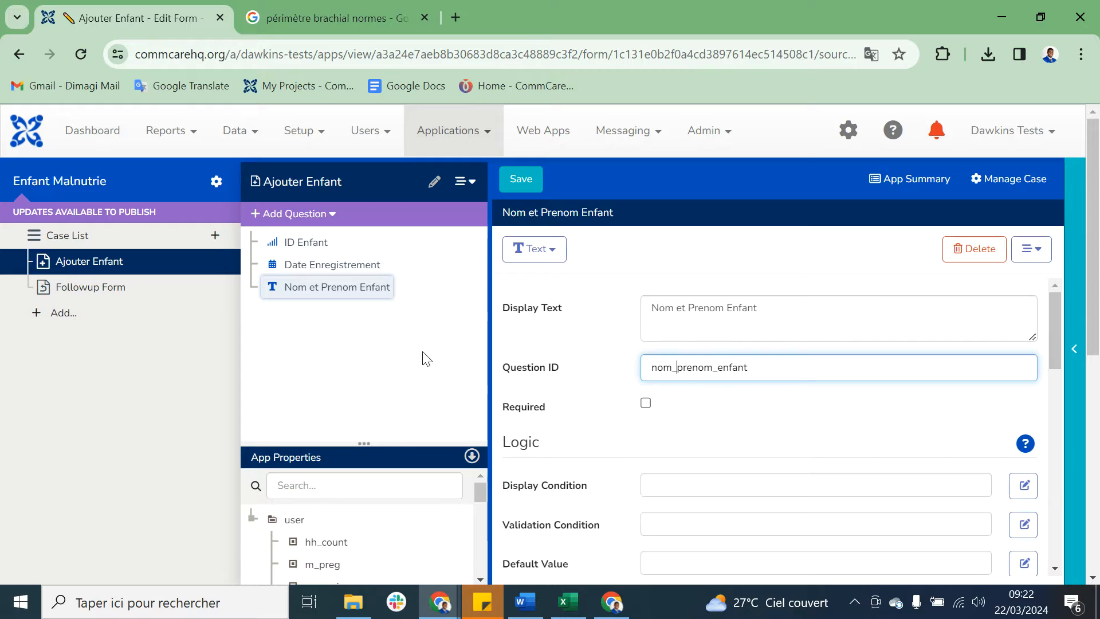
left_click(340, 290)
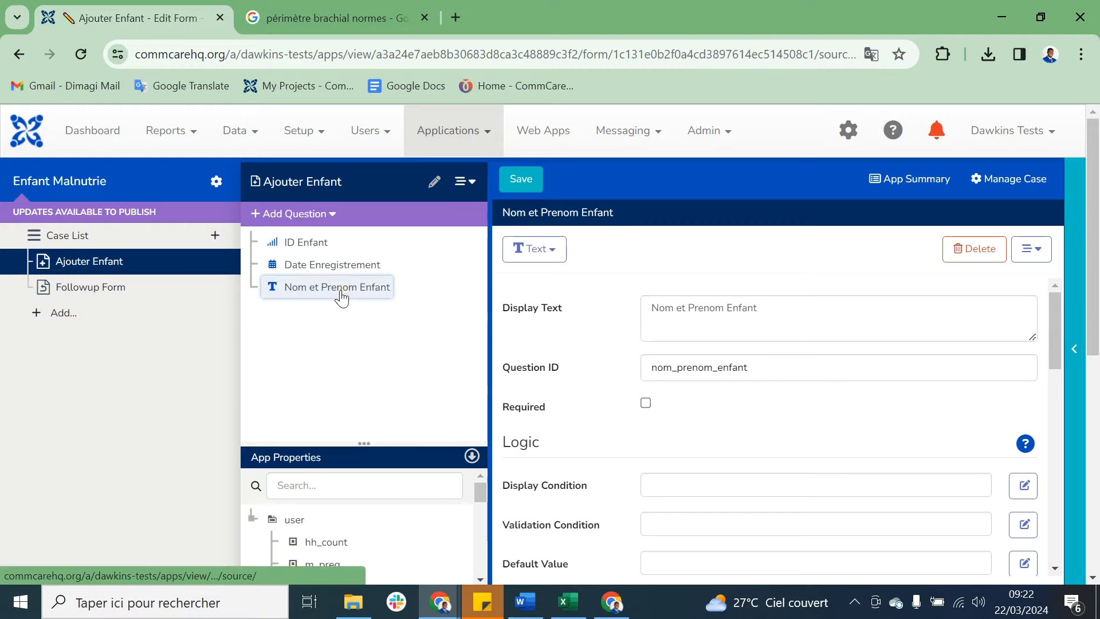
Step: Add an Integer question with the display text Age Enfant below the name question
left_click(327, 218)
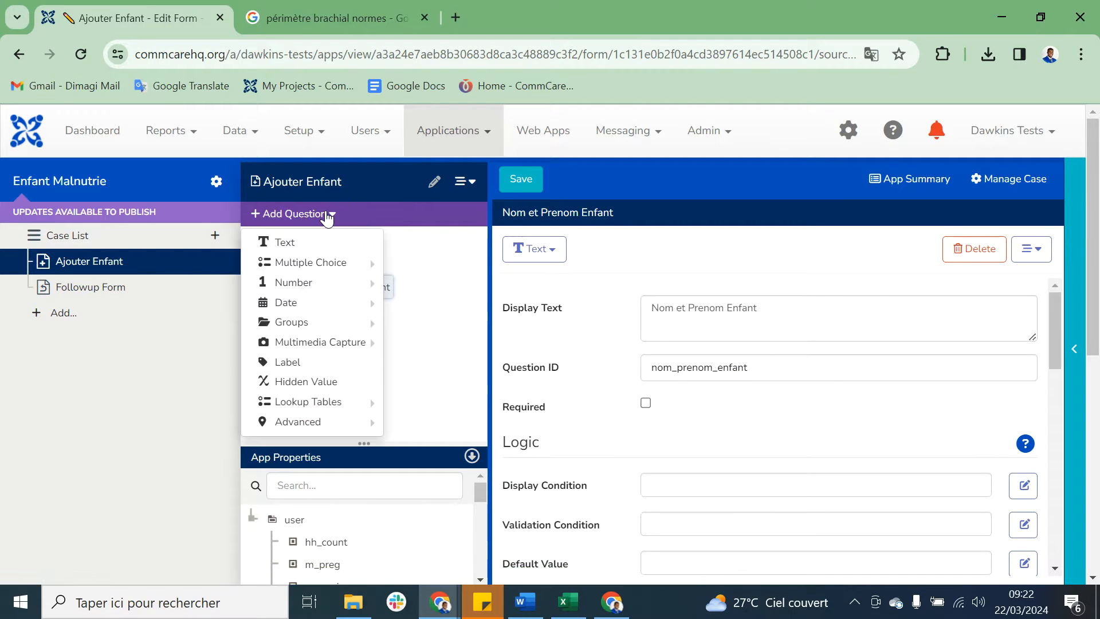
mouse_move(314, 311)
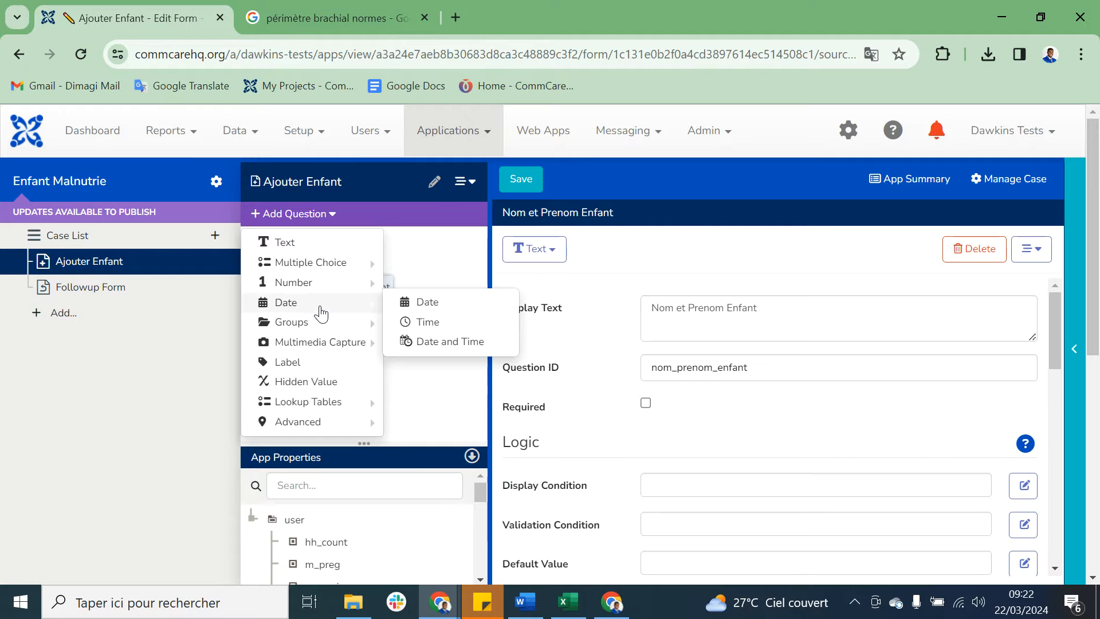
mouse_move(347, 291)
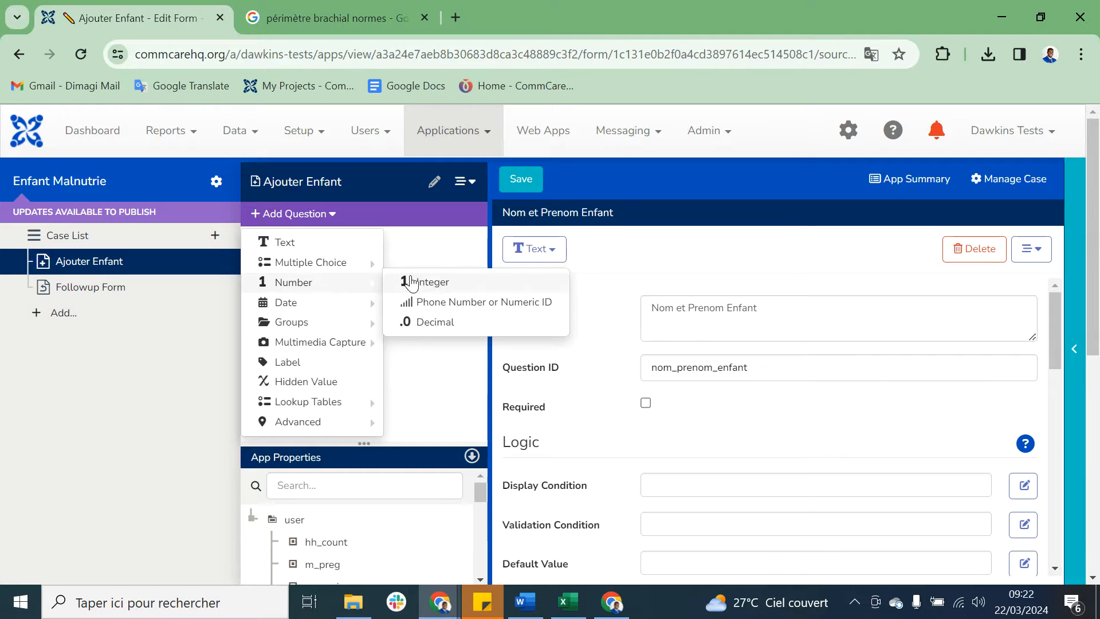
left_click(435, 281)
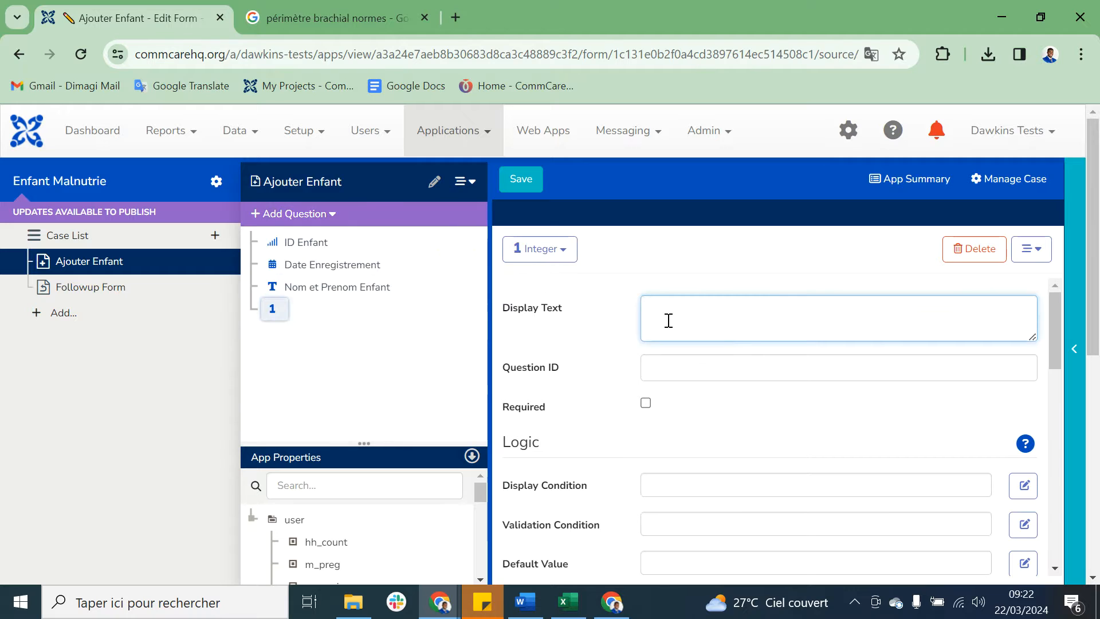
type("Age Enfant")
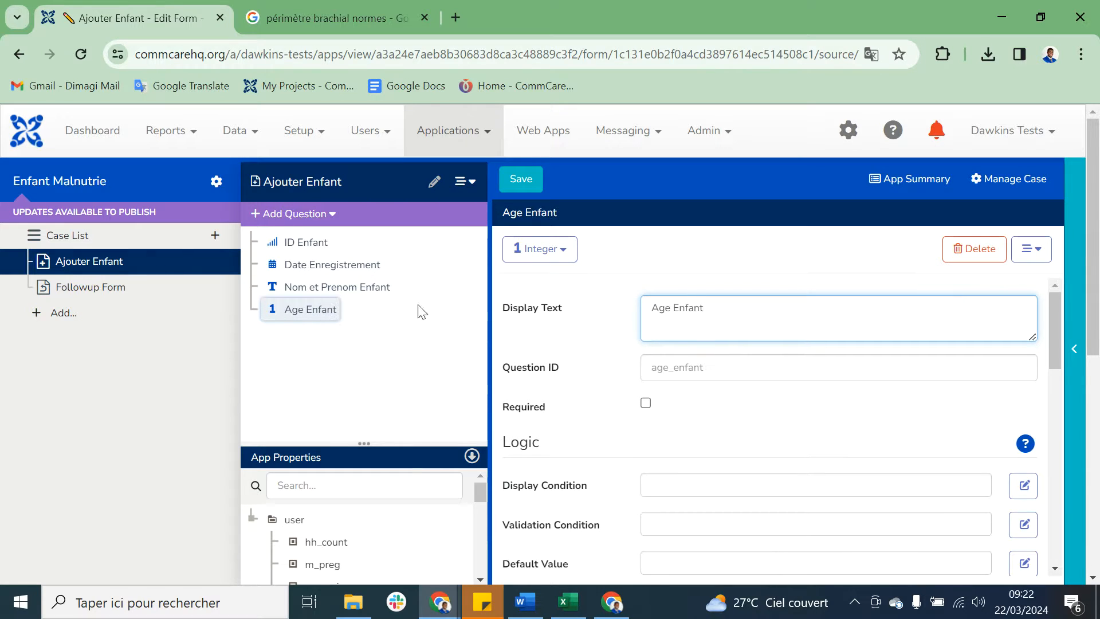
left_click(315, 310)
Step: Add a Multiple Choice question with the display text Sexe Enfant below the age question
left_click(331, 214)
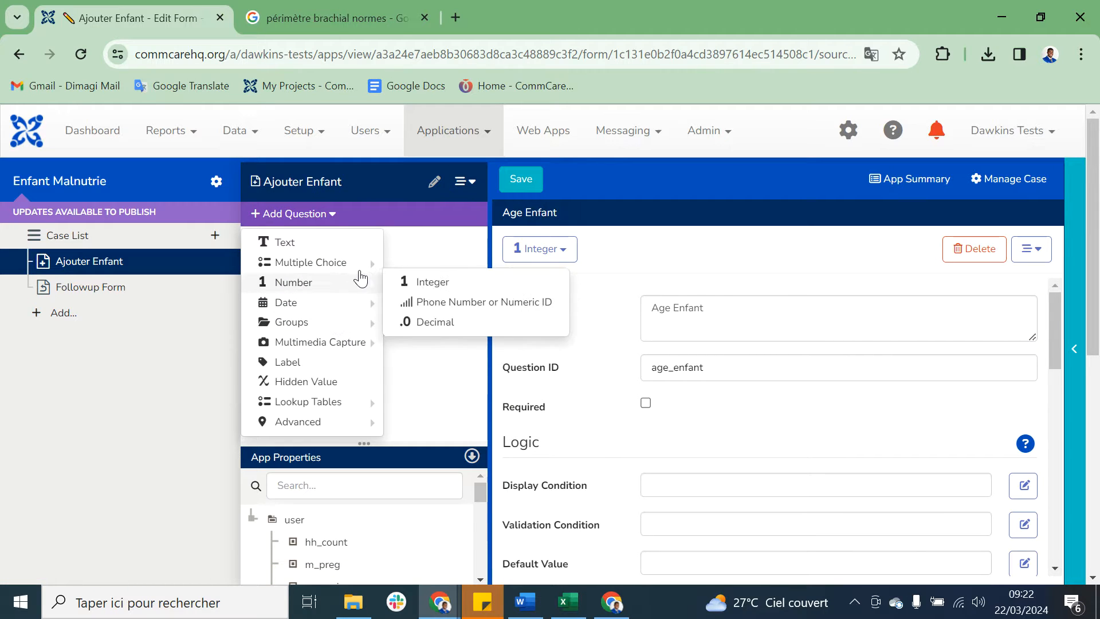
mouse_move(344, 262)
left_click(407, 262)
type("Sexe E")
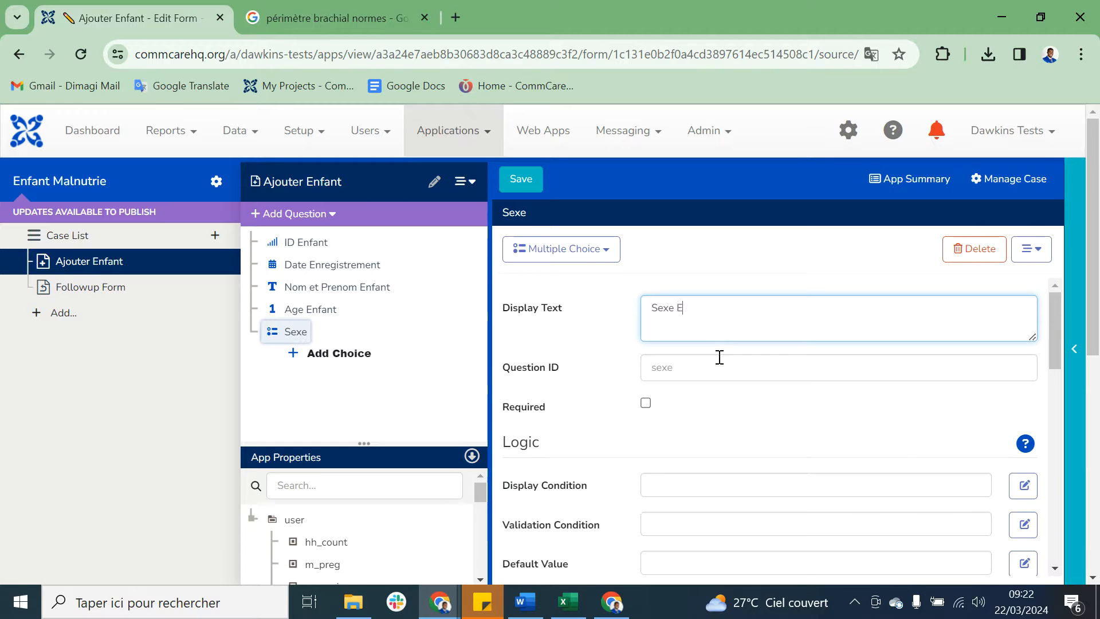
type("nfant")
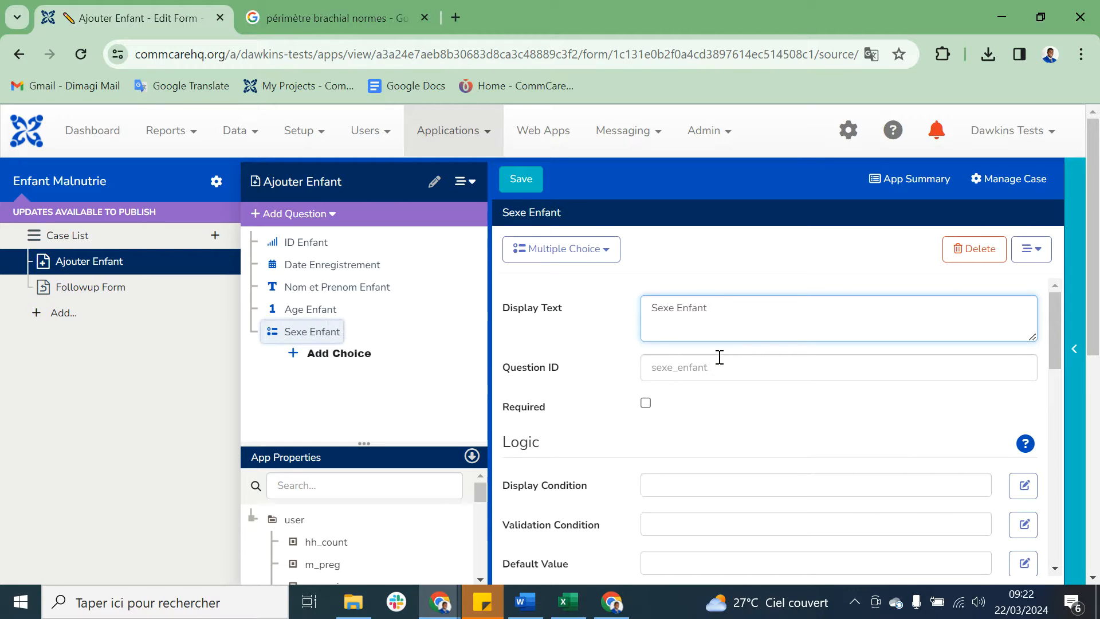
Step: Add the choices Masculin and Feminin to the Sexe Enfant question
left_click(336, 355)
type("Ma")
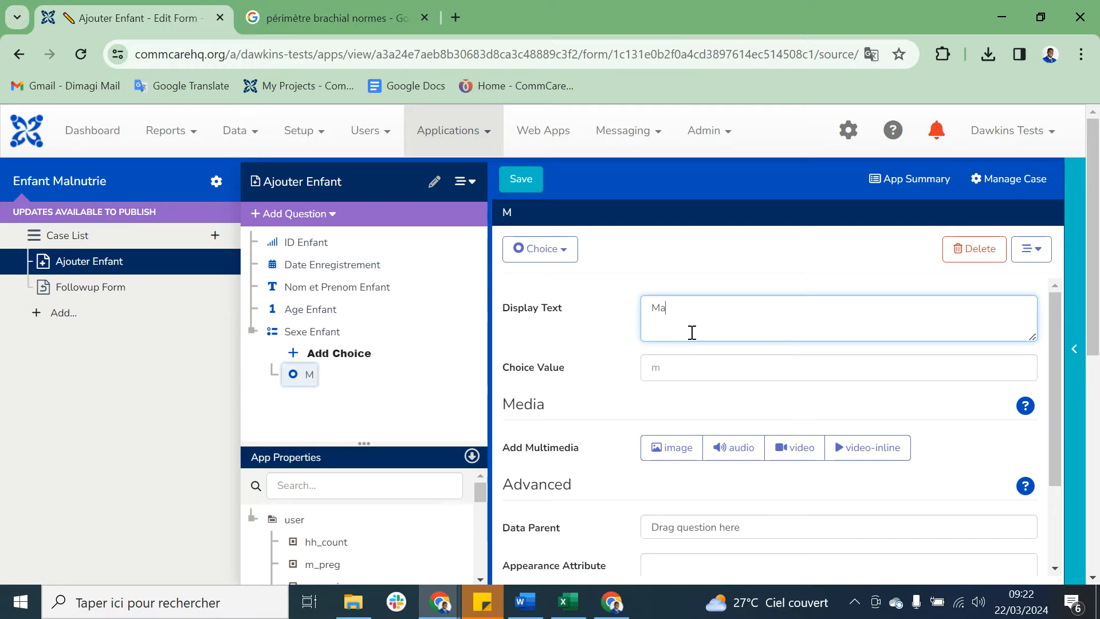
type("sculin")
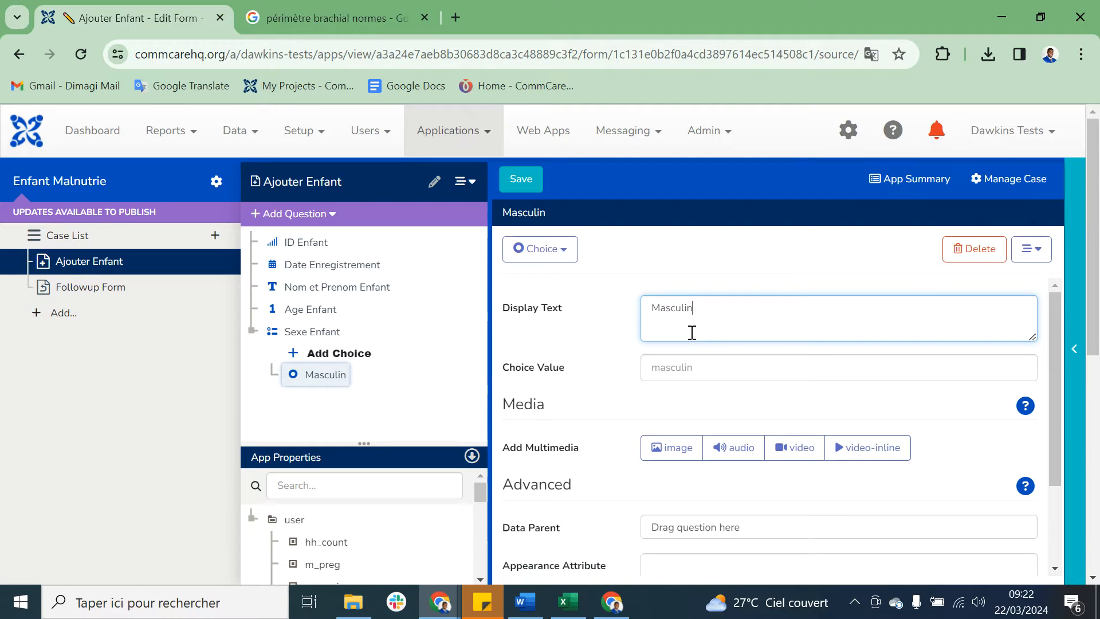
left_click(318, 353)
type("Feminin")
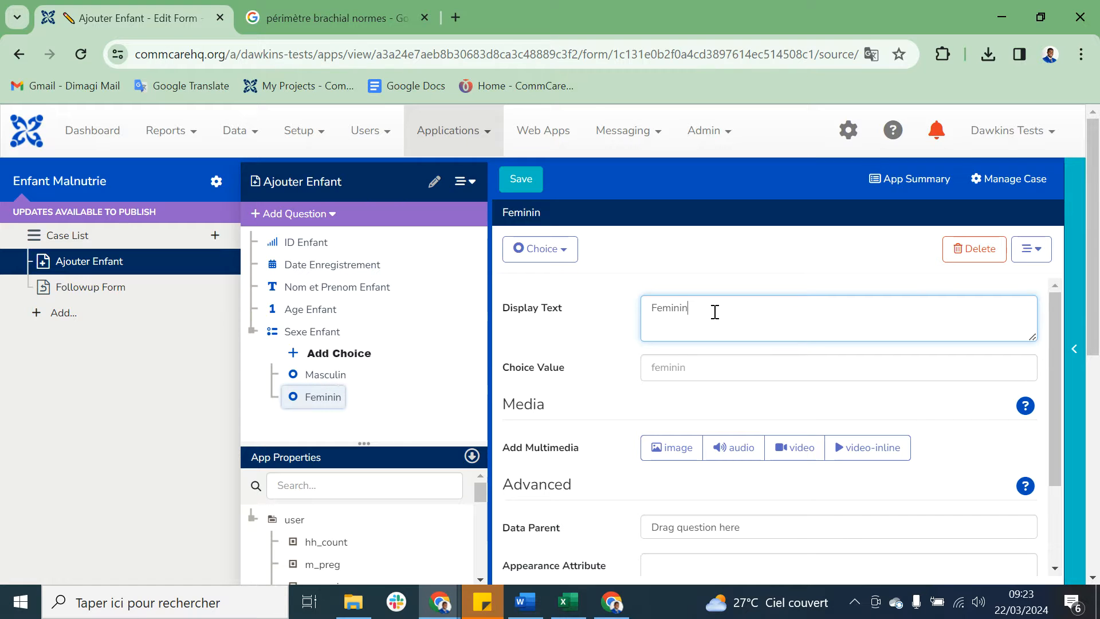
left_click(333, 400)
left_click(332, 376)
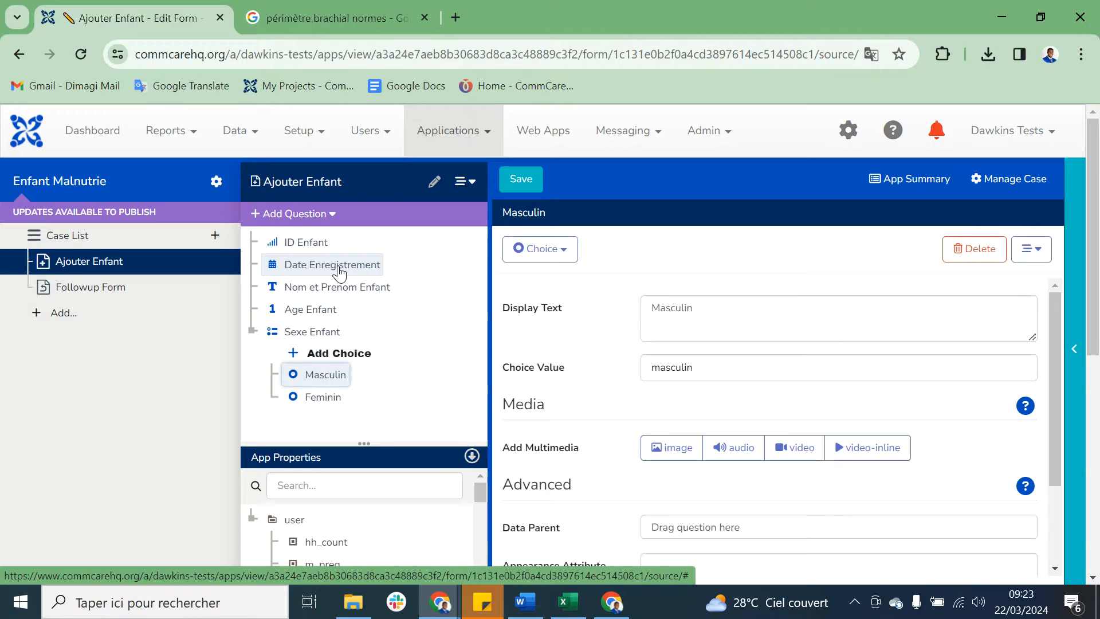
Step: Add an Integer question with the display text Perimetre Brachial below the Sexe Enfant question
left_click(324, 338)
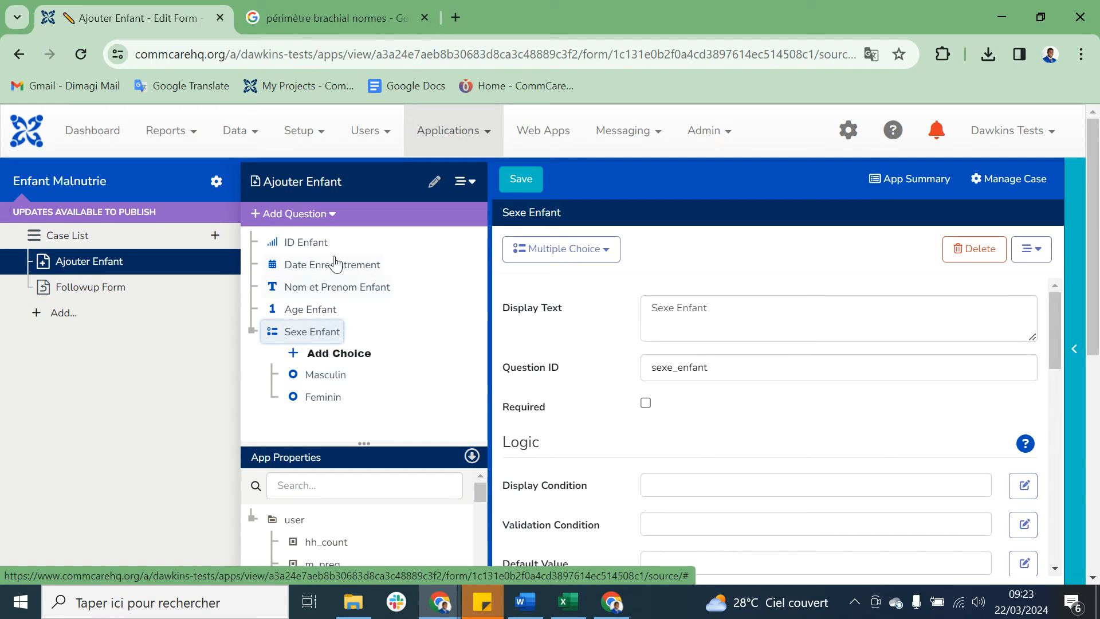
left_click(331, 214)
mouse_move(338, 314)
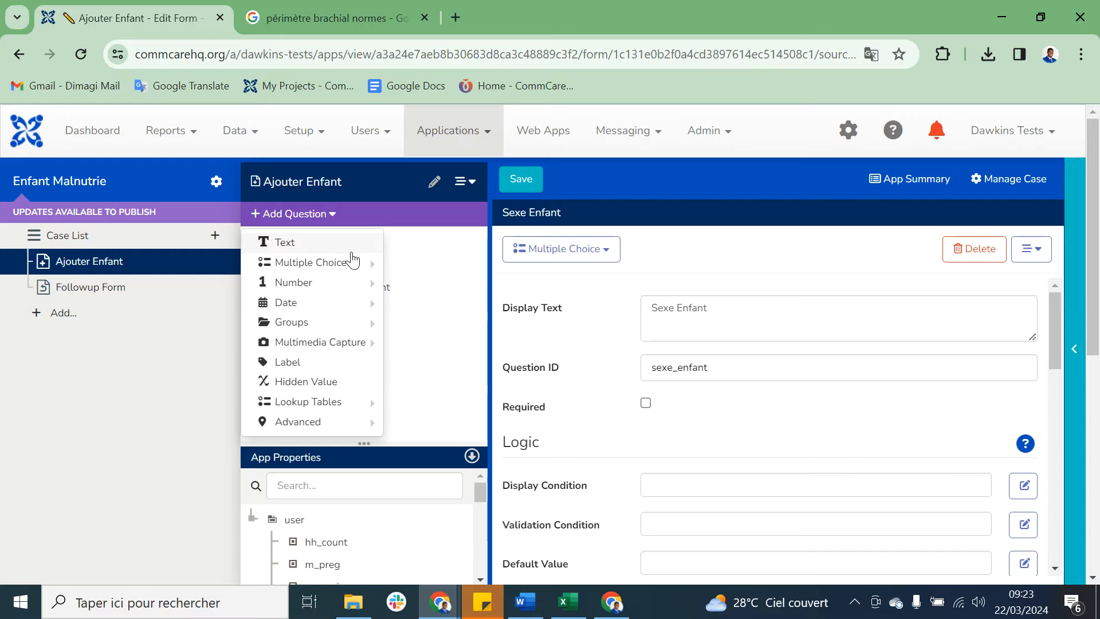
mouse_move(361, 265)
mouse_move(358, 285)
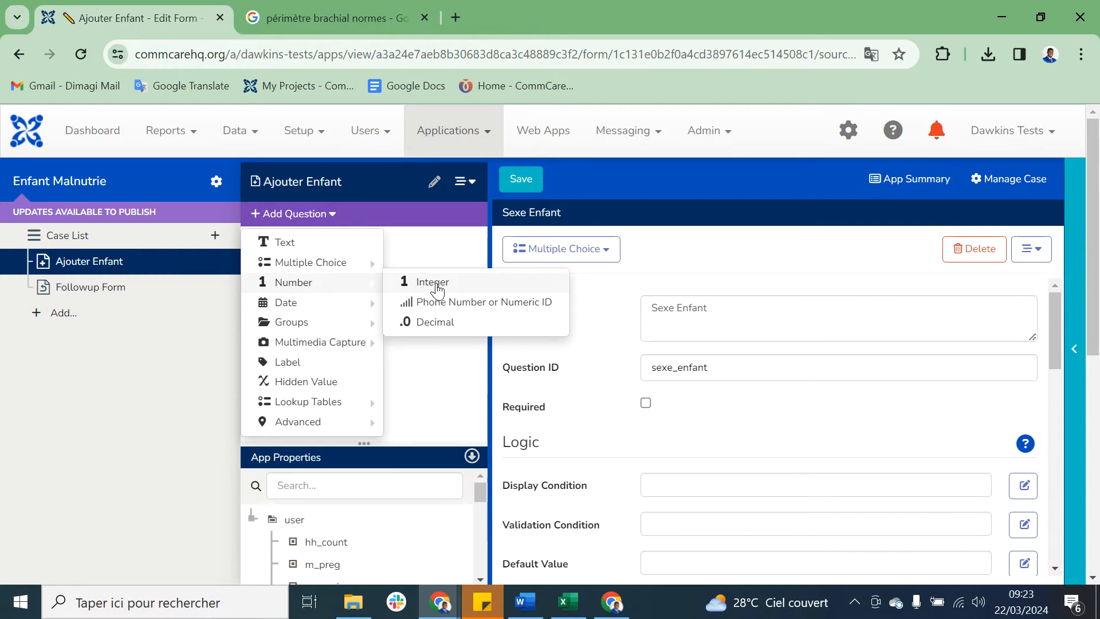
left_click(447, 290)
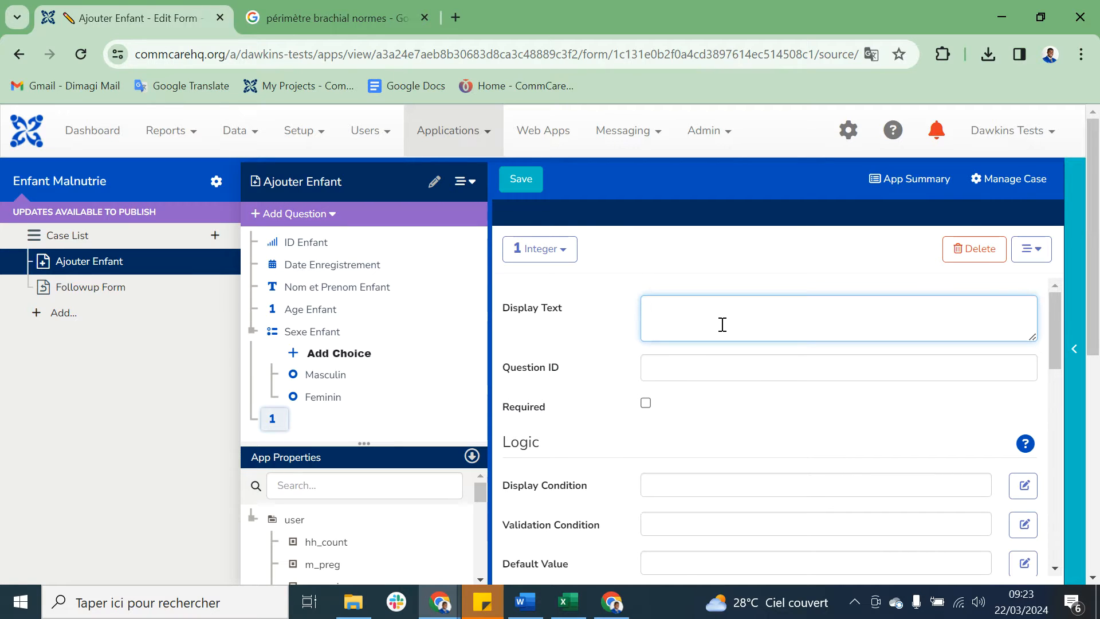
type("Per")
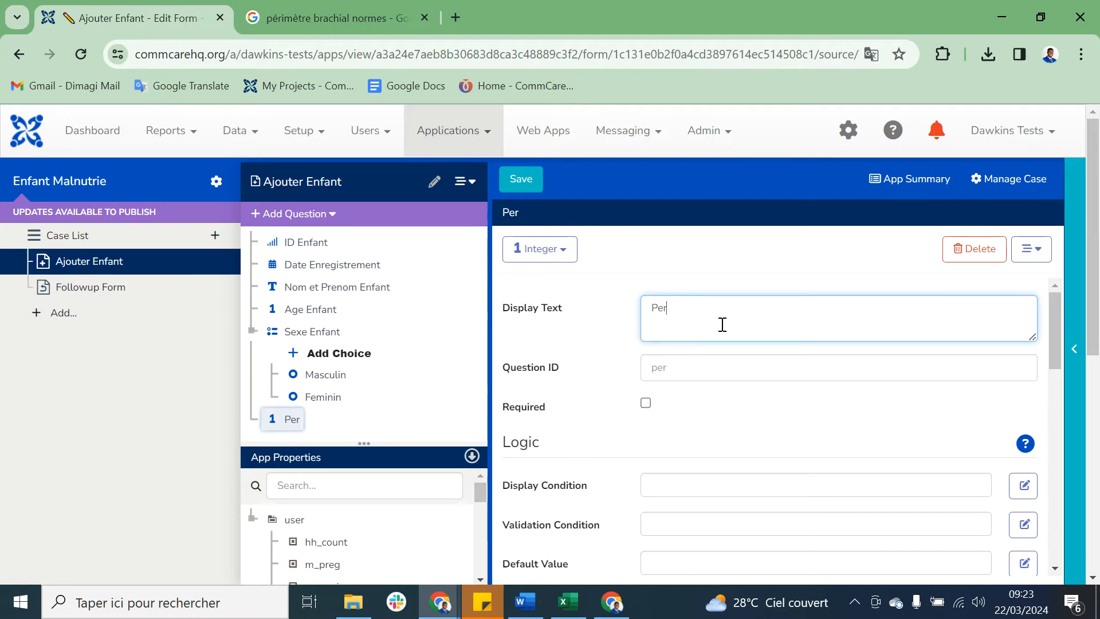
type("imetre Brachial")
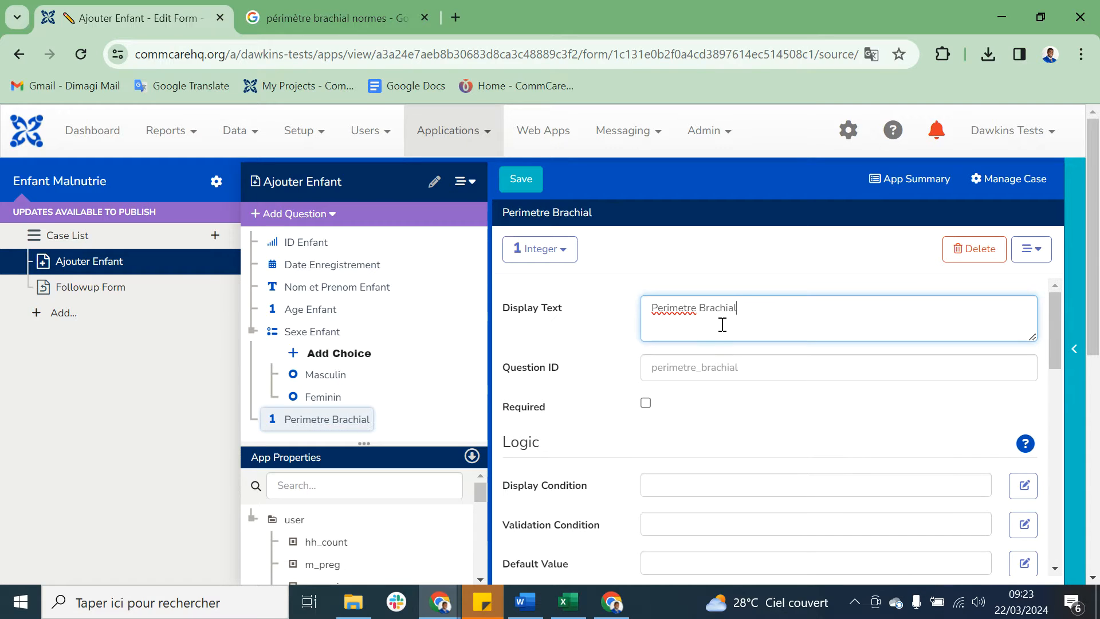
Step: Append the unit (mm) to the display text of the Perimetre Brachial question
left_click(337, 425)
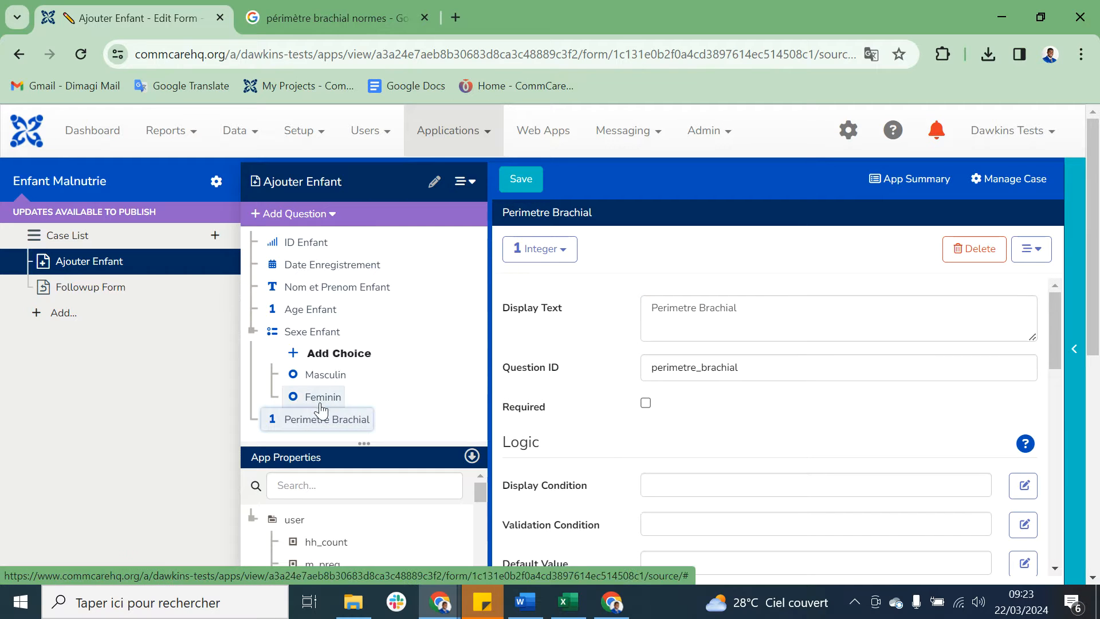
left_click(789, 316)
type("(mm")
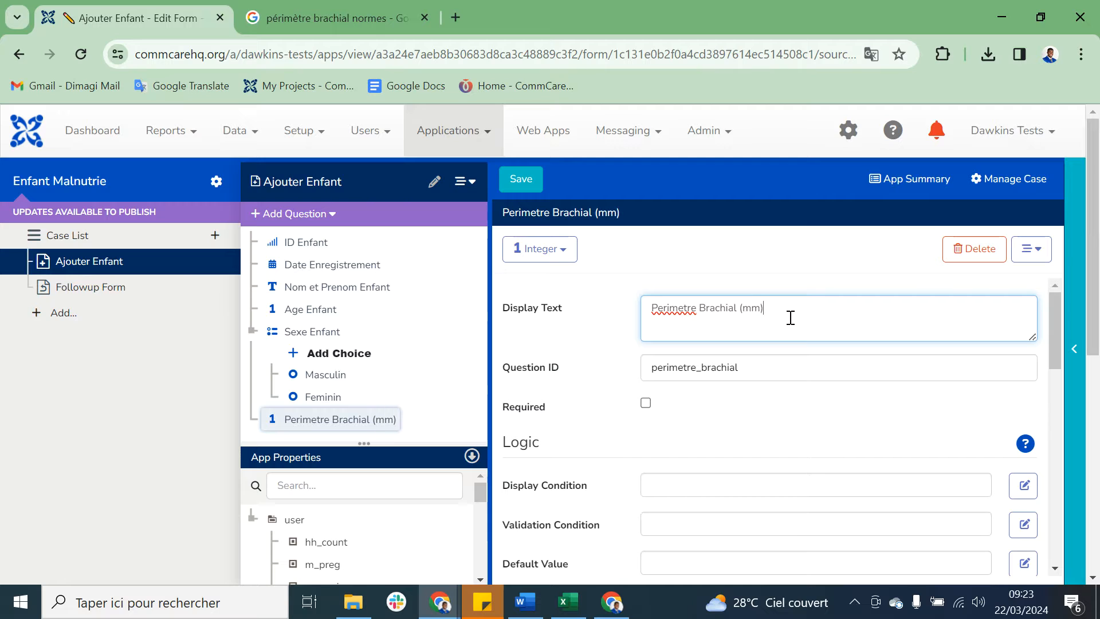
Step: Append the unit (mois) to the display text of the Age Enfant question and save the form
left_click(312, 309)
left_click(785, 315)
type("(mois")
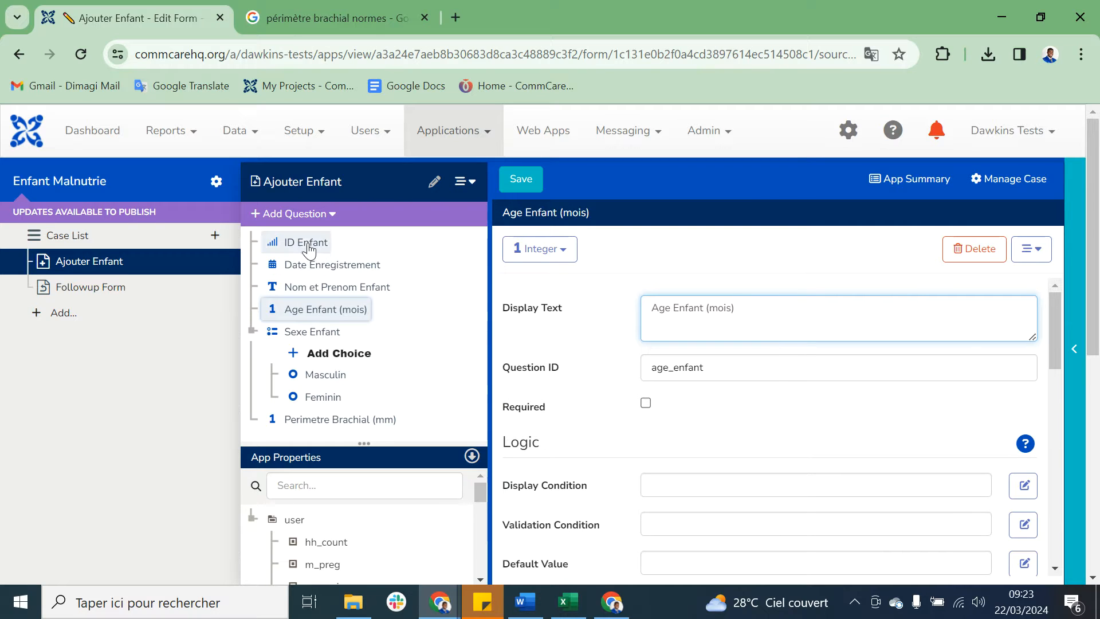
left_click(528, 193)
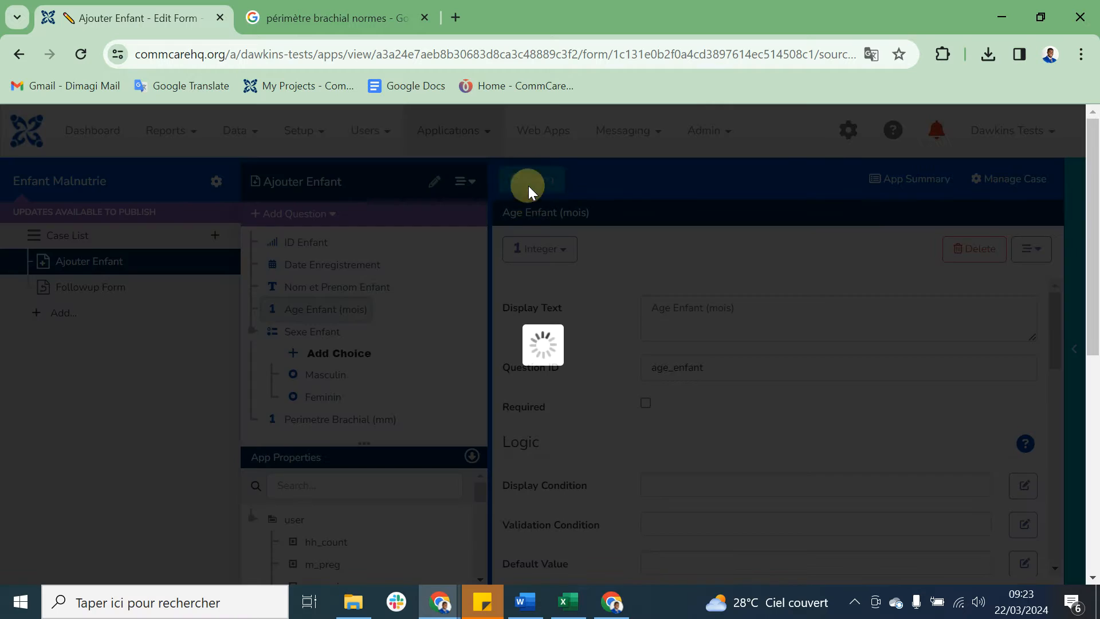
left_click(561, 264)
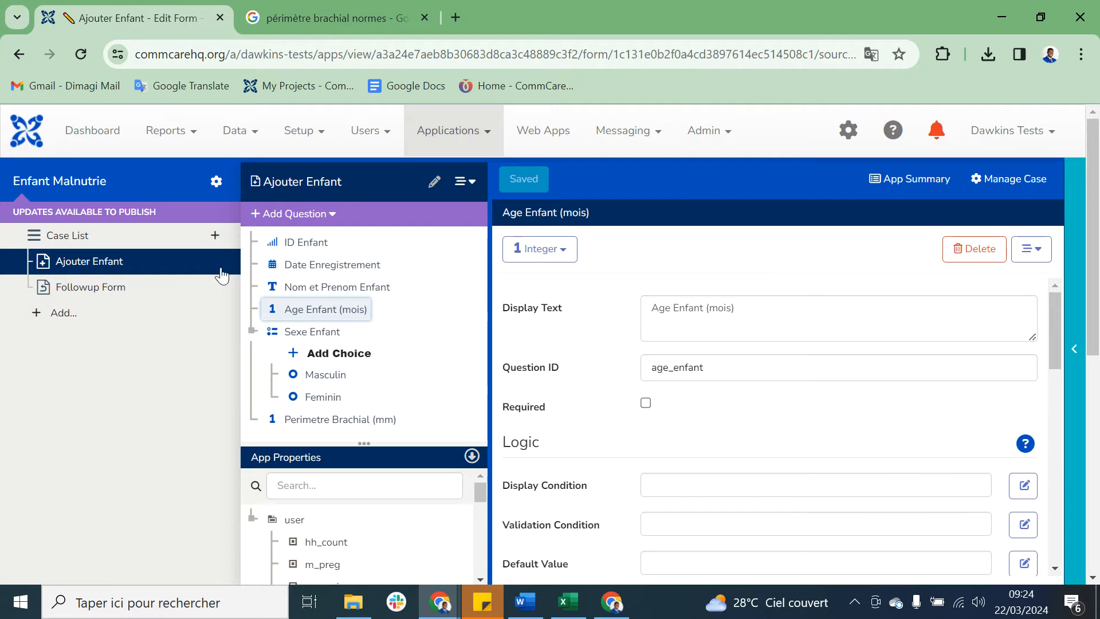
Step: Set the case type of the Case List menu to enfant_malnutrie and save the menu settings
left_click(74, 242)
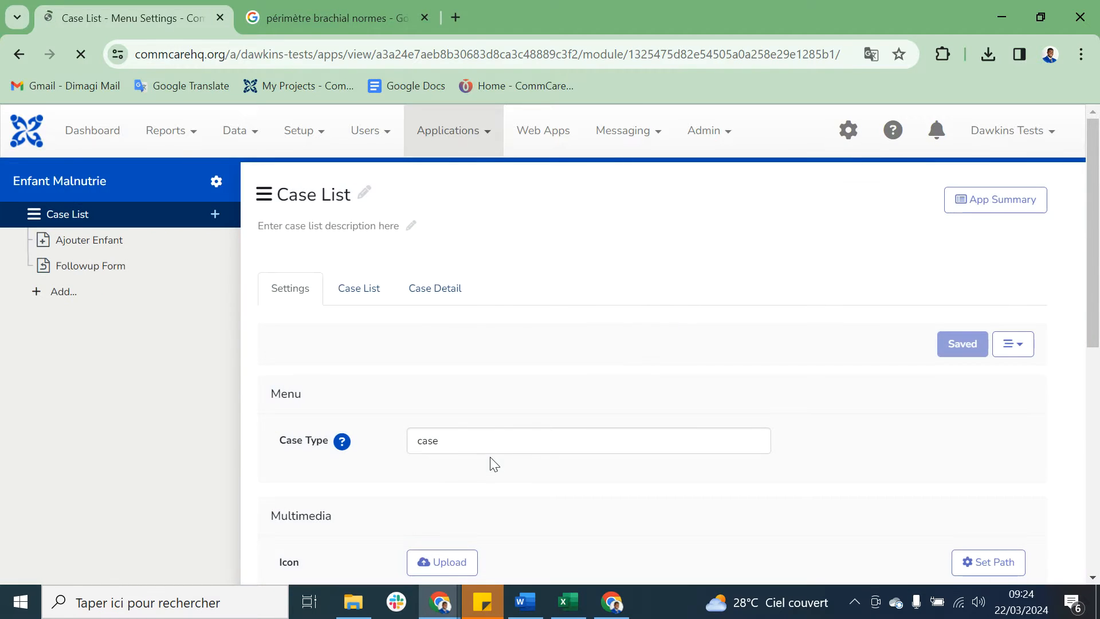
double_click(451, 440)
type("en")
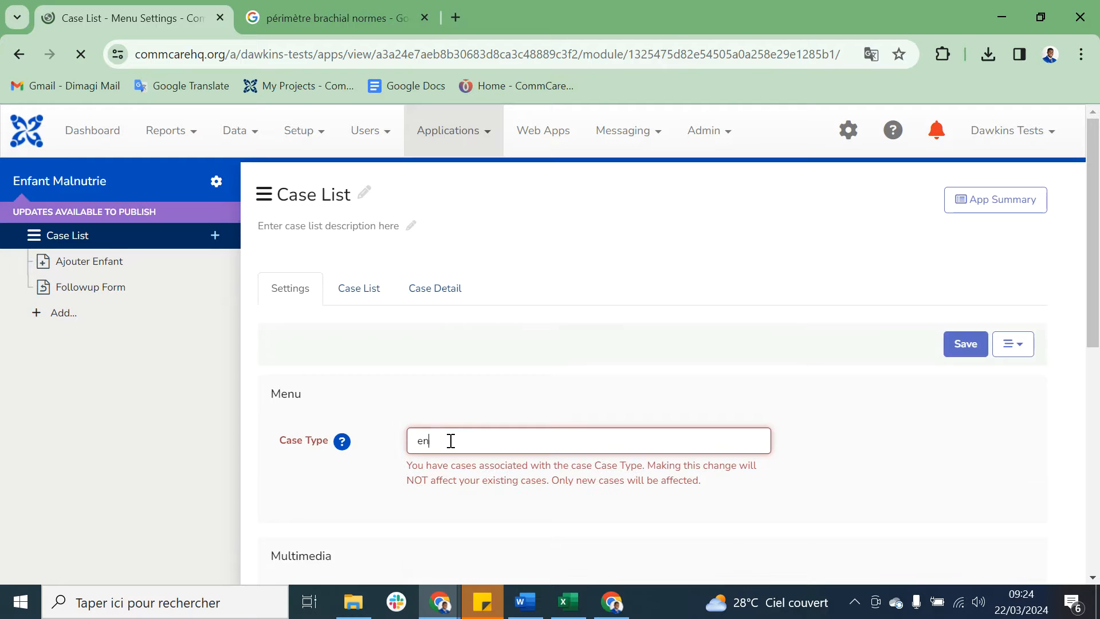
type("fant_malnutrie")
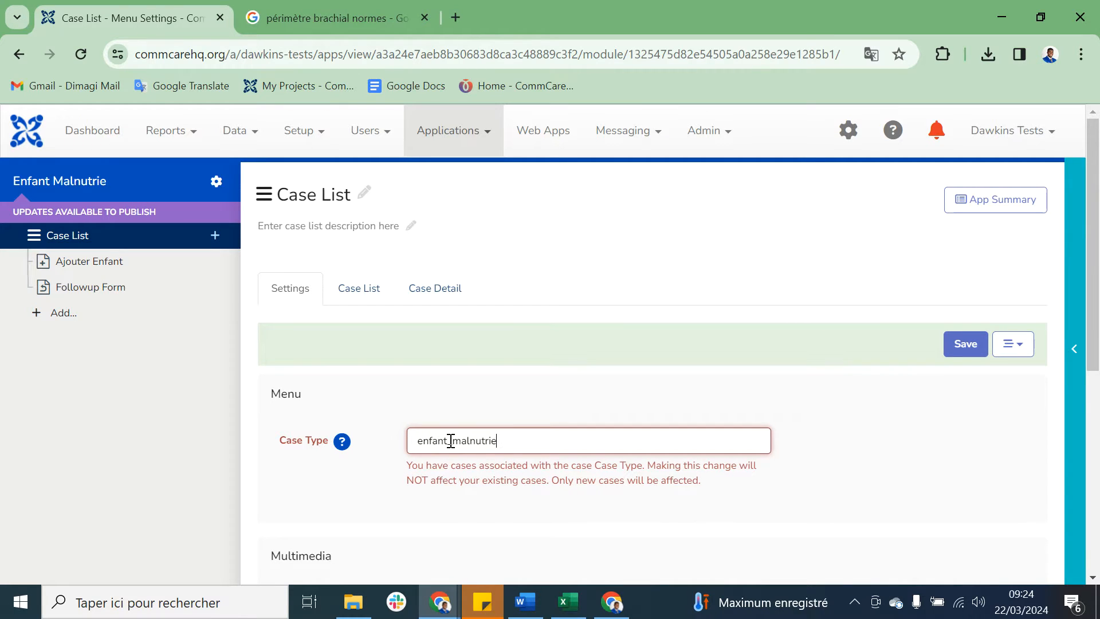
left_click(966, 344)
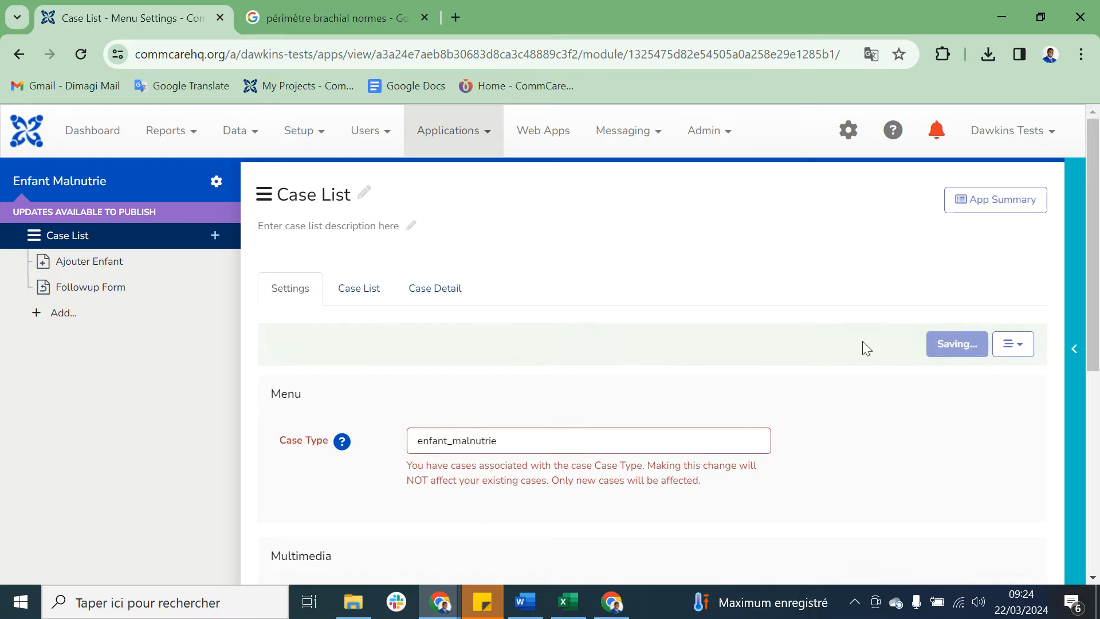
Step: Review the display properties configured for the case list
left_click(363, 290)
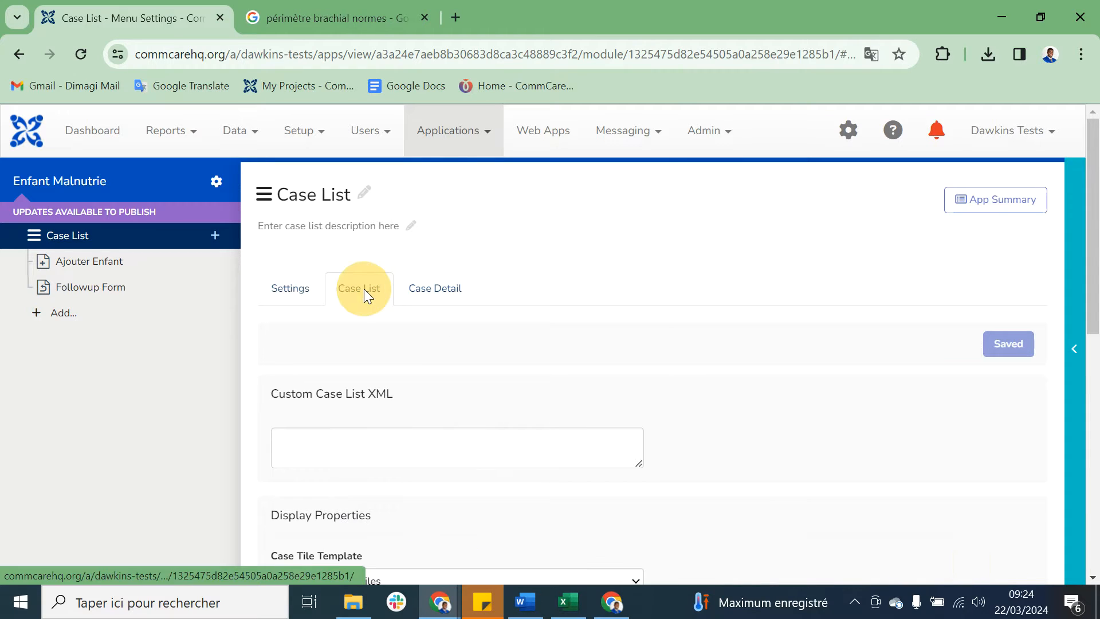
scroll(491, 375, "down", 5)
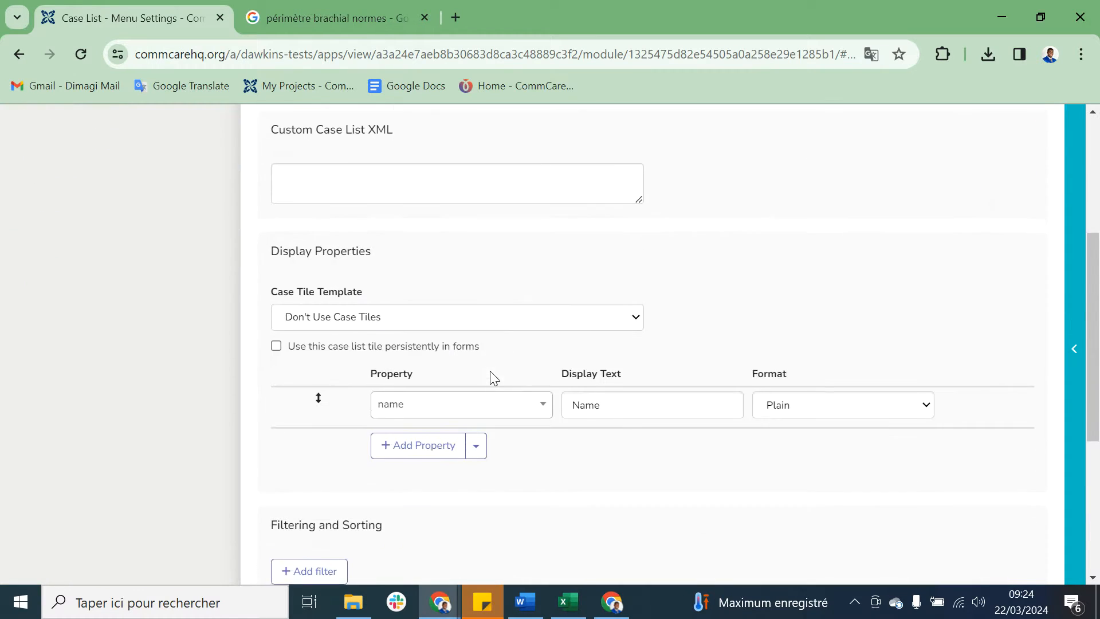
scroll(435, 329, "up", 5)
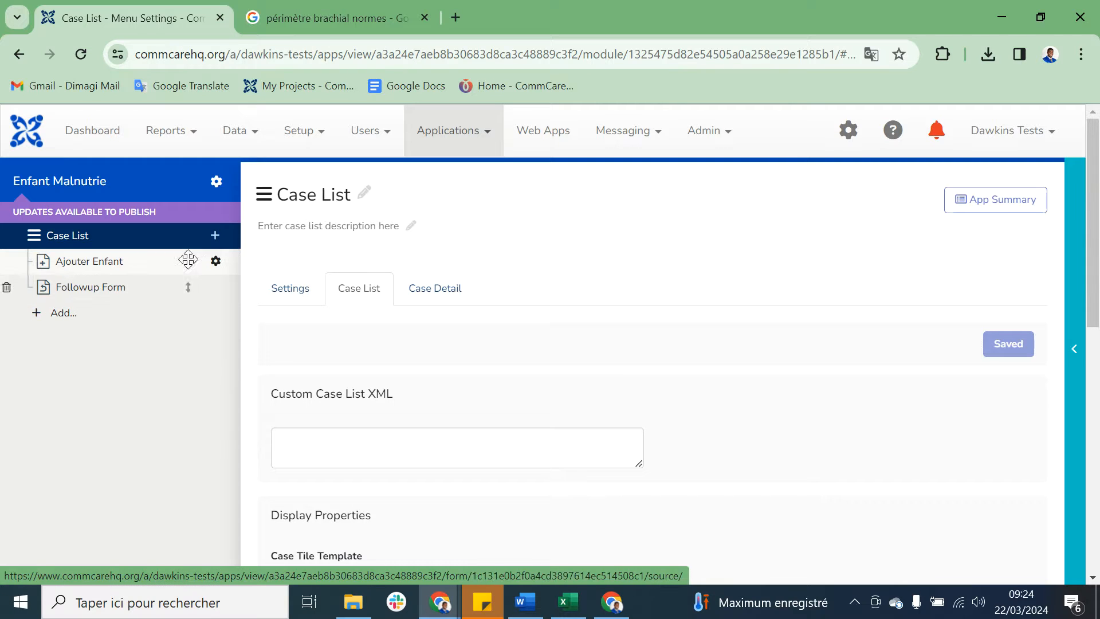
Step: In the Ajouter Enfant form's case management, save the Nom et Prenom Enfant question to the name property and add another property row
left_click(216, 263)
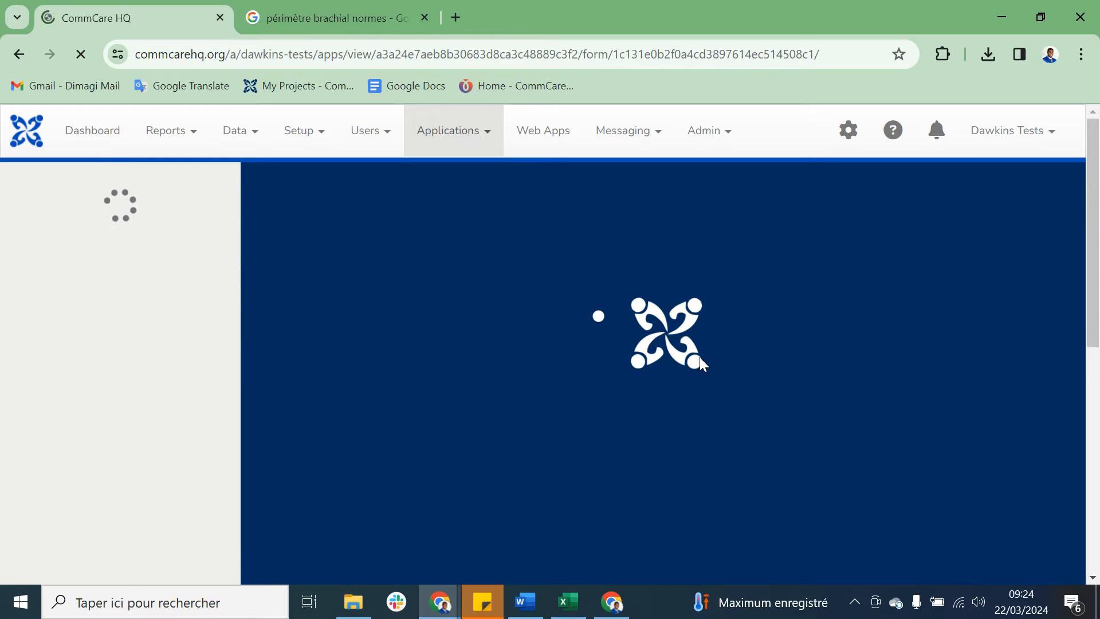
scroll(676, 438, "down", 3)
scroll(675, 443, "down", 1)
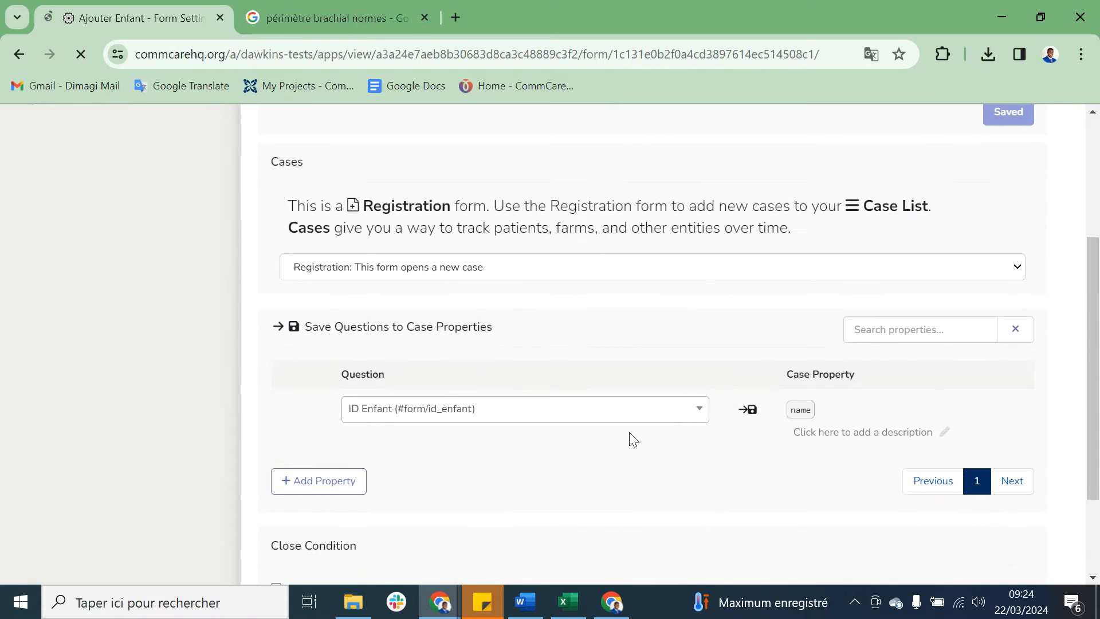
left_click(325, 480)
left_click(517, 410)
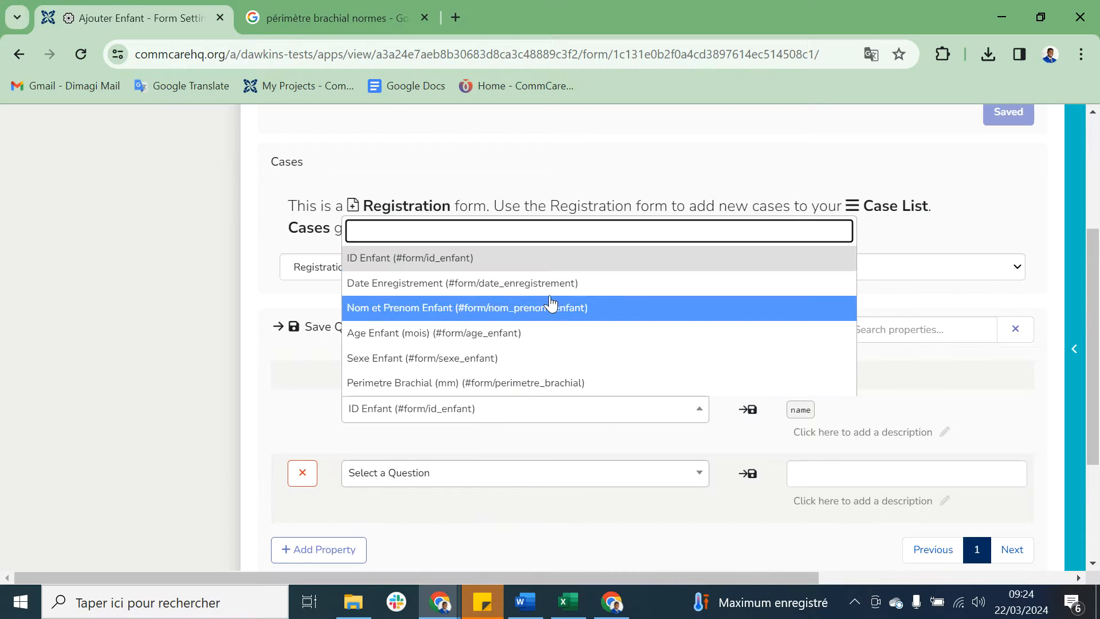
left_click(545, 310)
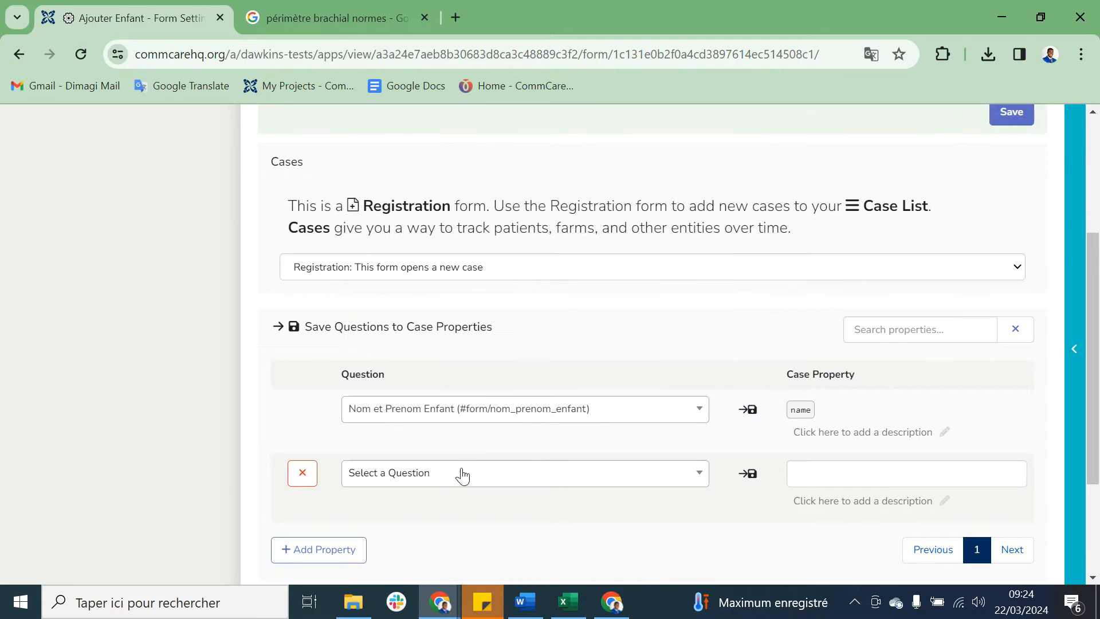
Step: Save the ID Enfant, Nom et Prenom Enfant and Date Enregistrement questions to case properties
left_click(402, 484)
left_click(528, 319)
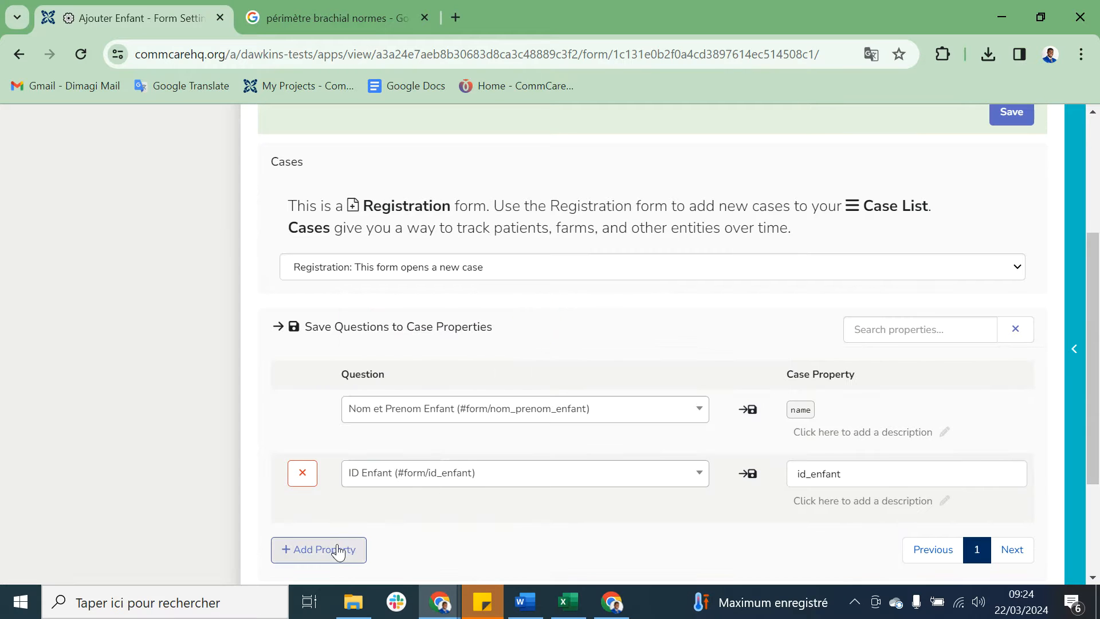
left_click(340, 552)
left_click(416, 543)
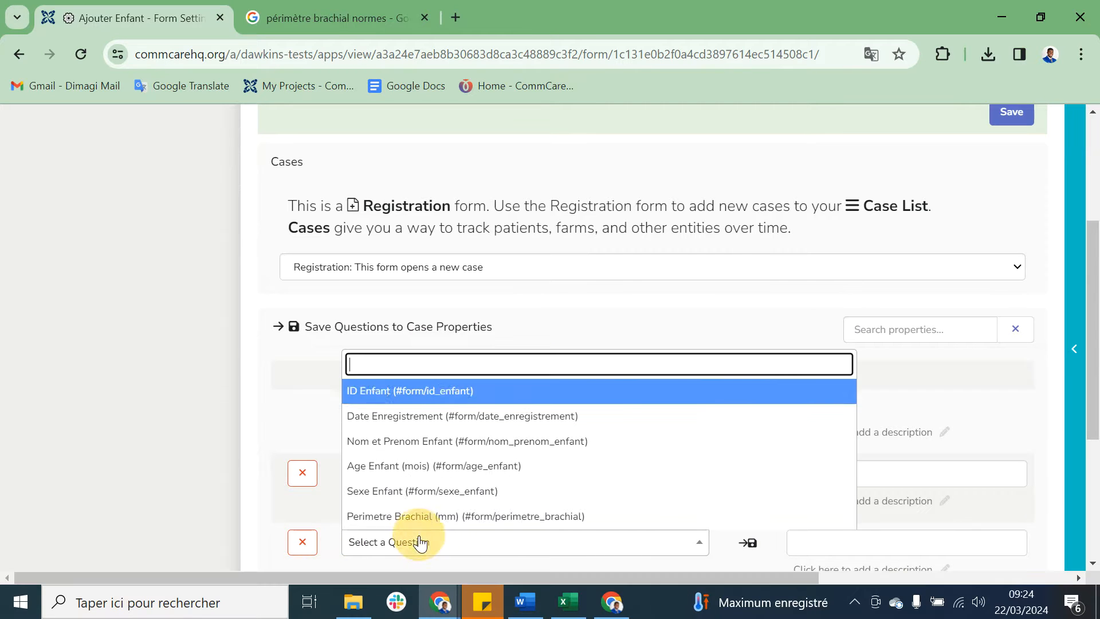
left_click(493, 441)
scroll(493, 436, "down", 3)
left_click(355, 411)
left_click(416, 403)
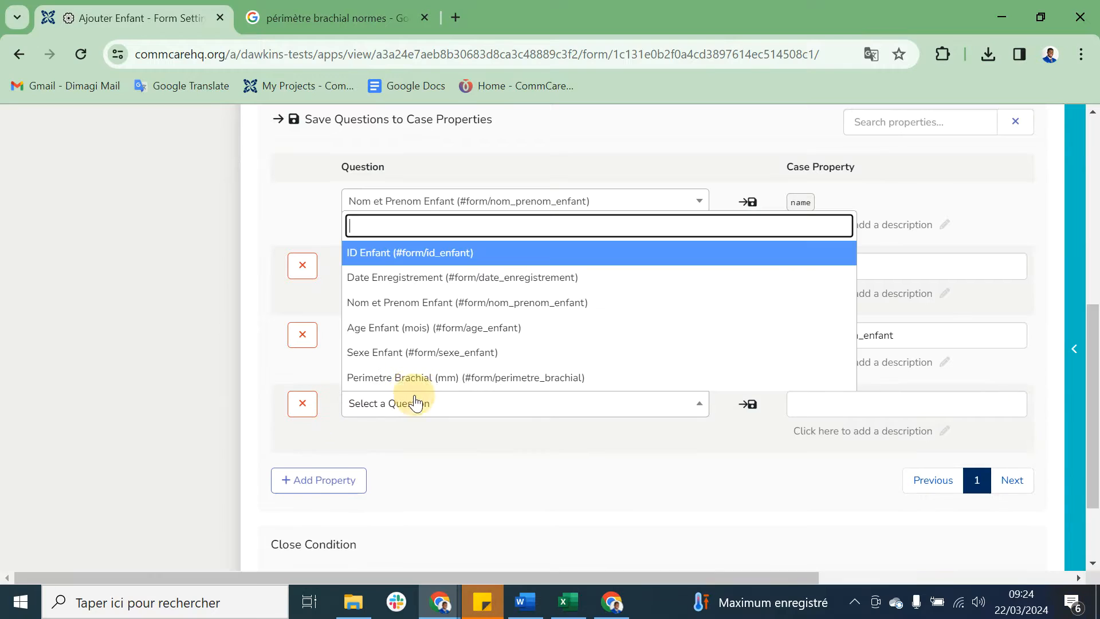
left_click(519, 279)
Step: Add case properties for the Age Enfant, Sexe Enfant and Perimetre Brachial questions and save the case management settings
left_click(338, 480)
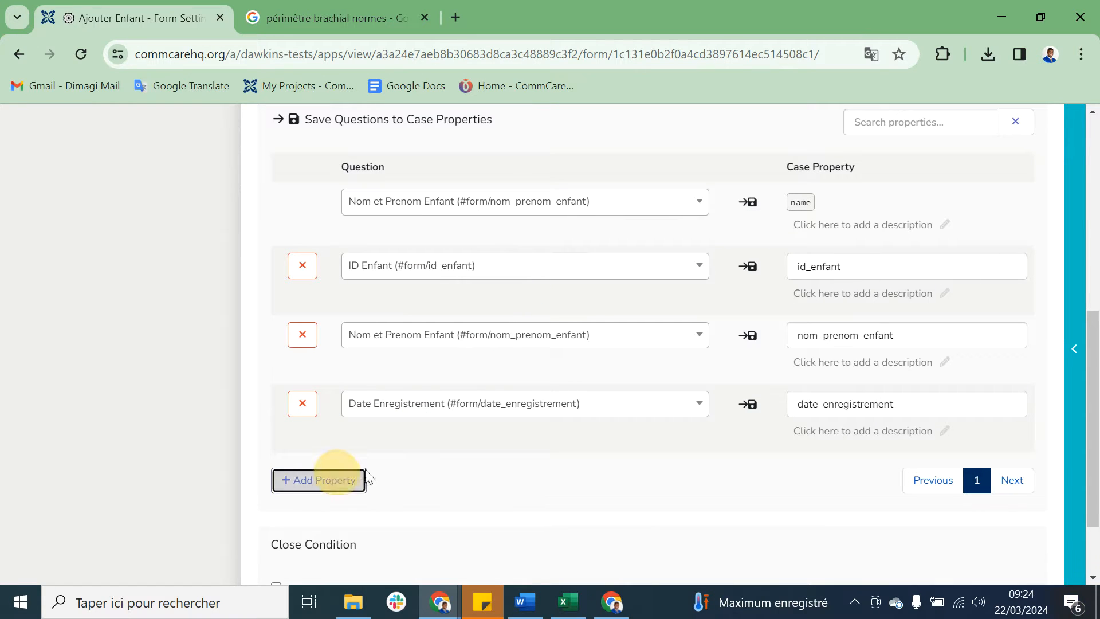
left_click(400, 470)
left_click(481, 396)
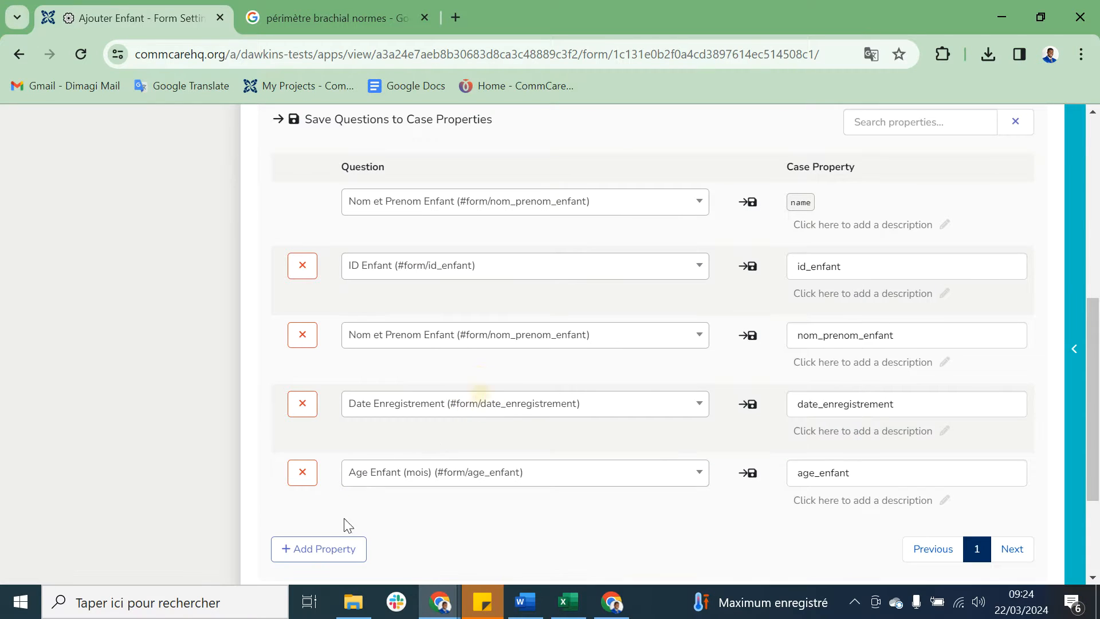
left_click(319, 553)
left_click(376, 542)
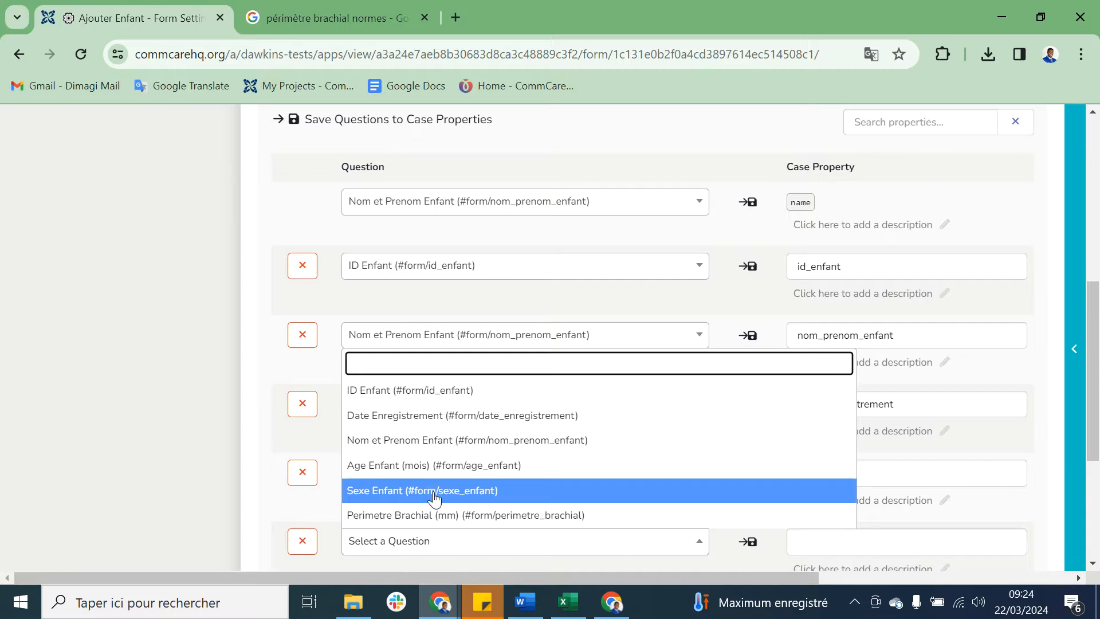
left_click(433, 491)
scroll(434, 491, "down", 2)
left_click(319, 422)
left_click(378, 487)
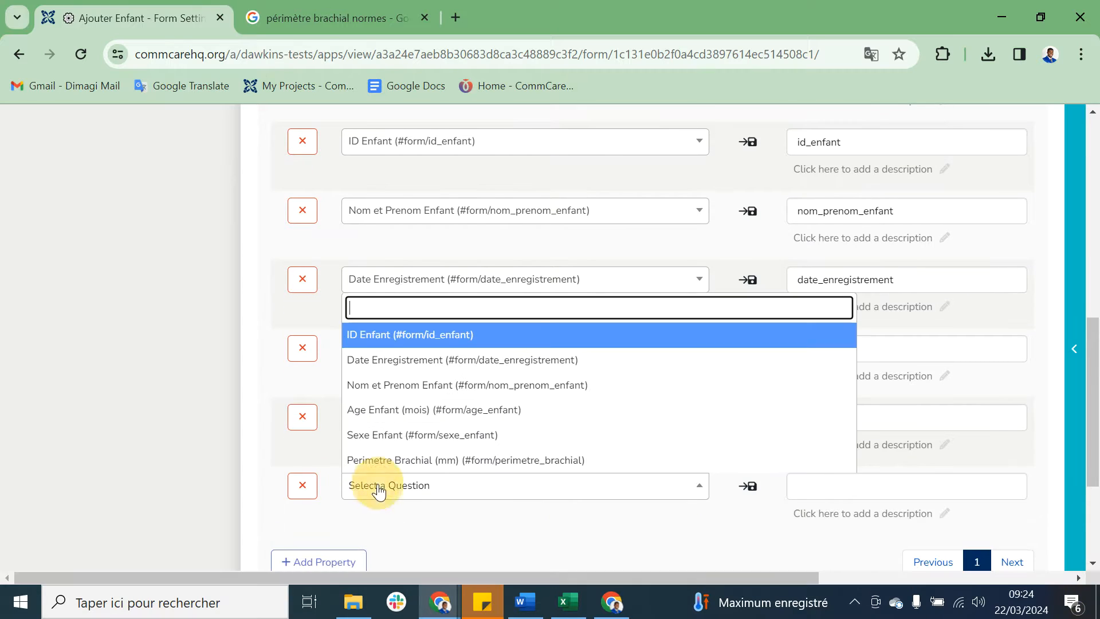
left_click(422, 461)
scroll(732, 317, "up", 10)
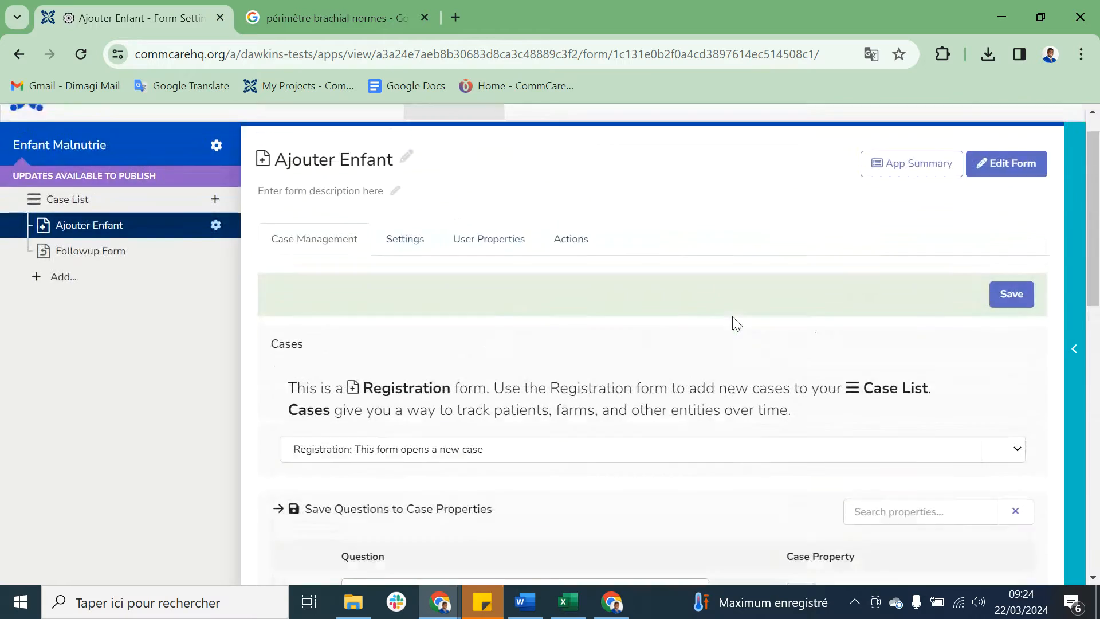
left_click(997, 332)
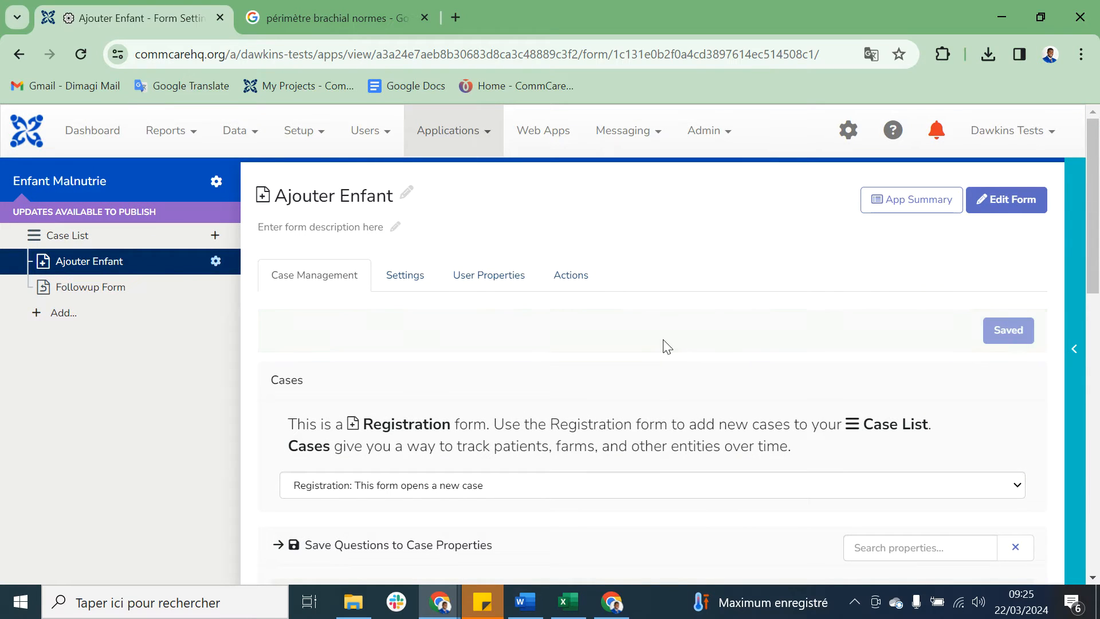
Step: Rename the Case List menu as Liste Enfant
left_click(94, 236)
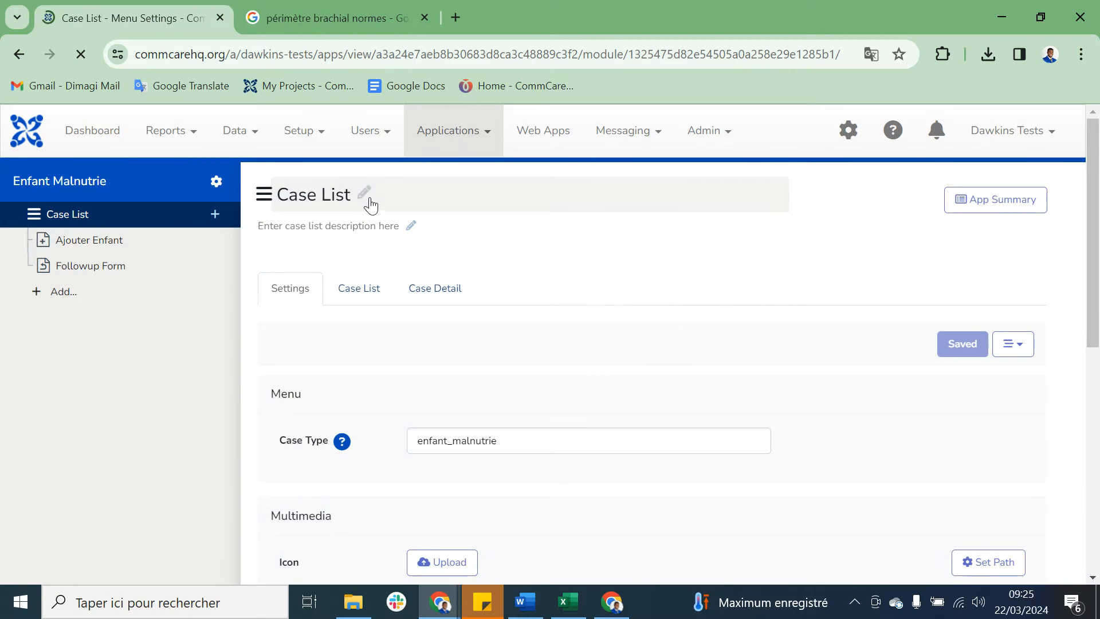
left_click(365, 195)
left_click_drag(368, 194, 229, 183)
type("List")
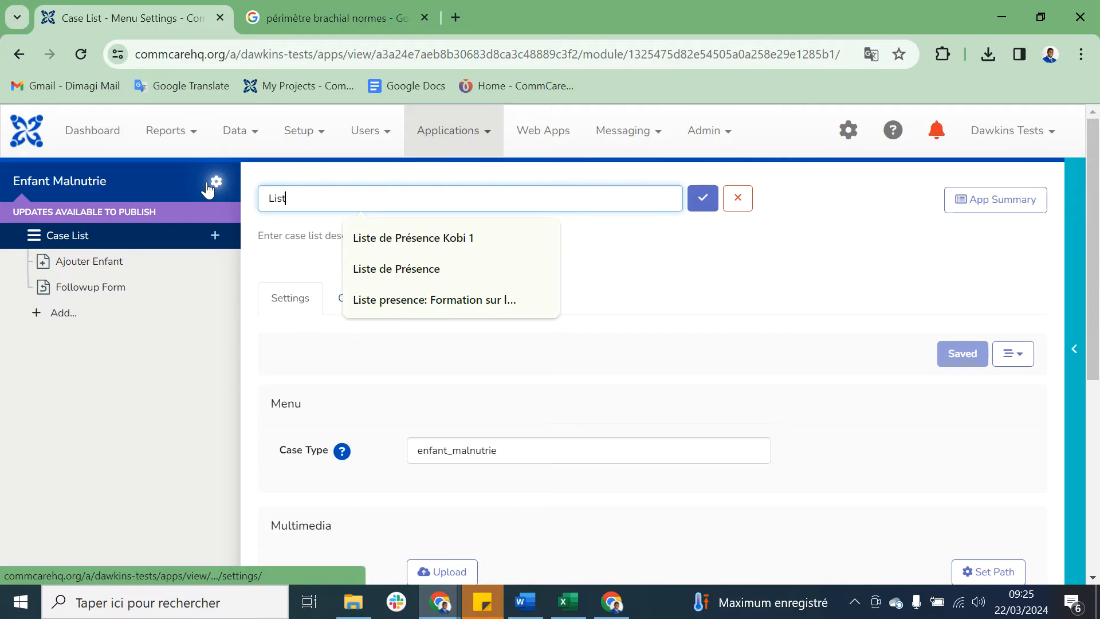
type("e Enfant")
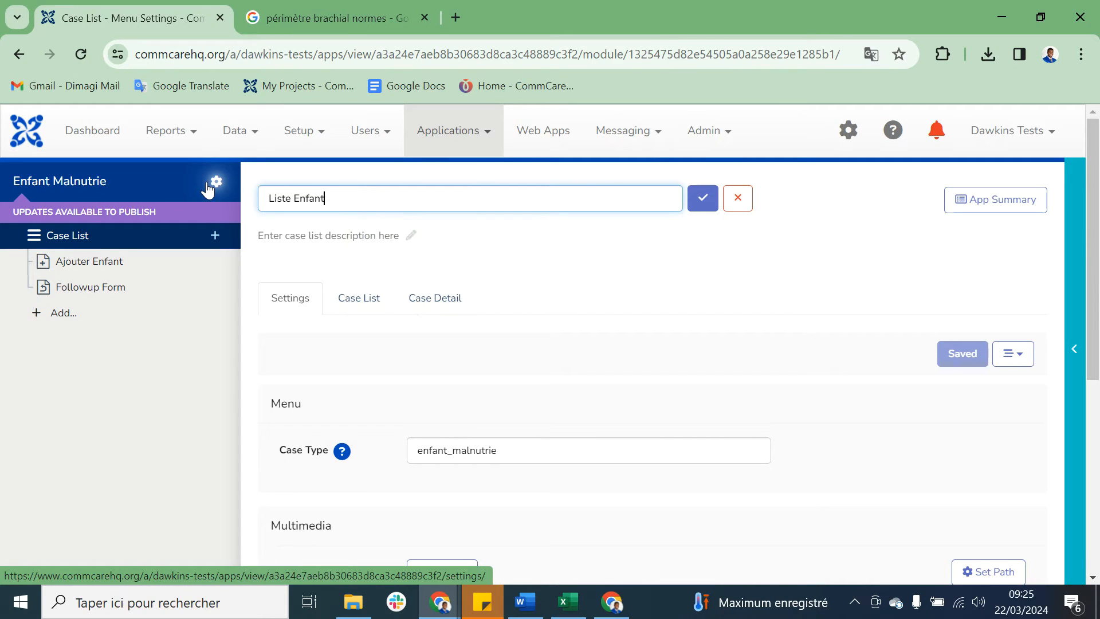
left_click(701, 198)
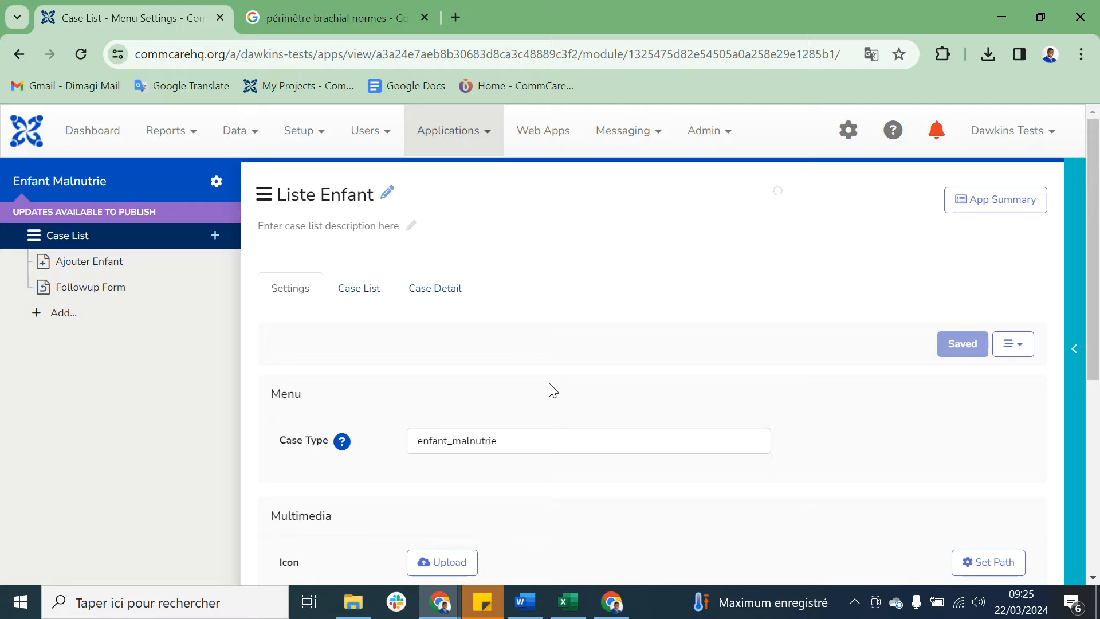
Step: In the Liste Enfant case list, change the first display property to id_enfant
scroll(550, 389, "down", 1)
left_click(371, 248)
scroll(576, 369, "down", 5)
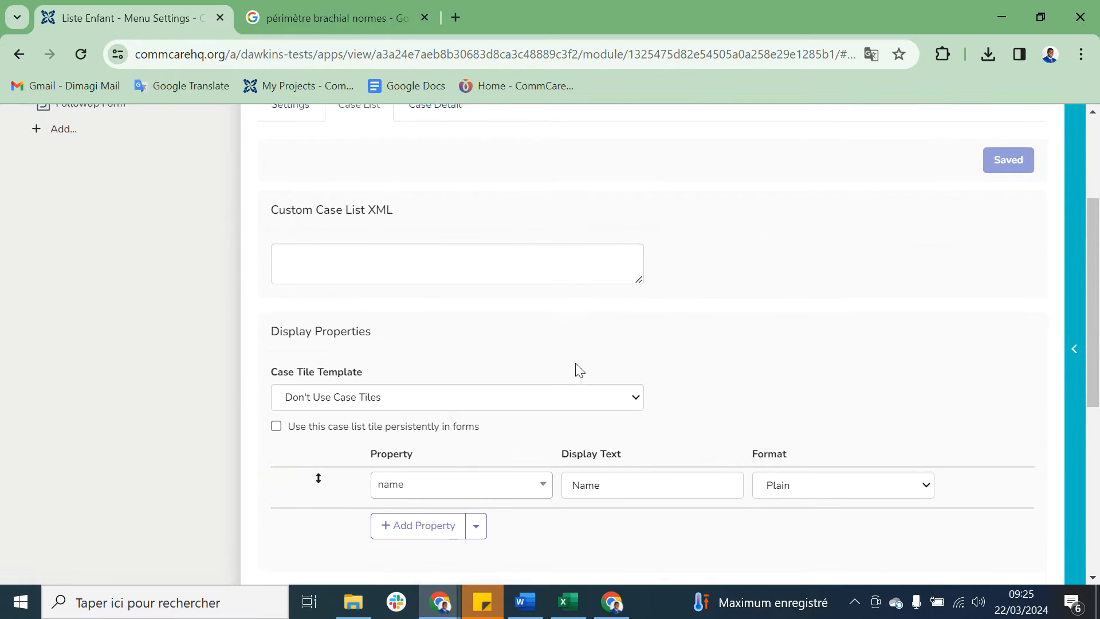
left_click(490, 269)
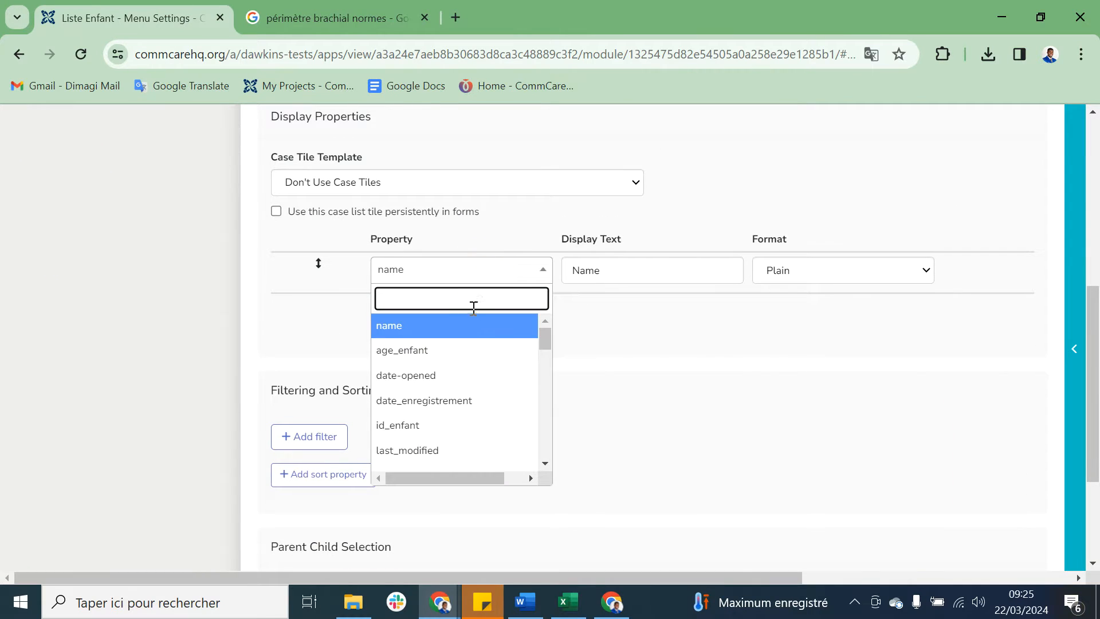
type("id")
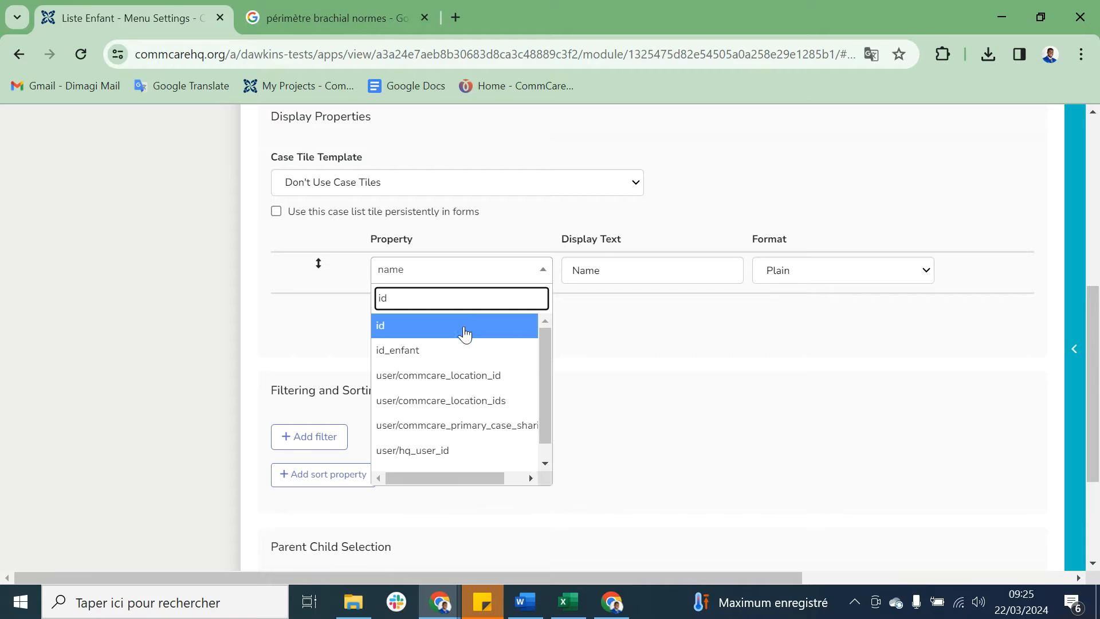
left_click(446, 350)
Step: Add the nom_prenom_enfant and age_enfant properties to the case list's display properties
left_click(418, 309)
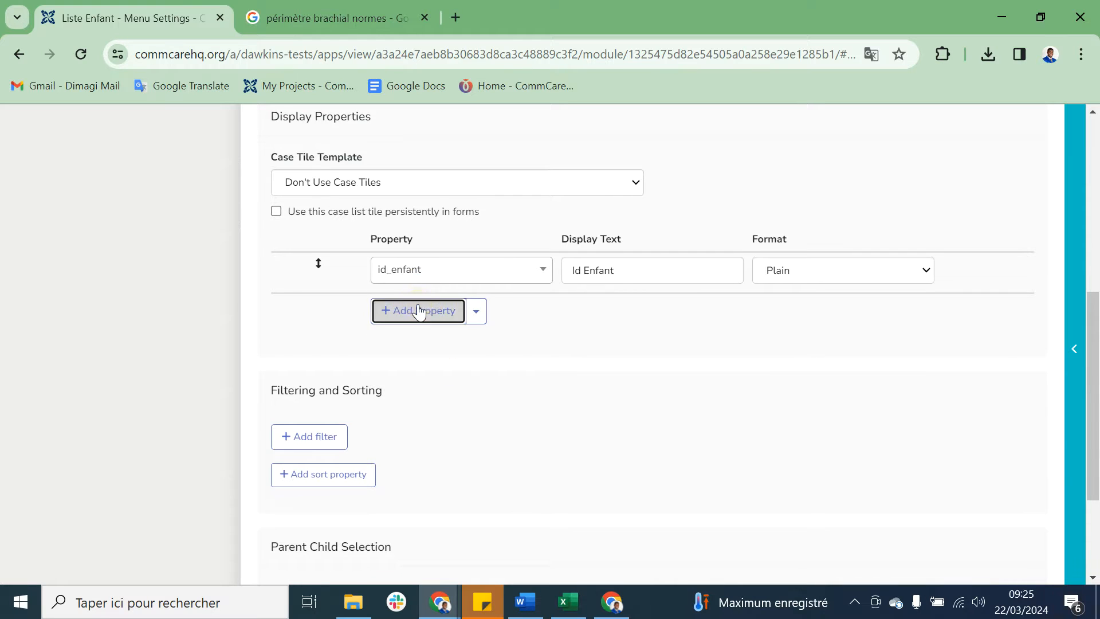
left_click(456, 314)
type("n")
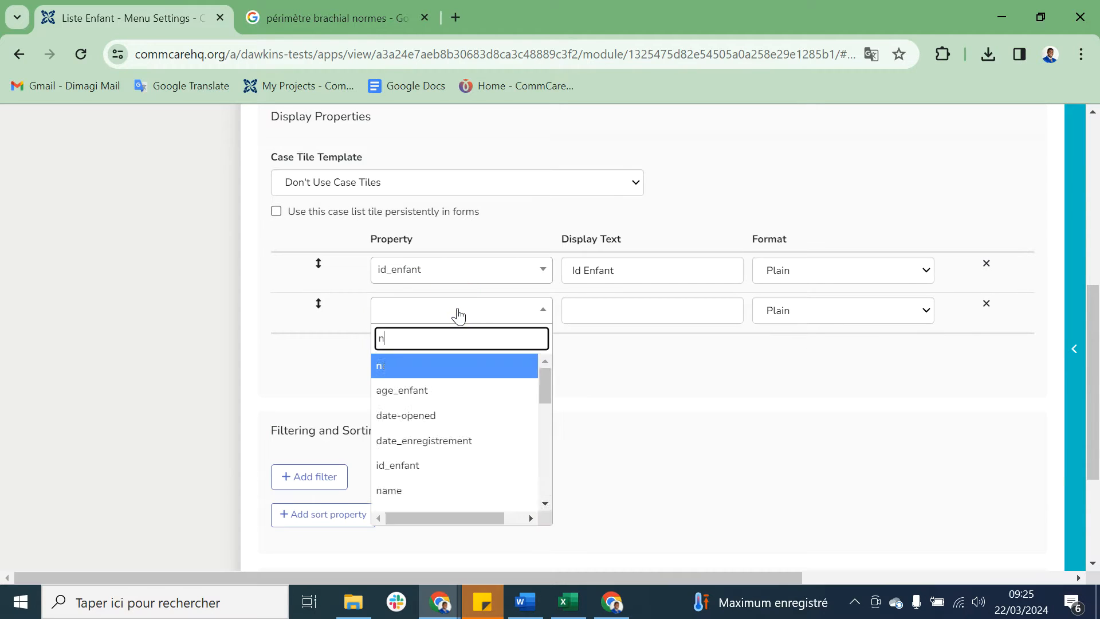
type("om")
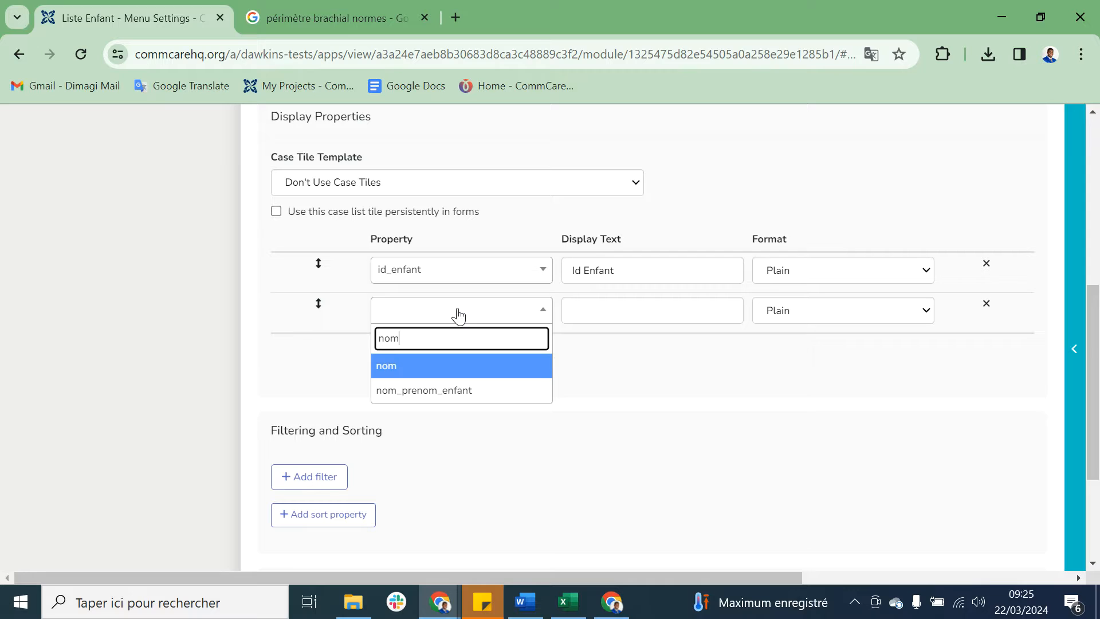
left_click(442, 389)
left_click(442, 351)
left_click(458, 354)
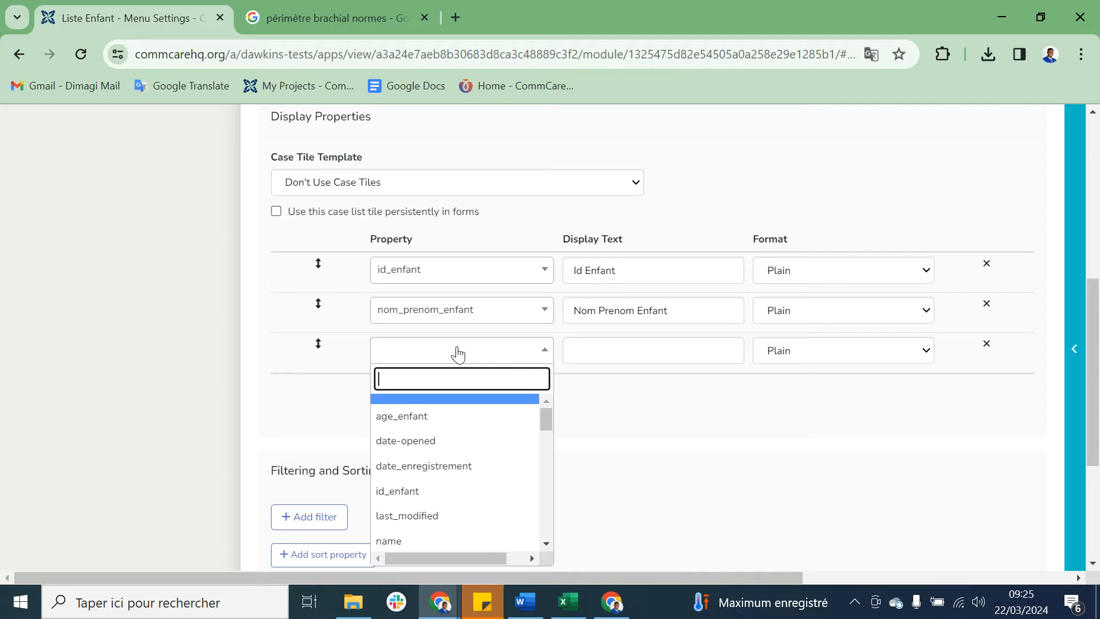
type("a")
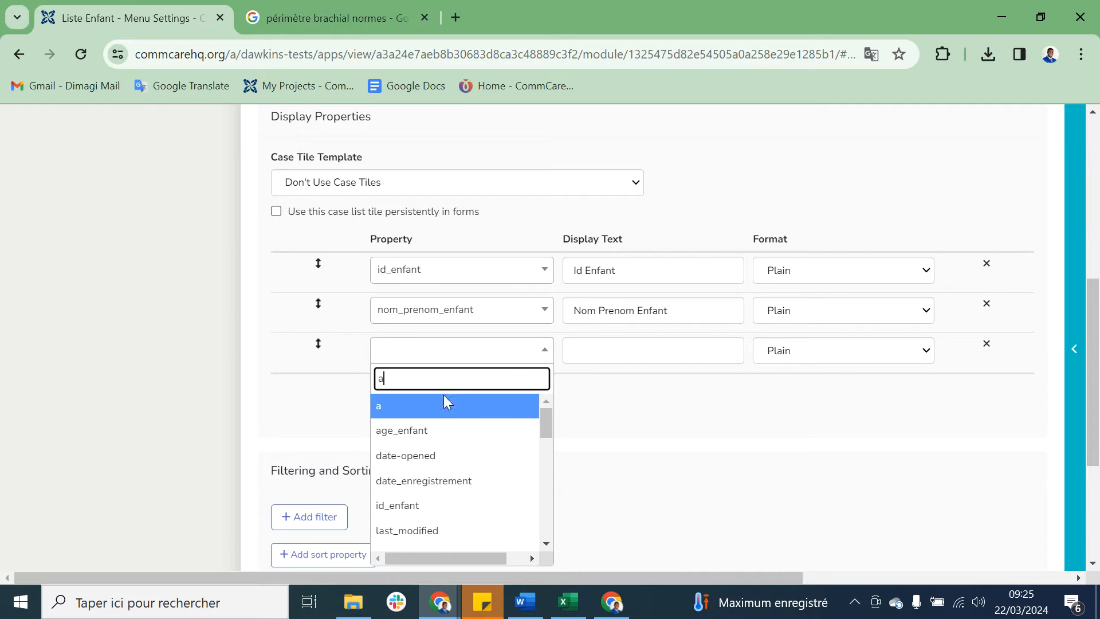
left_click(428, 432)
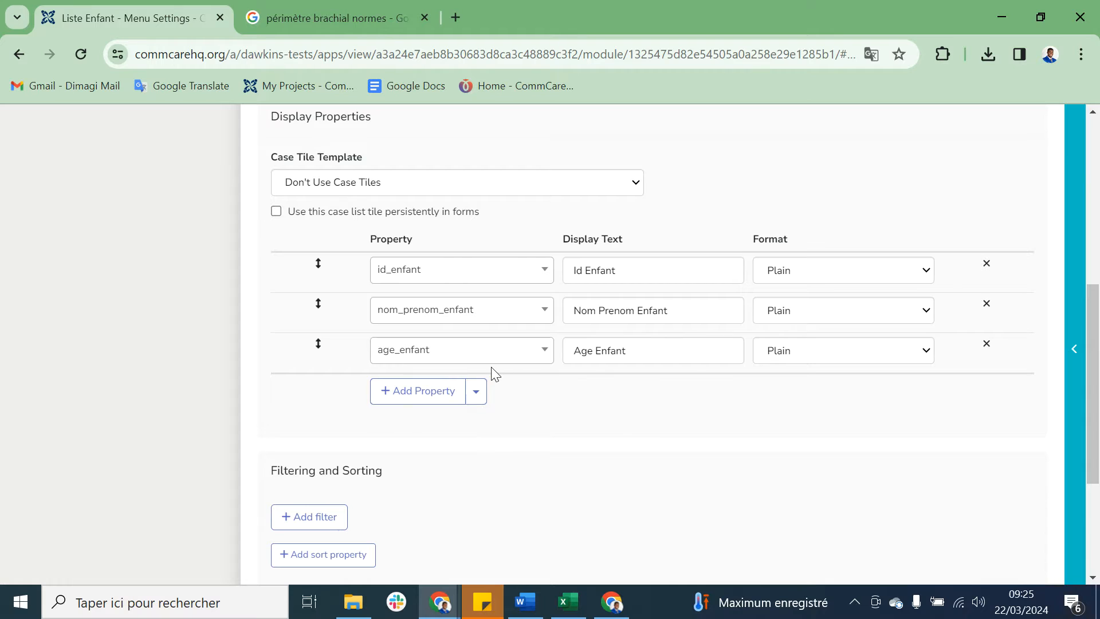
Step: Change the display text of the nom_prenom_enfant property to Nom & Prenom
scroll(495, 374, "up", 2)
scroll(496, 374, "down", 1)
left_click_drag(669, 407, 634, 407)
key("BackSpace")
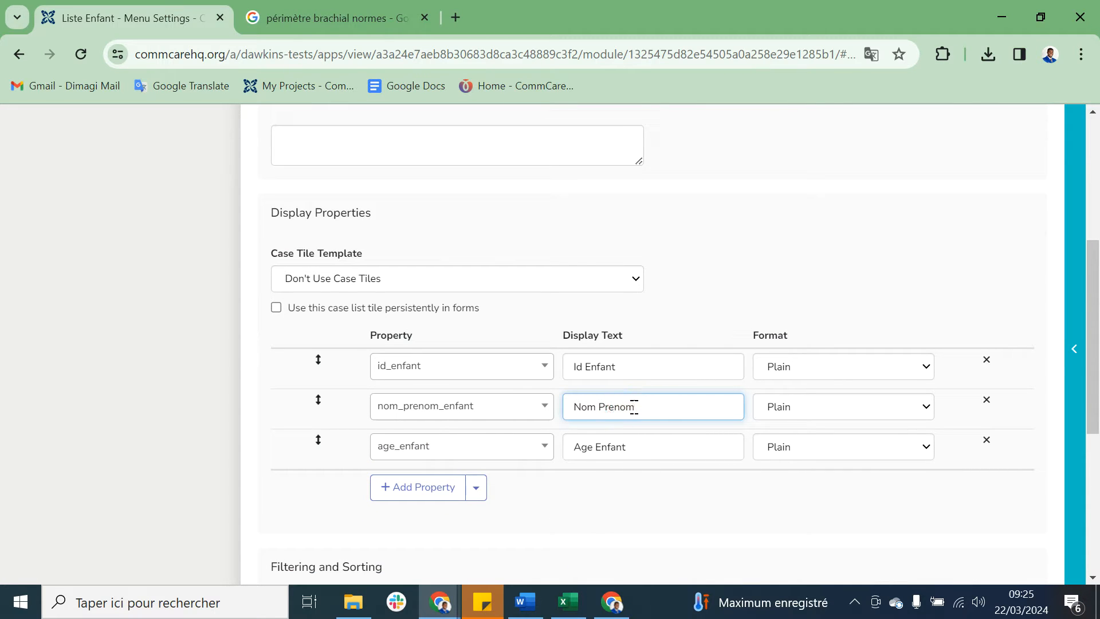
left_click(597, 408)
type("&")
Step: Shorten the display texts of age_enfant to Age and id_enfant to ID, and save the case list
double_click(619, 447)
key("BackSpace")
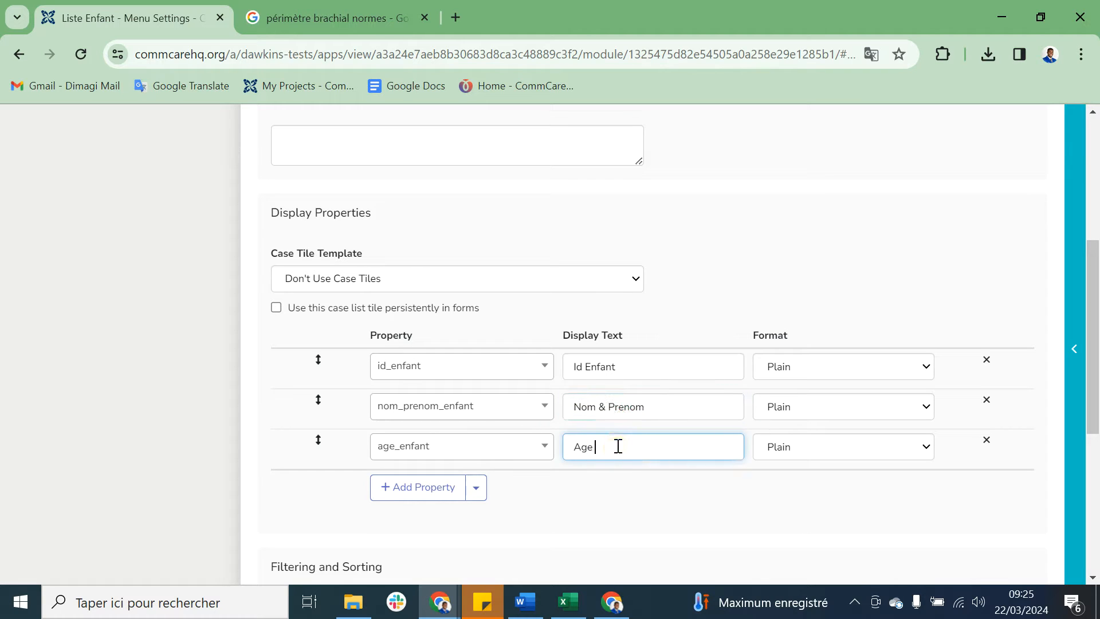
double_click(598, 368)
key("BackSpace")
key("BackSpace")
key("BackSpace")
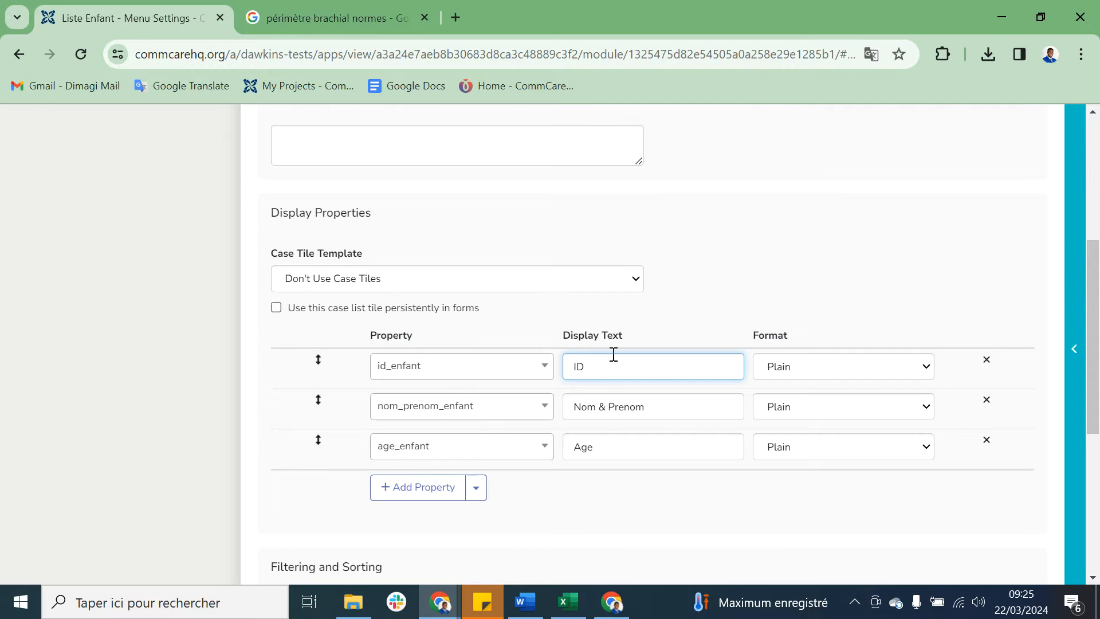
scroll(613, 354, "up", 5)
left_click(996, 321)
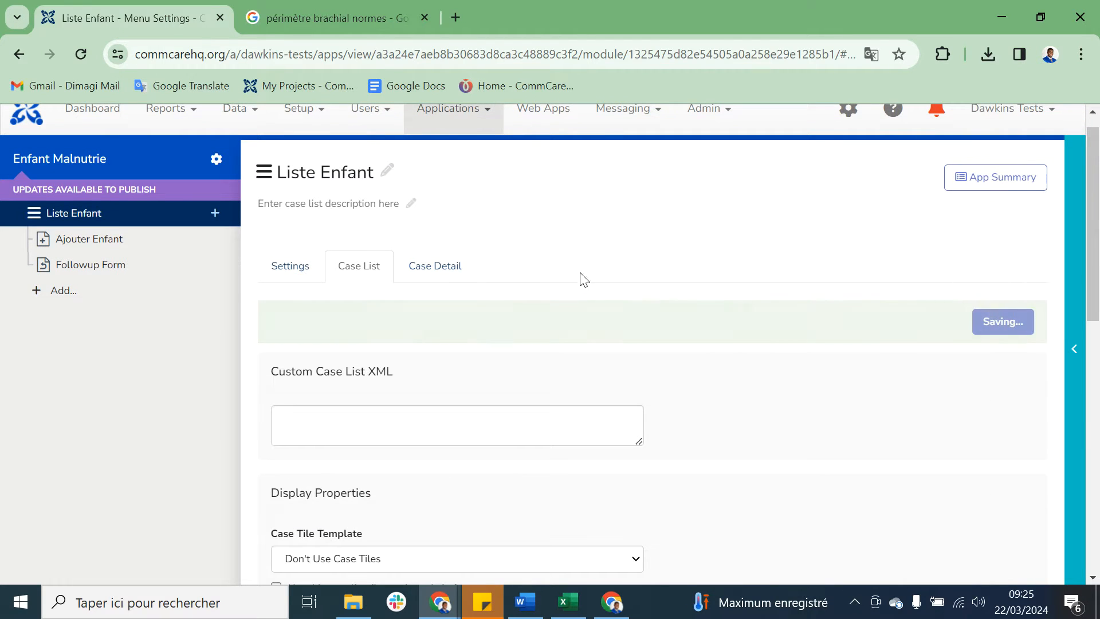
Step: In the Liste Enfant case detail, set the first display property to id_enfant and add date_enregistrement as the second
left_click(452, 266)
scroll(515, 419, "down", 2)
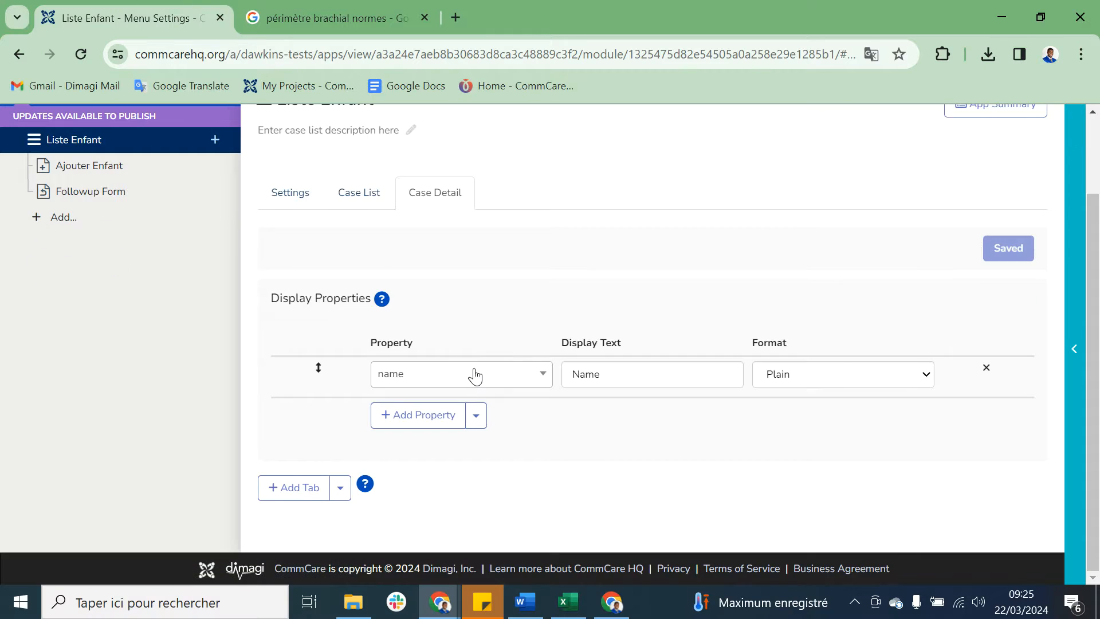
left_click(475, 377)
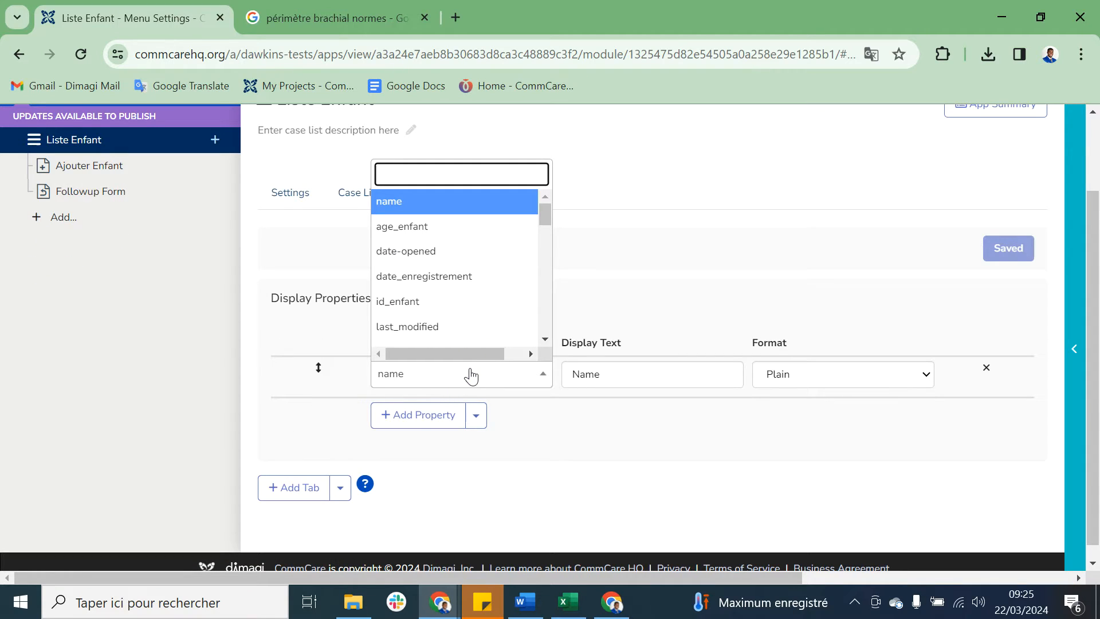
left_click(489, 304)
left_click(427, 415)
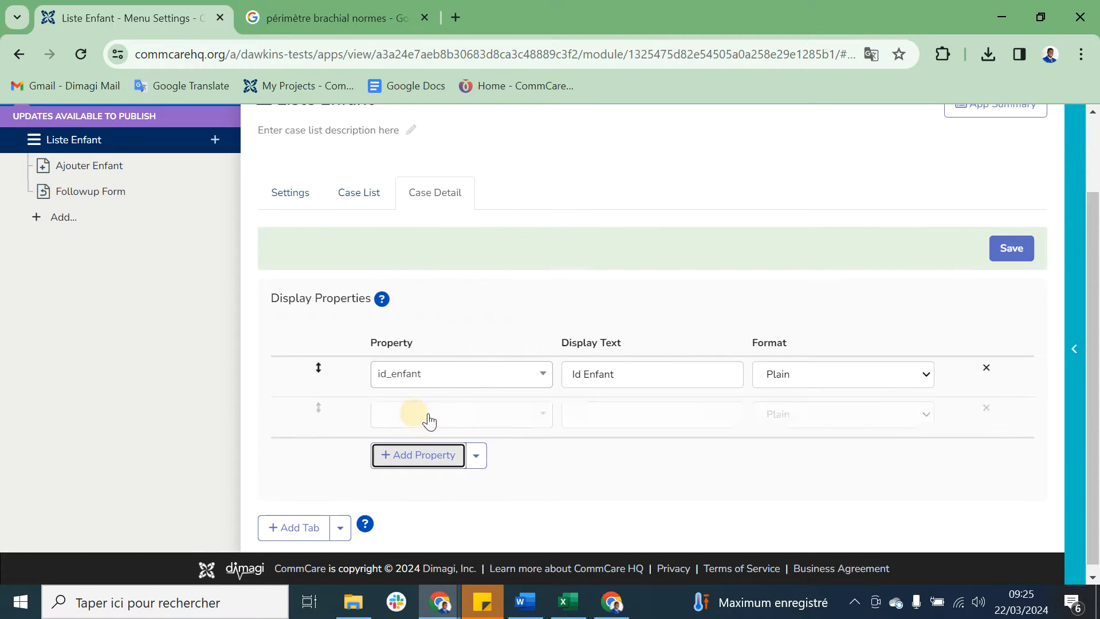
left_click(428, 418)
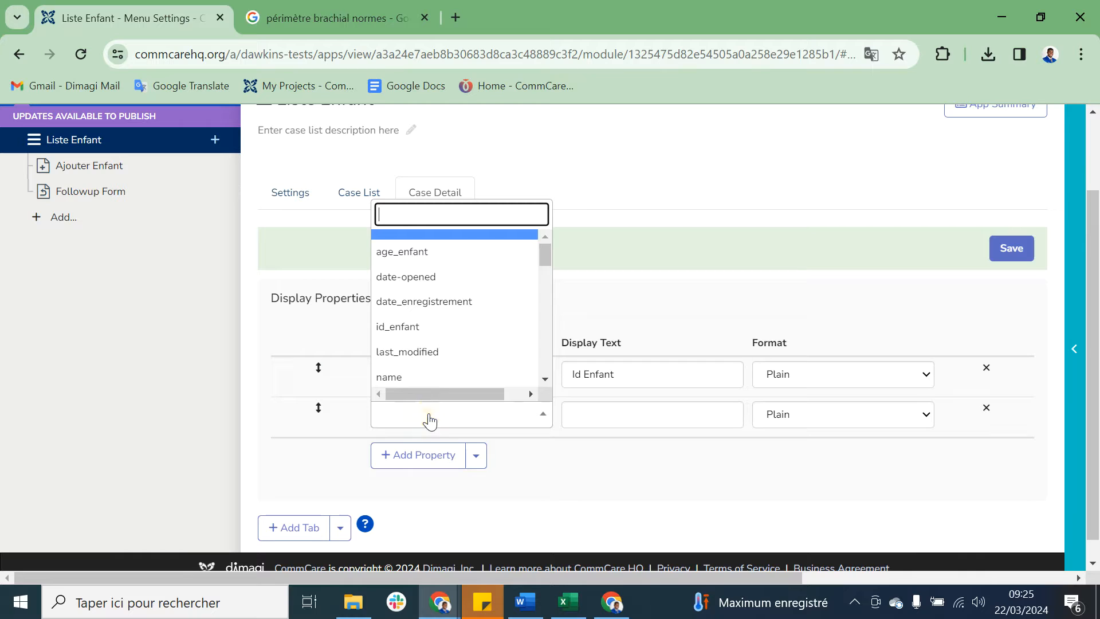
left_click(473, 309)
Step: Add the nom_prenom_enfant and sexe_enfant properties to the case detail's display properties
left_click(422, 458)
left_click(437, 459)
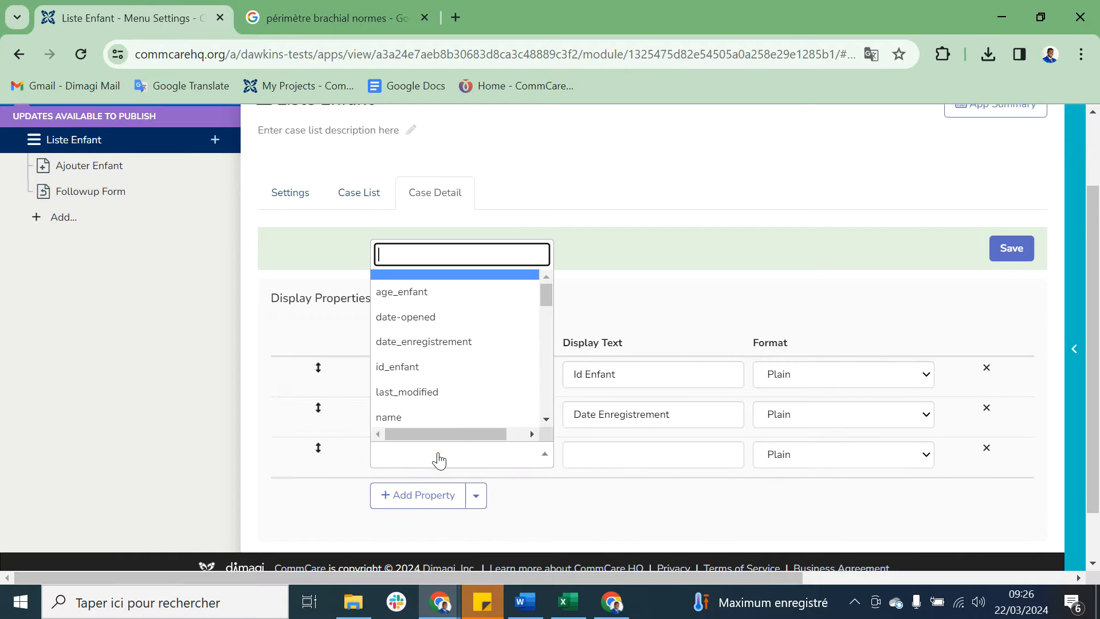
type("n")
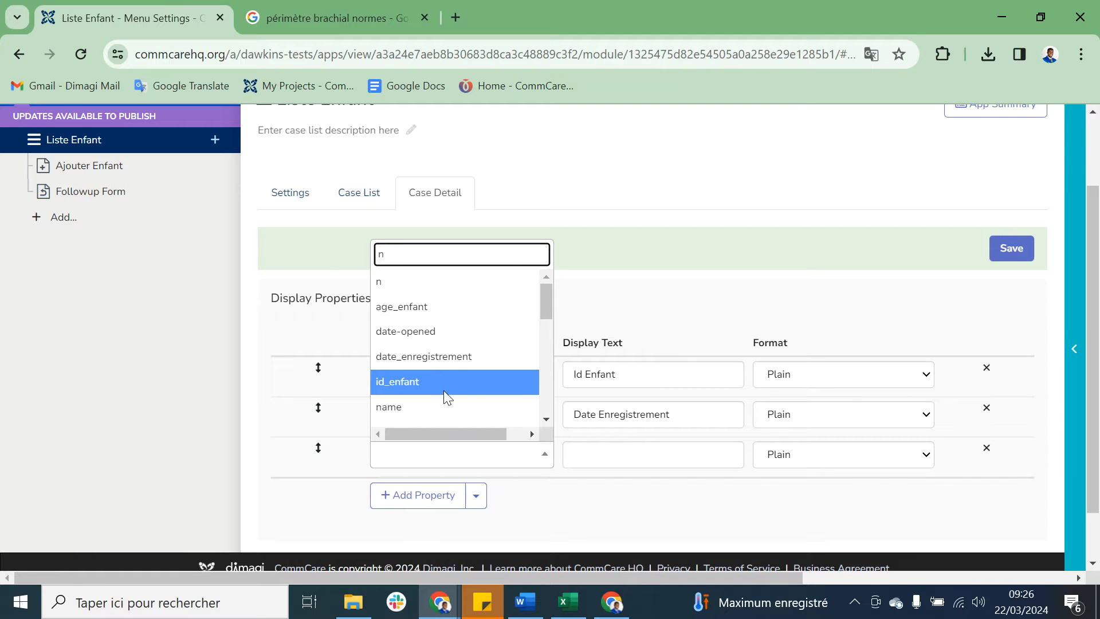
type("om")
left_click(428, 429)
scroll(428, 432, "down", 1)
left_click(429, 424)
left_click(458, 412)
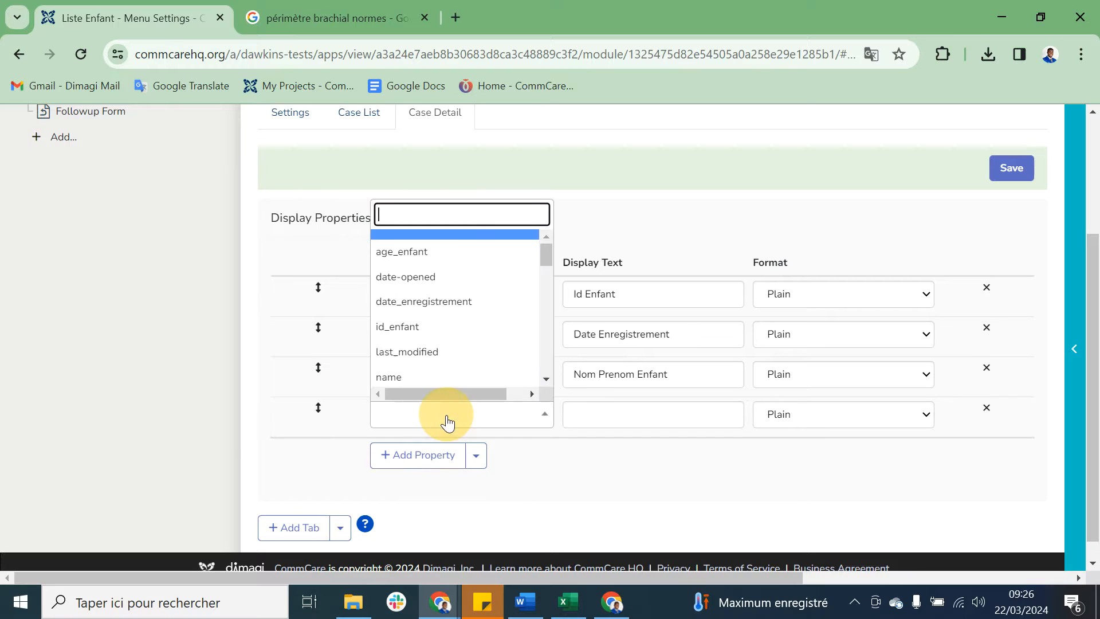
type("se")
left_click(473, 267)
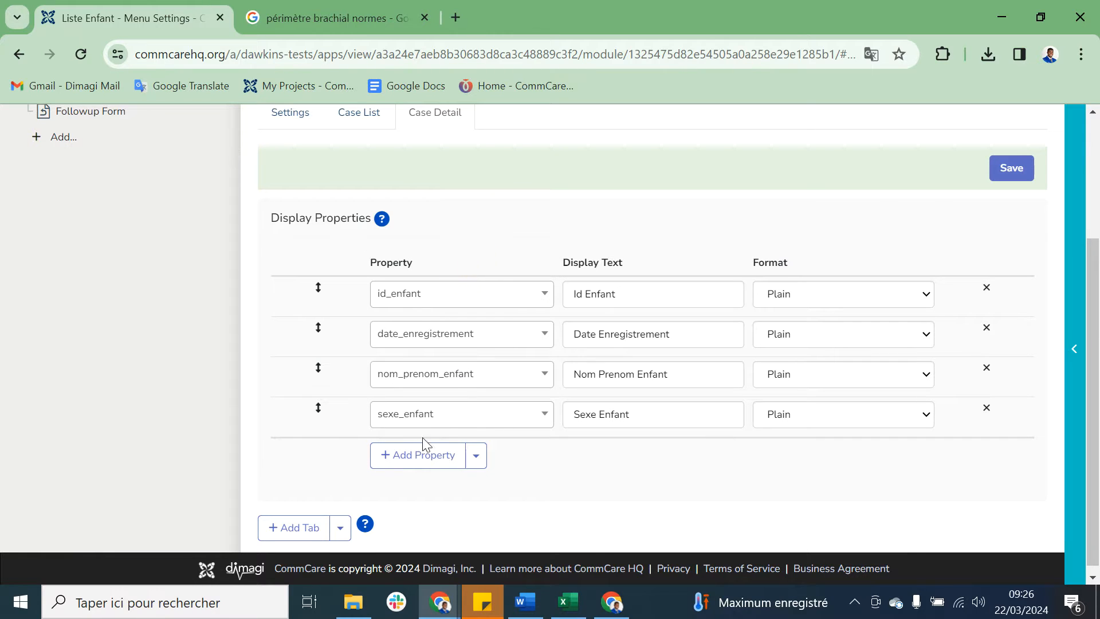
Step: Add the age_enfant and perimetre_brachial properties to the case detail and save it
left_click(417, 454)
left_click(419, 458)
type("age")
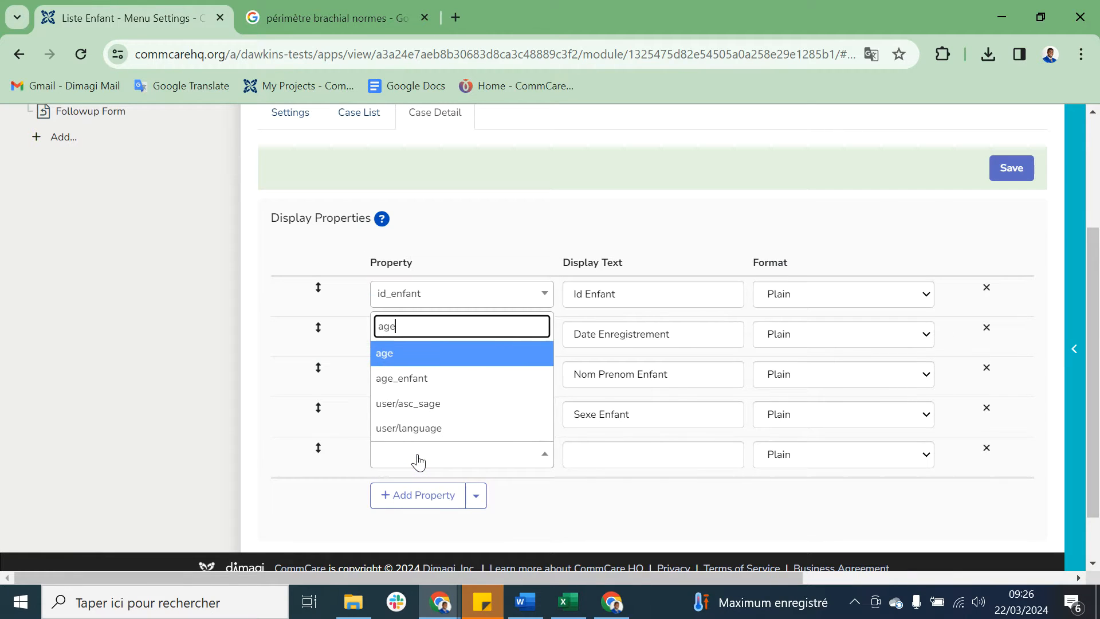
left_click(463, 389)
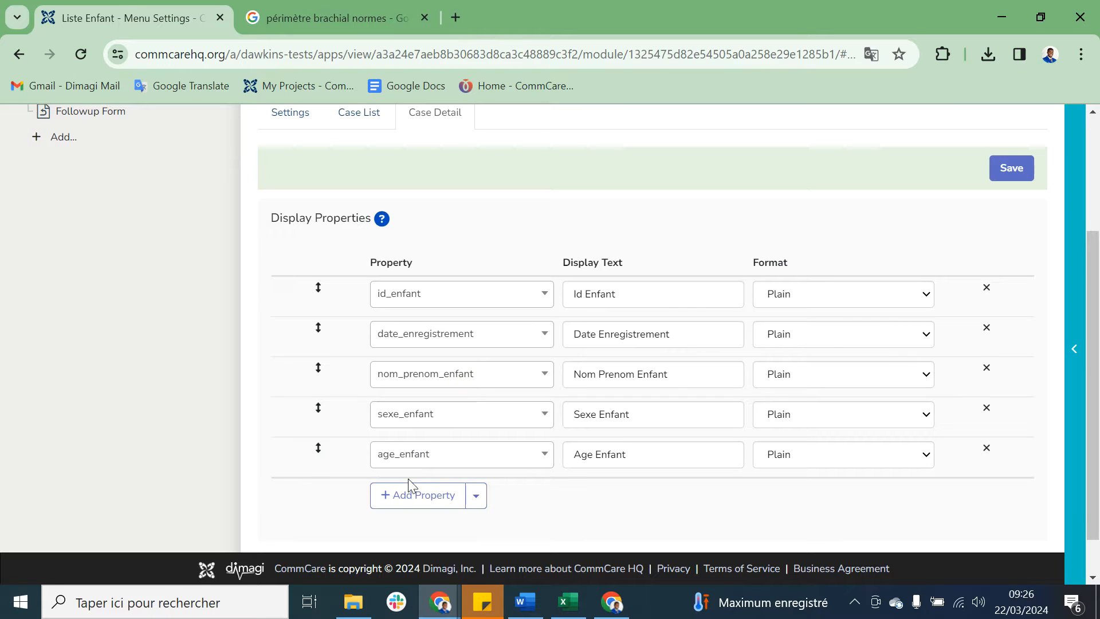
left_click(401, 494)
left_click(411, 495)
type("peri")
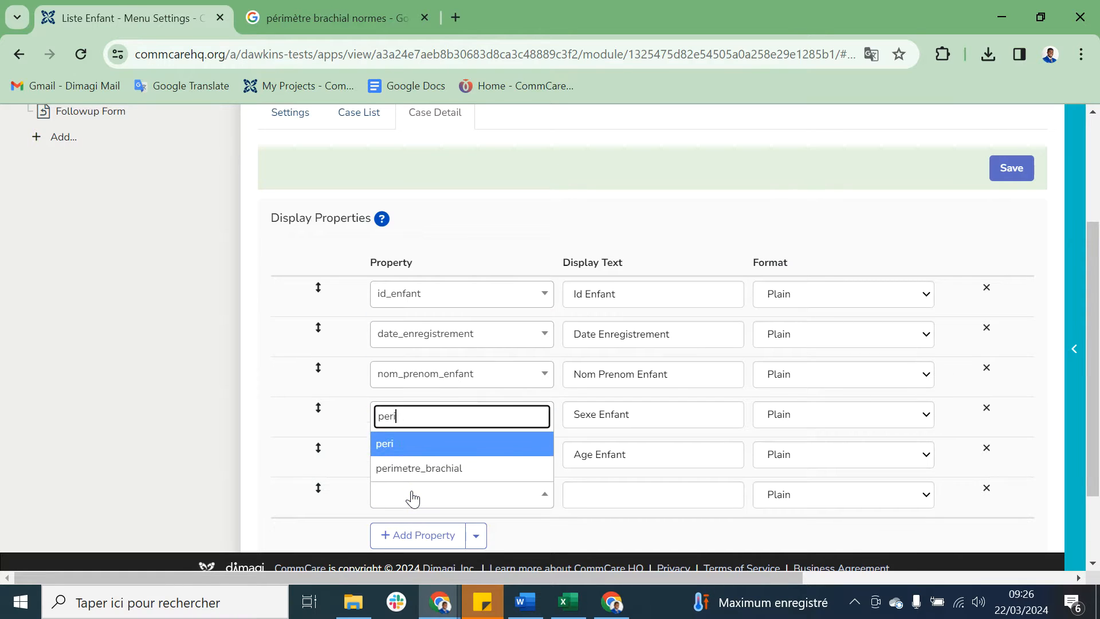
left_click(434, 473)
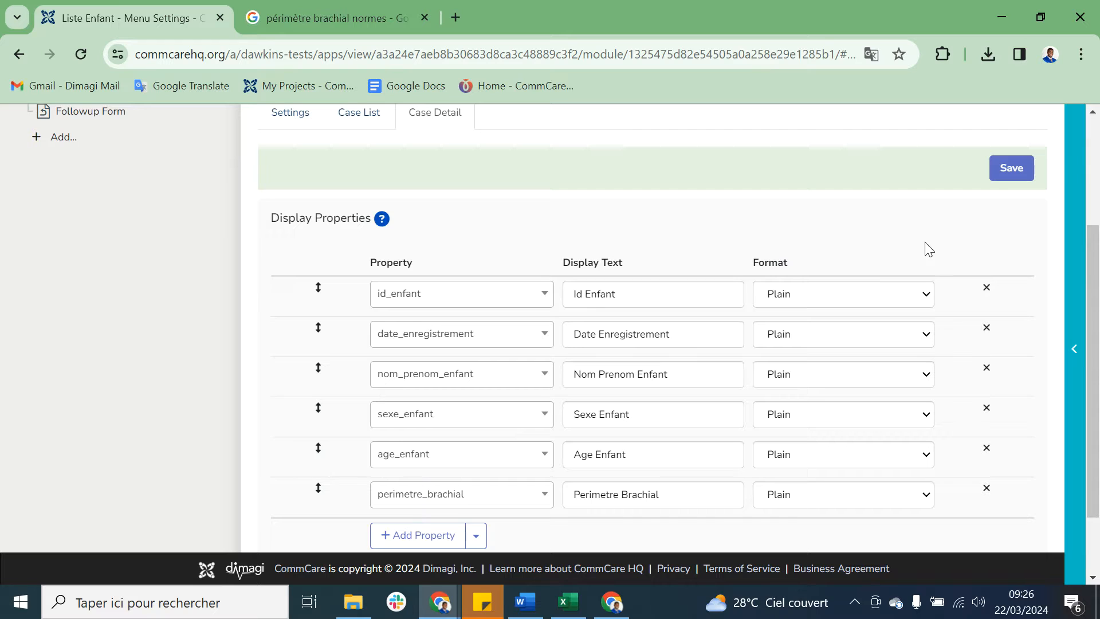
left_click(1015, 182)
scroll(673, 202, "up", 3)
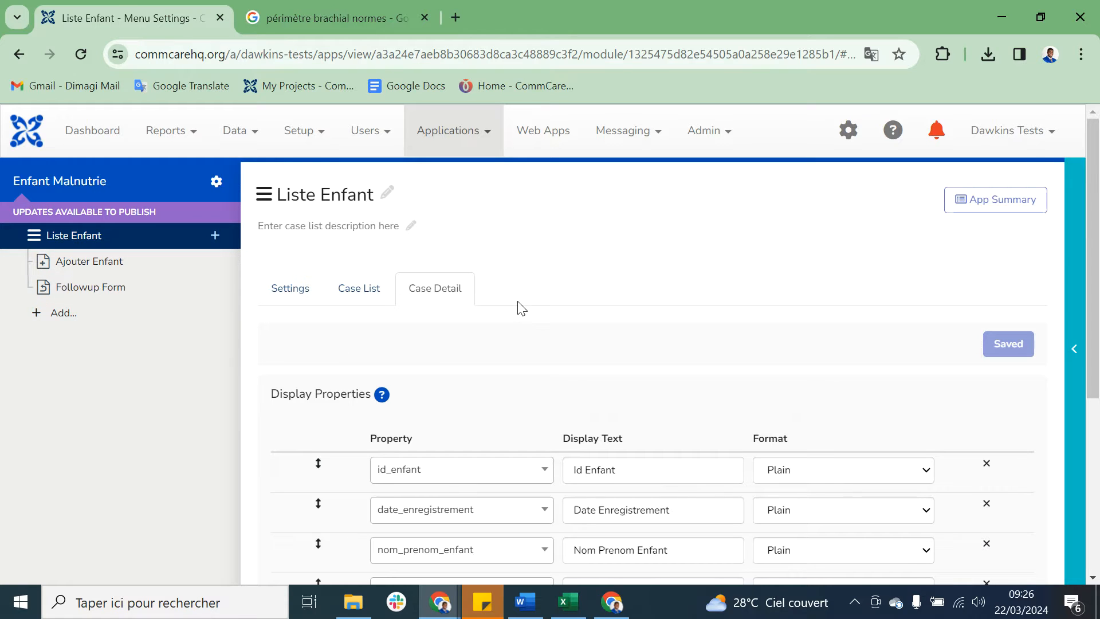
Step: Open the app preview, refresh it with the latest changes and start the Enfant Malnutrie application
left_click(1071, 263)
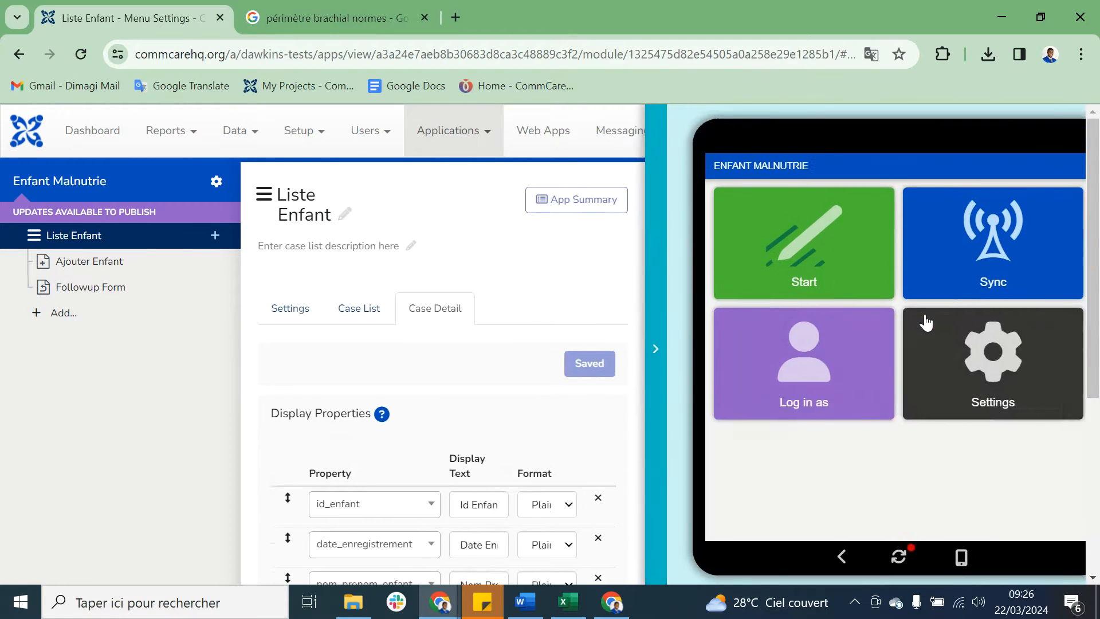
left_click(870, 559)
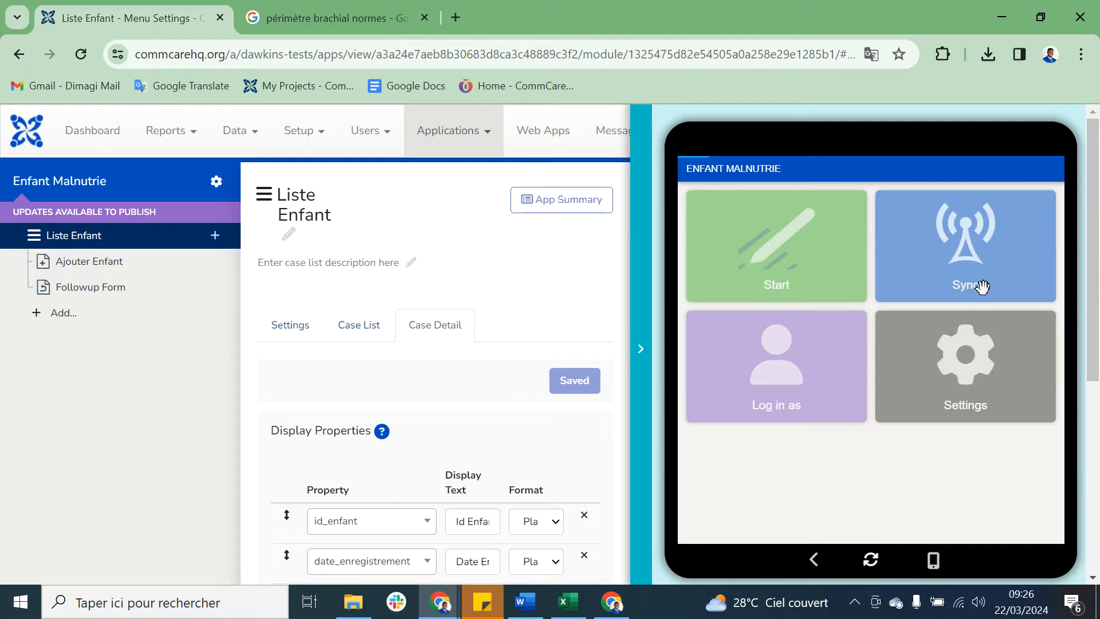
left_click(836, 266)
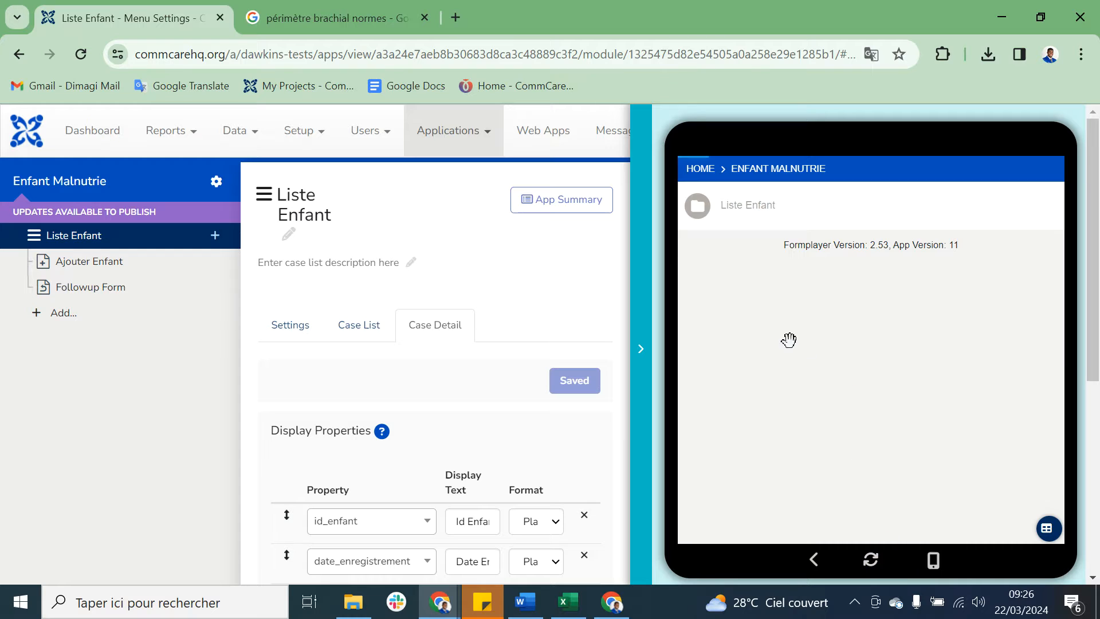
Step: From the app preview's home screen, log in as the mobile worker asc1
left_click(774, 332)
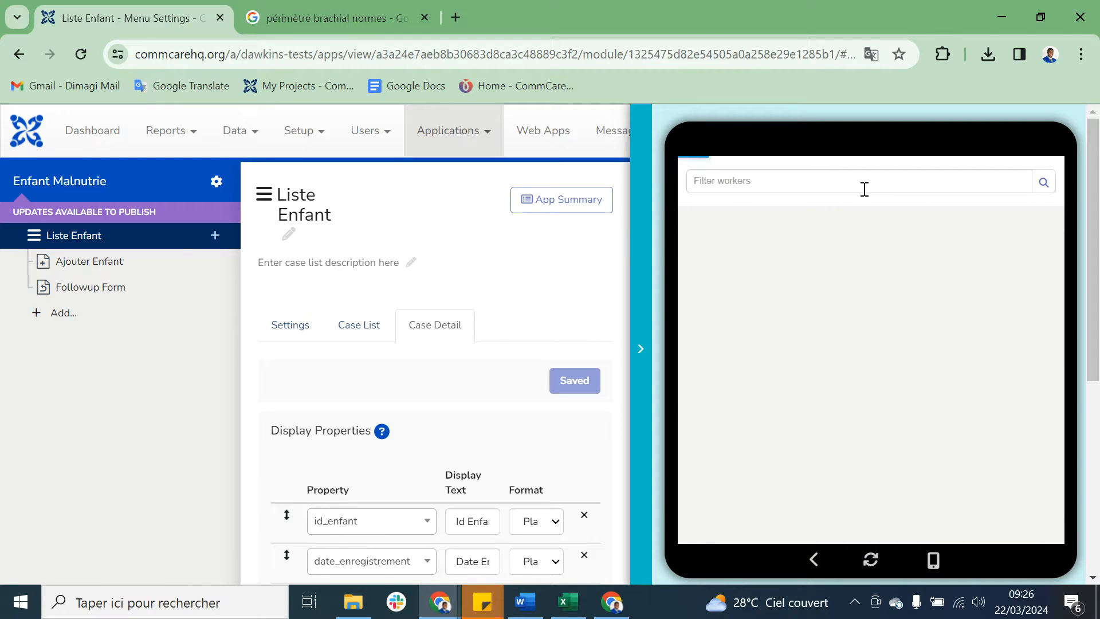
left_click(769, 230)
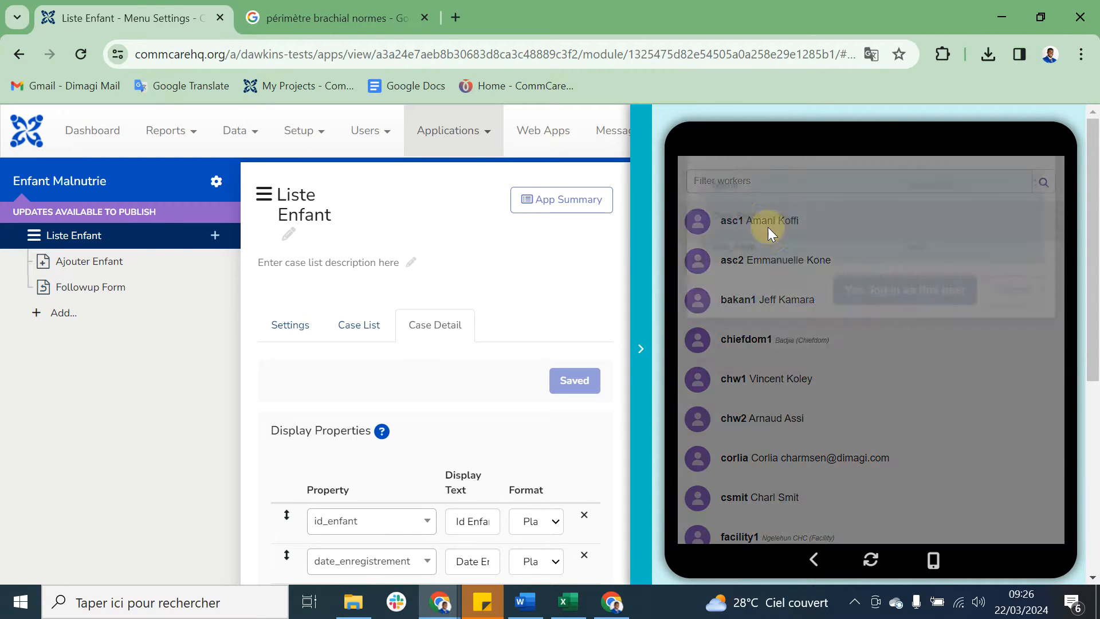
left_click(906, 338)
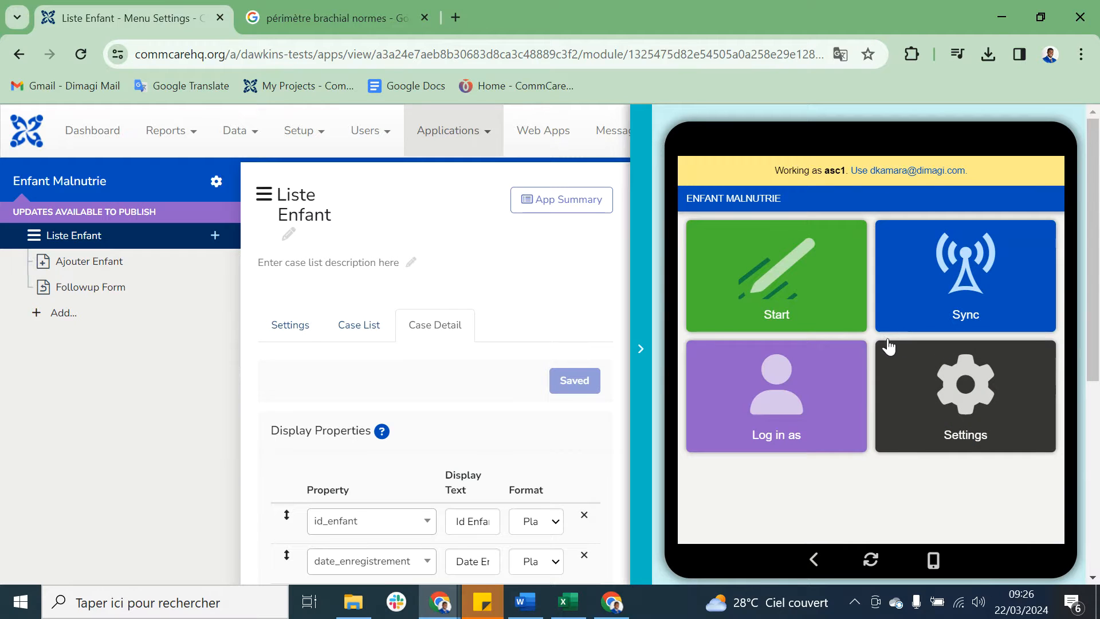
Step: Sync the worker's data in the app preview and start the application into the Liste Enfant menu
left_click(954, 255)
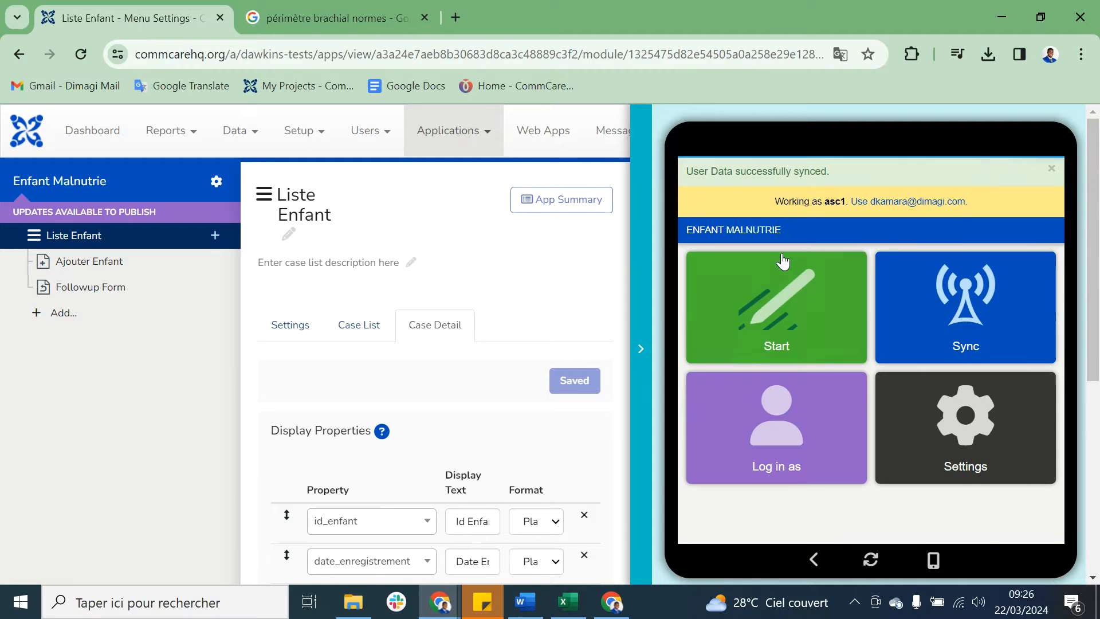
left_click(782, 295)
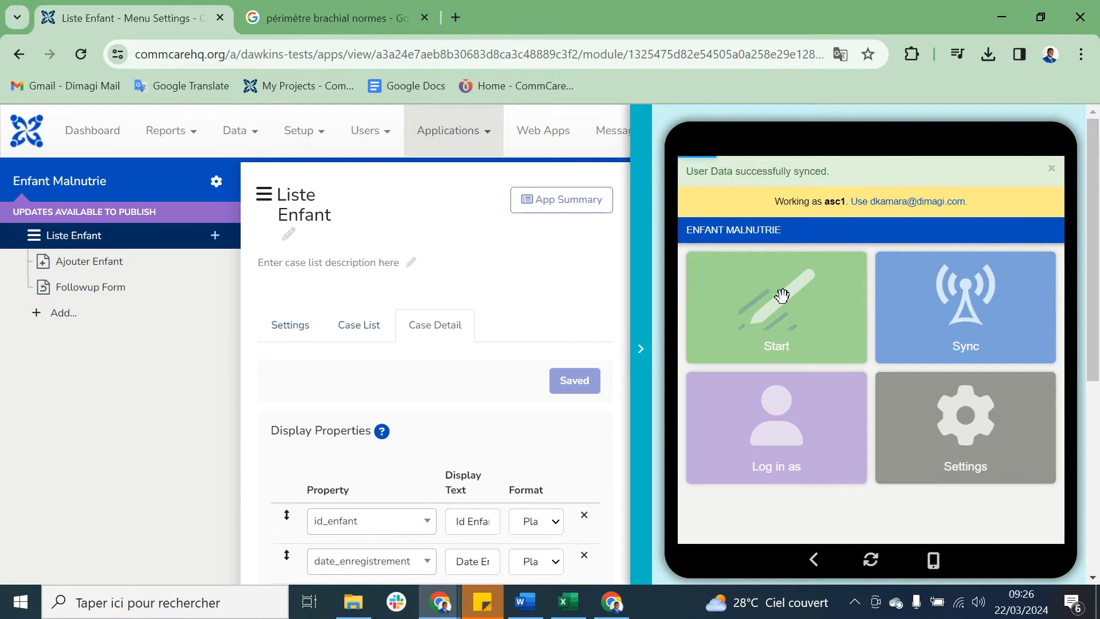
left_click(816, 264)
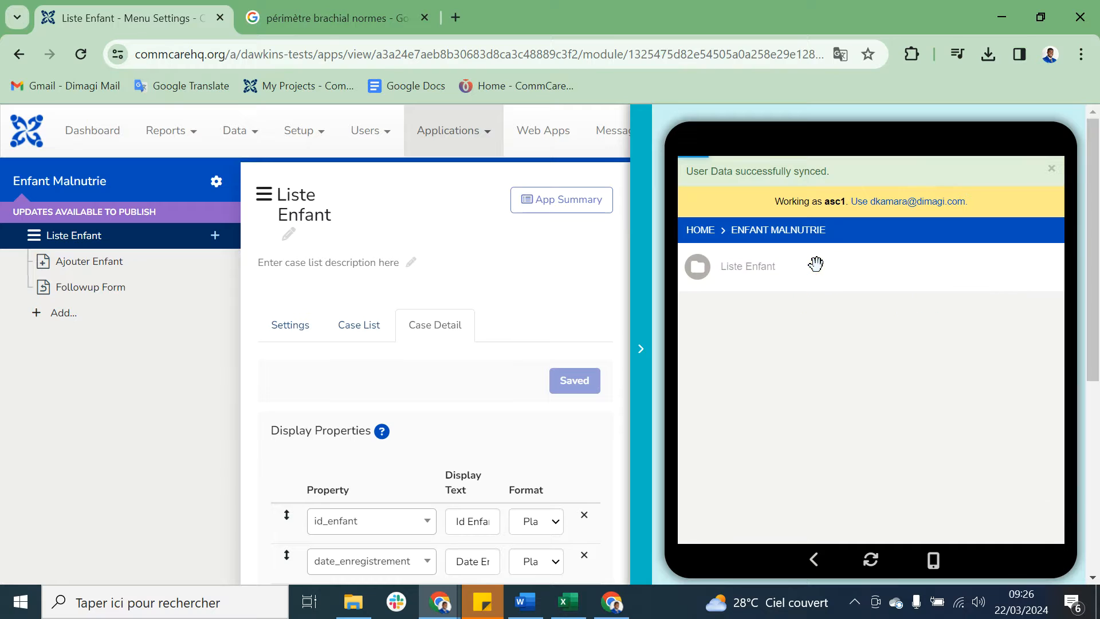
Step: Open the Ajouter Enfant form from Liste Enfant and enter the child's ID, the registration date 03/20/2024 and the child's full name
left_click(808, 270)
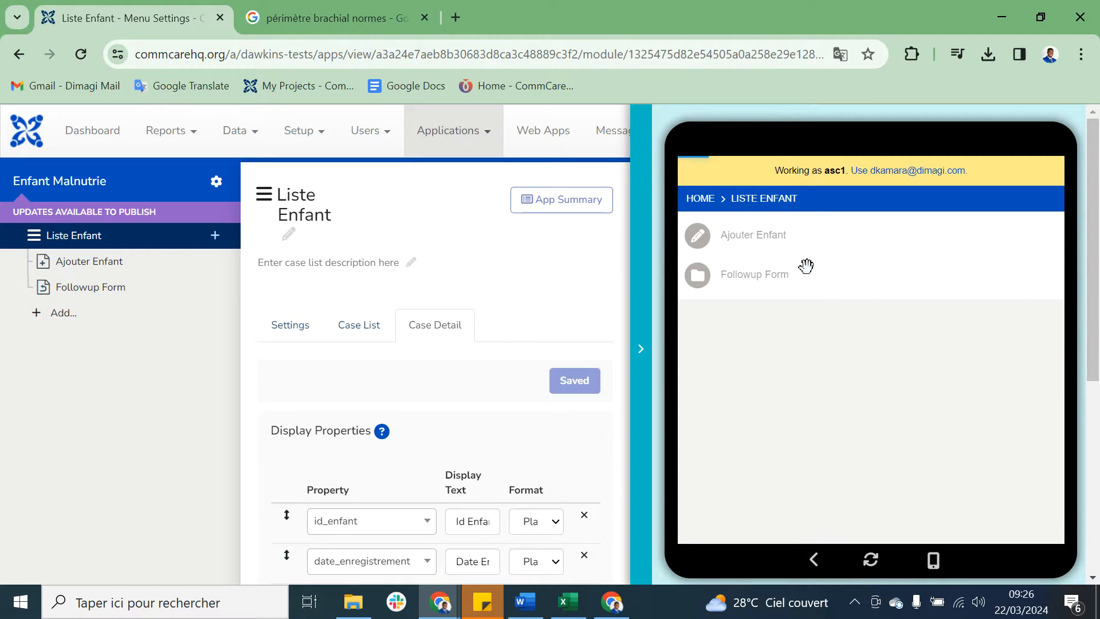
left_click(774, 298)
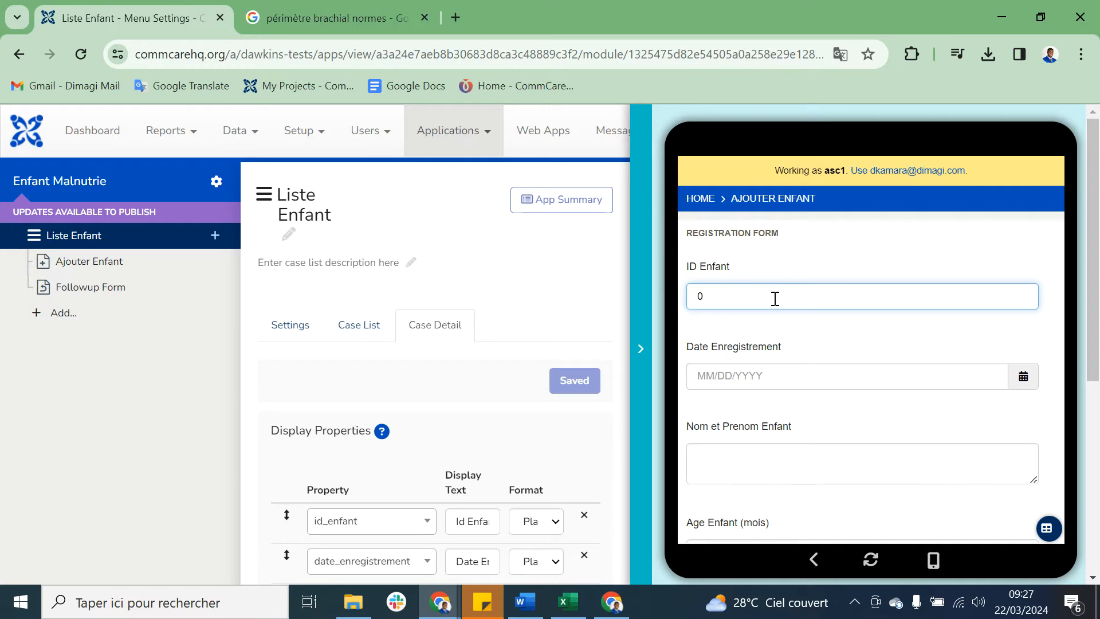
scroll(776, 307, "down", 1)
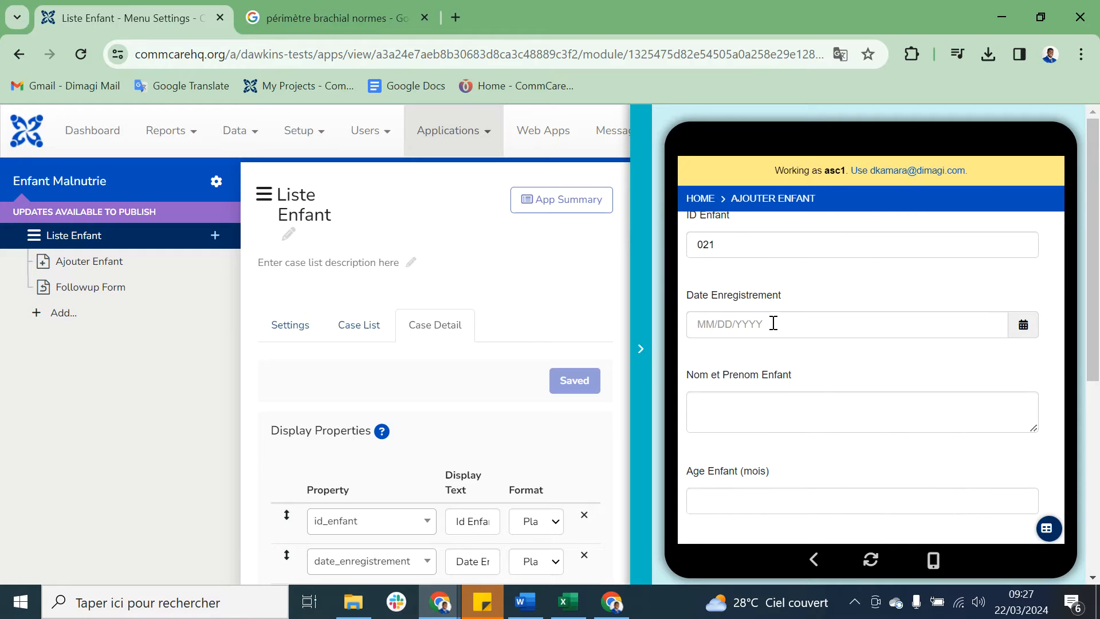
left_click(772, 322)
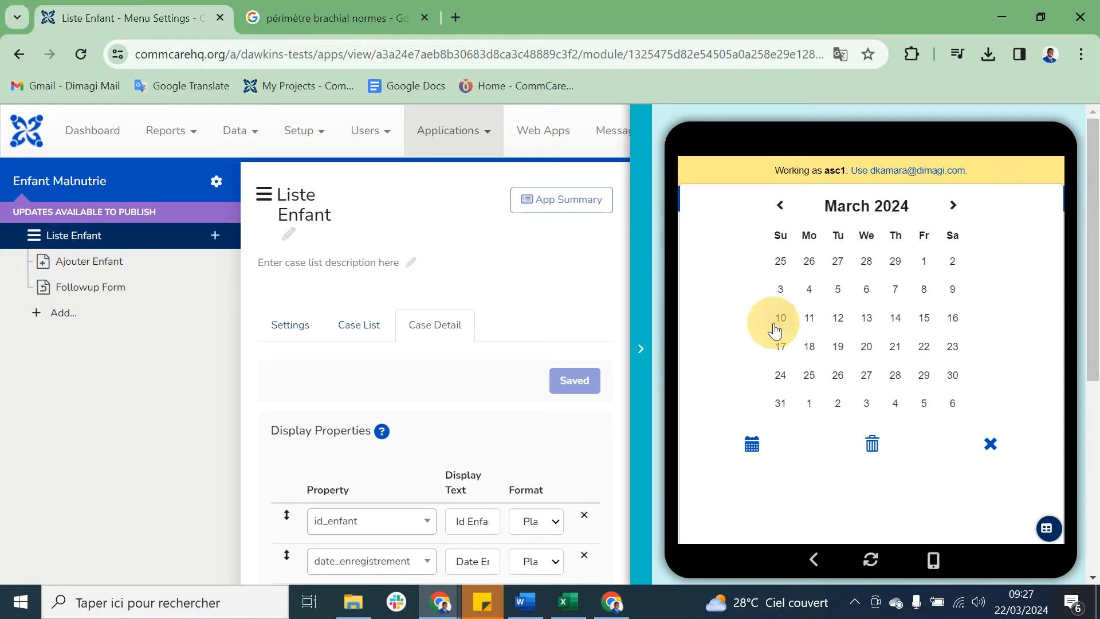
left_click(867, 351)
left_click(763, 400)
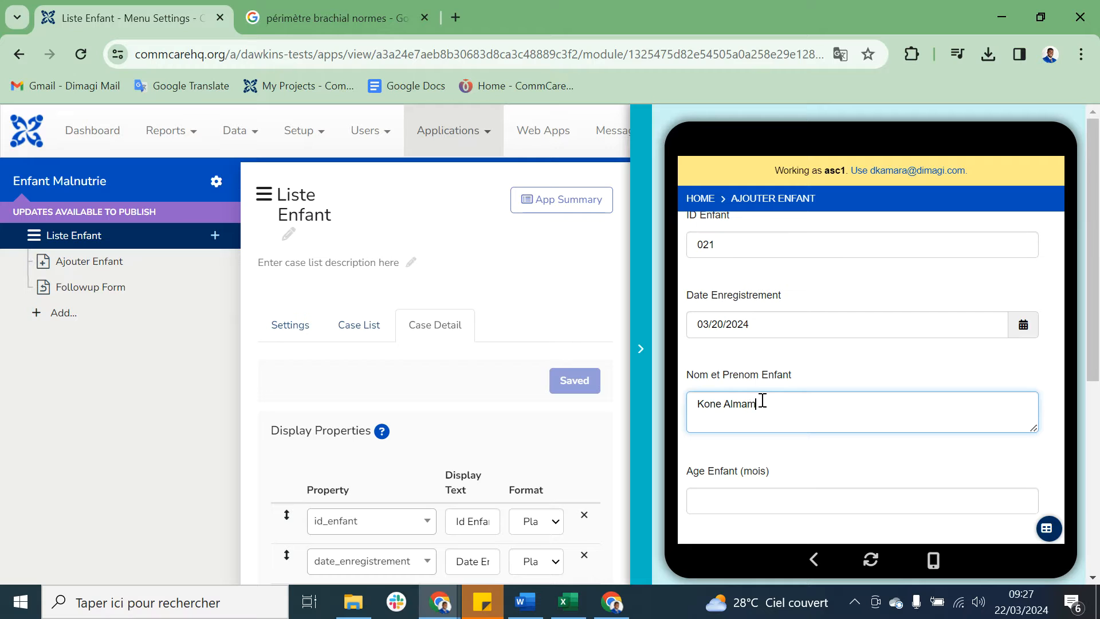
Step: Fill in the child's age as 7 months, the sex as Masculin and the Perimetre Brachial as 68 mm
scroll(762, 401, "down", 1)
left_click(748, 449)
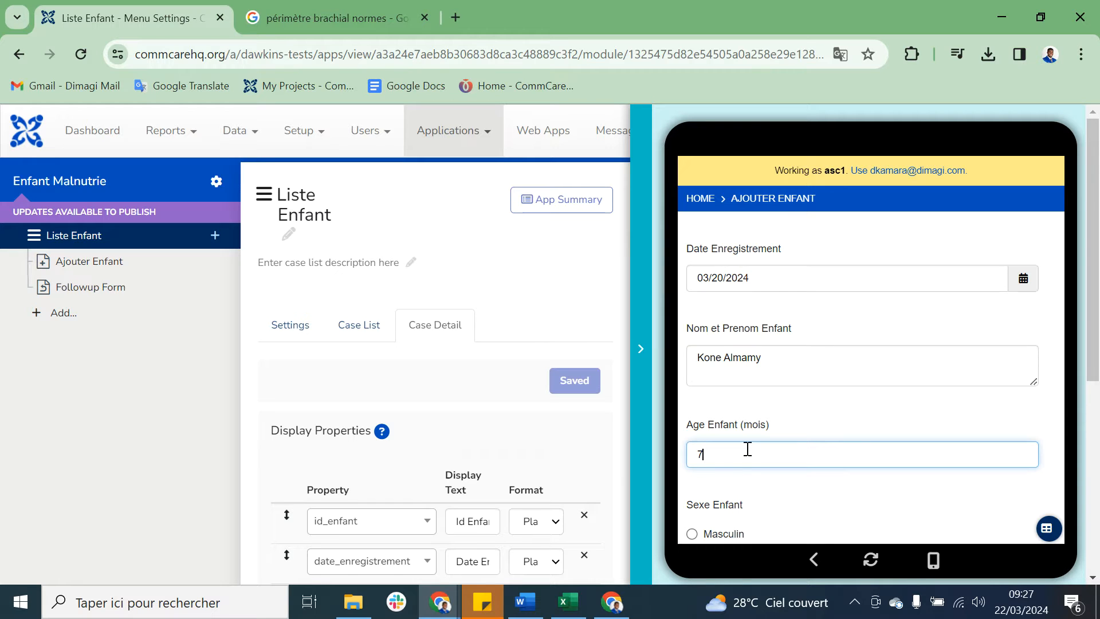
scroll(746, 449, "down", 2)
left_click(732, 441)
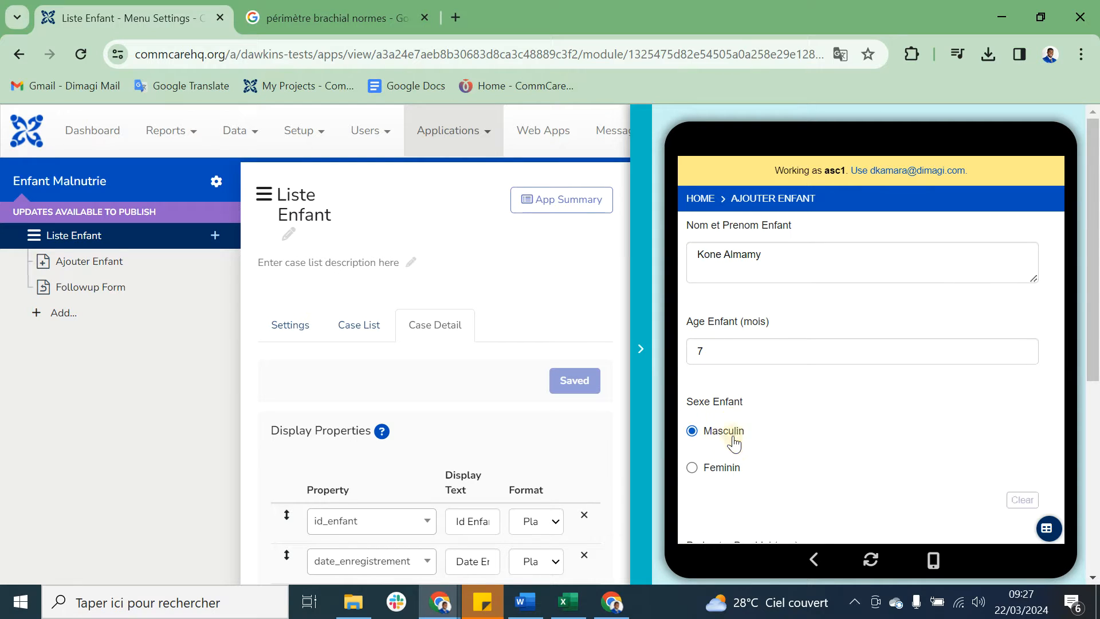
scroll(732, 441, "down", 2)
left_click(723, 457)
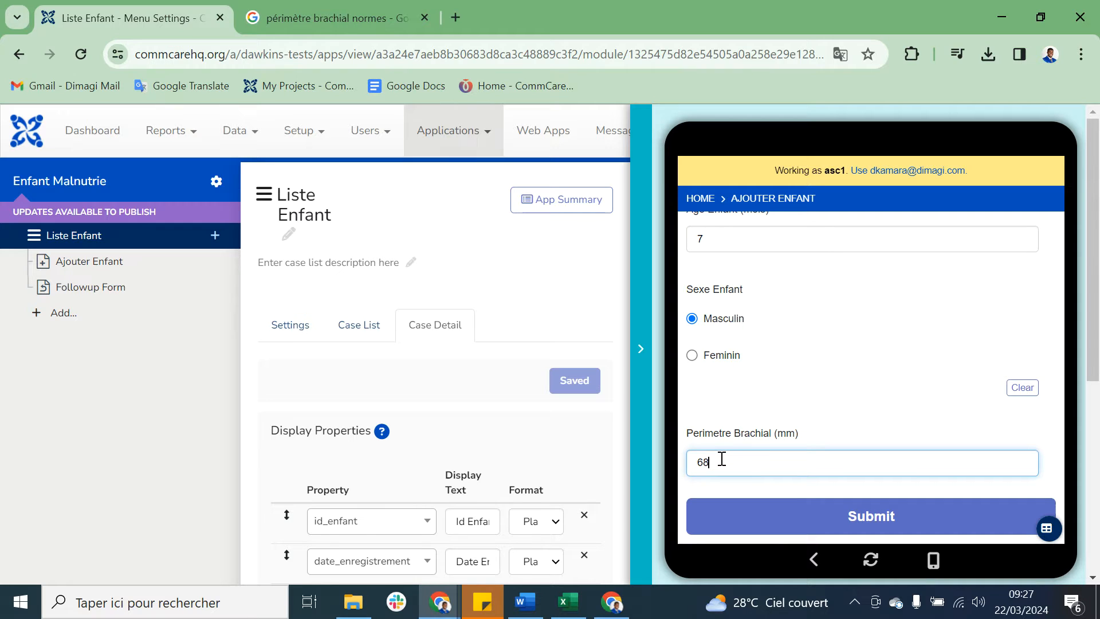
Step: Review the answers in the Ajouter Enfant form and submit it
scroll(721, 457, "up", 6)
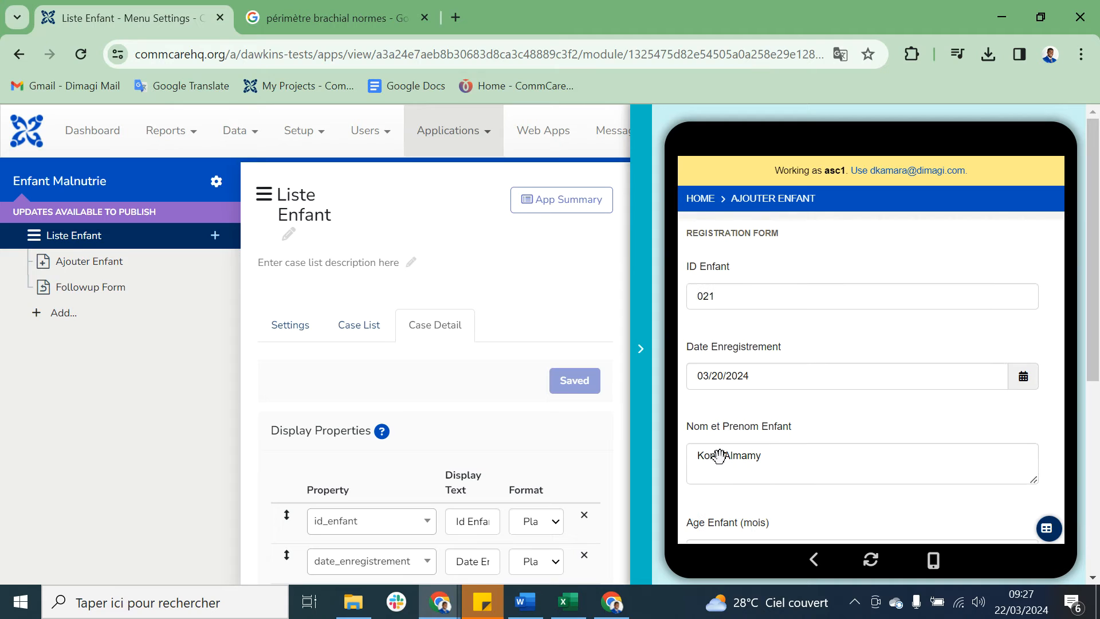
left_click(811, 292)
scroll(811, 289, "down", 6)
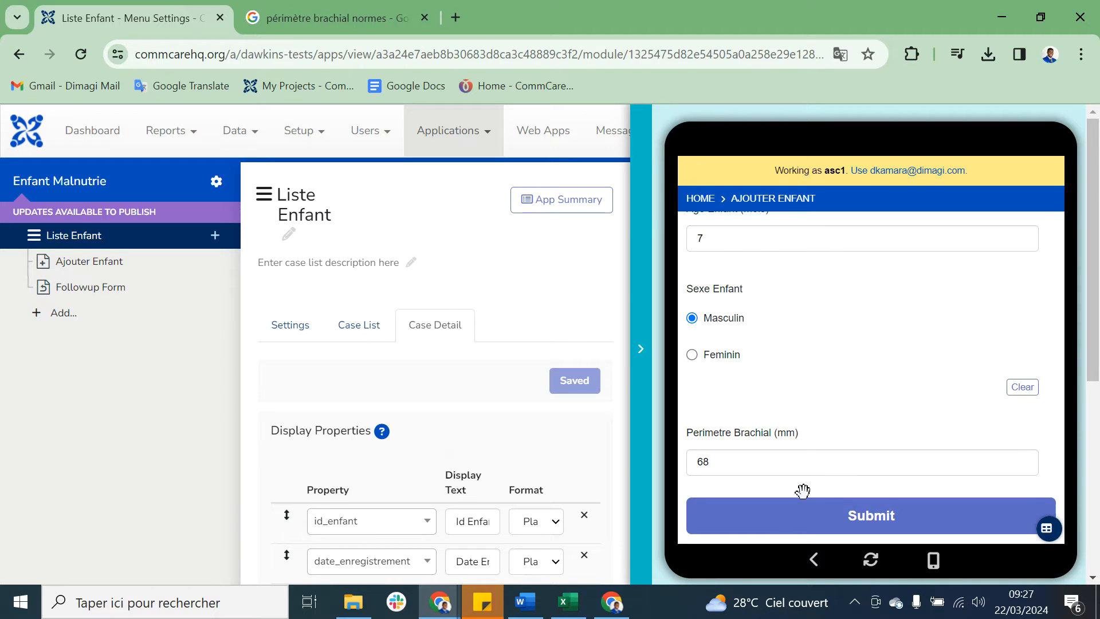
left_click(815, 513)
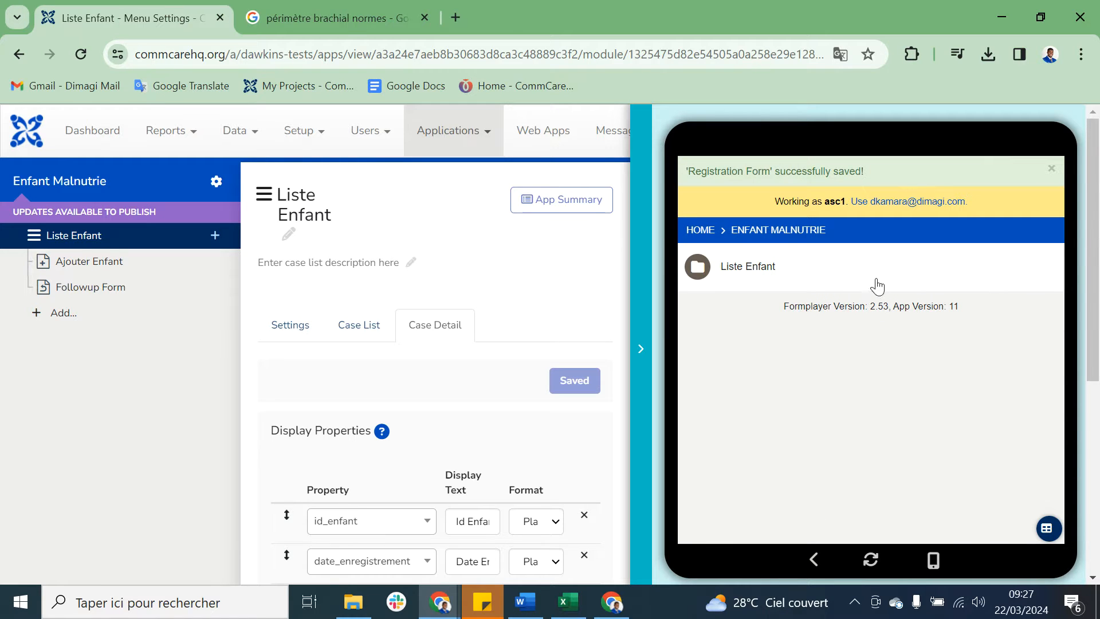
Step: Check the registered child's entry and case detail through Liste Enfant's Followup Form, and close the detail and the app preview
left_click(877, 285)
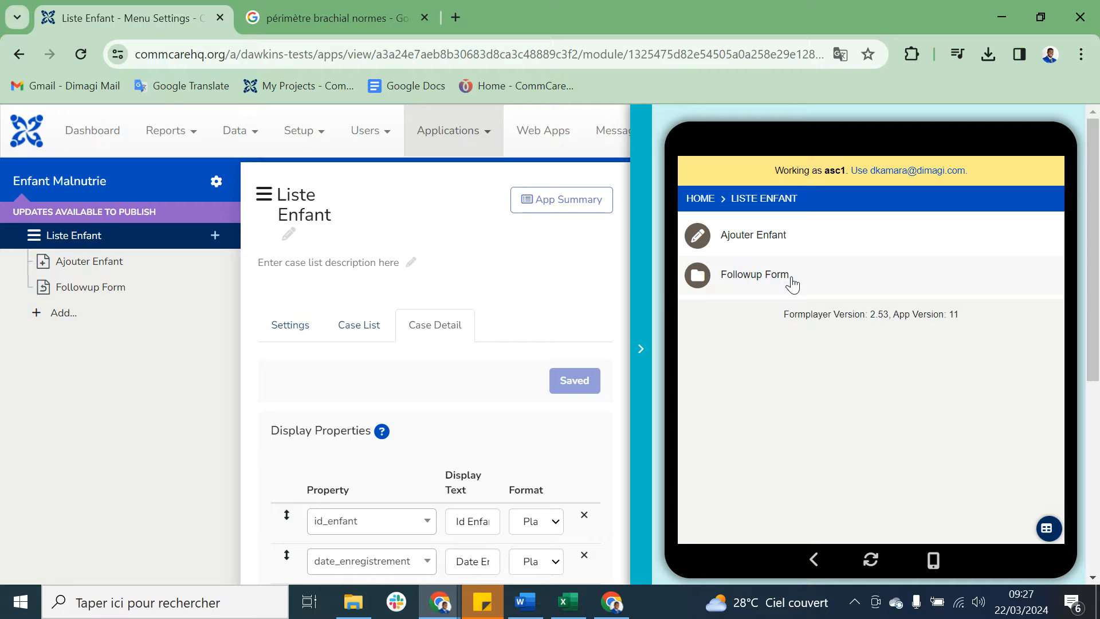
right_click(791, 281)
left_click(834, 274)
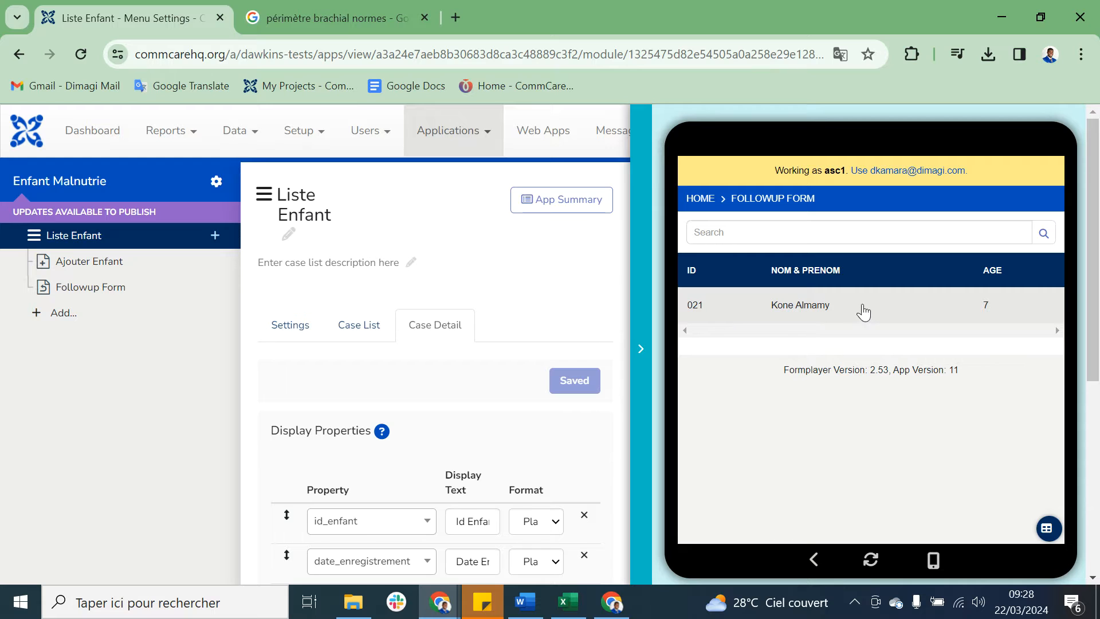
left_click(880, 308)
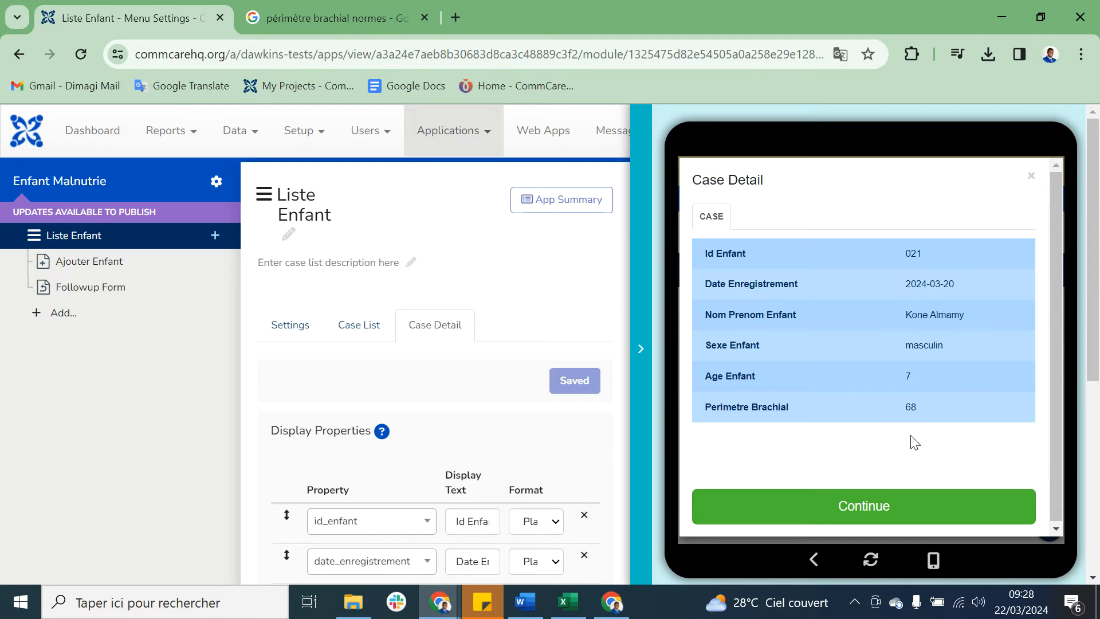
left_click(1034, 180)
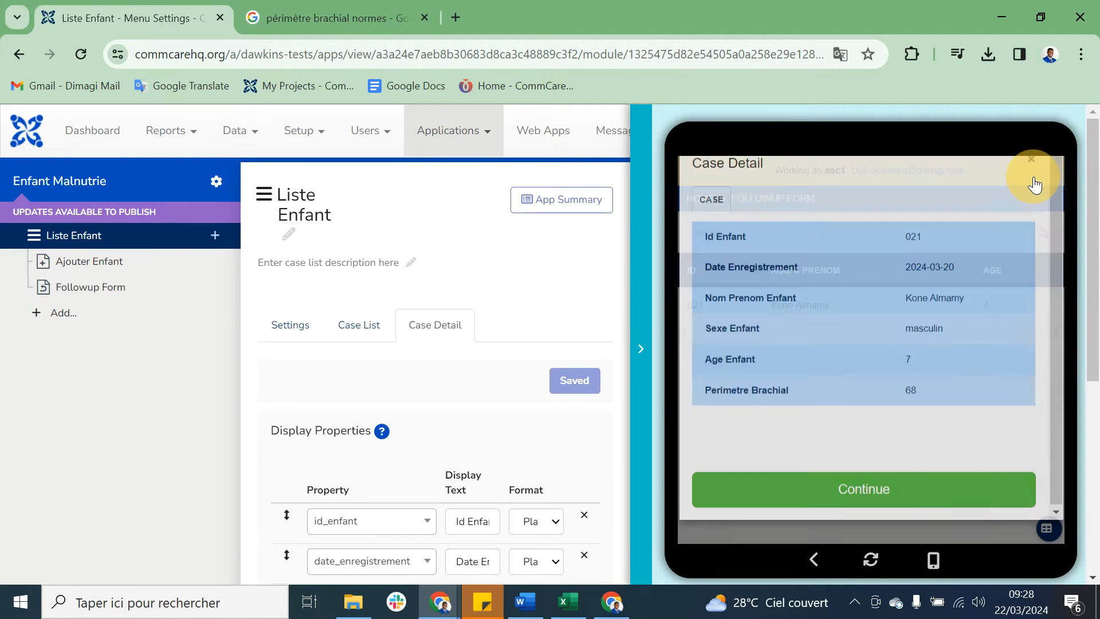
left_click(644, 281)
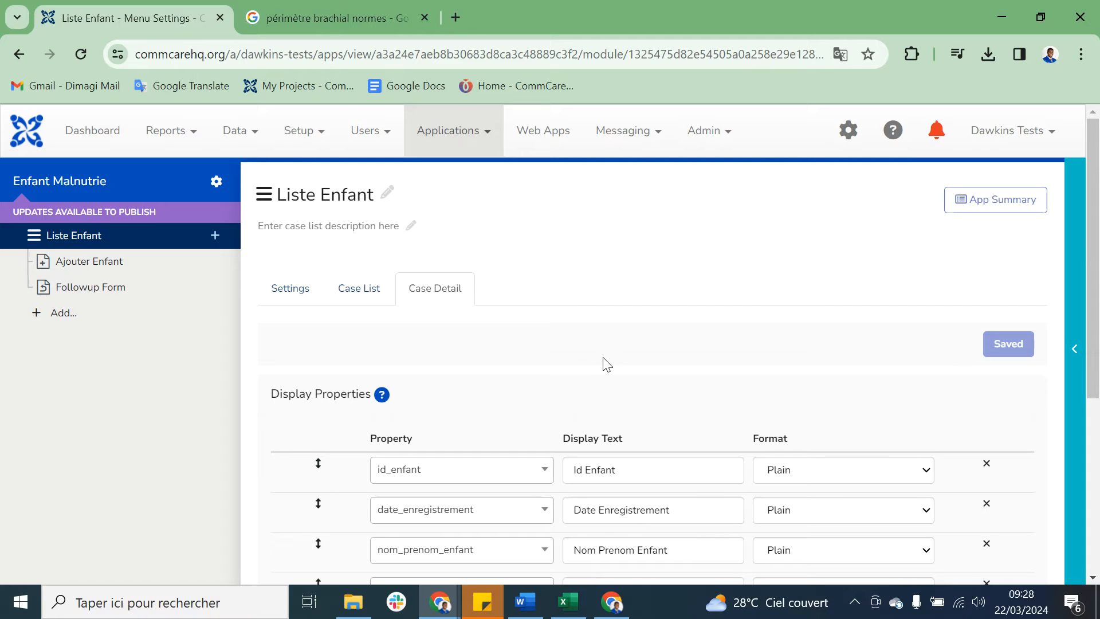
Step: Switch to Excel, examine the columns and rows of the malnourished children sheet, and minimize the workbook
left_click(568, 602)
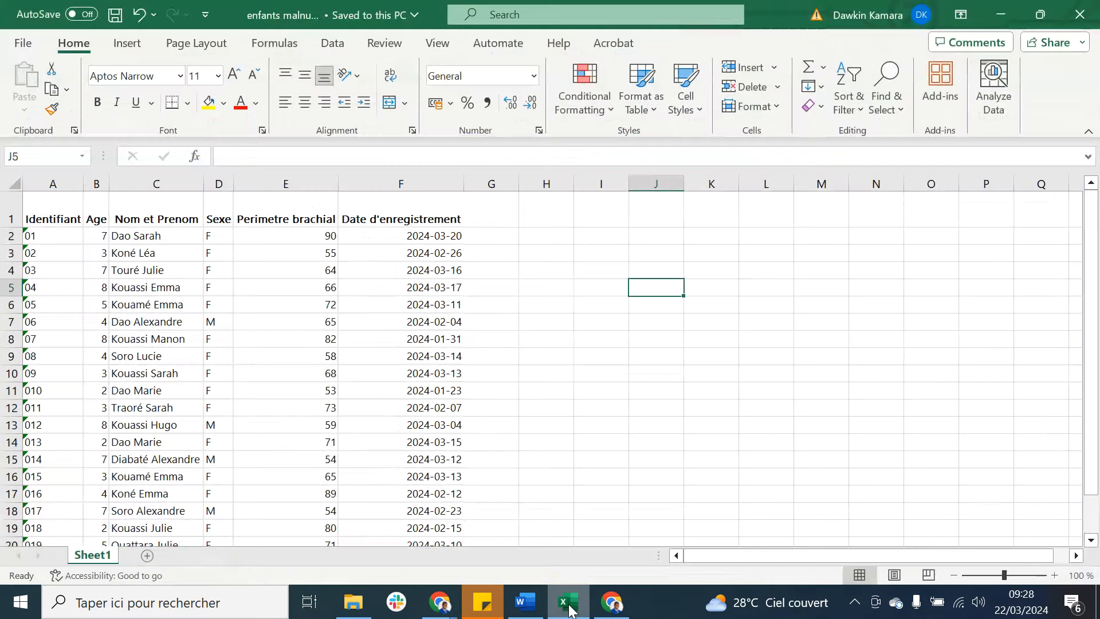
scroll(421, 403, "down", 1)
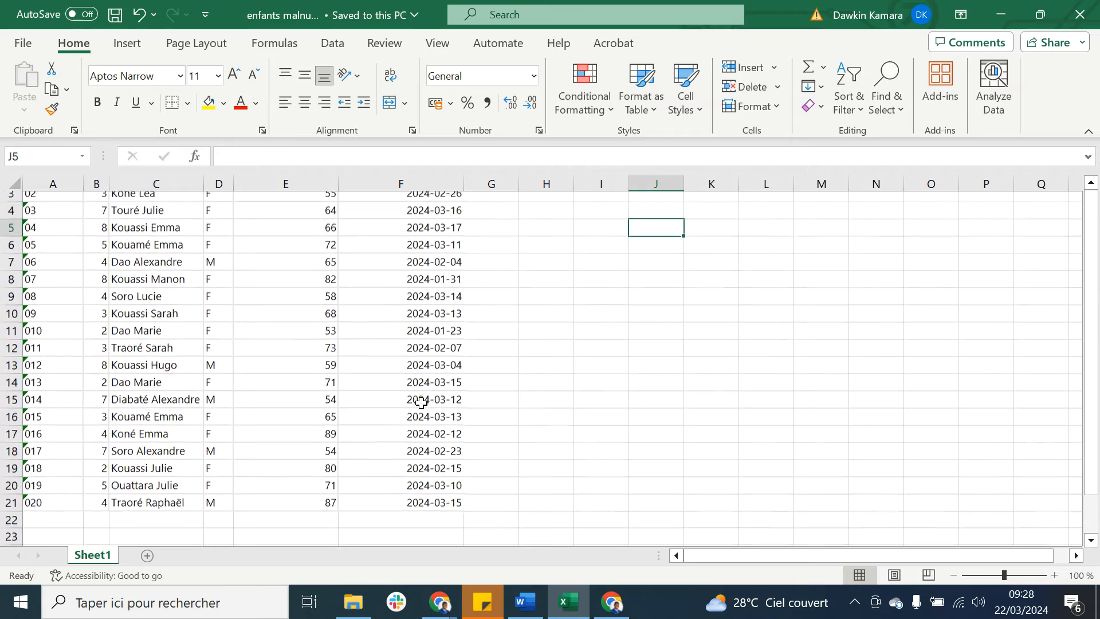
scroll(421, 403, "up", 1)
scroll(421, 403, "down", 1)
scroll(421, 403, "up", 1)
scroll(421, 403, "down", 1)
scroll(421, 403, "up", 1)
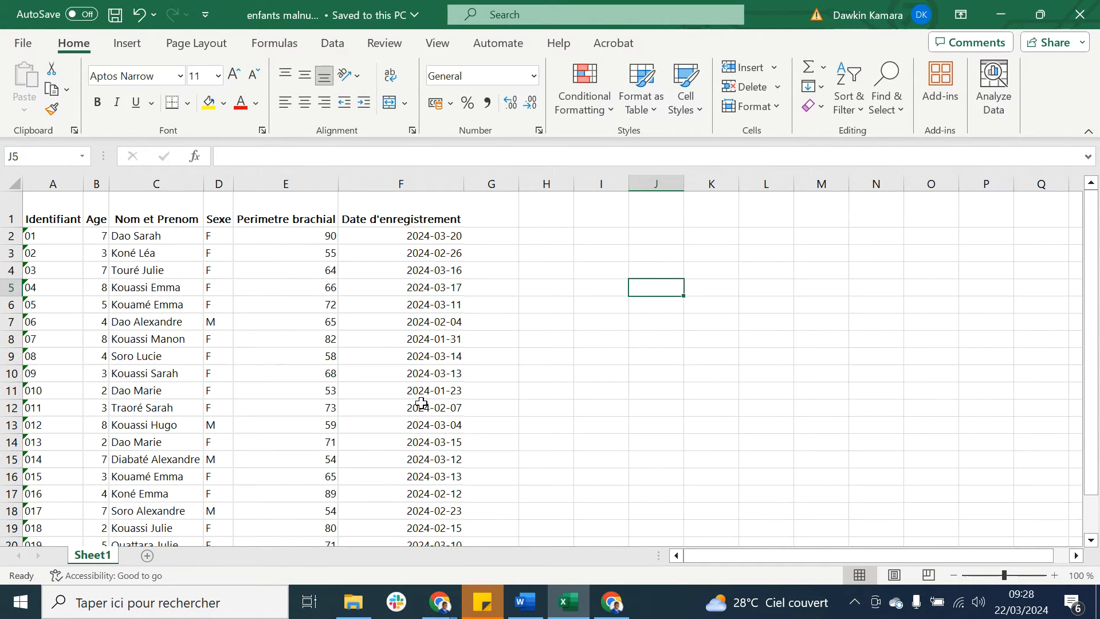
scroll(421, 403, "down", 2)
scroll(421, 403, "up", 2)
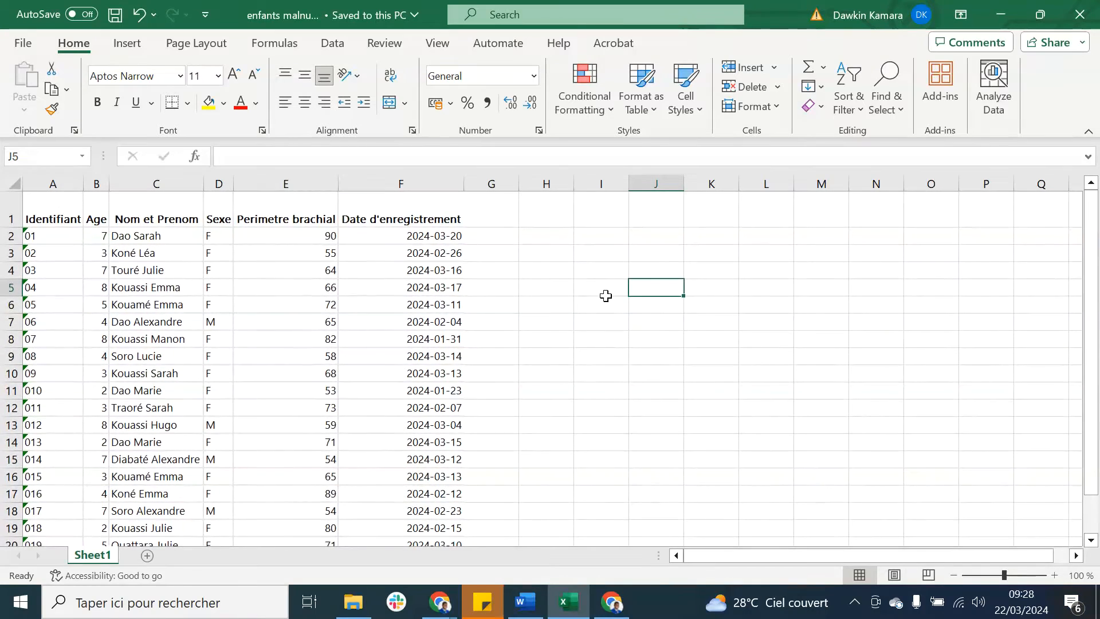
left_click(1000, 14)
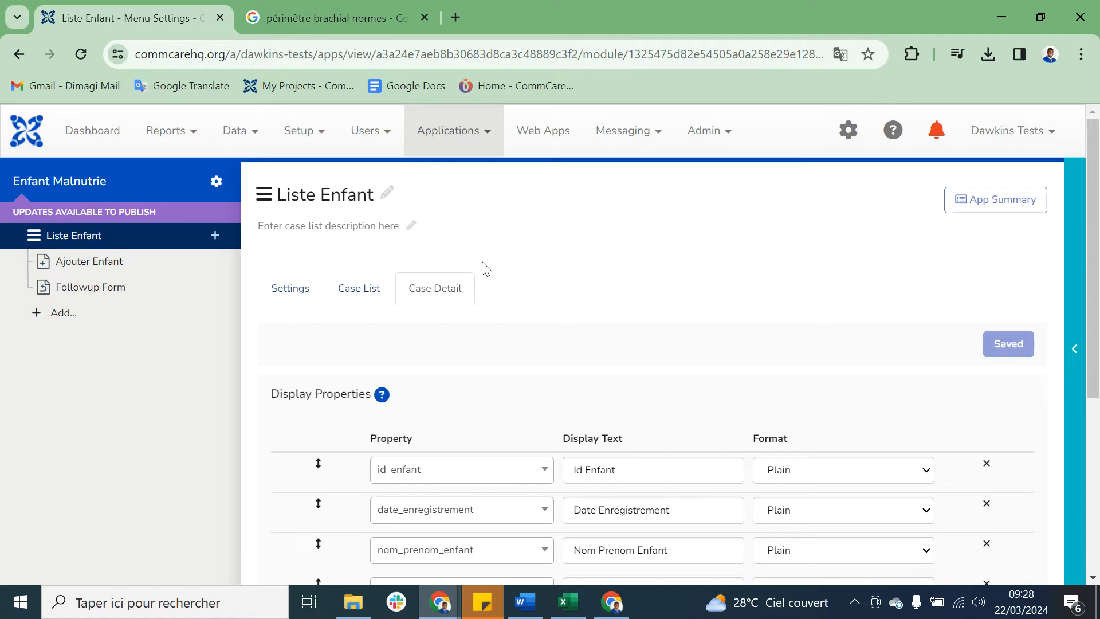
Step: Go to Export Case Data in the project's data section and start adding a new export
left_click(250, 137)
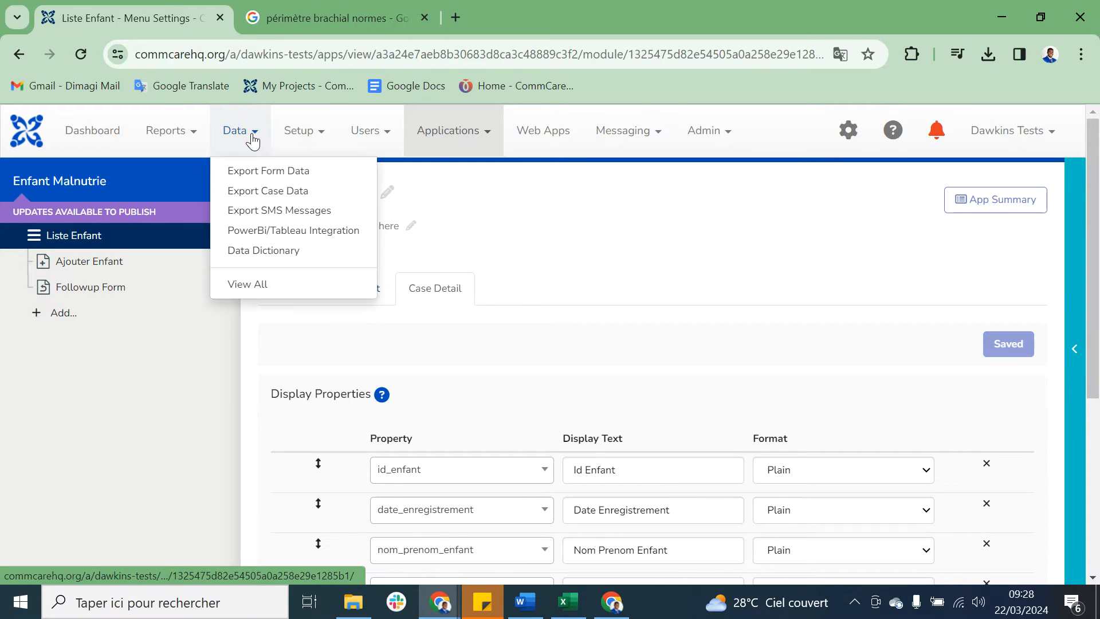
left_click(275, 191)
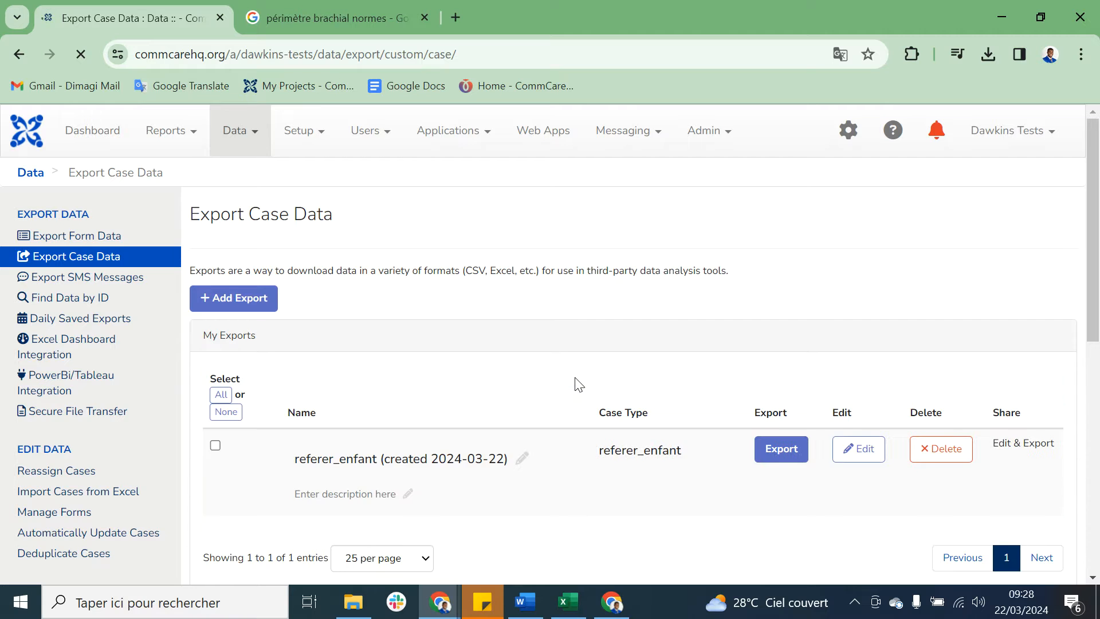
scroll(578, 385, "down", 1)
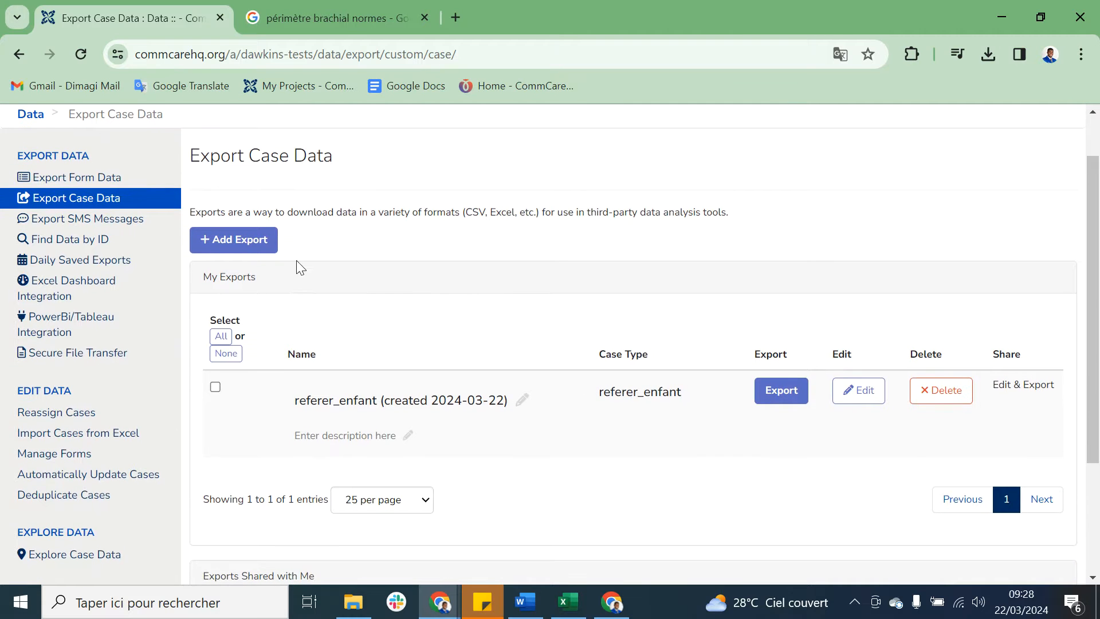
left_click(253, 245)
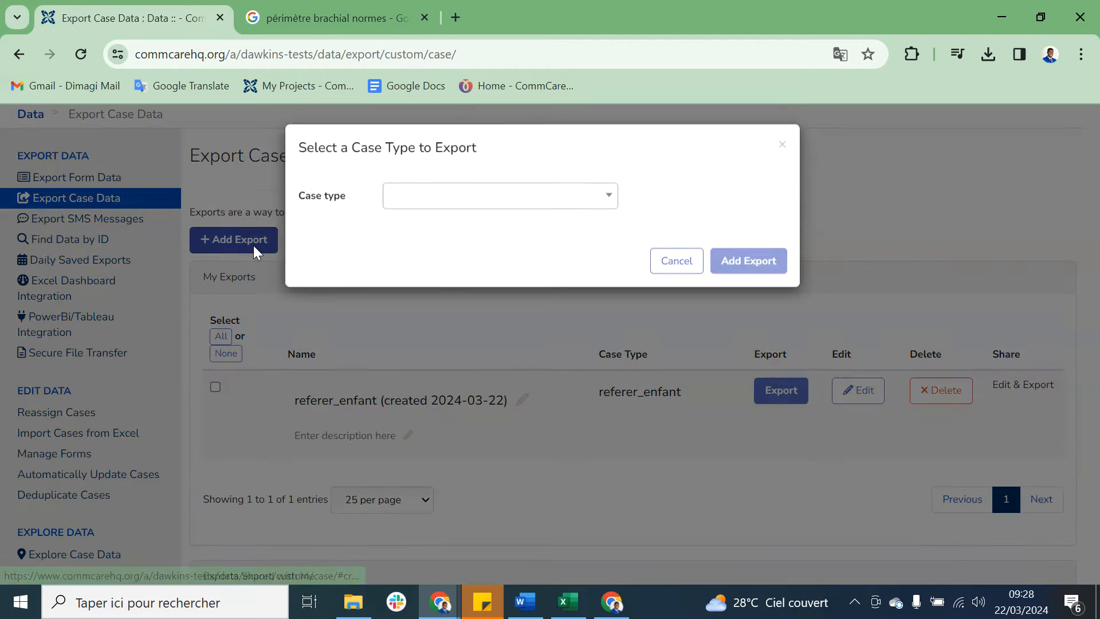
Step: Find the case type enfant_malnutrie and add the export for it
left_click(568, 208)
scroll(505, 328, "down", 4)
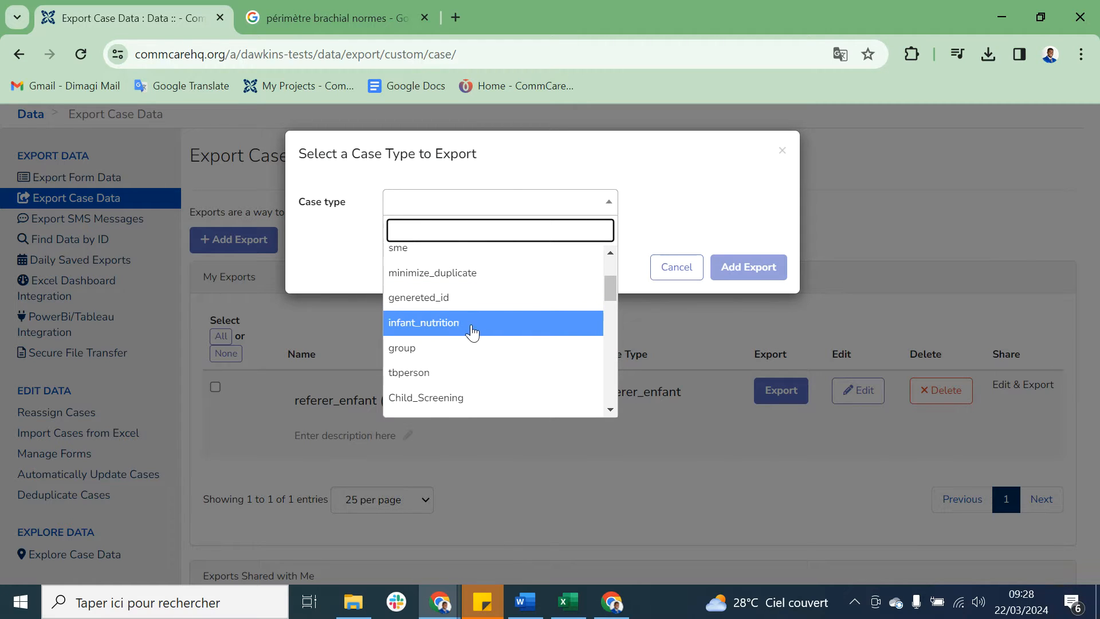
scroll(491, 331, "down", 3)
scroll(493, 333, "down", 10)
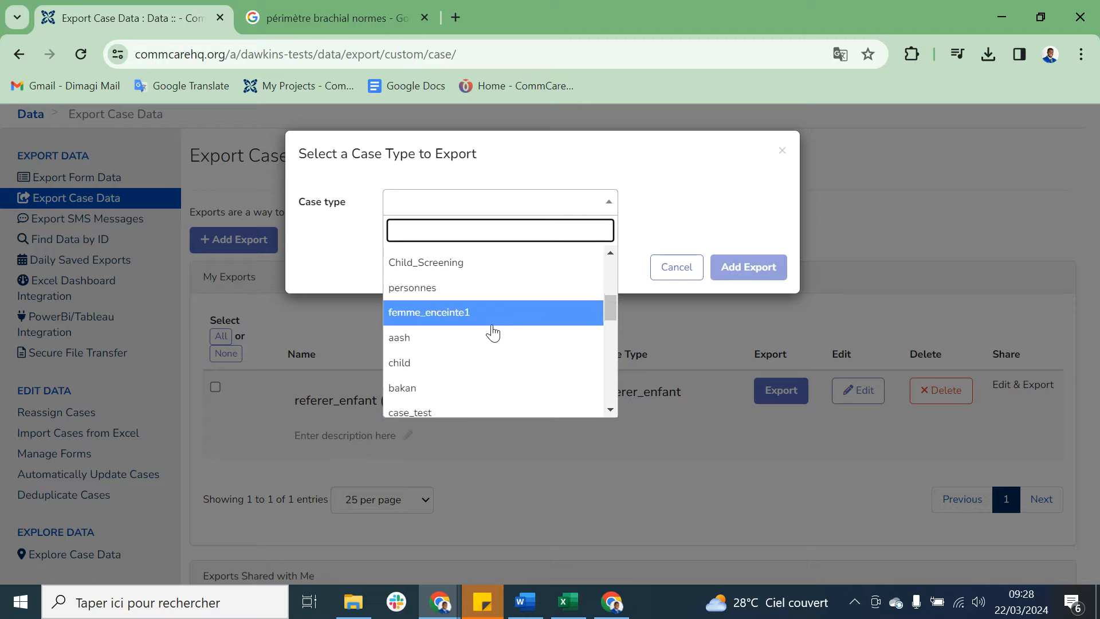
scroll(491, 338, "down", 1)
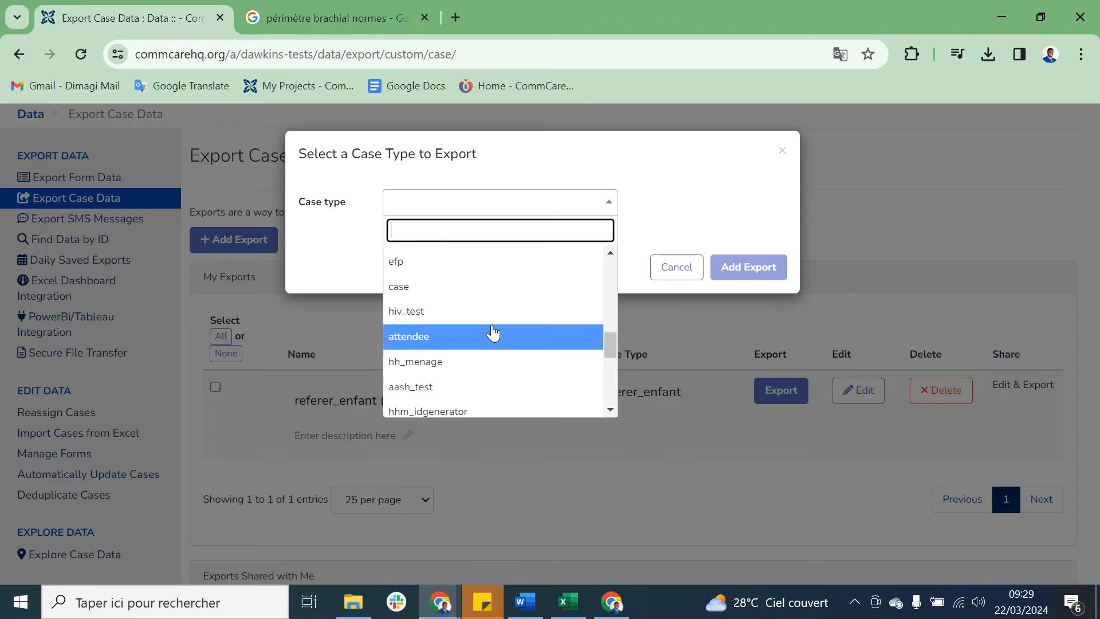
type("enf")
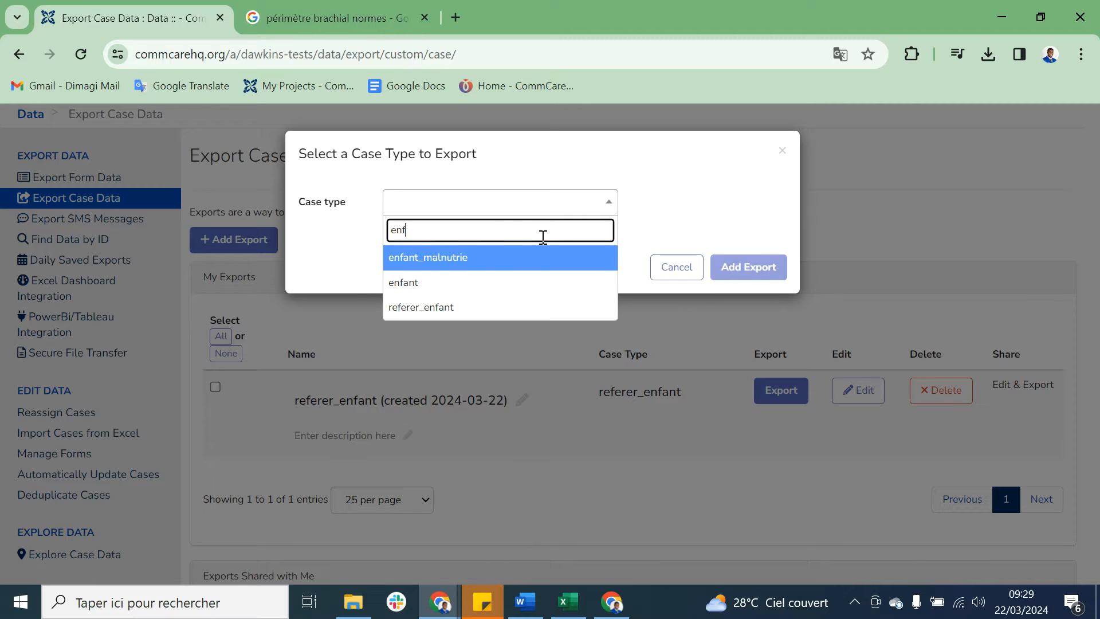
left_click(453, 258)
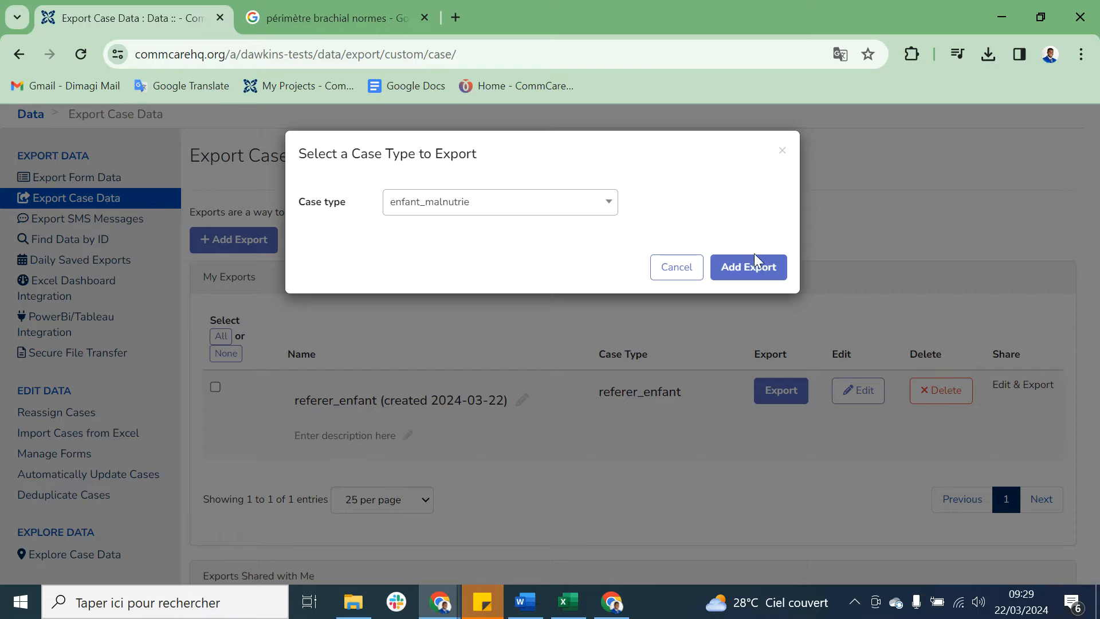
left_click(757, 269)
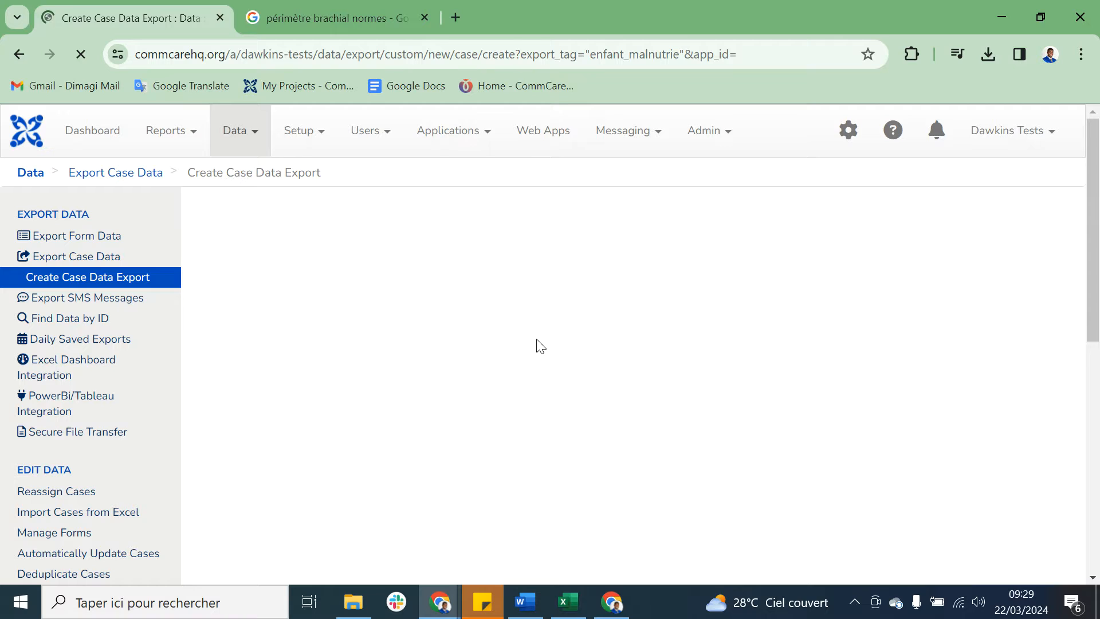
Step: Shorten the export name to enfant_malnutrie by removing the creation date suffix
left_click_drag(553, 343, 432, 341)
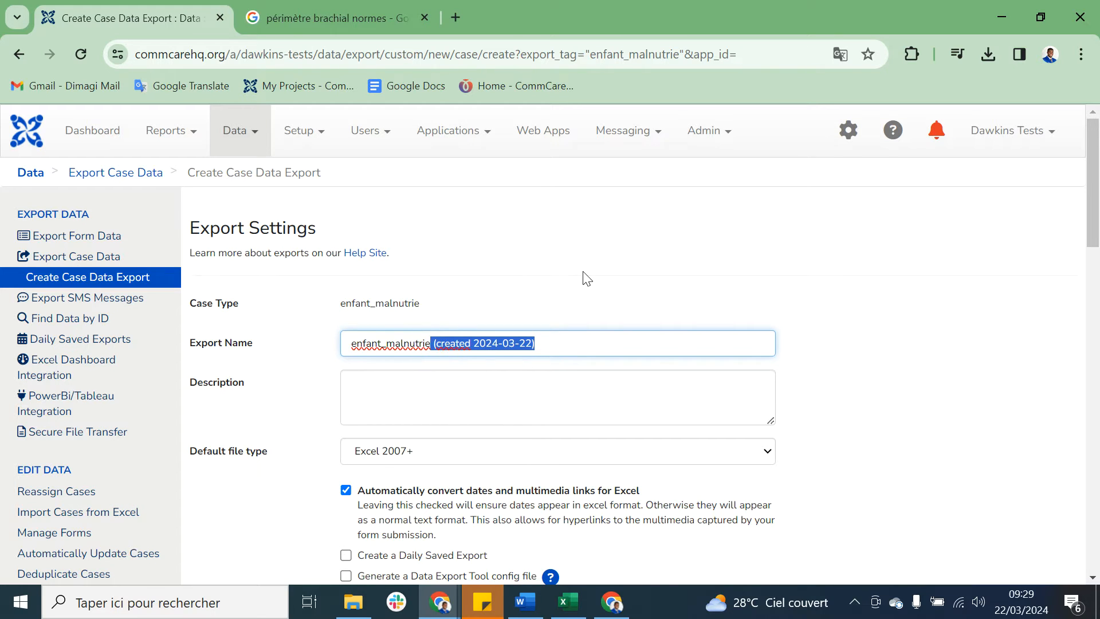
key("BackSpace")
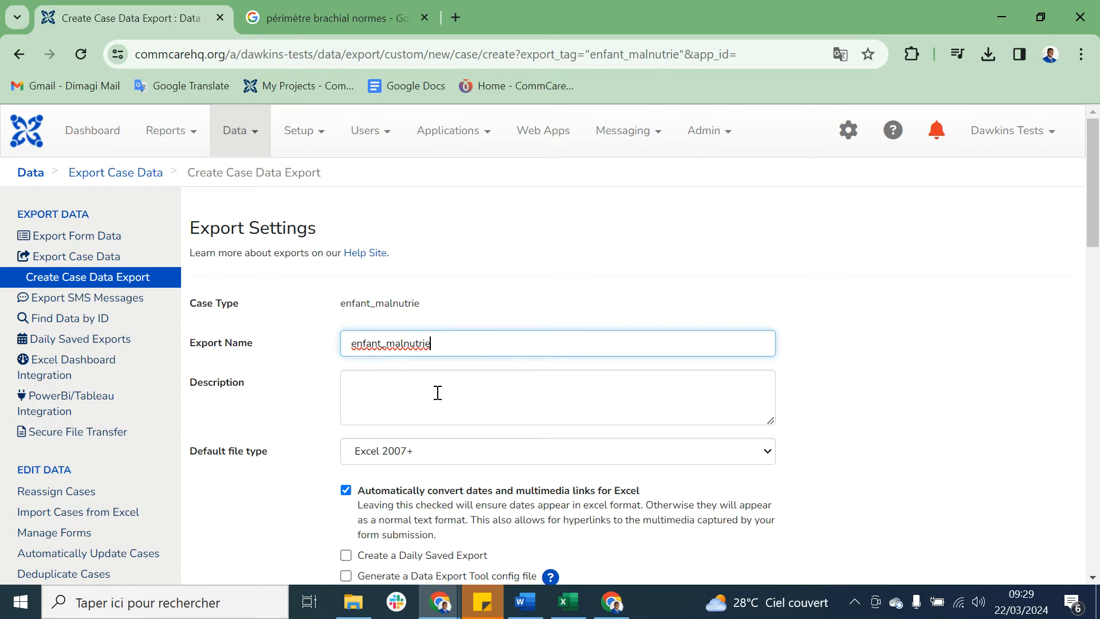
scroll(437, 393, "down", 1)
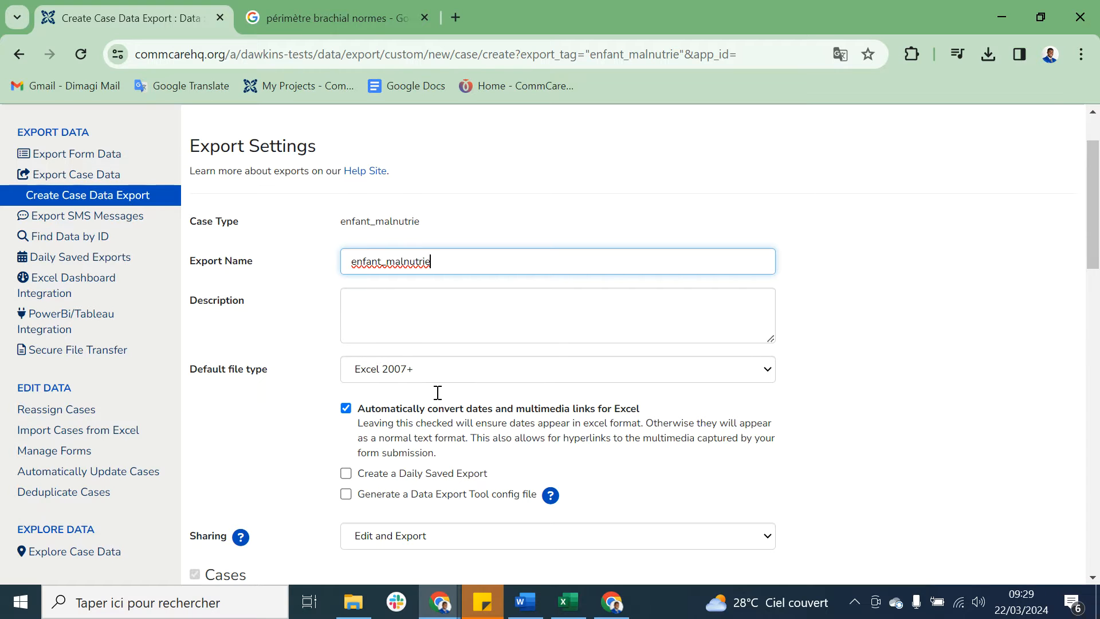
scroll(438, 392, "down", 1)
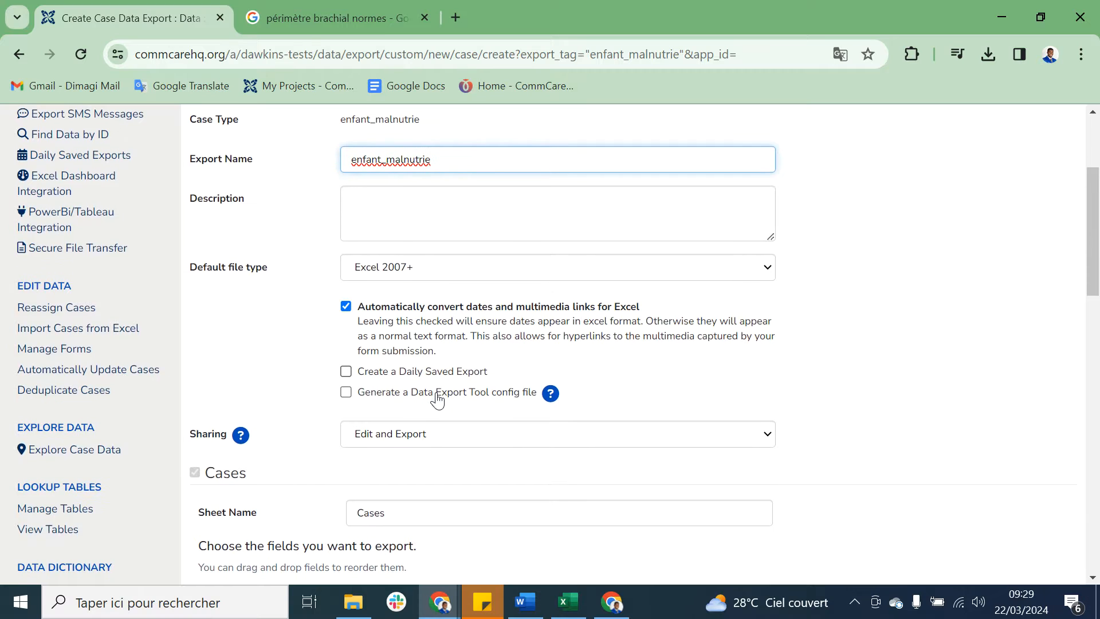
Step: Exclude the number, closed, closed_by_username, closed_date and last_modified_by_user_username properties from the enfant_malnutrie export
scroll(438, 399, "down", 1)
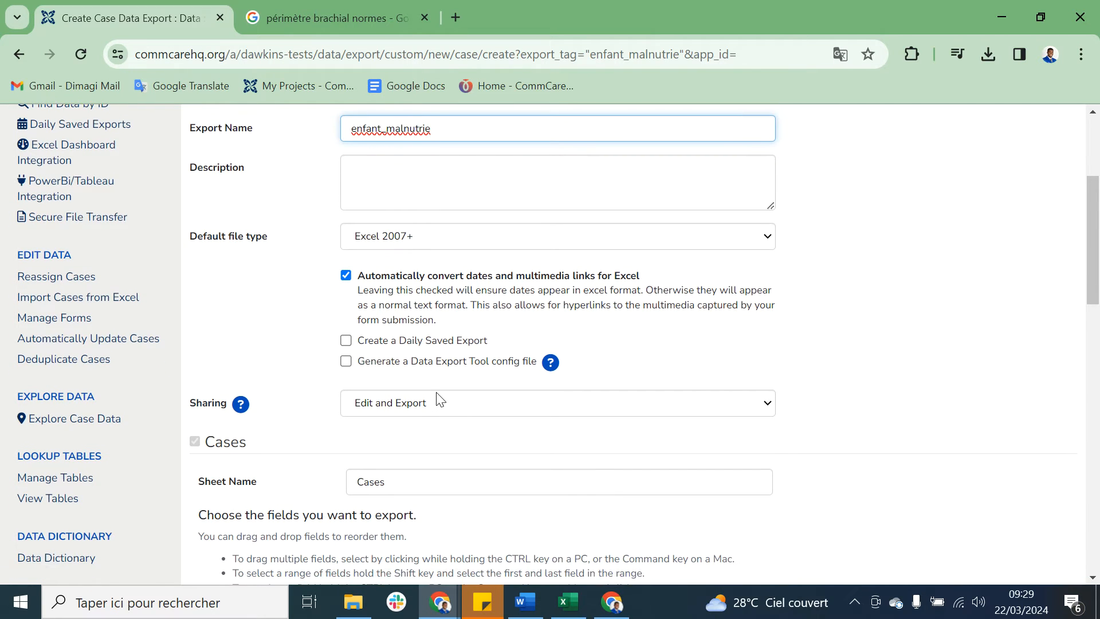
scroll(440, 400, "down", 7)
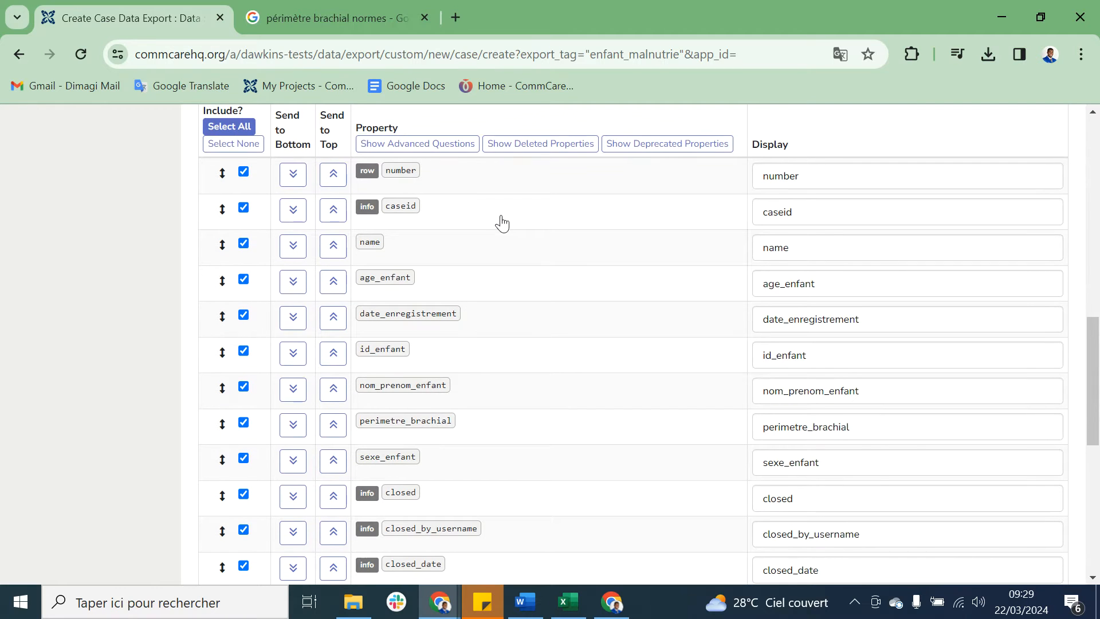
left_click(244, 171)
scroll(634, 383, "down", 2)
scroll(635, 383, "down", 2)
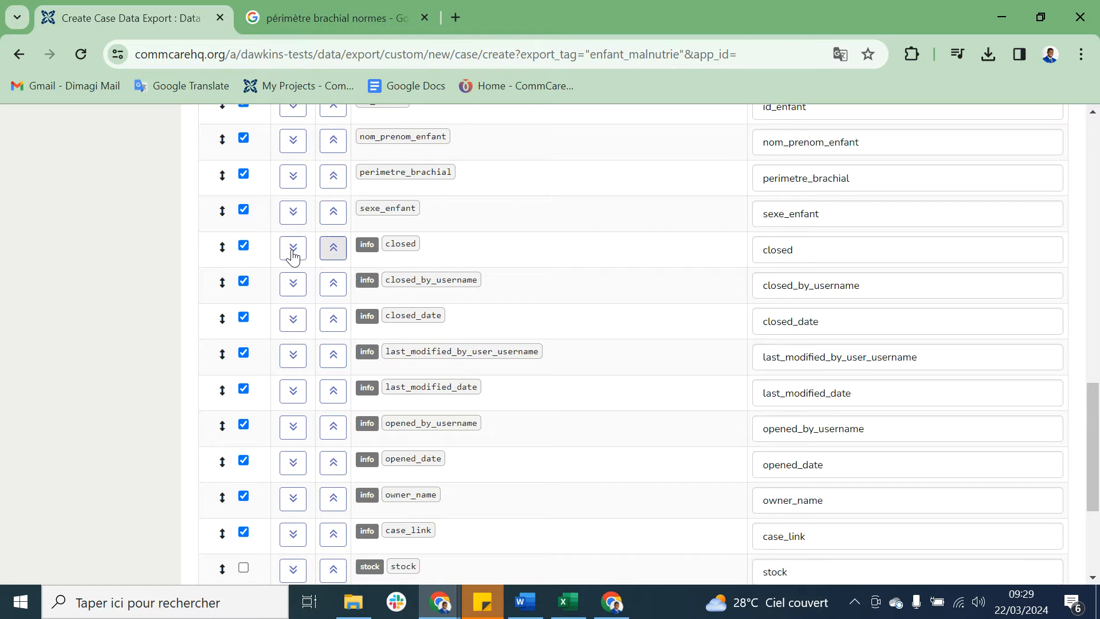
left_click(244, 246)
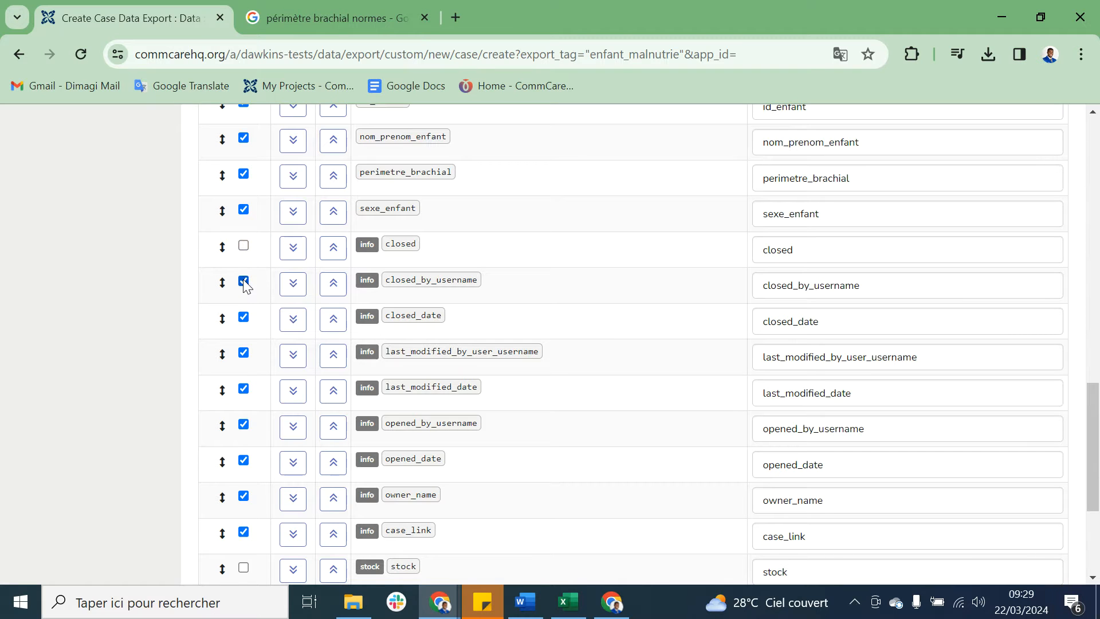
left_click(244, 352)
Step: Exclude last_modified_date, opened_by_username, opened_date and case_link from the export, keep owner_name, and create the export
scroll(252, 334, "down", 2)
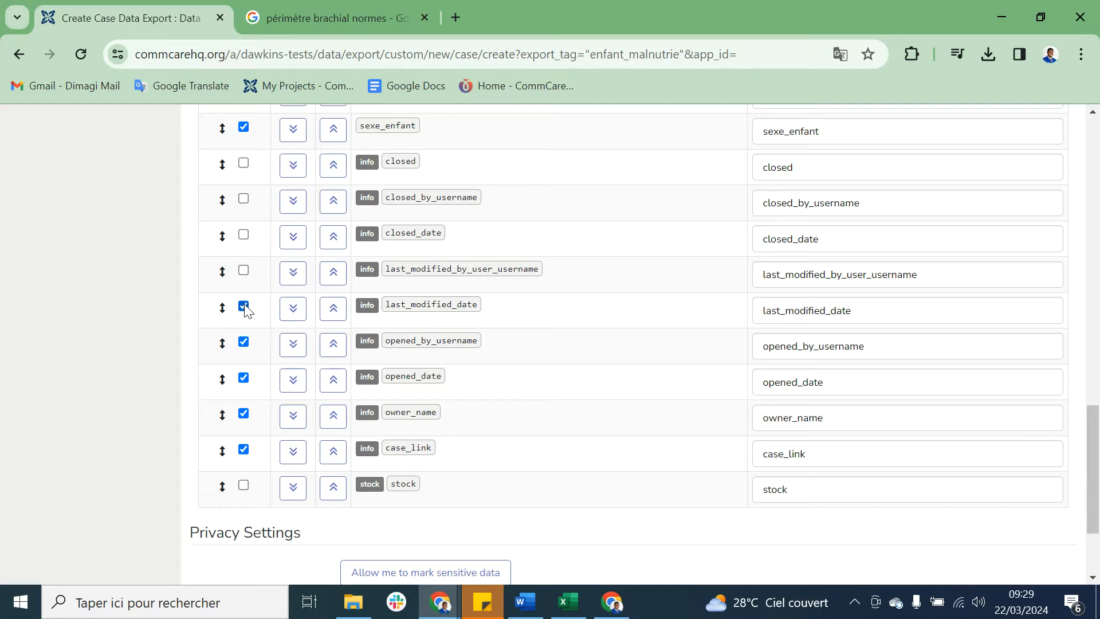
left_click(245, 344)
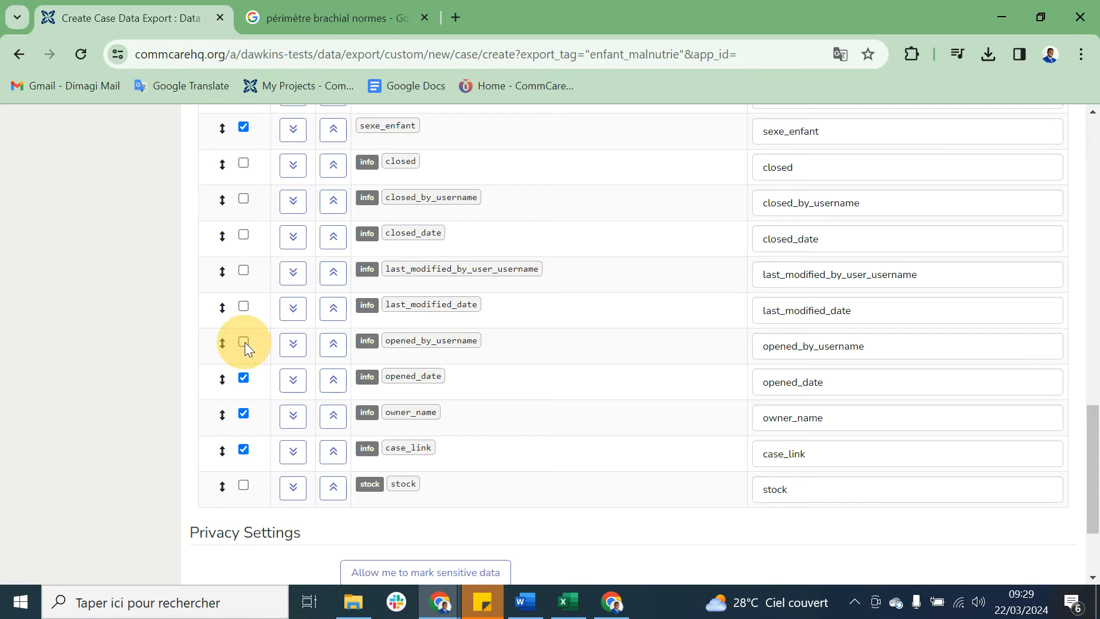
left_click(244, 380)
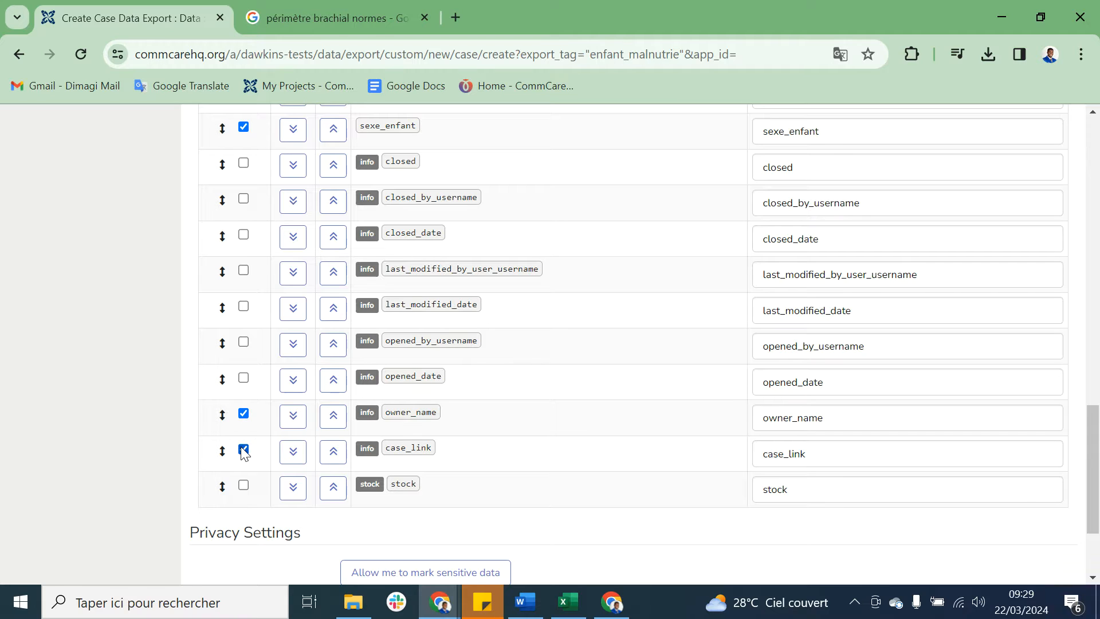
scroll(515, 461, "down", 3)
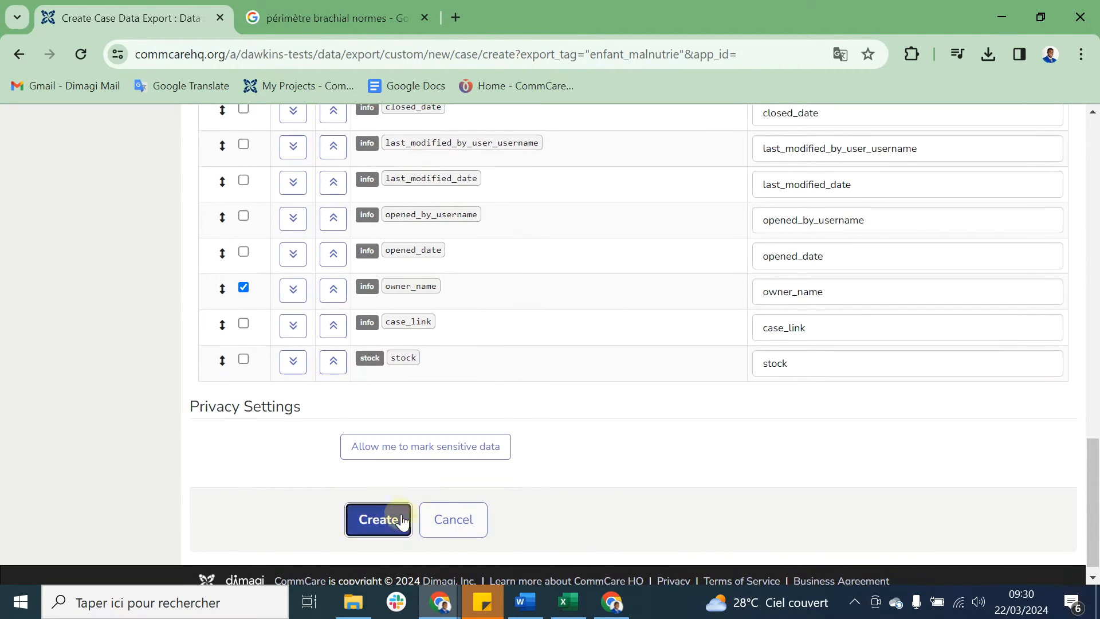
left_click(392, 518)
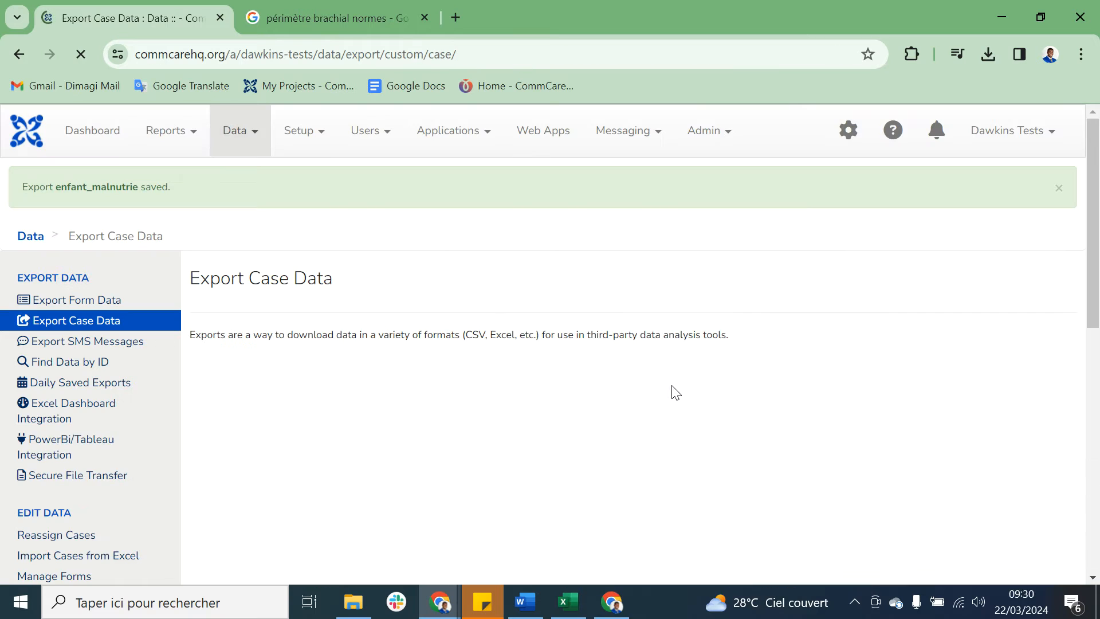
Step: Prepare and download the enfant_malnutrie case export with the default filters, and open the downloaded workbook in Excel
scroll(676, 393, "down", 2)
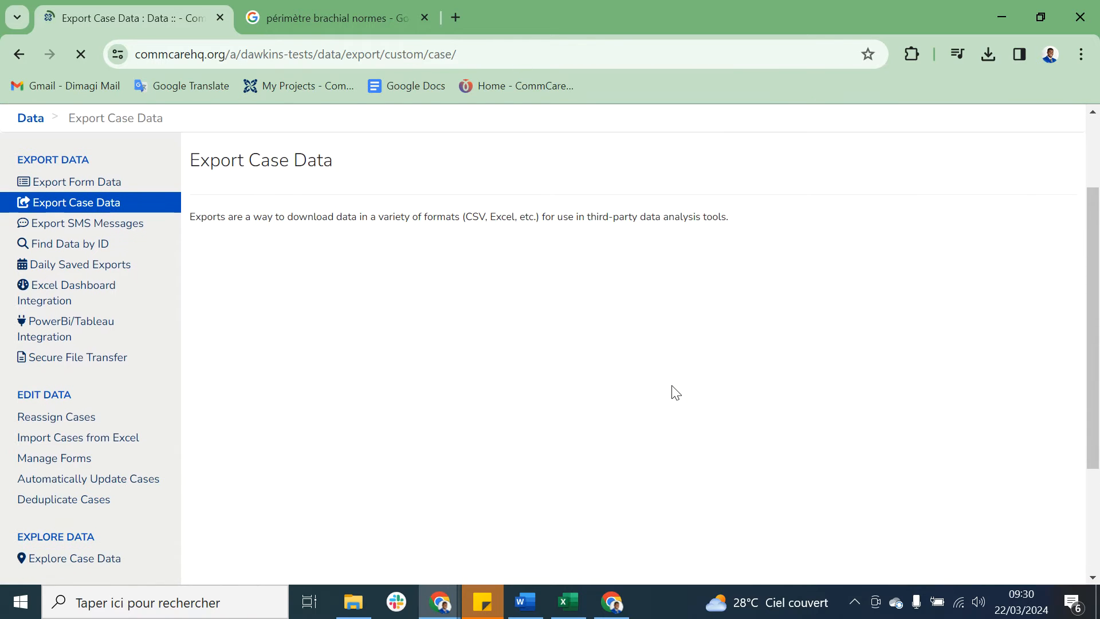
scroll(673, 390, "down", 2)
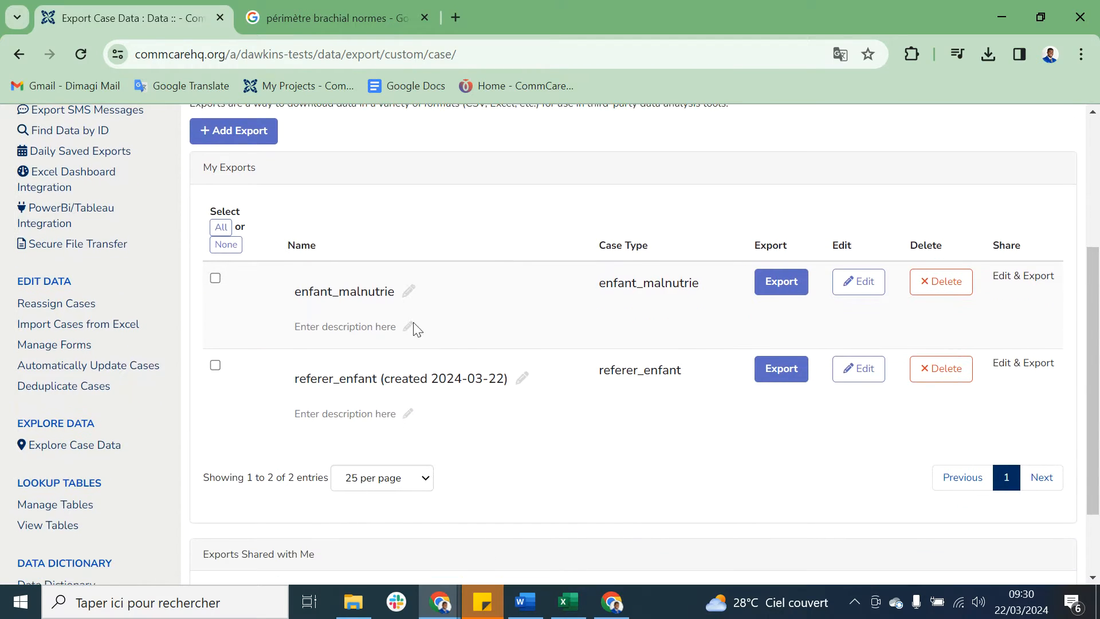
left_click(788, 295)
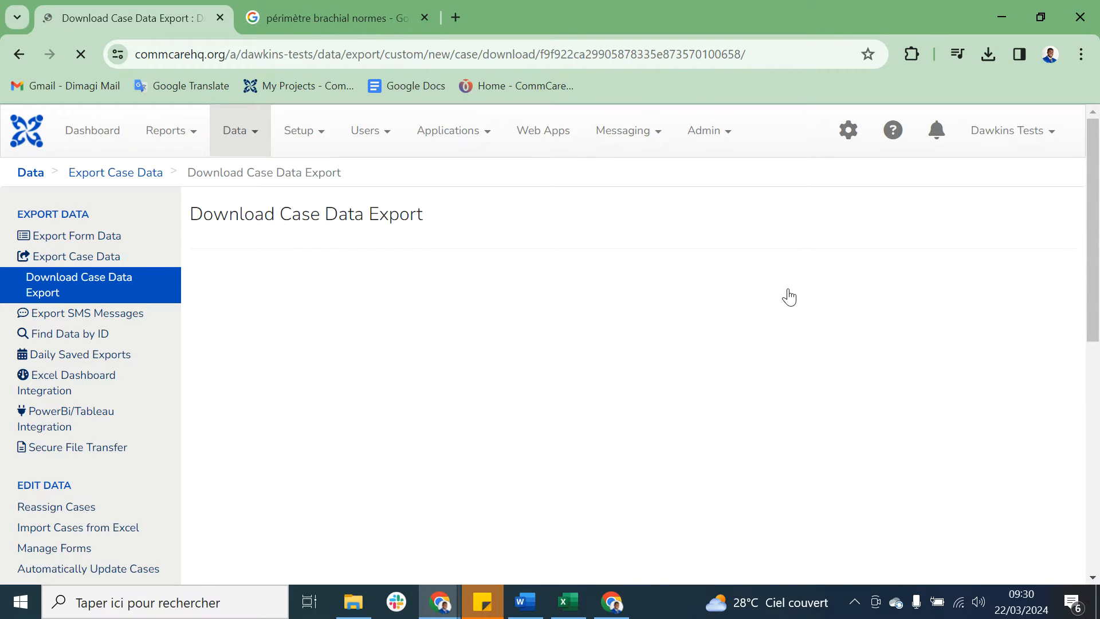
left_click(475, 544)
scroll(745, 467, "down", 2)
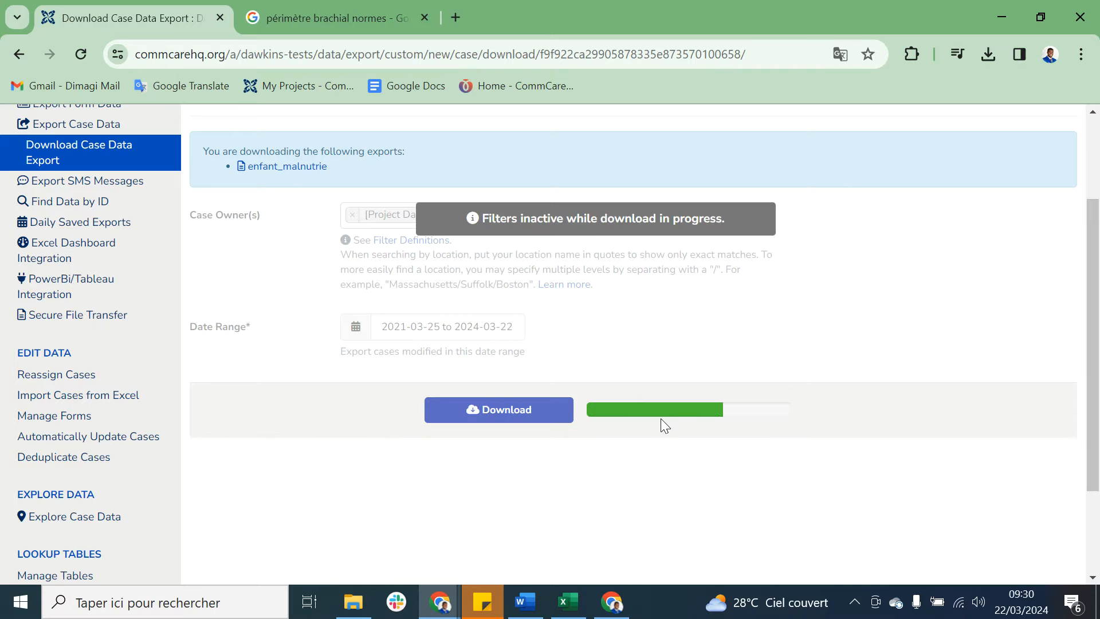
left_click(527, 414)
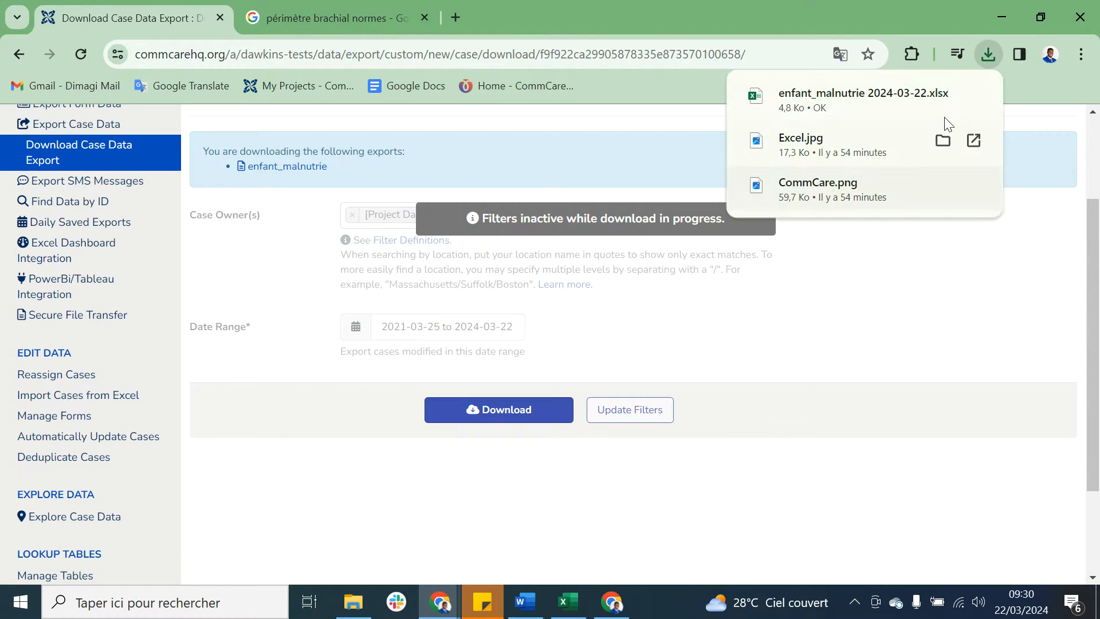
left_click(848, 106)
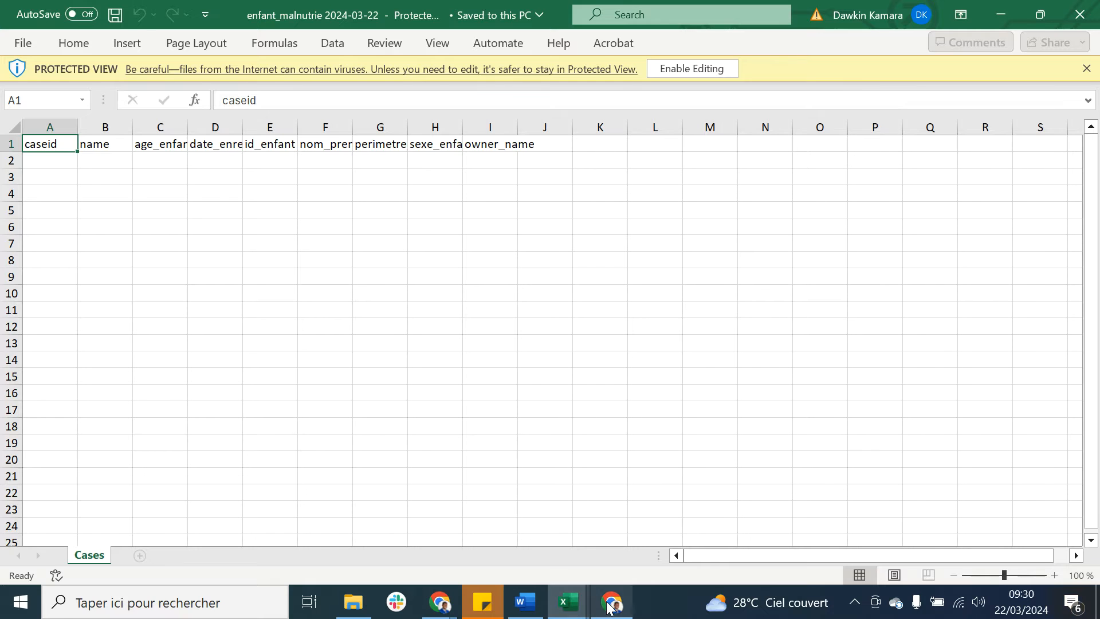
Step: Switch back to the Chrome window with CommCare HQ and open the Enfant Malnutrie application in a new tab
left_click(444, 602)
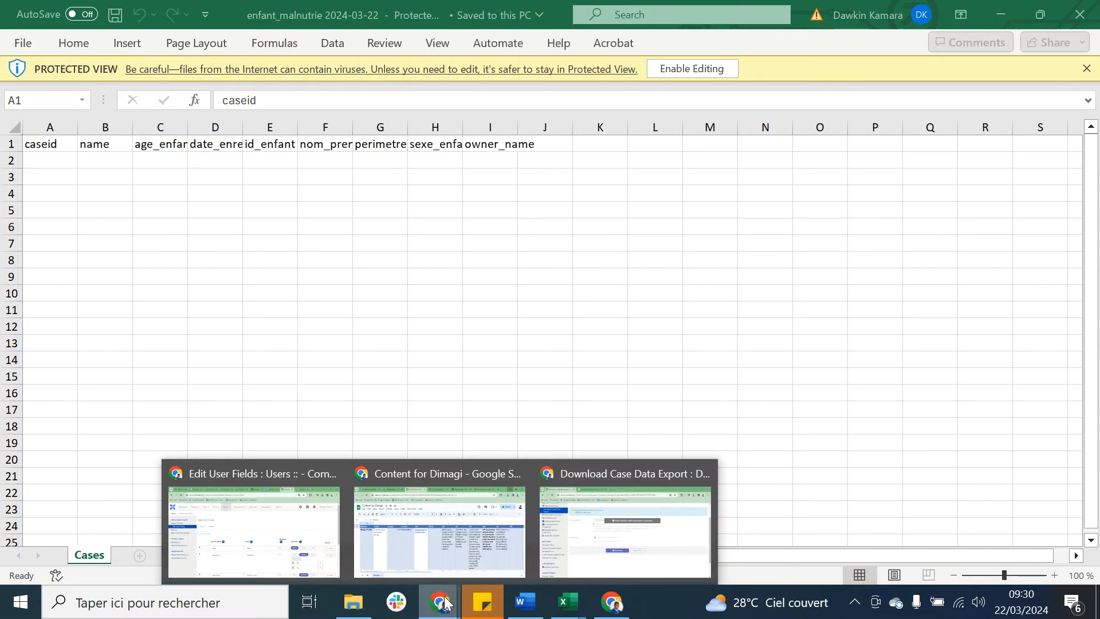
left_click(632, 530)
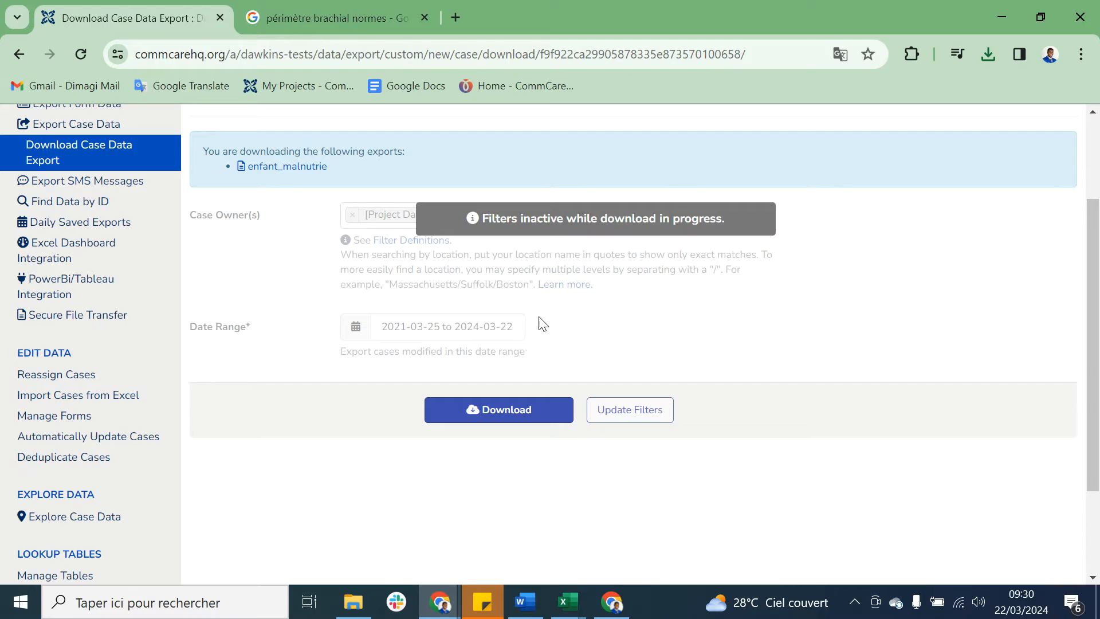
scroll(308, 288, "up", 3)
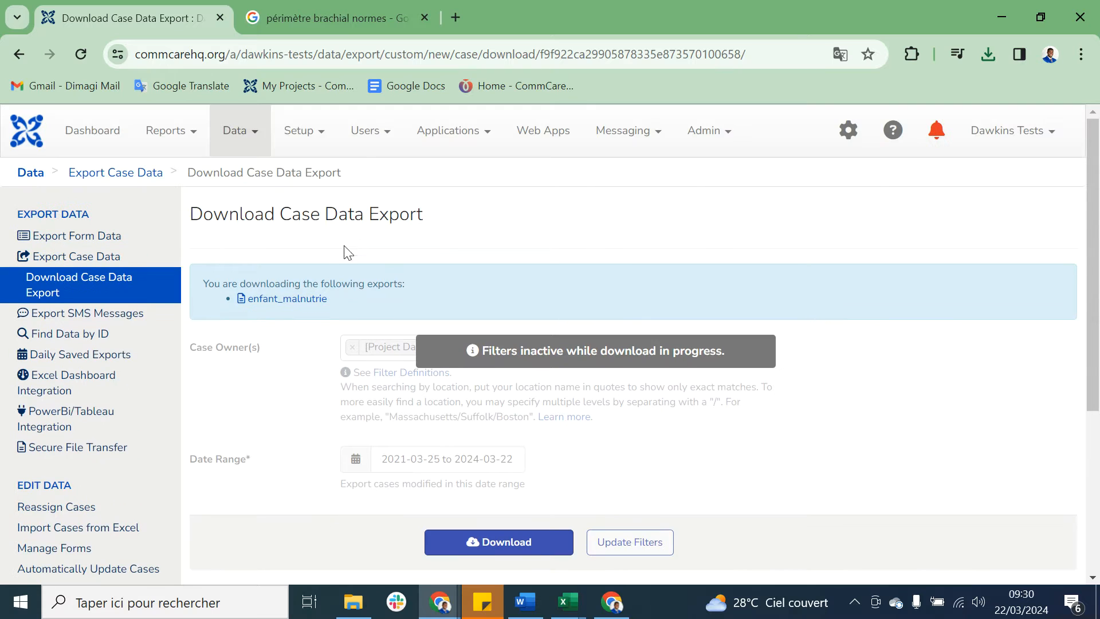
left_click(446, 135)
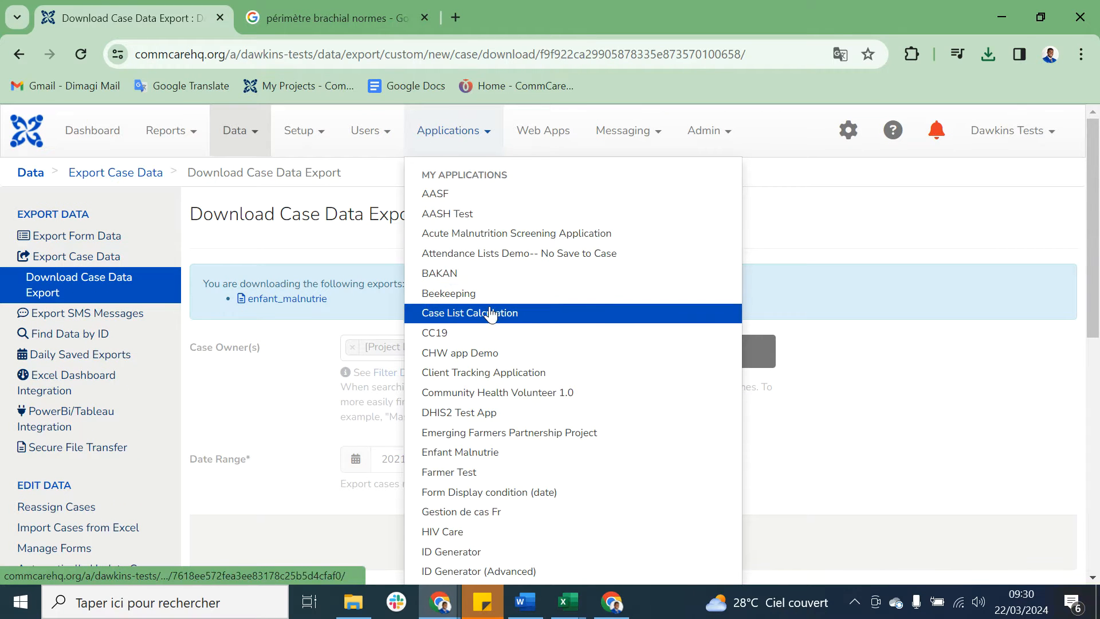
left_click(495, 457)
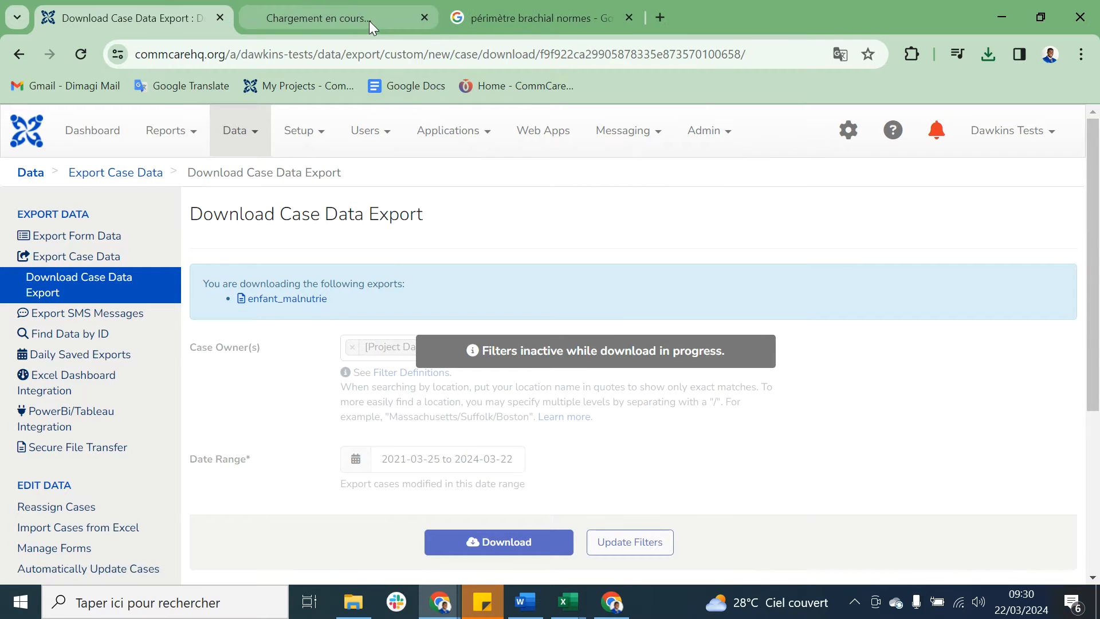
left_click(369, 21)
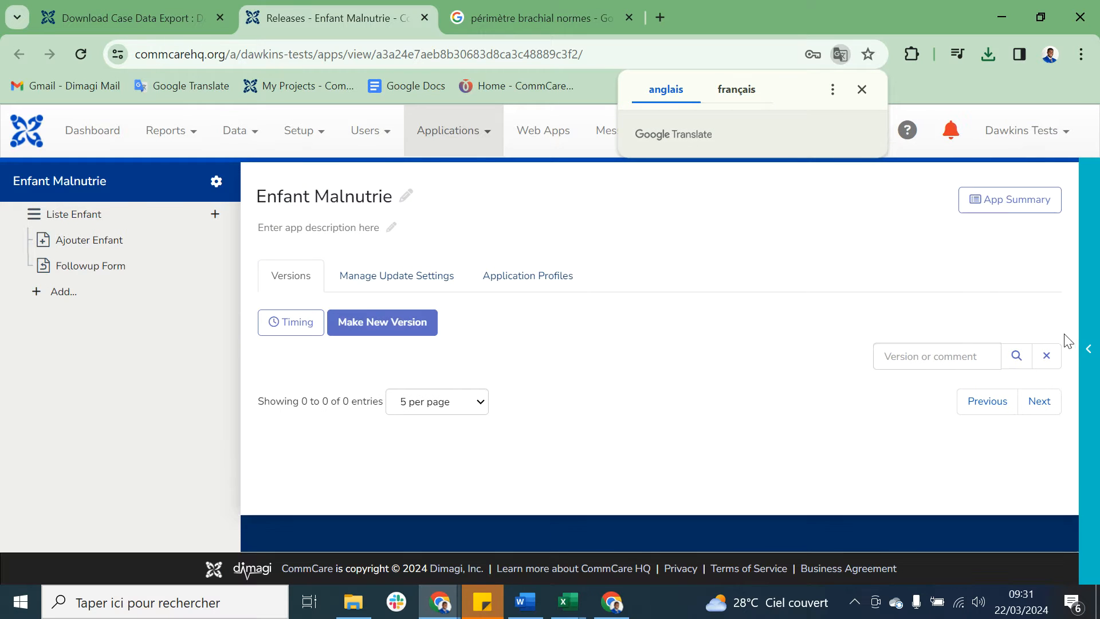
Step: Sync the user data in the app preview, check the Followup Form case list under Liste Enfant, and close the preview
left_click(1092, 326)
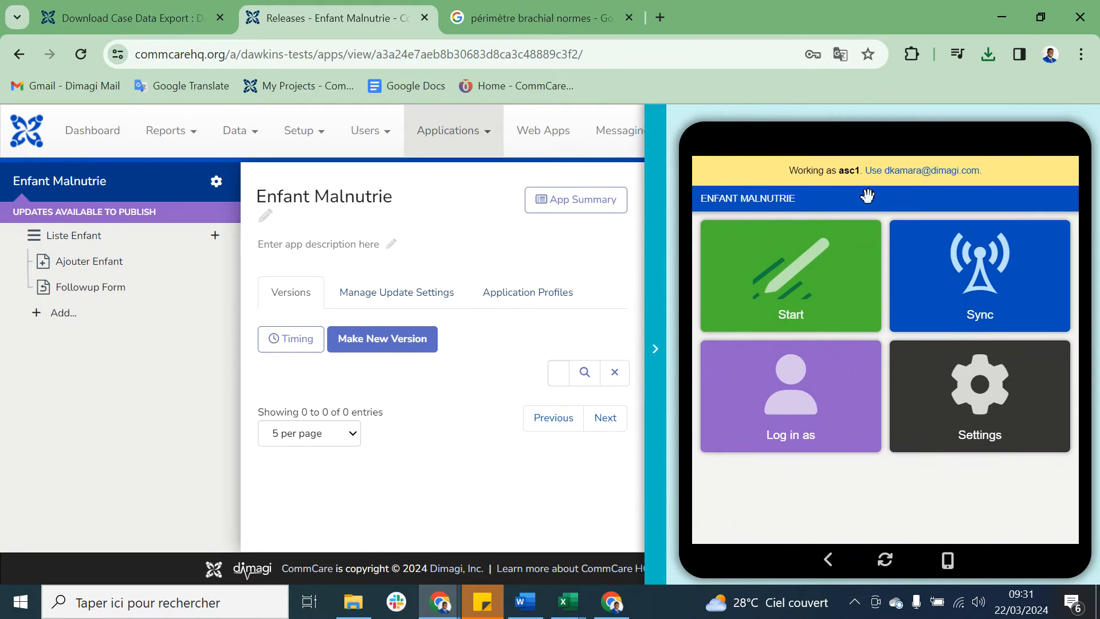
left_click(1003, 295)
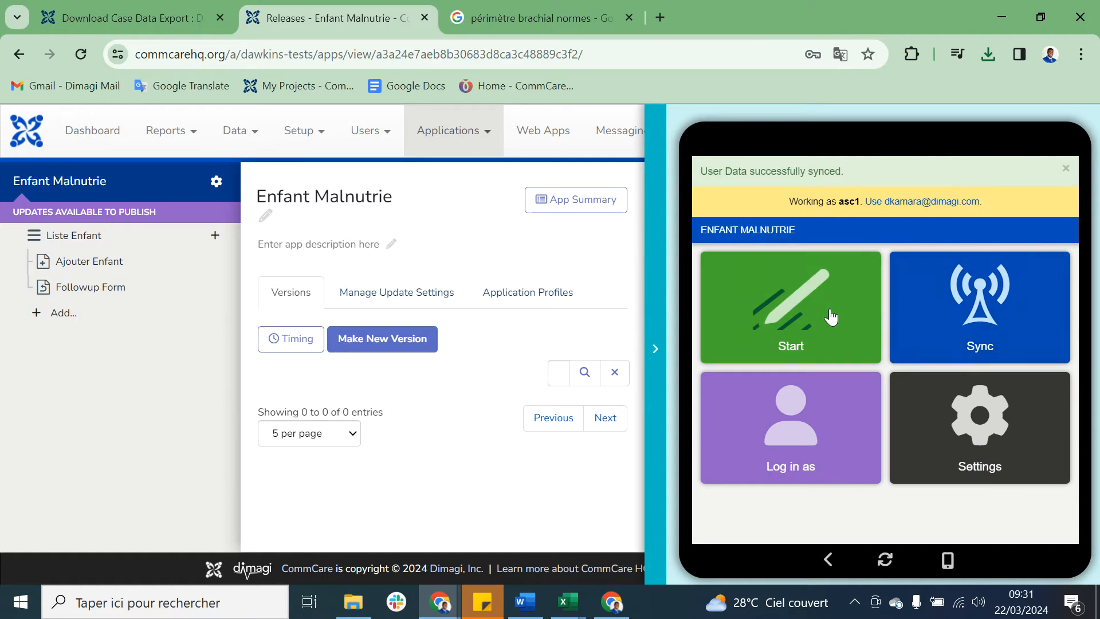
left_click(830, 310)
left_click(803, 274)
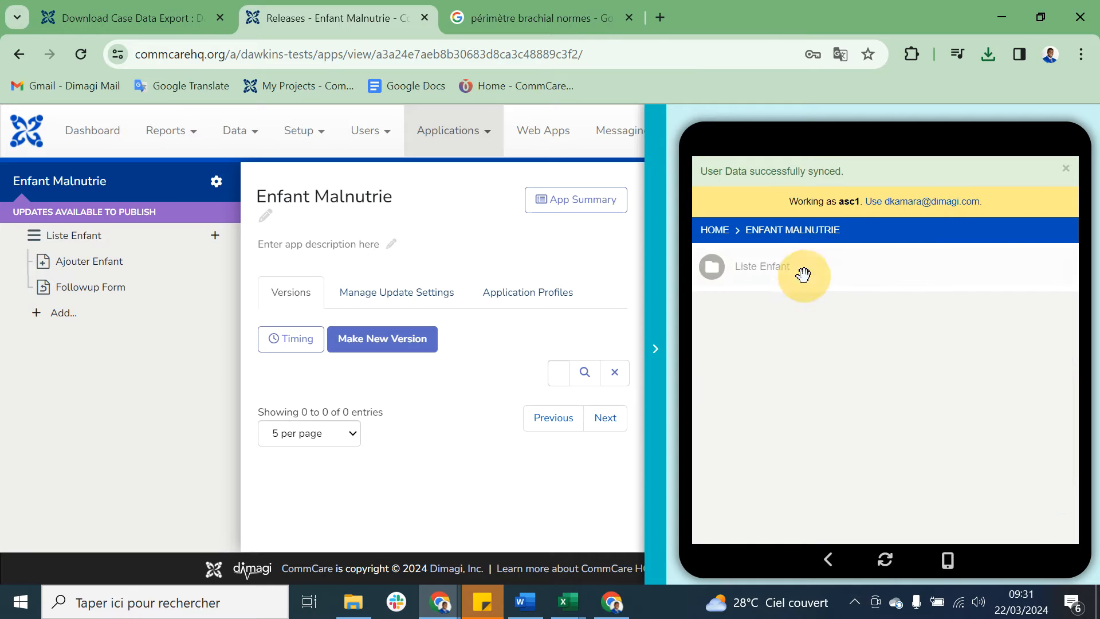
left_click(809, 306)
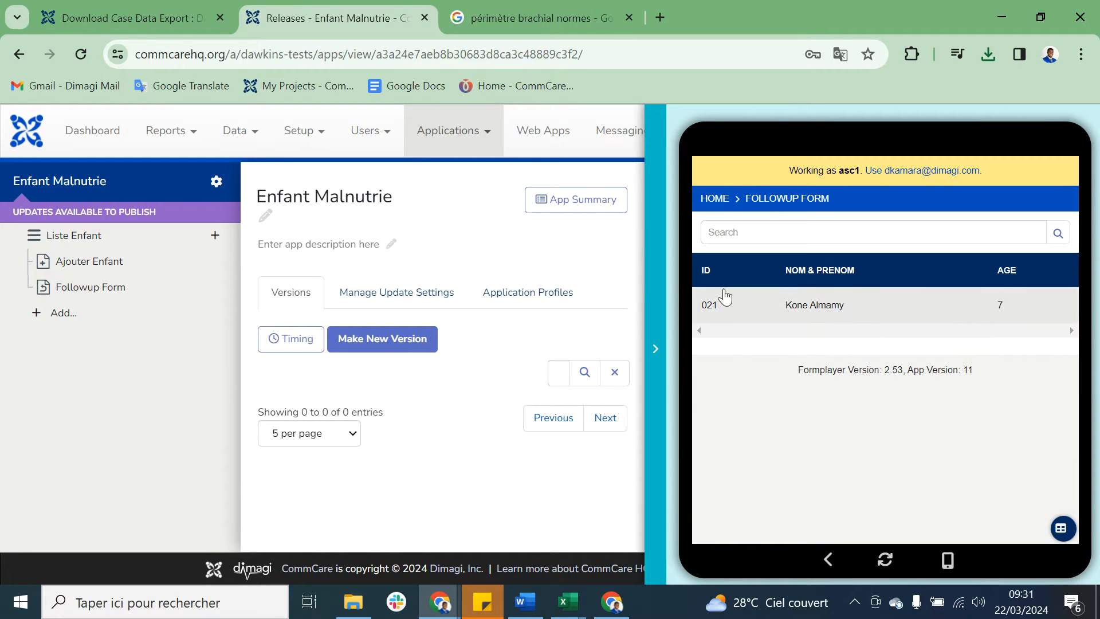
right_click(652, 290)
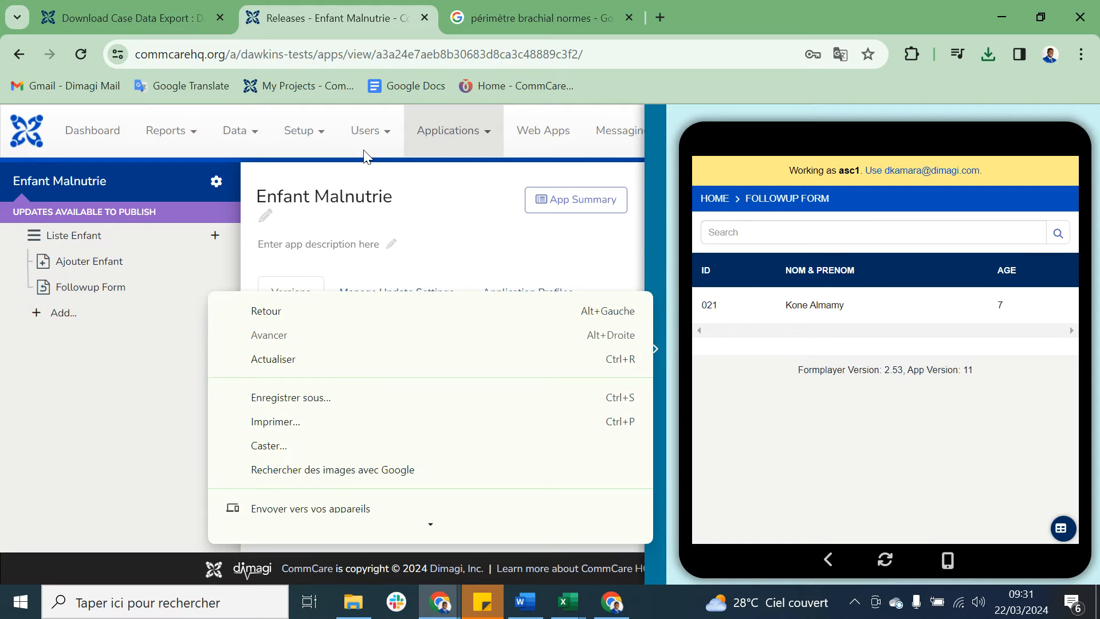
left_click(647, 235)
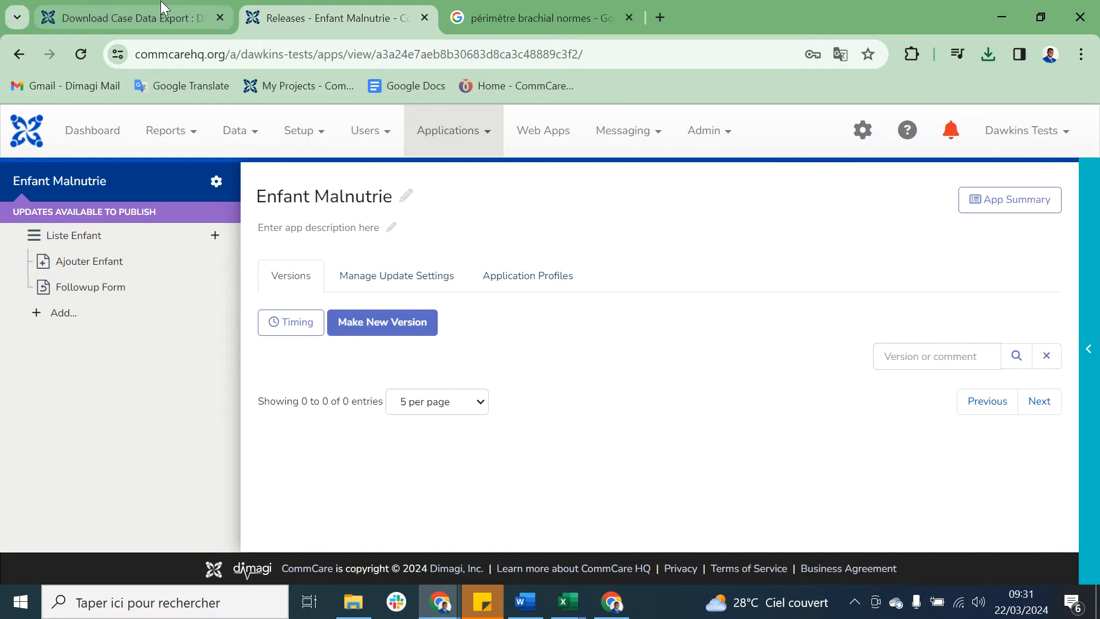
Step: Return to Export Case Data, prepare and download the enfant_malnutrie export again, and open the new copy in Excel
left_click(160, 1)
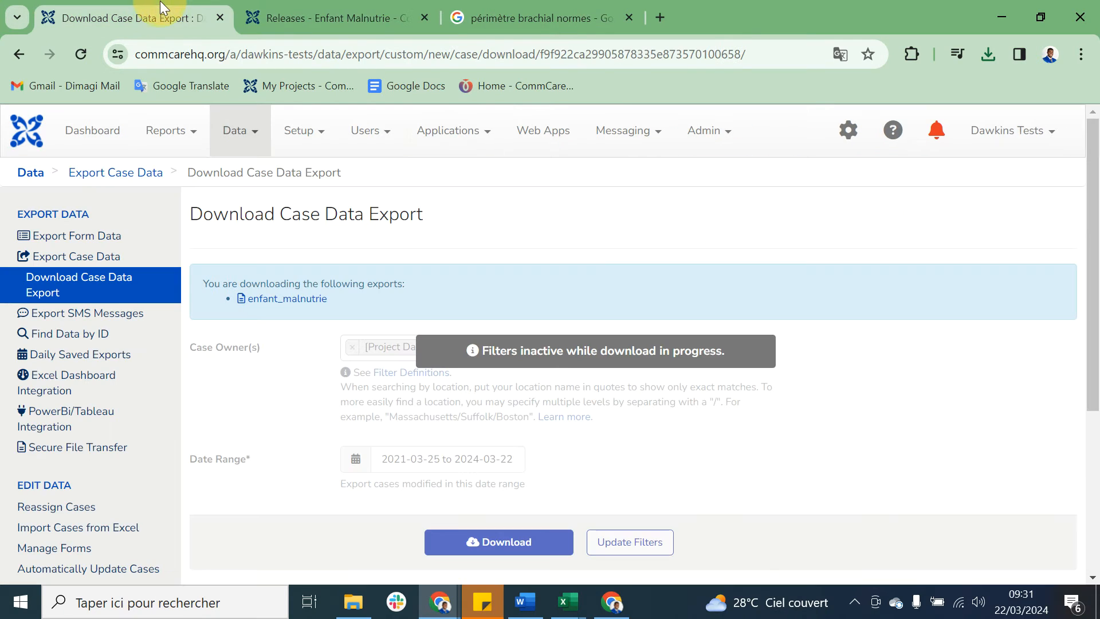
left_click(103, 259)
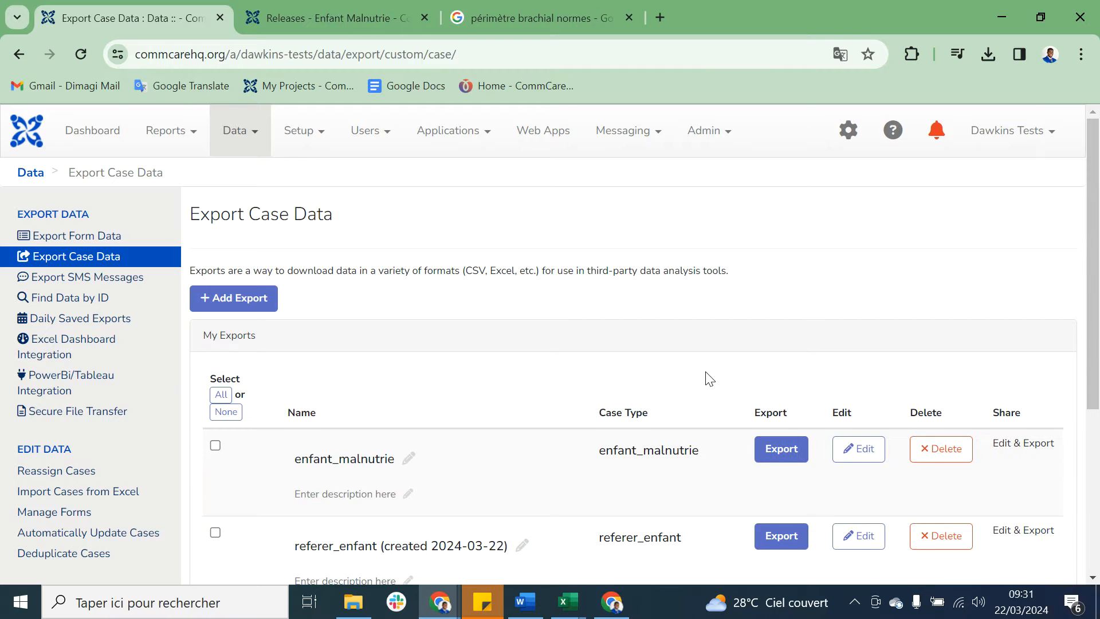
scroll(708, 377, "down", 4)
left_click(785, 221)
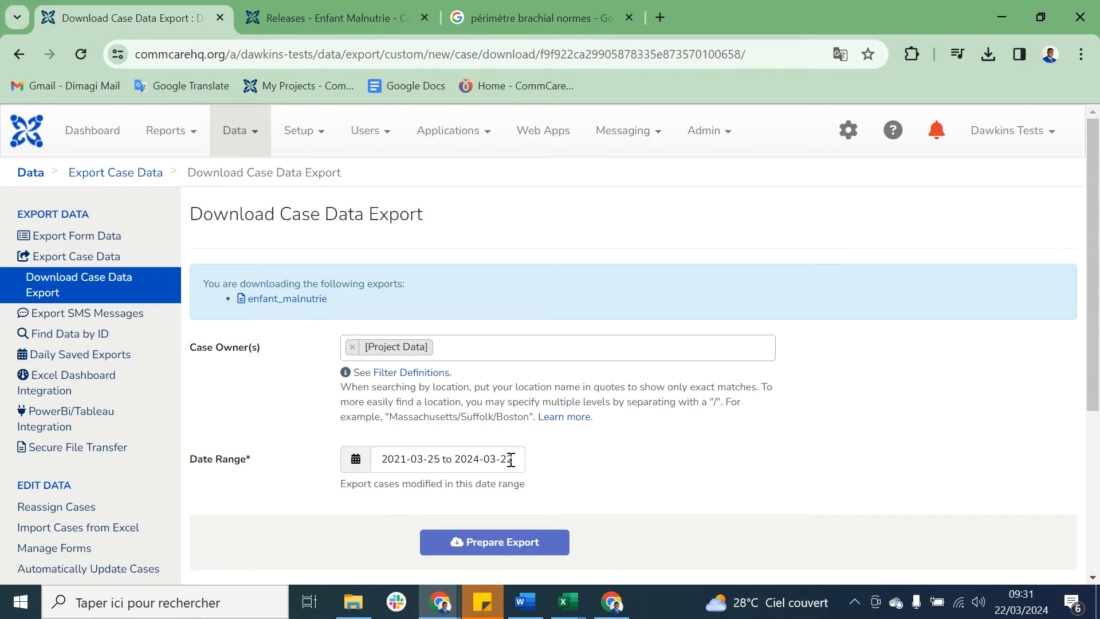
left_click(497, 541)
scroll(695, 452, "down", 2)
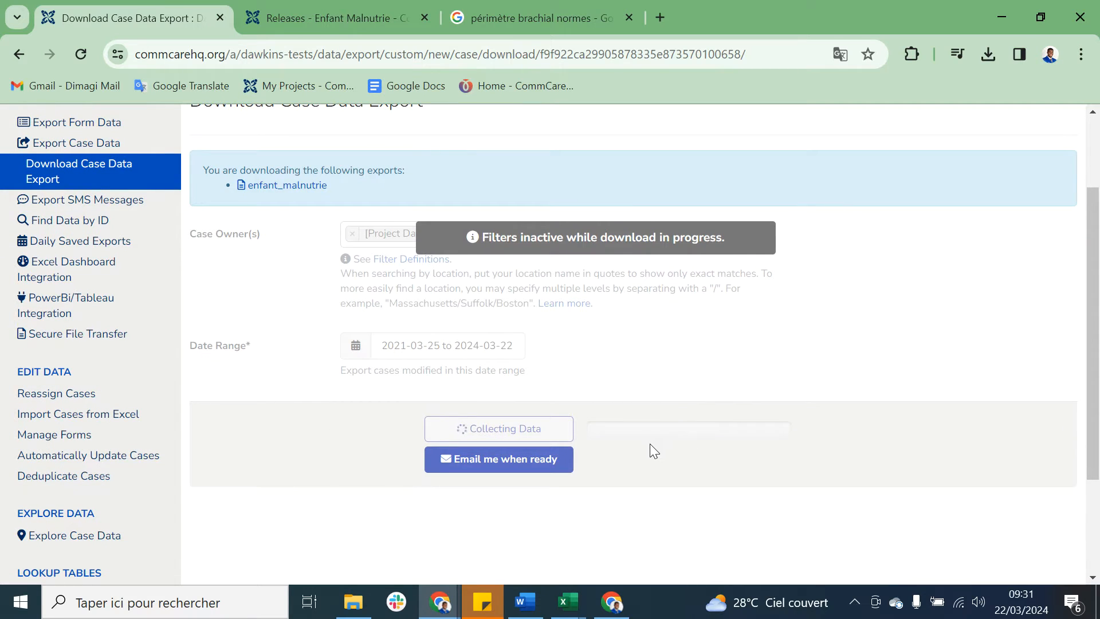
left_click(541, 430)
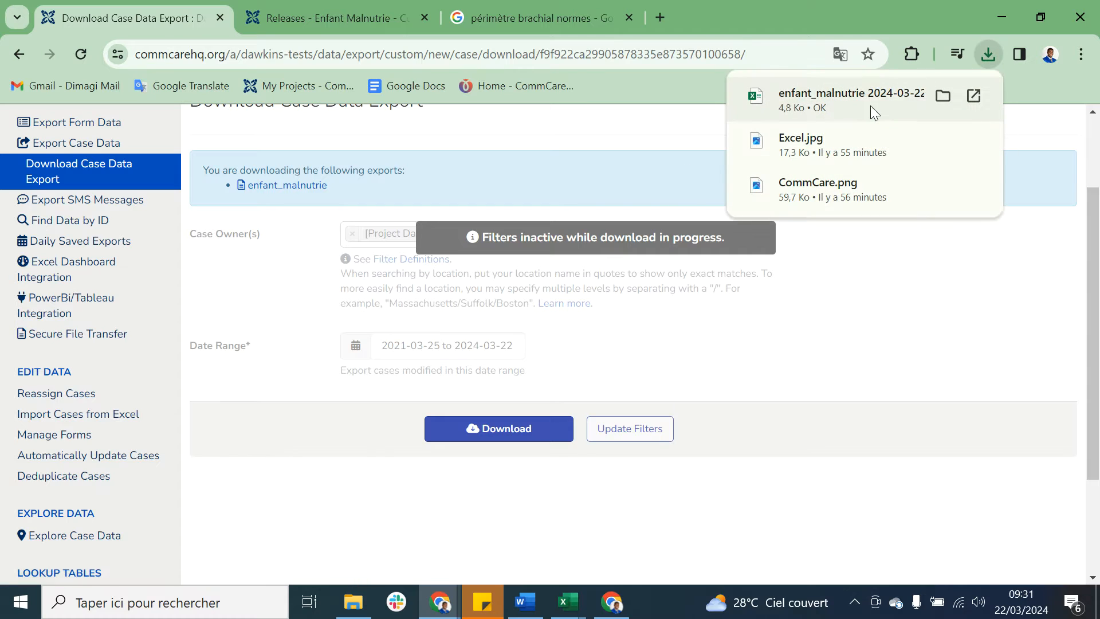
left_click(864, 105)
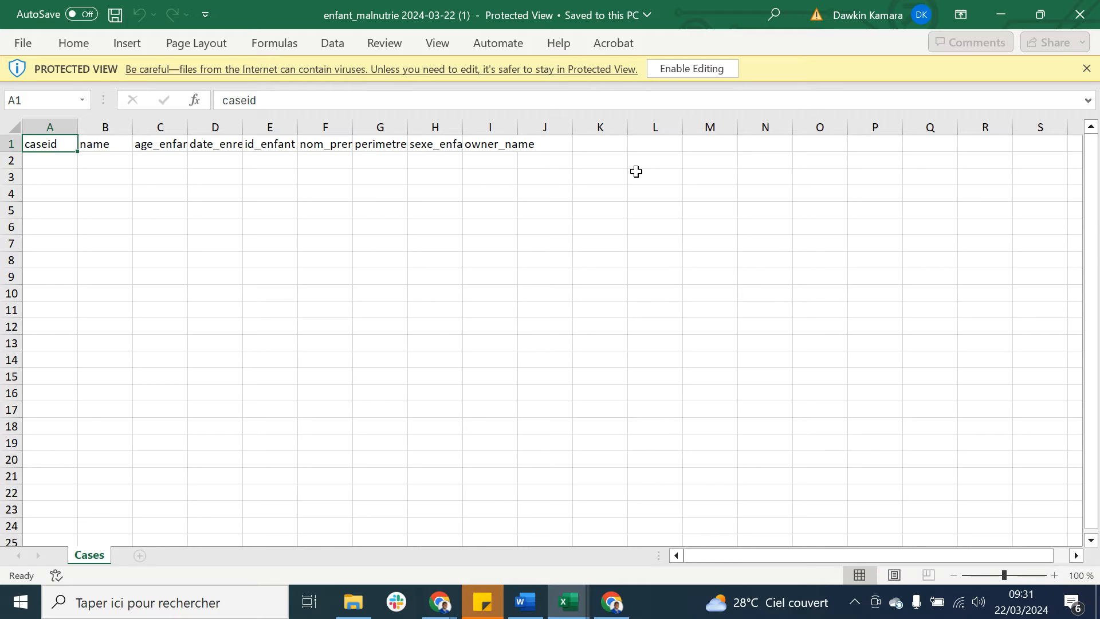
Step: Close the second downloaded copy and enable editing in the first enfant_malnutrie 2024-03-22 workbook
left_click(1077, 21)
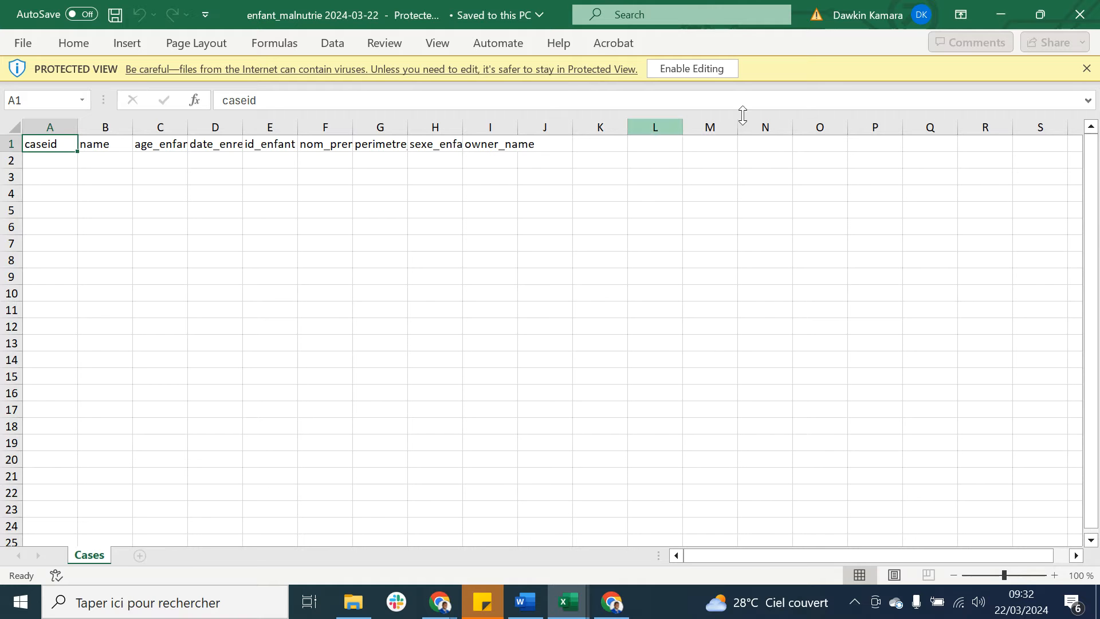
left_click(693, 69)
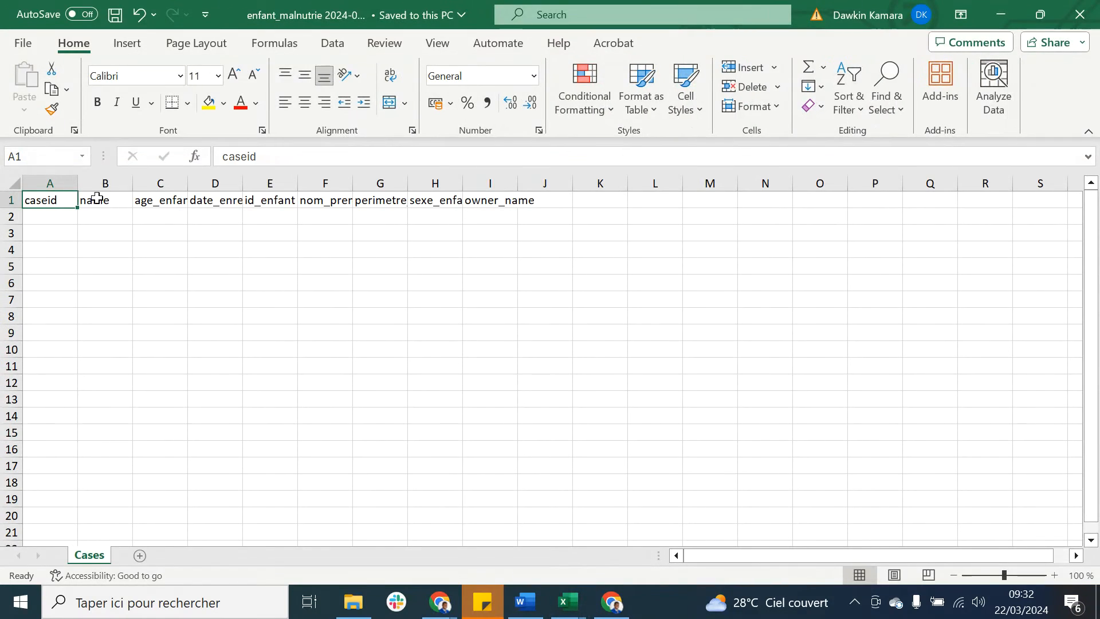
Step: Widen columns C through H on the Cases sheet to fit their header names, from age_enfant to sexe_enfant
left_click_drag(53, 200, 519, 205)
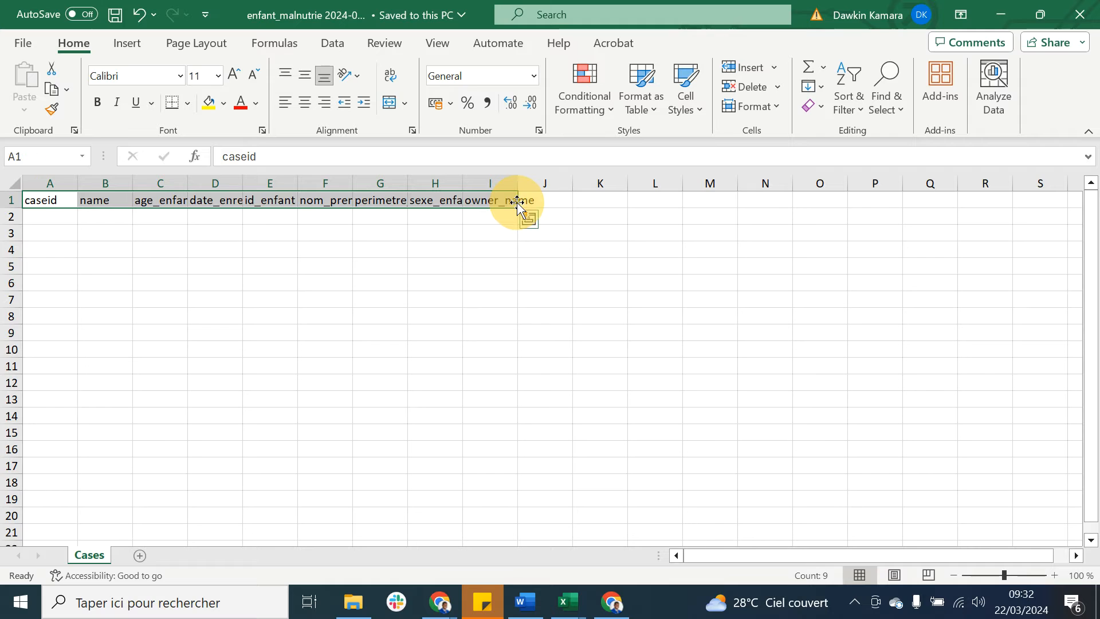
left_click(496, 215)
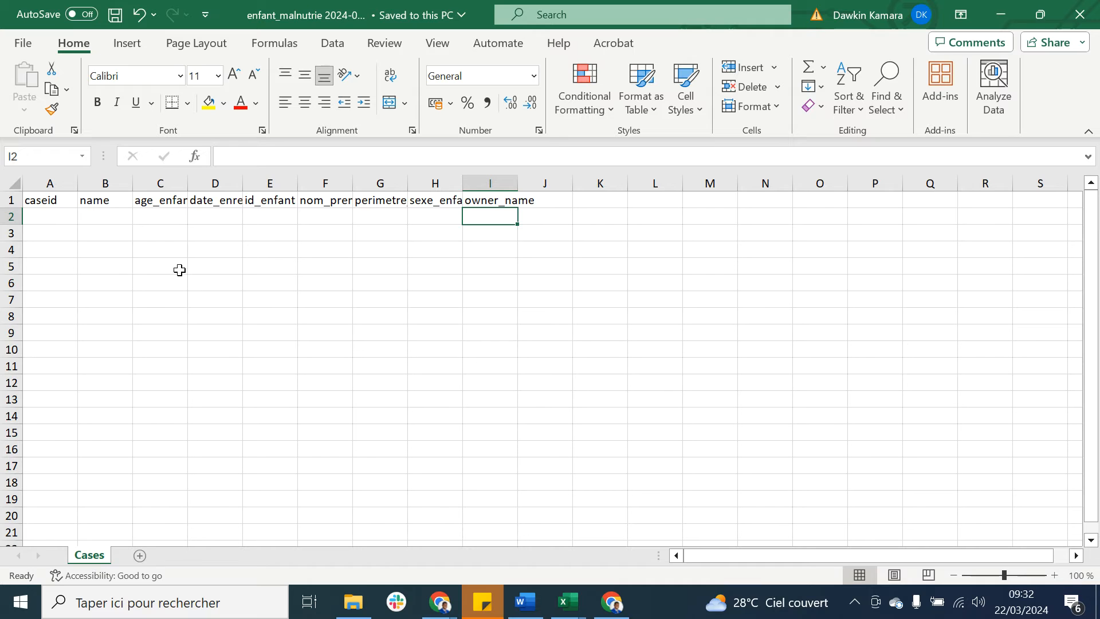
left_click_drag(195, 181, 204, 181)
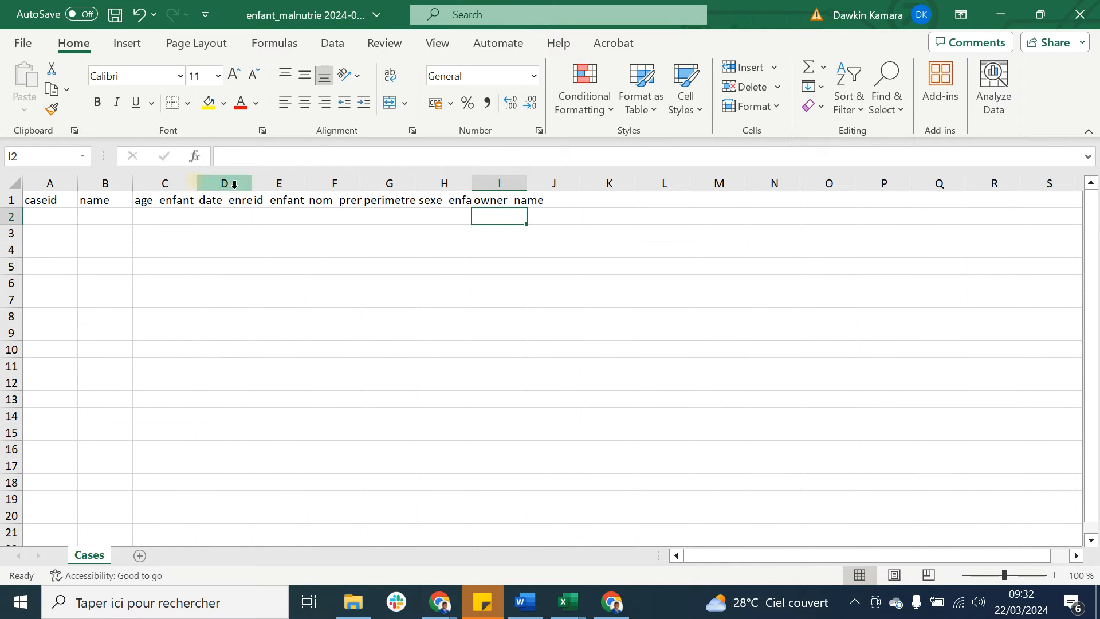
double_click(252, 182)
double_click(368, 182)
double_click(423, 182)
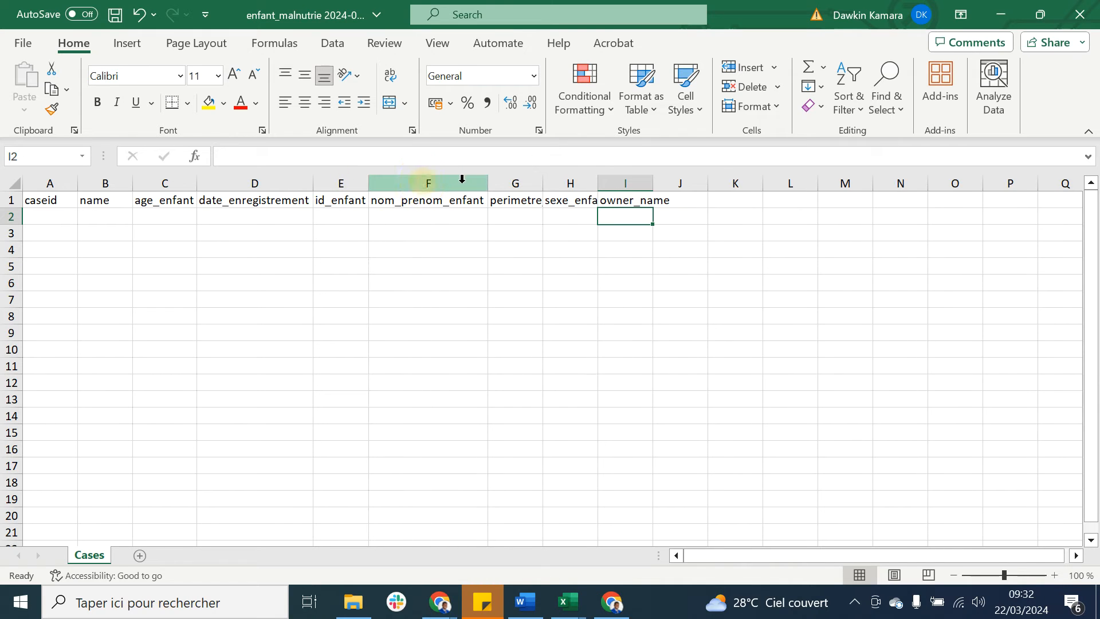
double_click(543, 182)
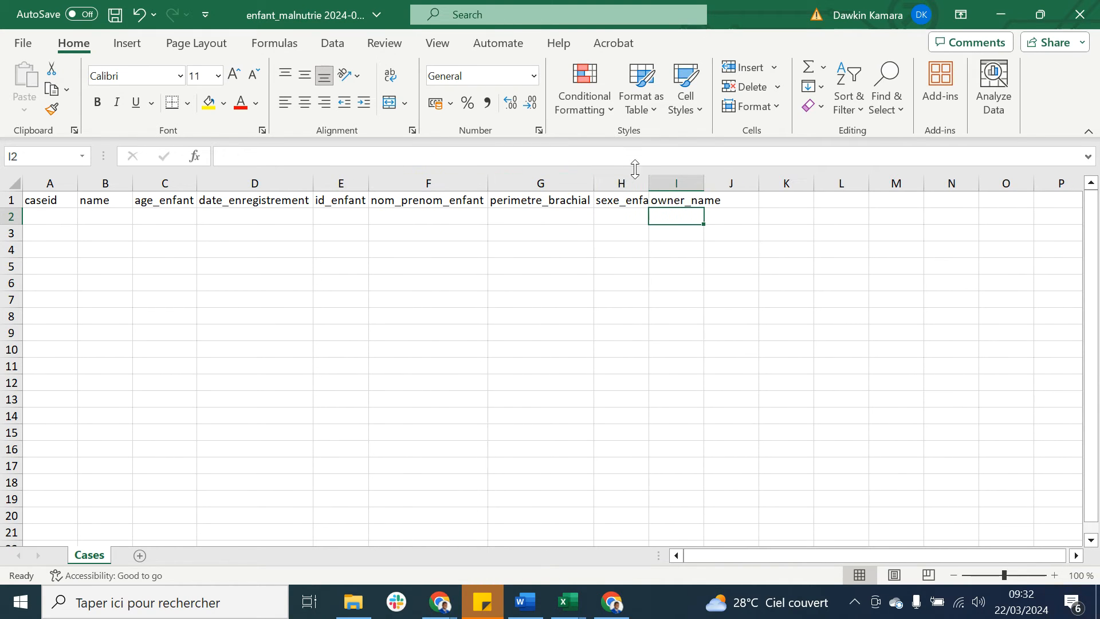
double_click(649, 182)
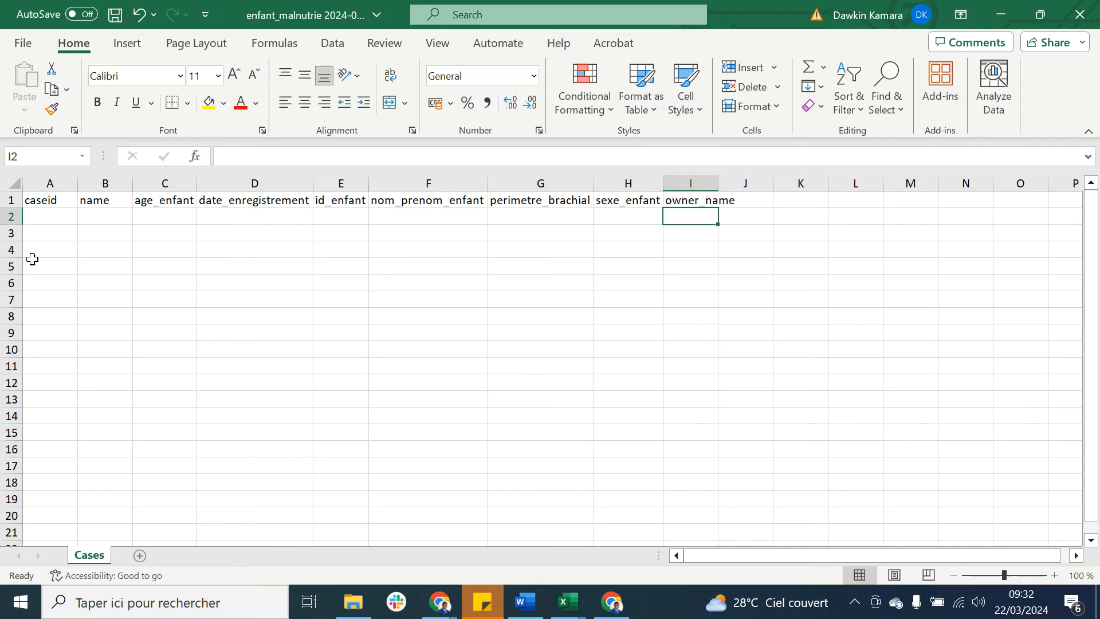
Step: Arrange the enfant_malnutrie export and the enfants malnutries workbook side by side, with the export on the left half of the screen
left_click_drag(730, 1, 1, 253)
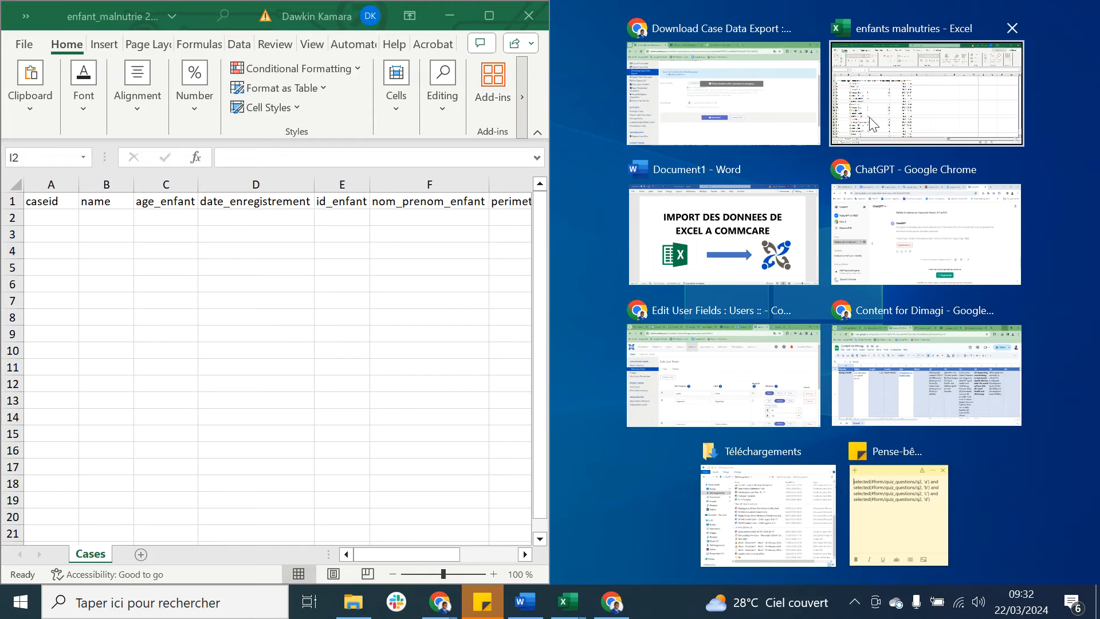
left_click(906, 114)
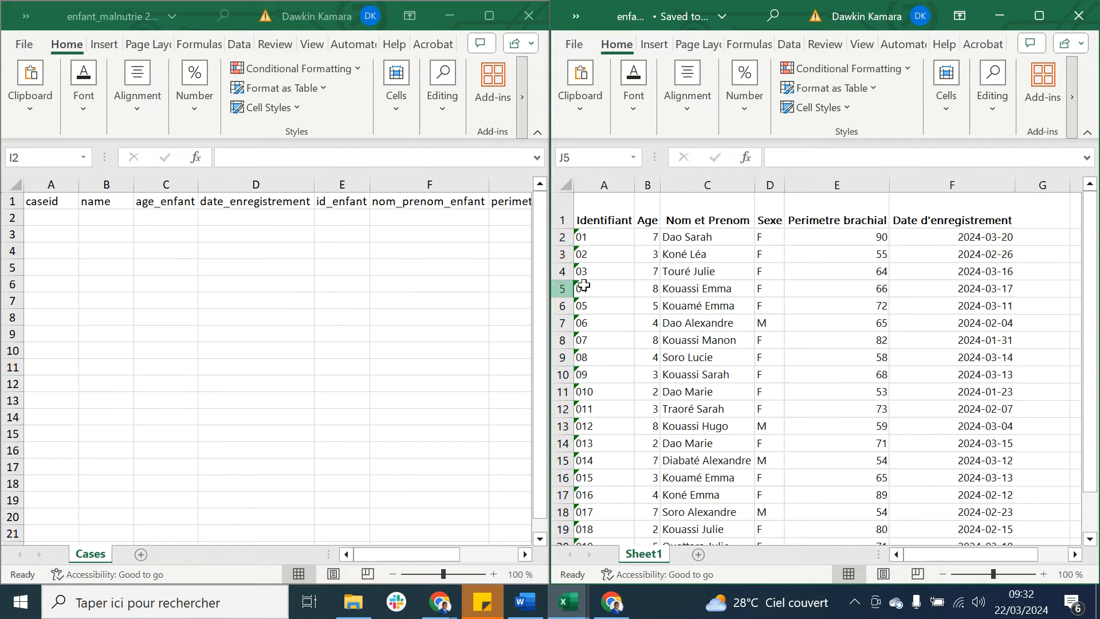
left_click(770, 272)
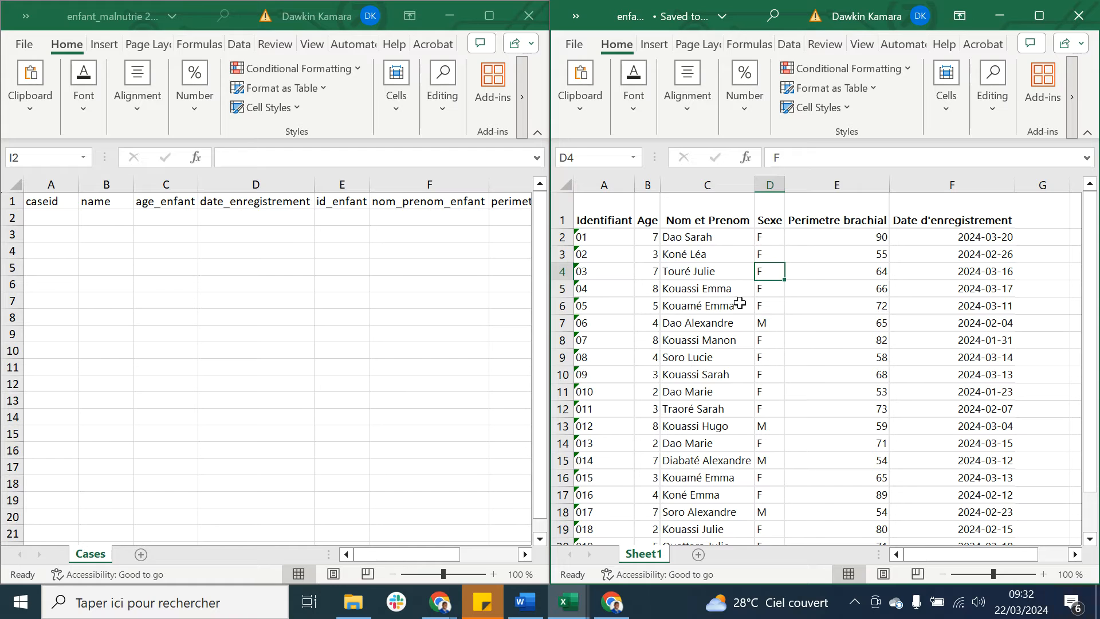
left_click(401, 242)
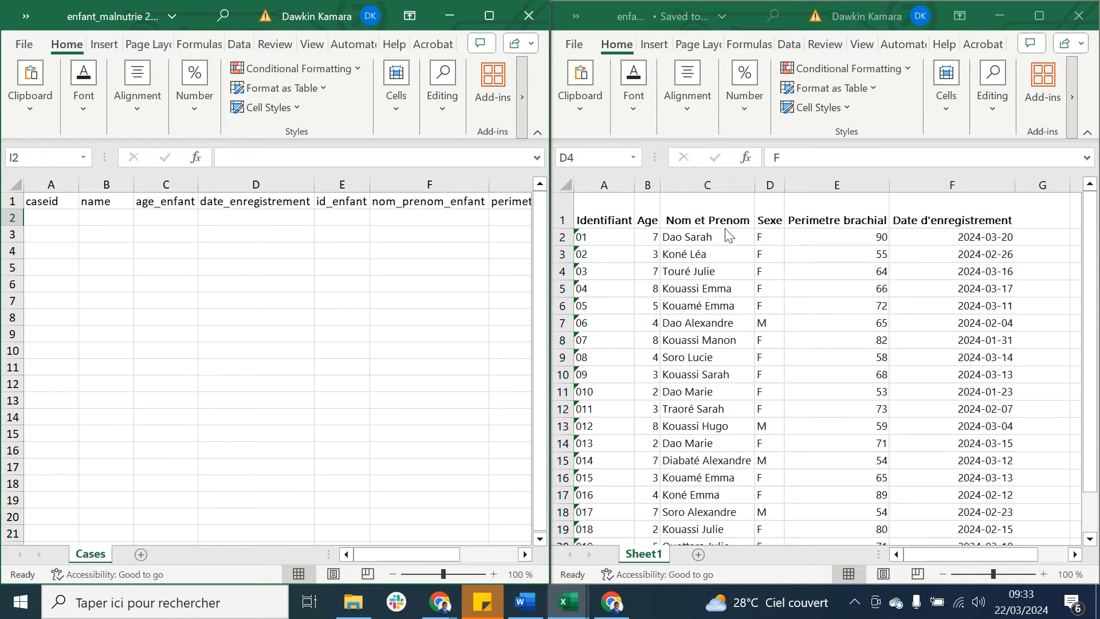
Step: Copy the Nom et Prenom values C2:C21 from the source sheet into the export's name column, starting at B2
left_click(709, 236)
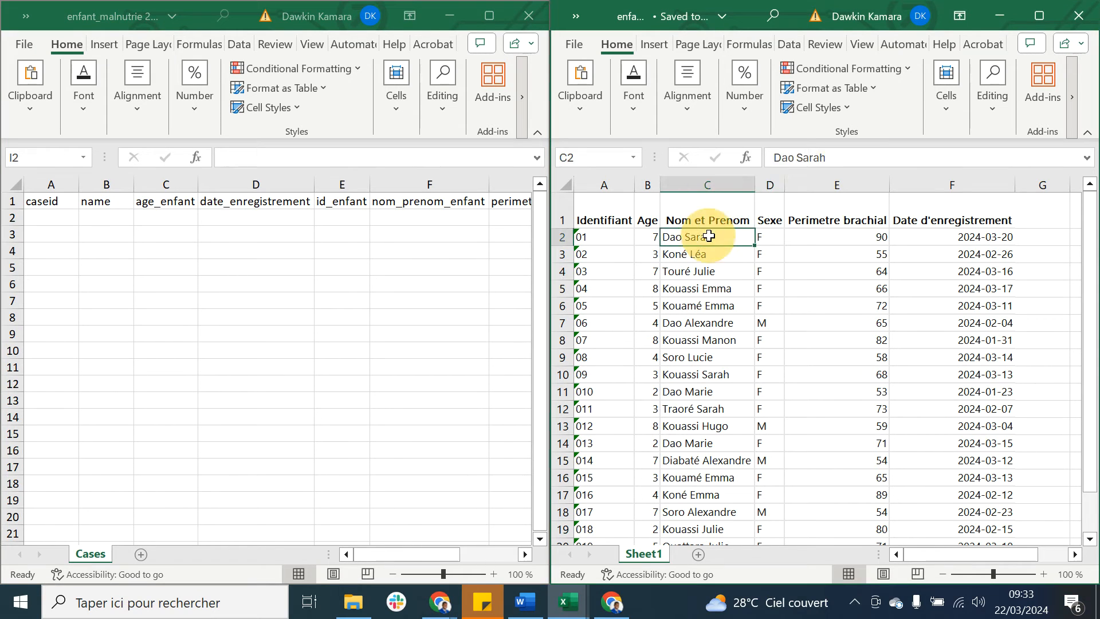
left_click_drag(709, 236, 712, 503)
key("ctrl+c")
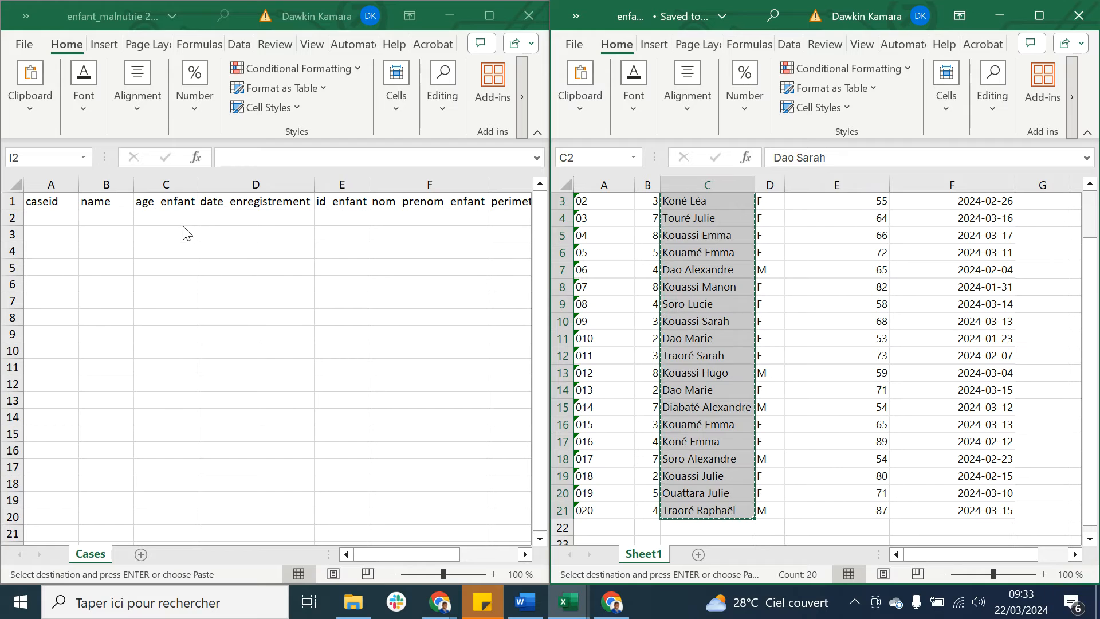
left_click(174, 220)
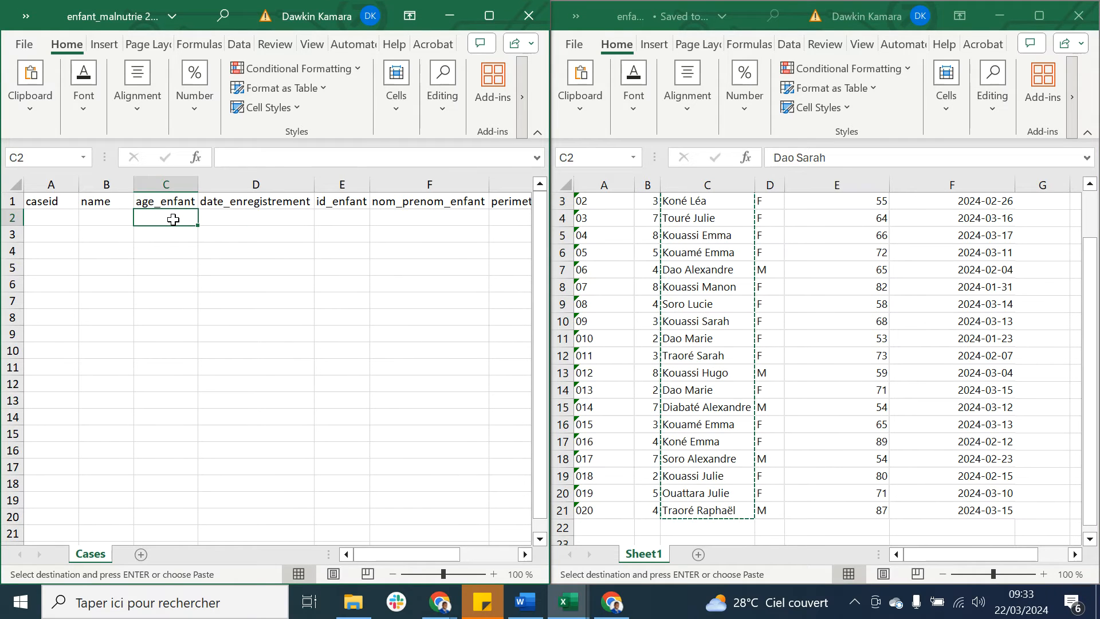
left_click(118, 220)
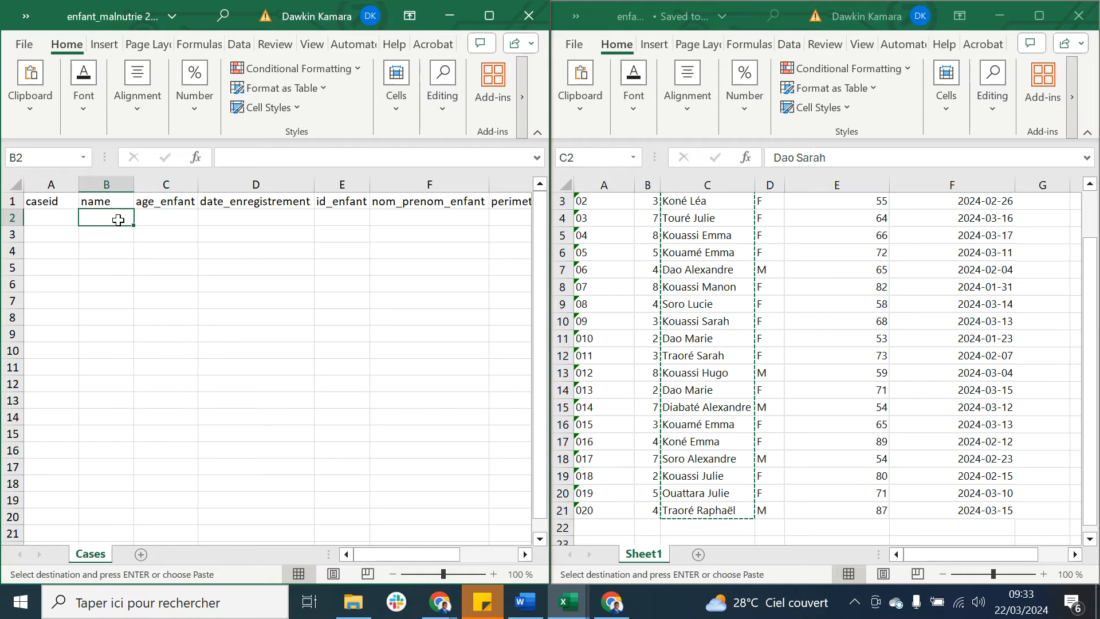
key("ctrl+v")
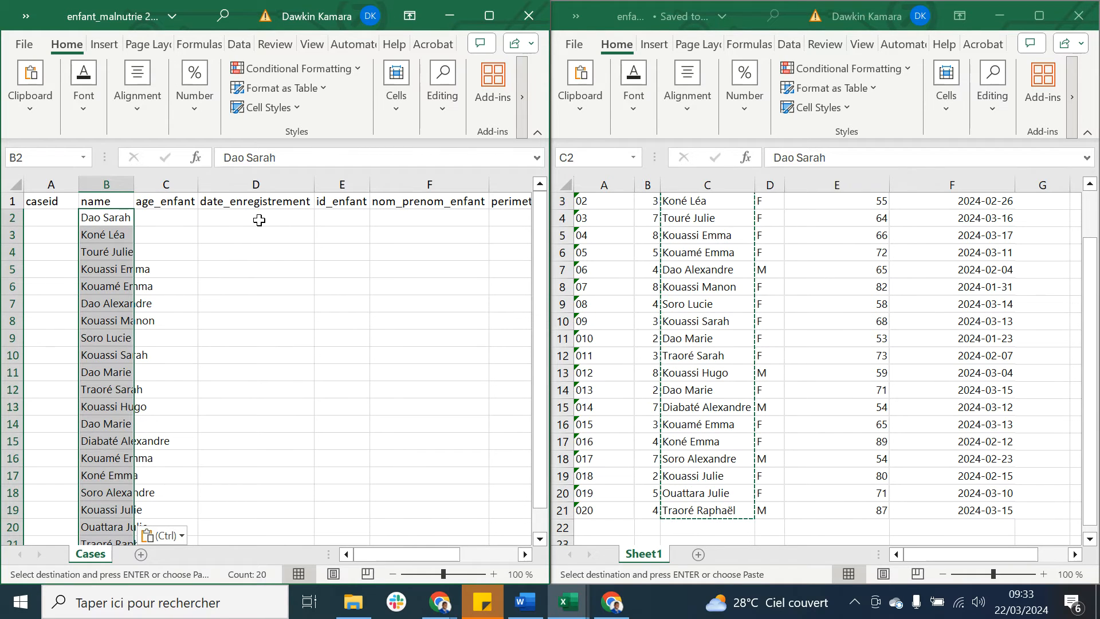
Step: Paste the same copied names into the export's nom_prenom_enfant column, starting at F2
left_click(403, 216)
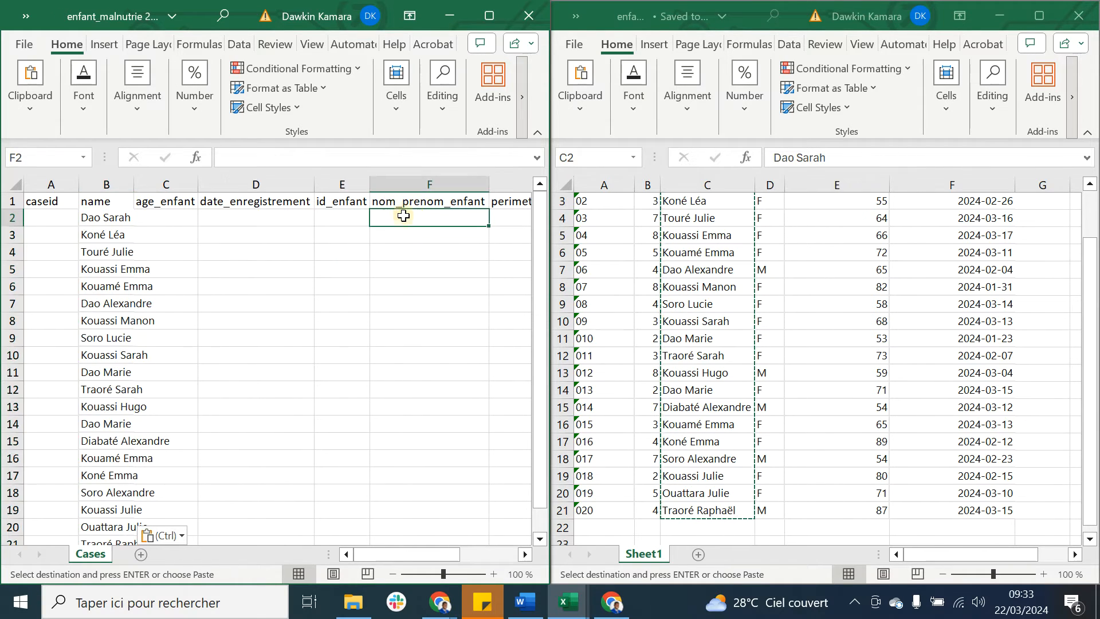
key("ctrl+v")
key("ctrl")
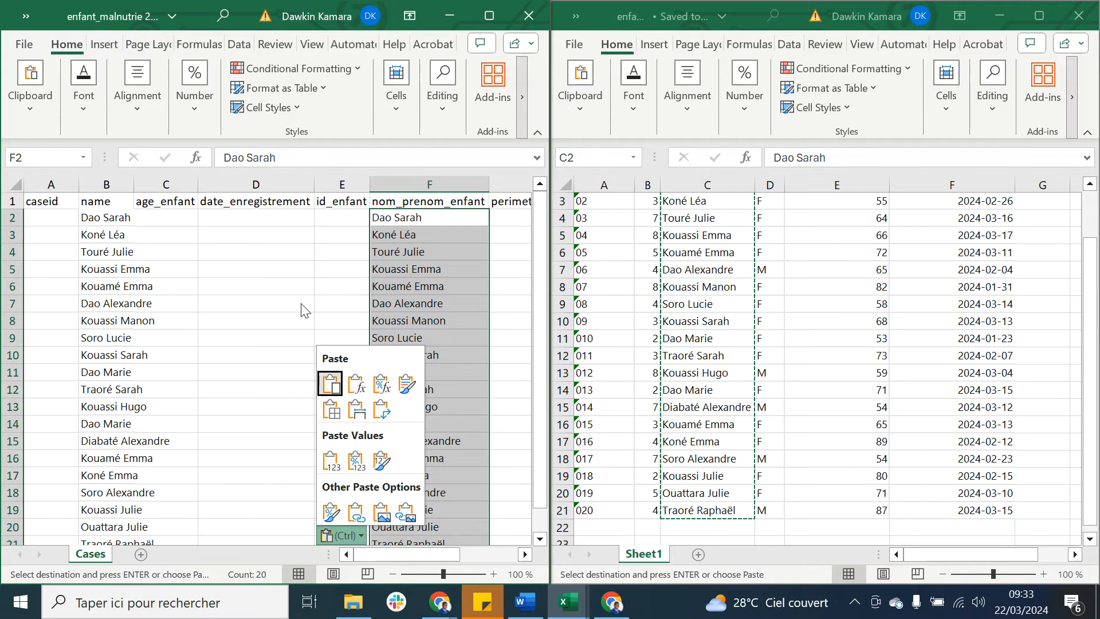
left_click(326, 263)
Step: Copy the Sexe values D2:D21 into the export's sexe_enfant column from H2, and fit the name column's width to its contents
left_click(816, 282)
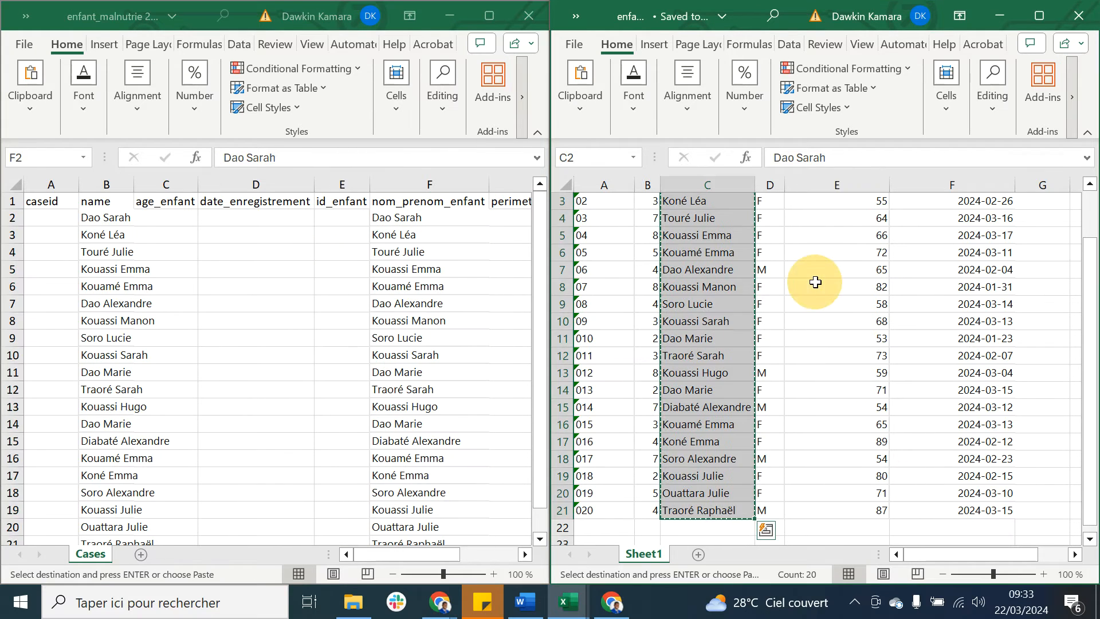
scroll(815, 282, "up", 2)
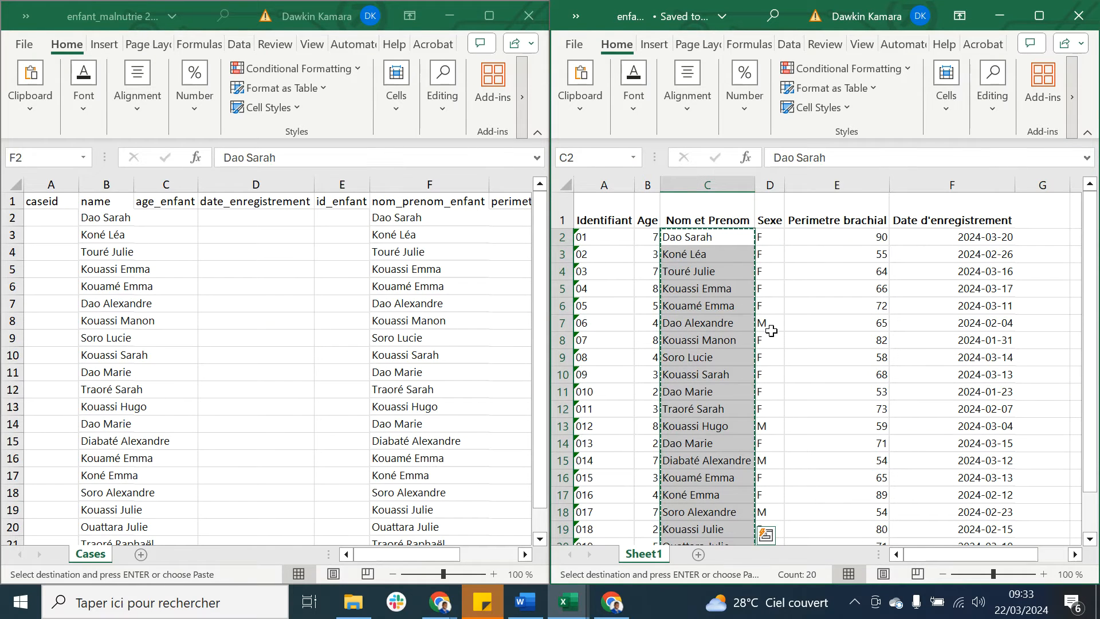
left_click(778, 238)
left_click_drag(778, 238, 775, 504)
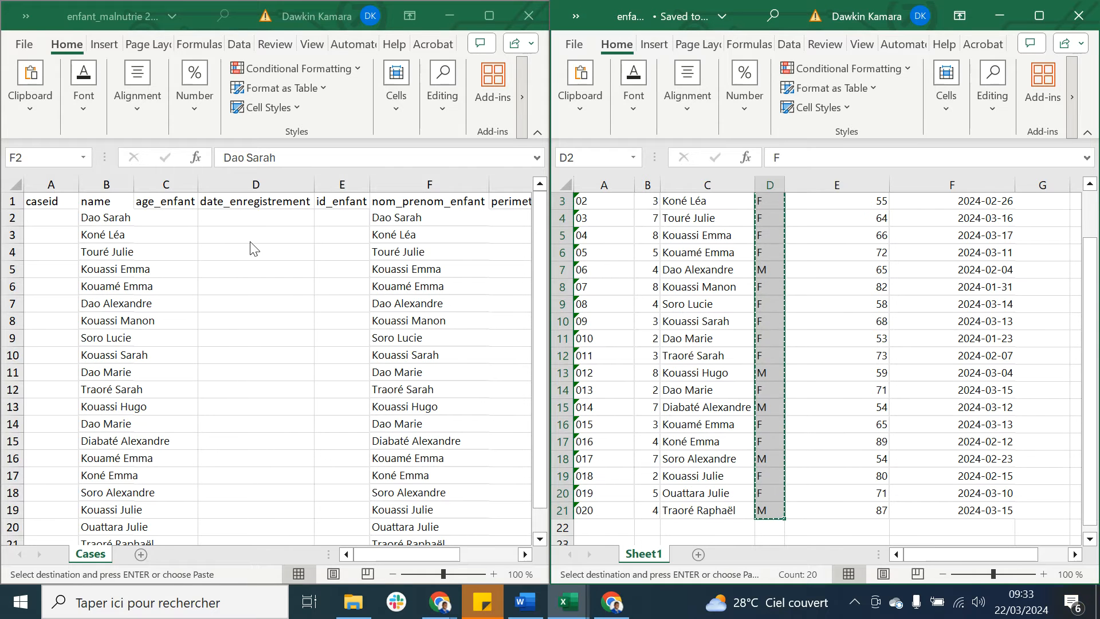
scroll(295, 238, "right", 5)
scroll(295, 238, "left", 4)
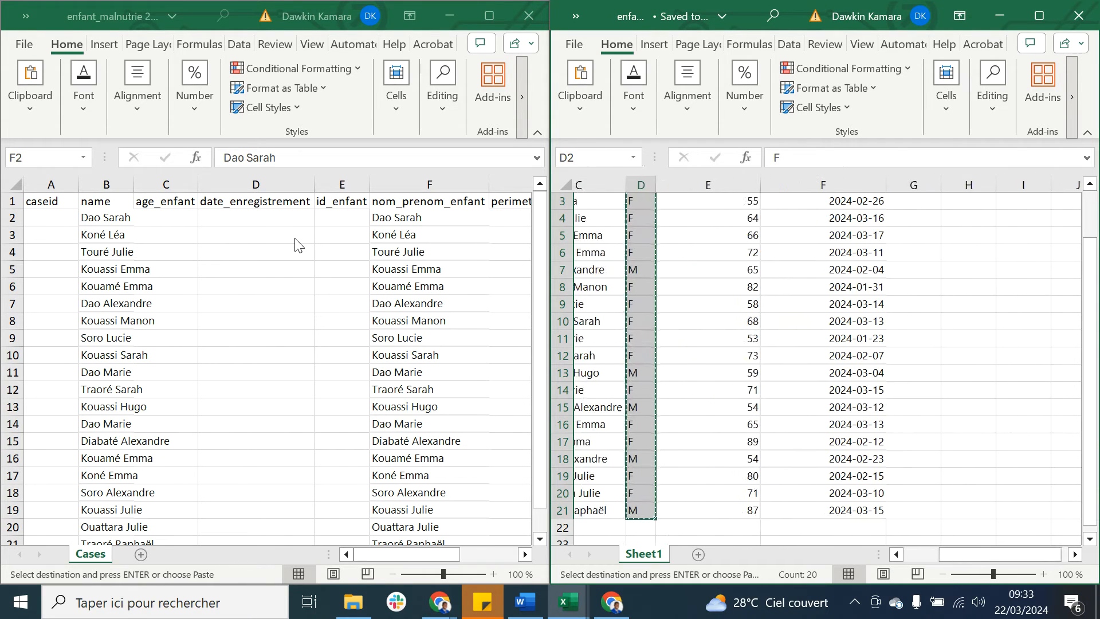
scroll(295, 238, "left", 2)
left_click(277, 237)
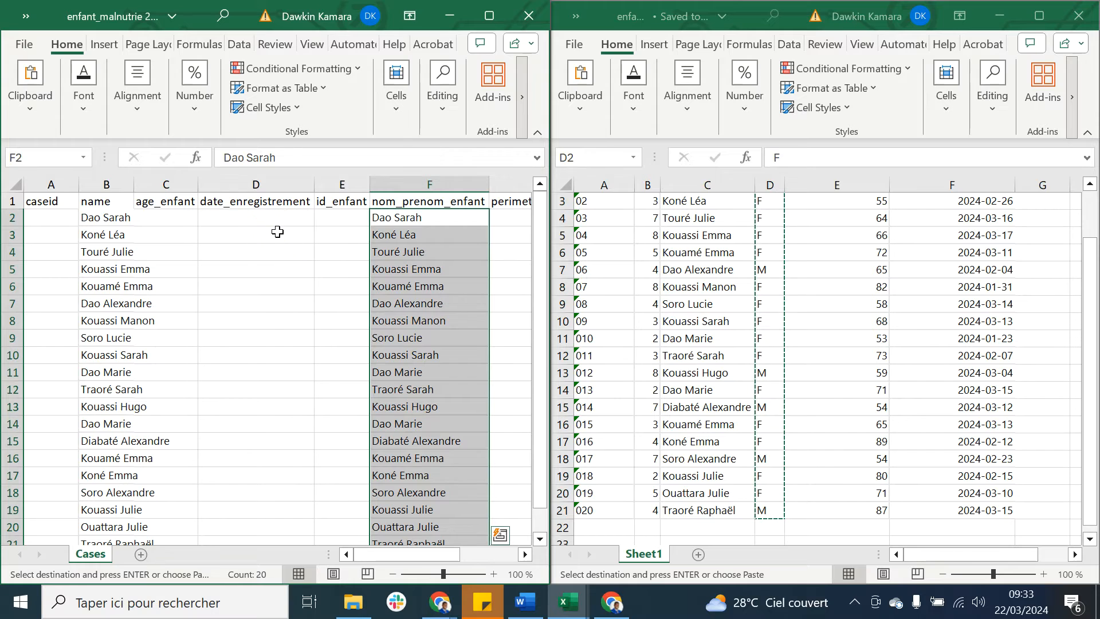
scroll(277, 229, "right", 3)
scroll(277, 230, "left", 3)
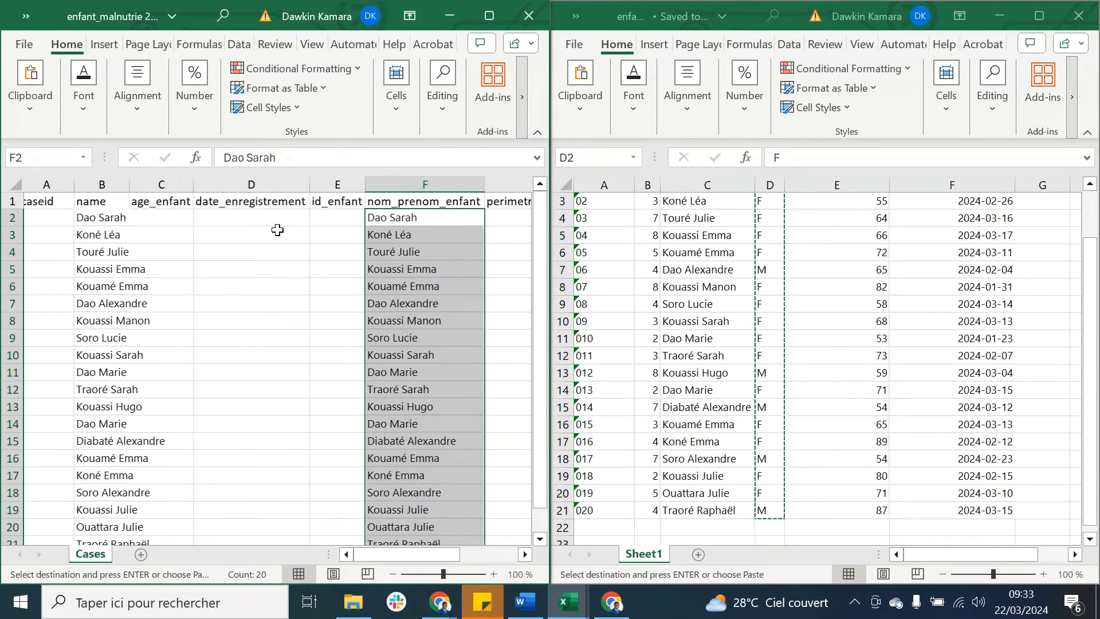
double_click(132, 184)
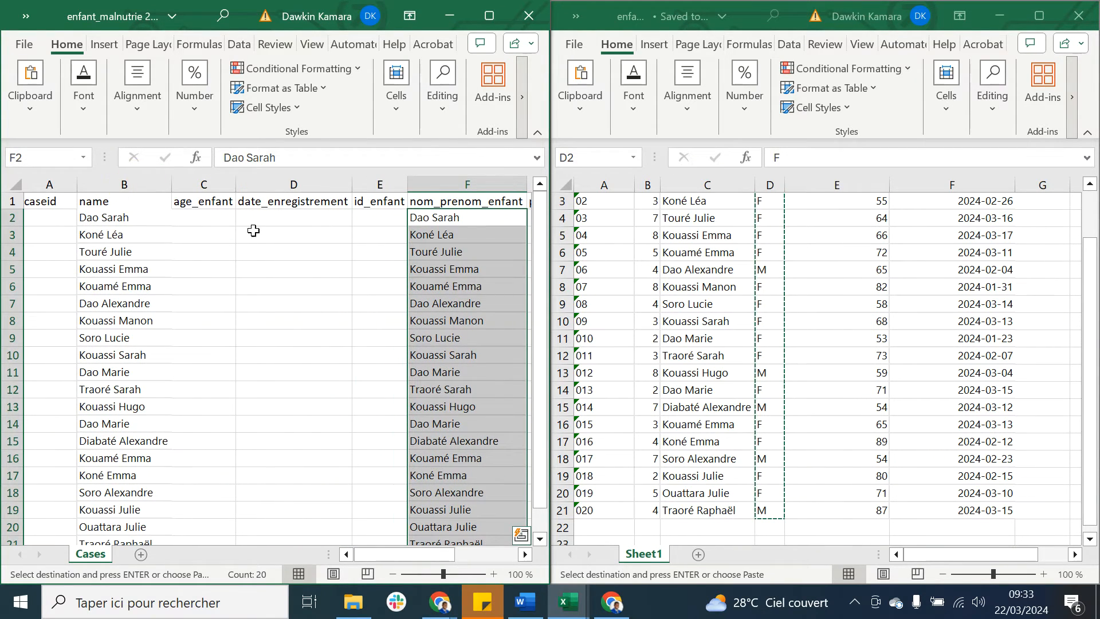
scroll(296, 252, "right", 3)
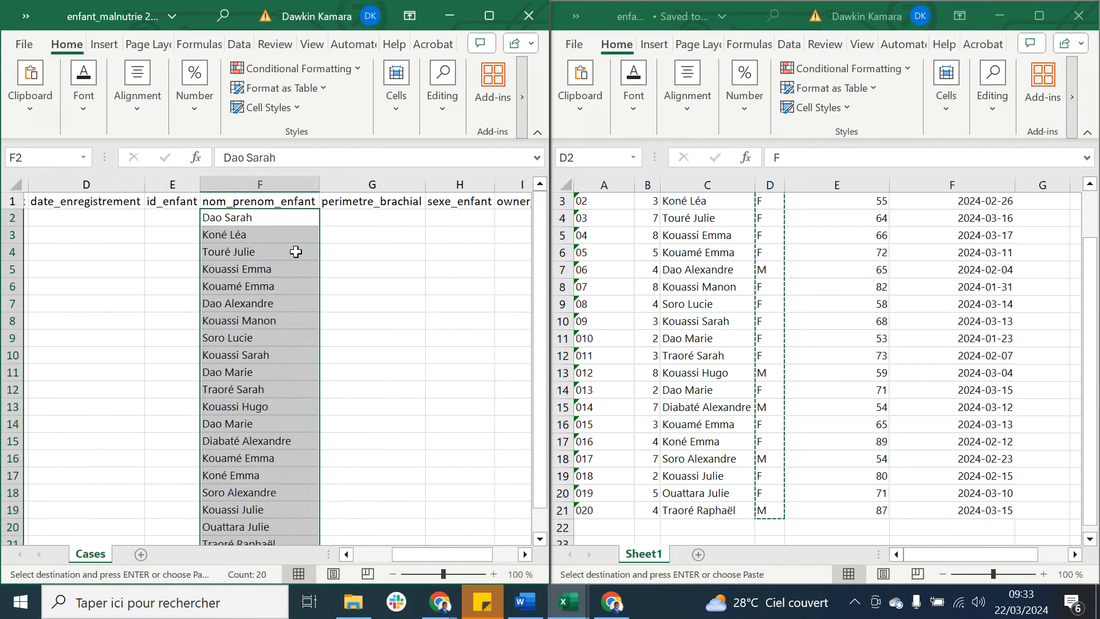
left_click(446, 215)
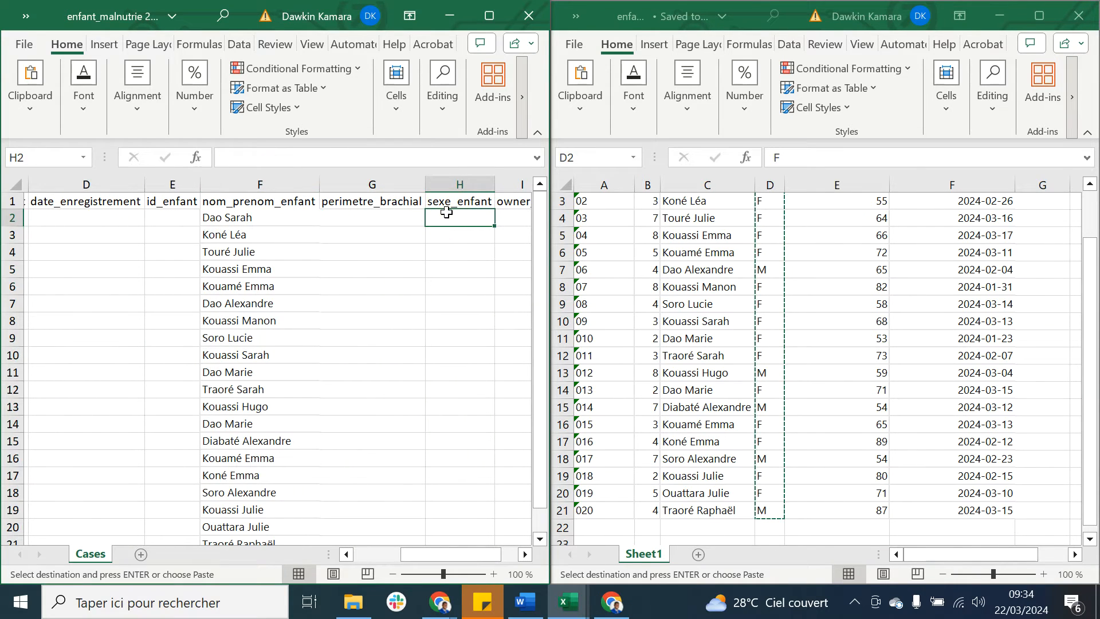
key("ctrl+v")
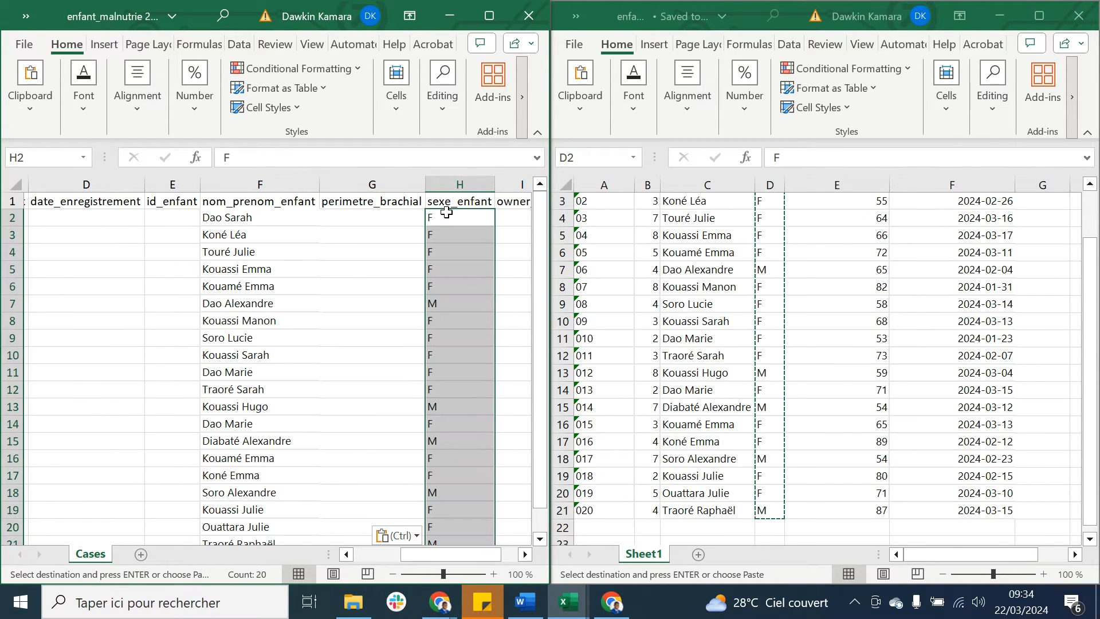
Step: Copy the Perimetre brachial values E2:E21 into the export's perimetre_brachial column, starting at G2
left_click(800, 314)
scroll(836, 292, "up", 1)
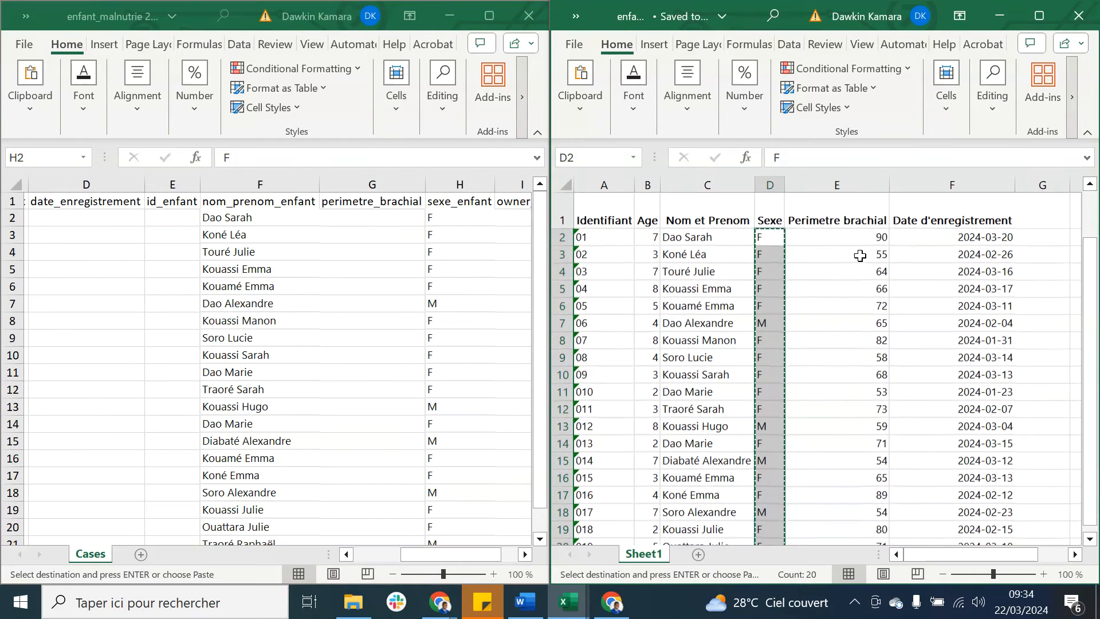
left_click_drag(859, 238, 863, 515)
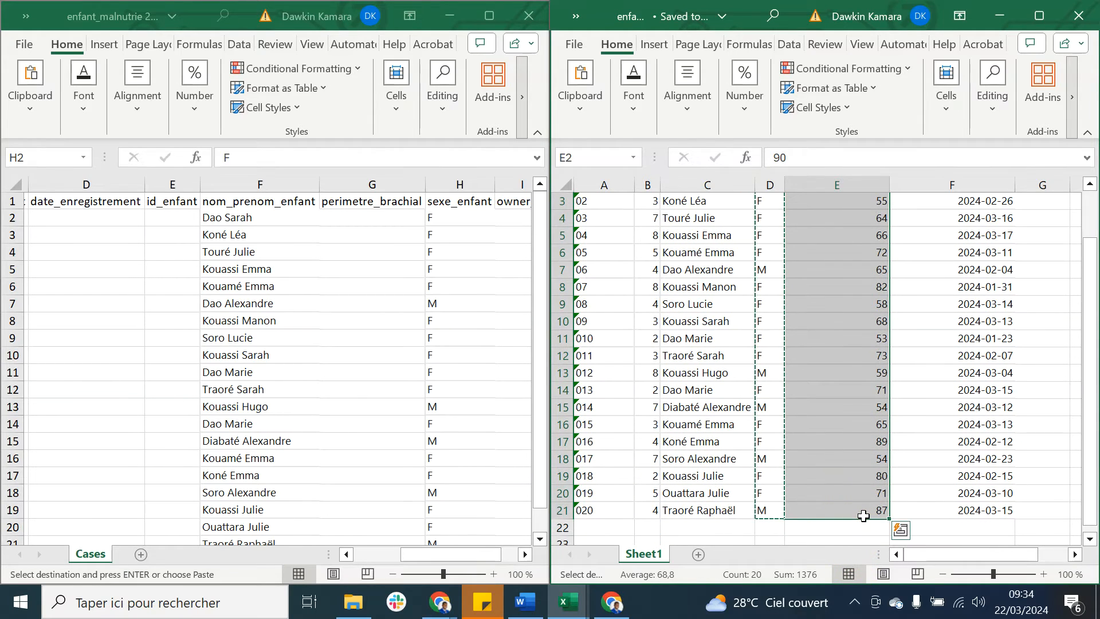
left_click(505, 425)
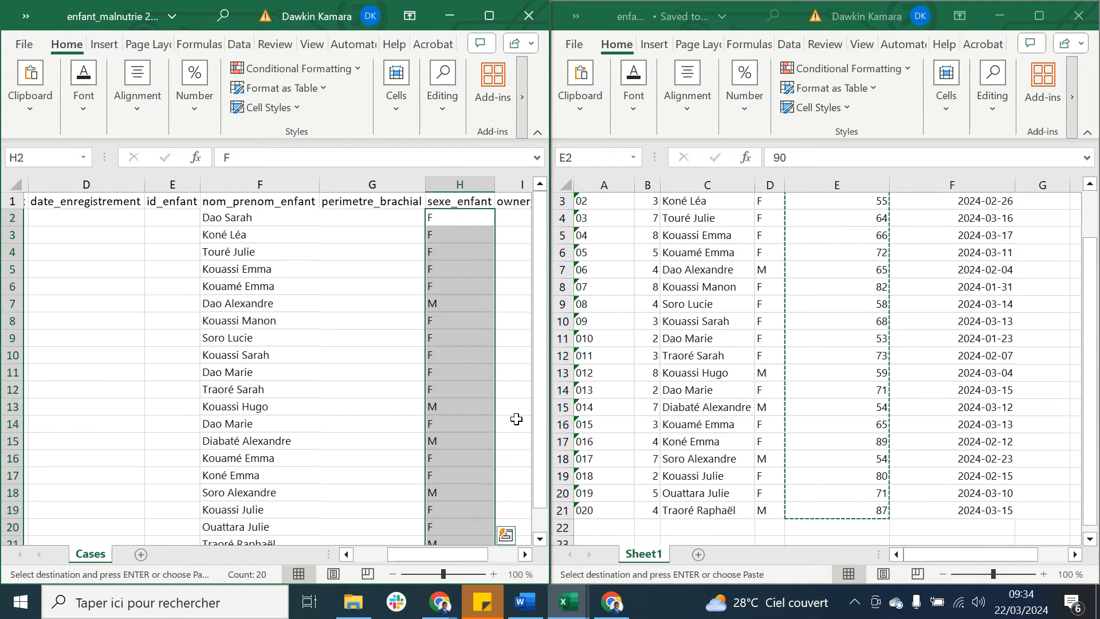
scroll(467, 405, "right", 3)
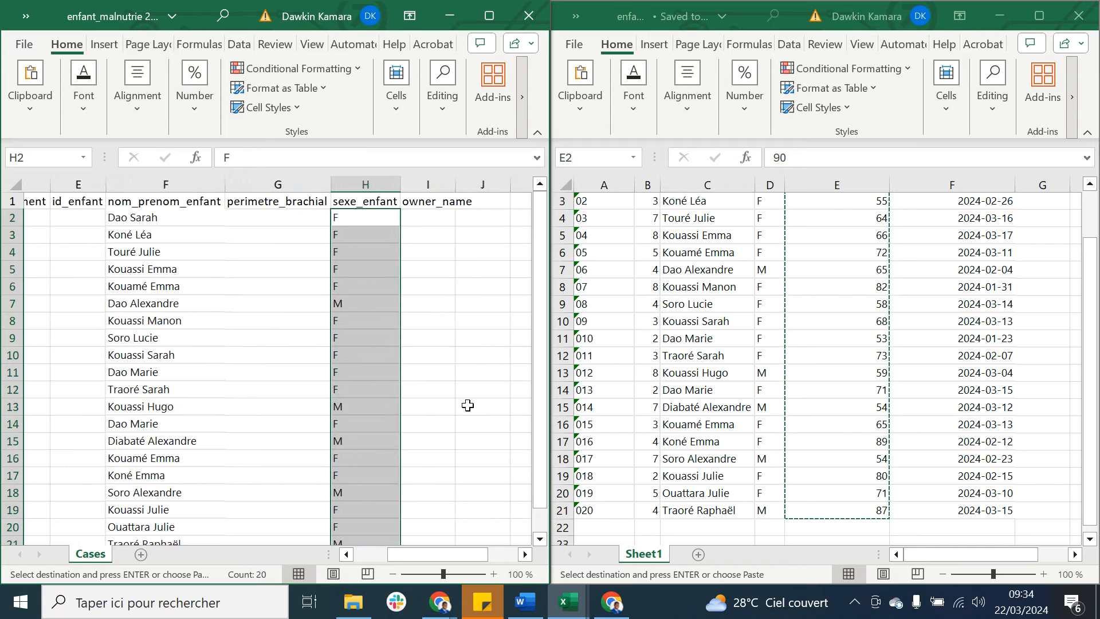
scroll(467, 405, "left", 3)
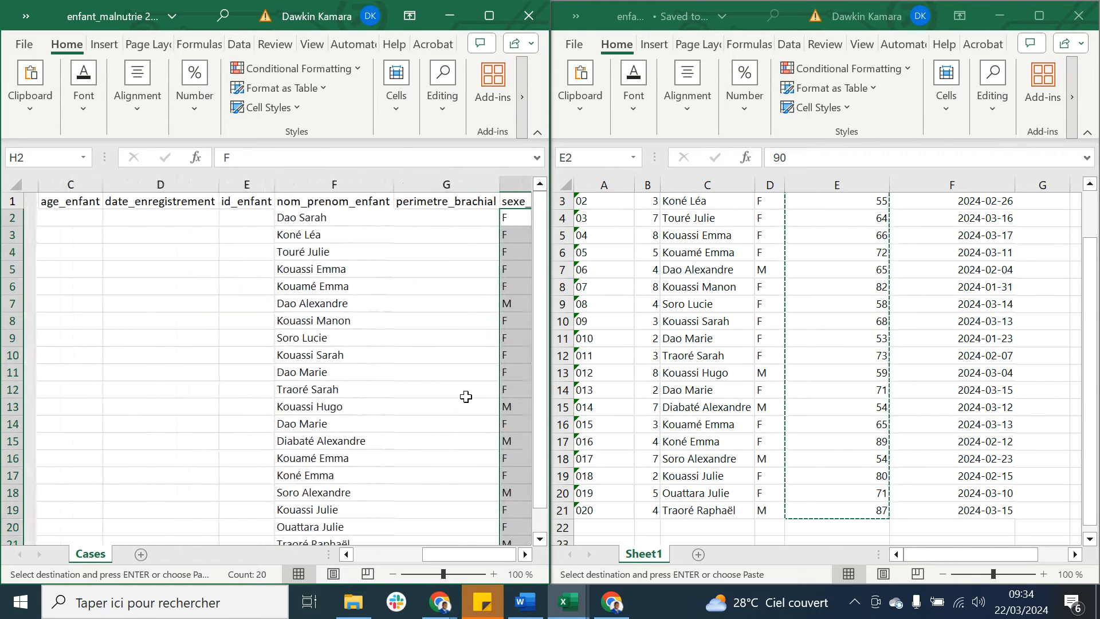
left_click(438, 219)
key("ctrl+v")
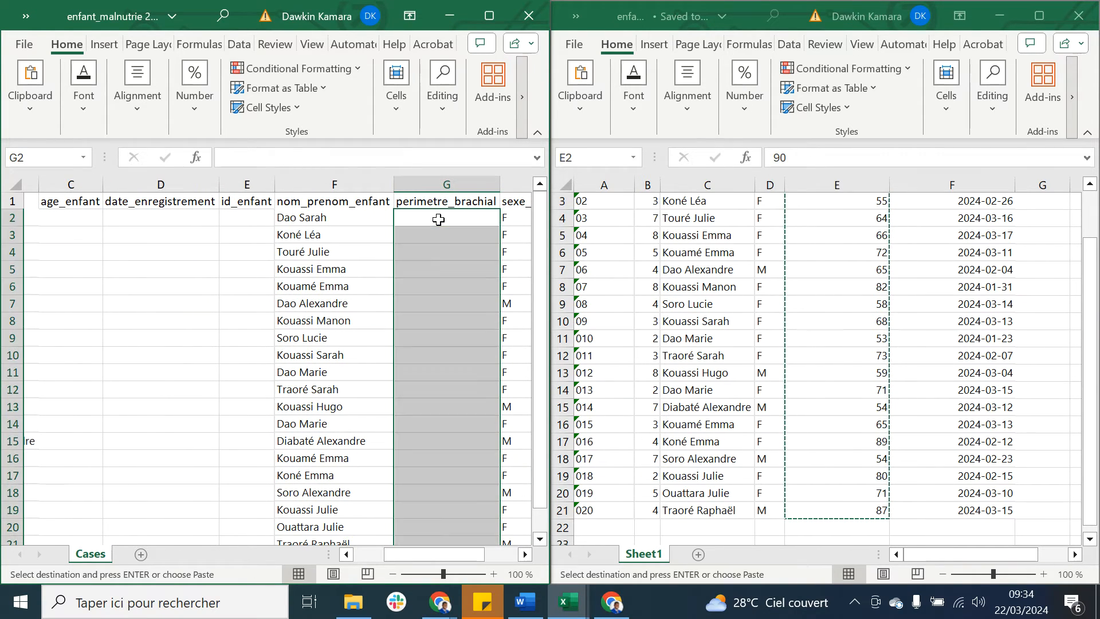
Step: Copy the Date d'enregistrement values F2:F21 from the source sheet into the export's date_enregistrement column, starting at D2
left_click(955, 338)
scroll(955, 329, "up", 1)
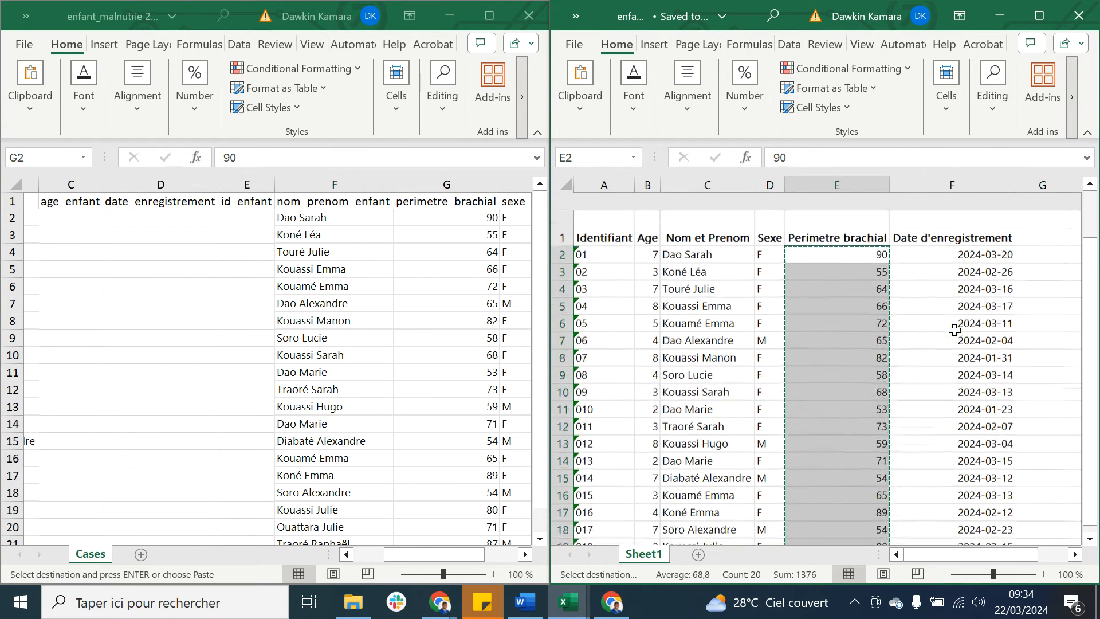
left_click_drag(966, 236, 988, 509)
key("ctrl+c")
left_click(172, 212)
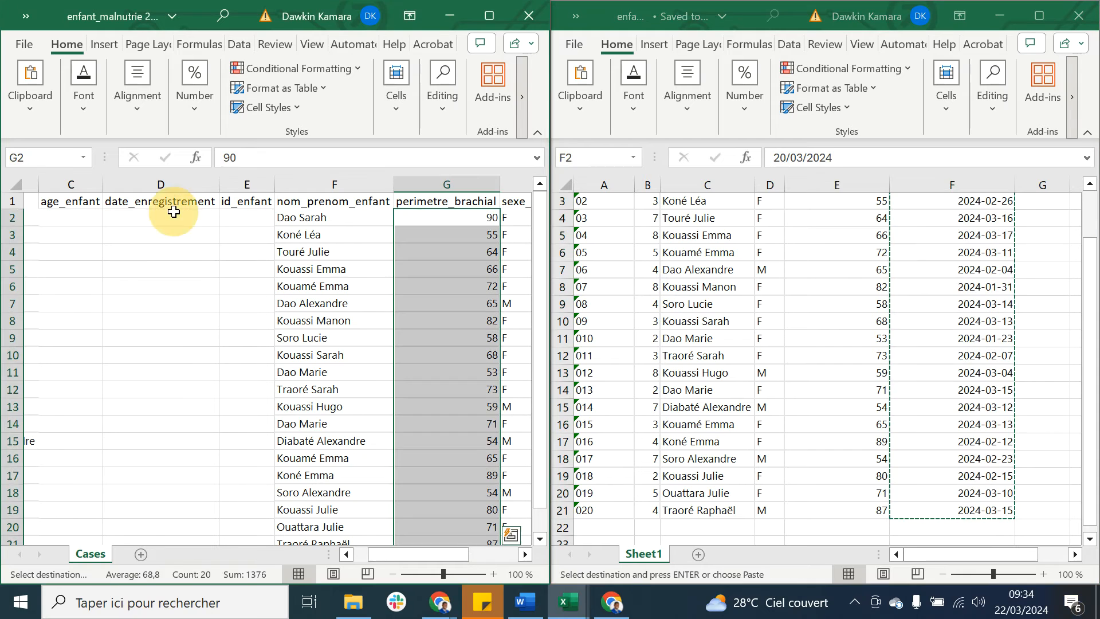
left_click(172, 215)
key("ctrl+v")
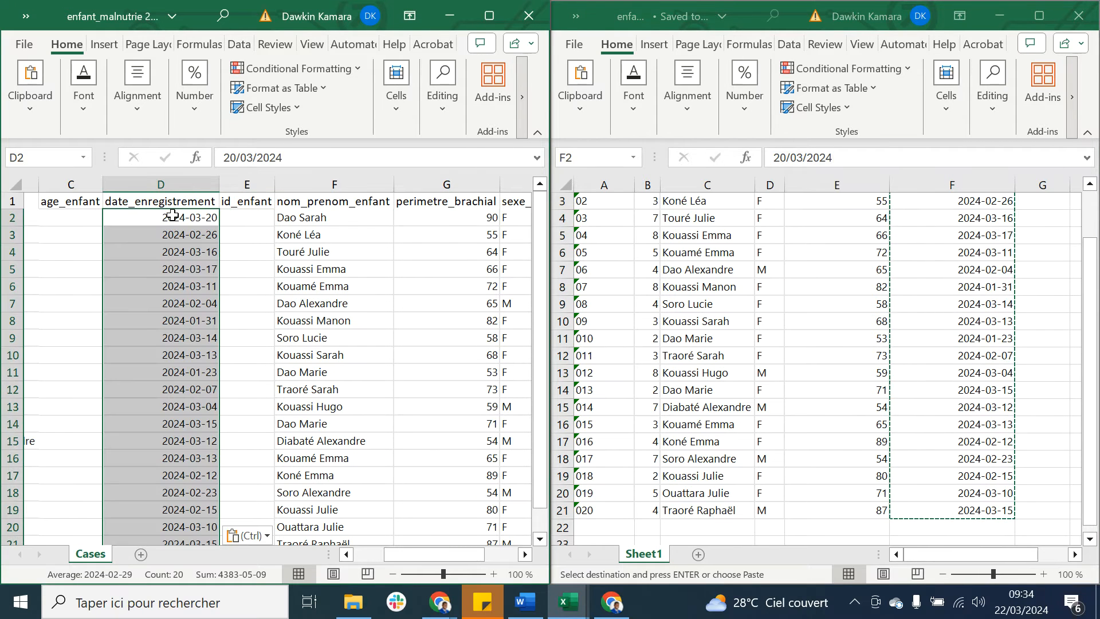
Step: Copy the Age values B2:B21 from the source sheet into the export's age_enfant column, starting at C2
left_click(782, 320)
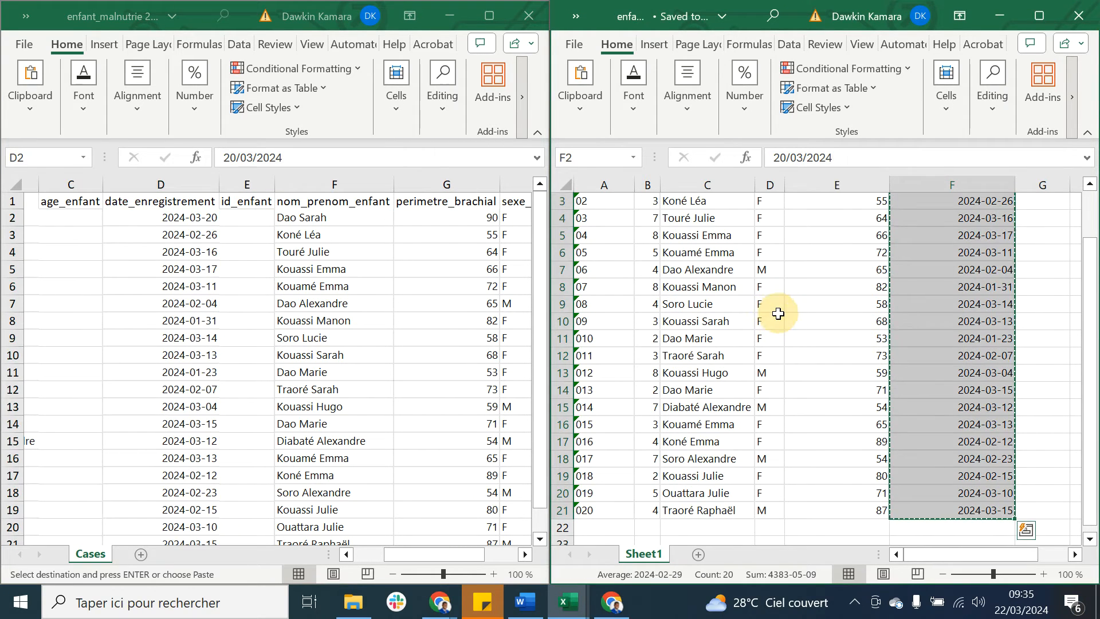
scroll(776, 312, "up", 2)
left_click_drag(651, 233, 654, 514)
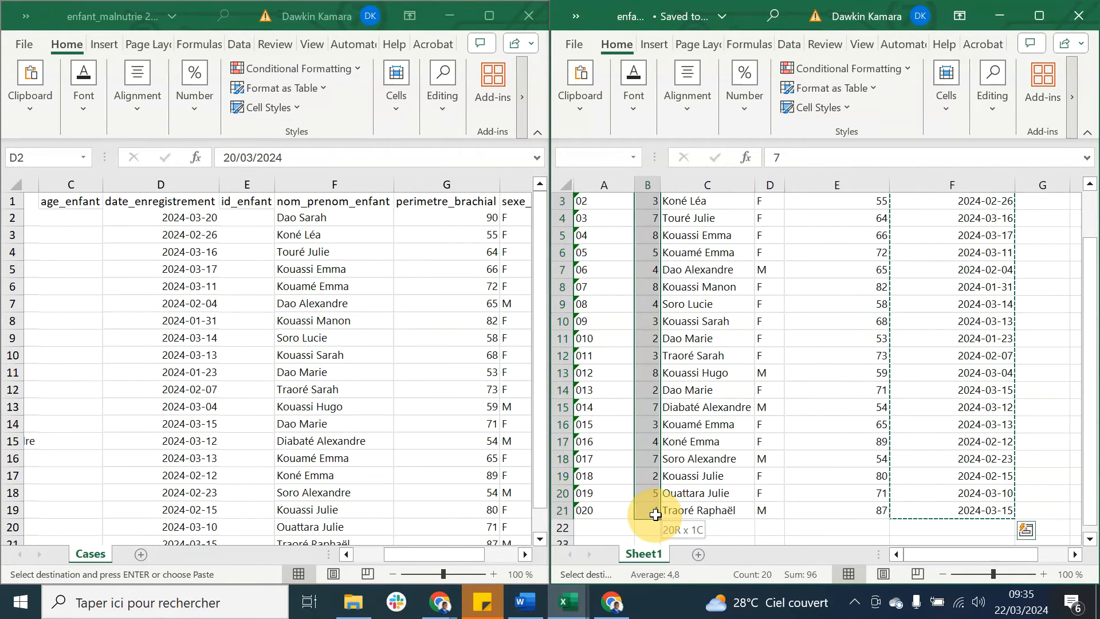
key("ctrl+c")
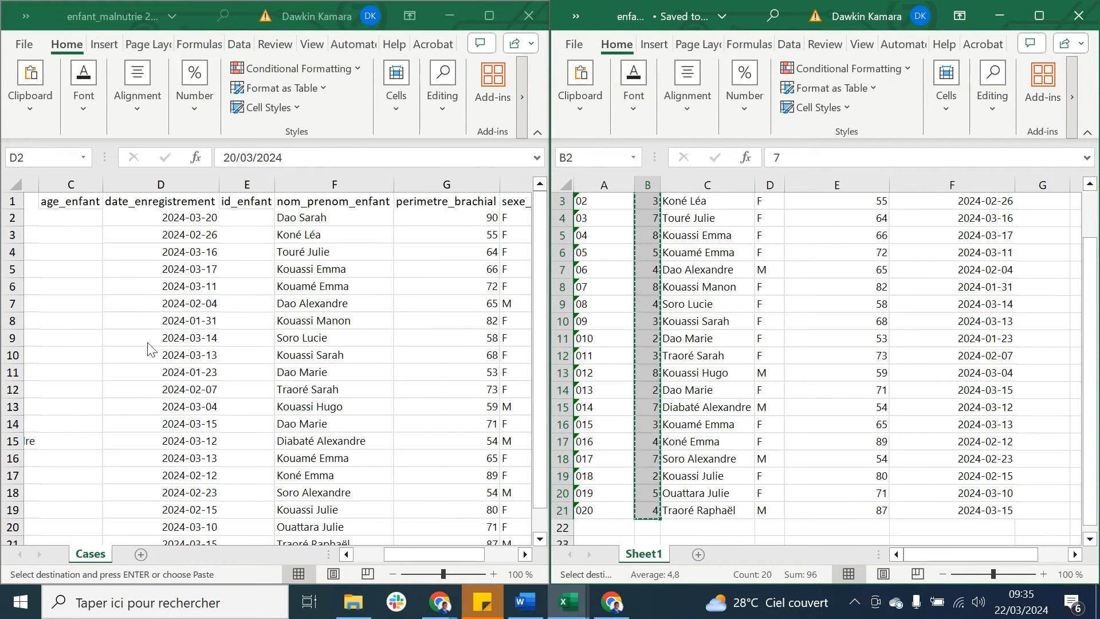
left_click(79, 218)
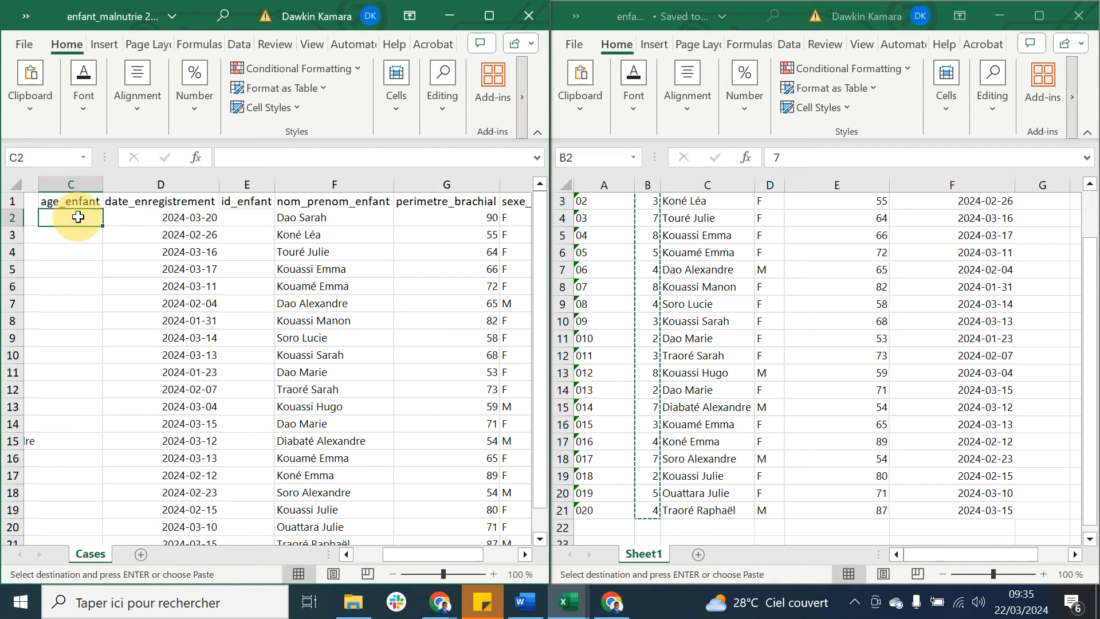
key("ctrl+v")
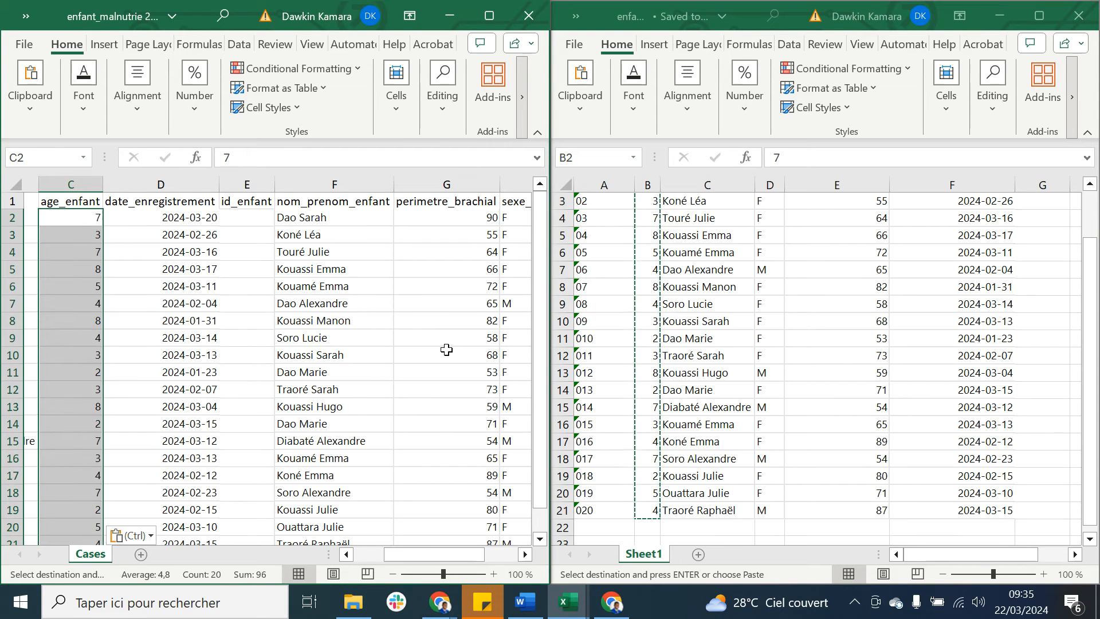
scroll(1095, 215, "up", 1)
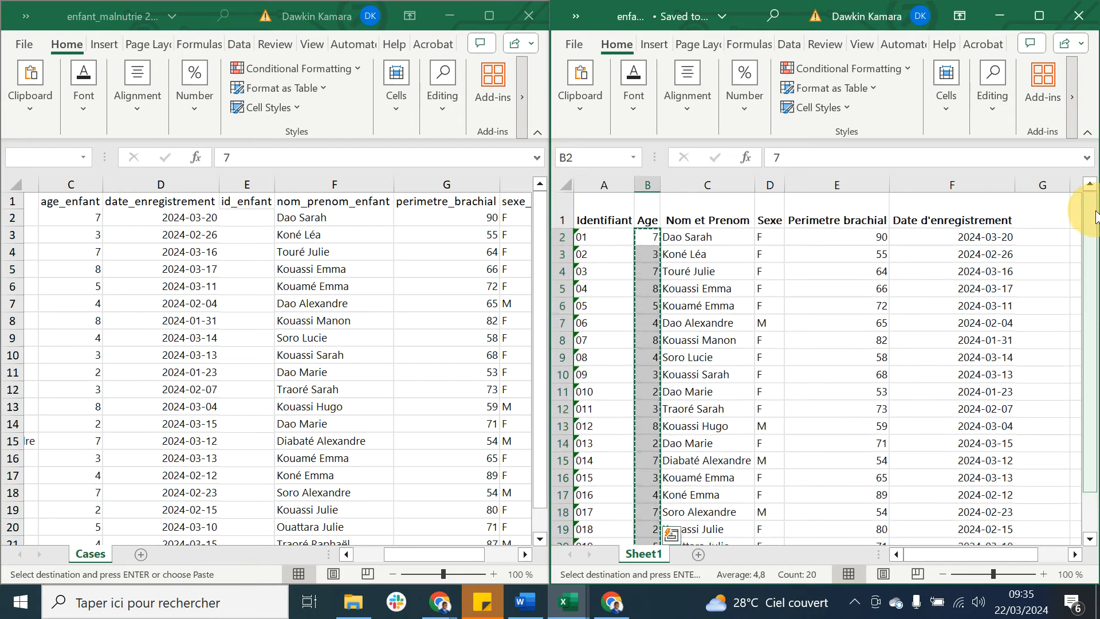
left_click(832, 210)
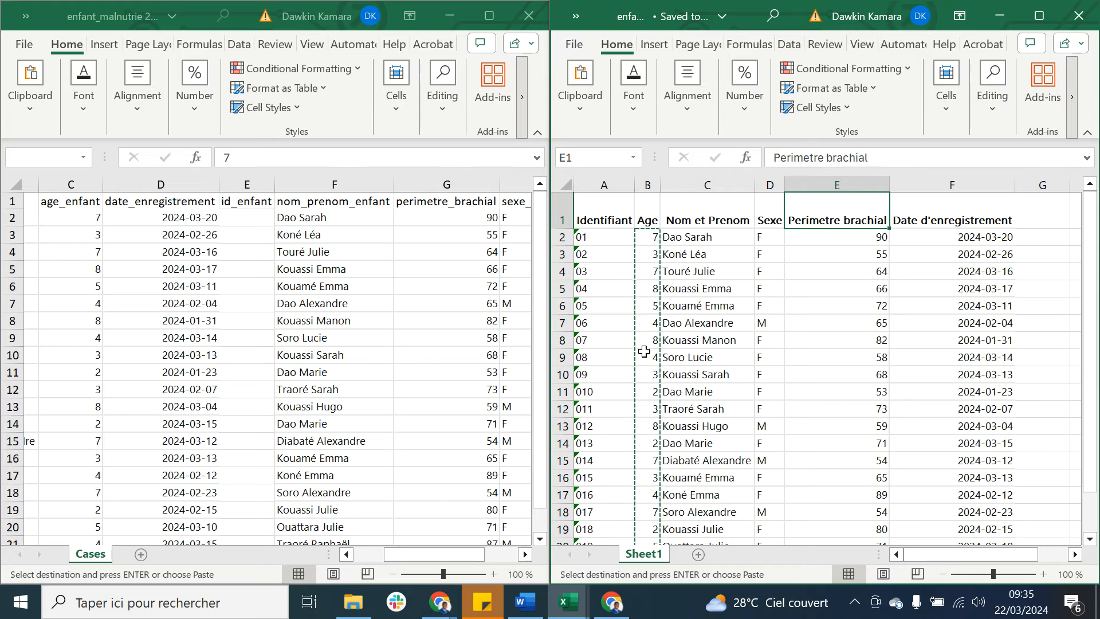
left_click(121, 274)
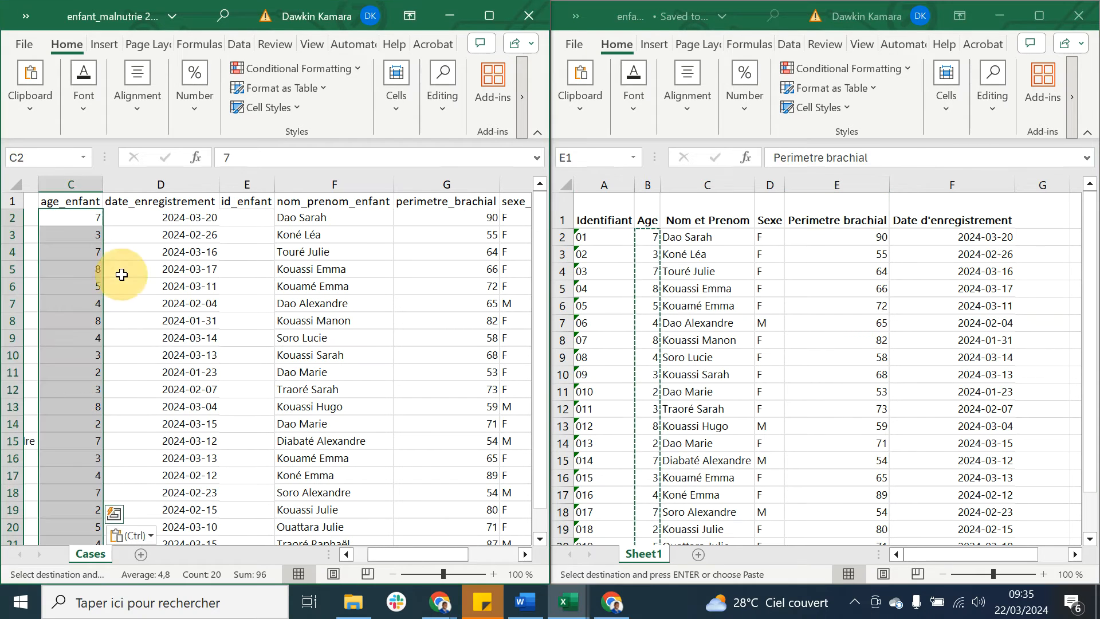
scroll(122, 274, "left", 2)
scroll(122, 274, "left", 2)
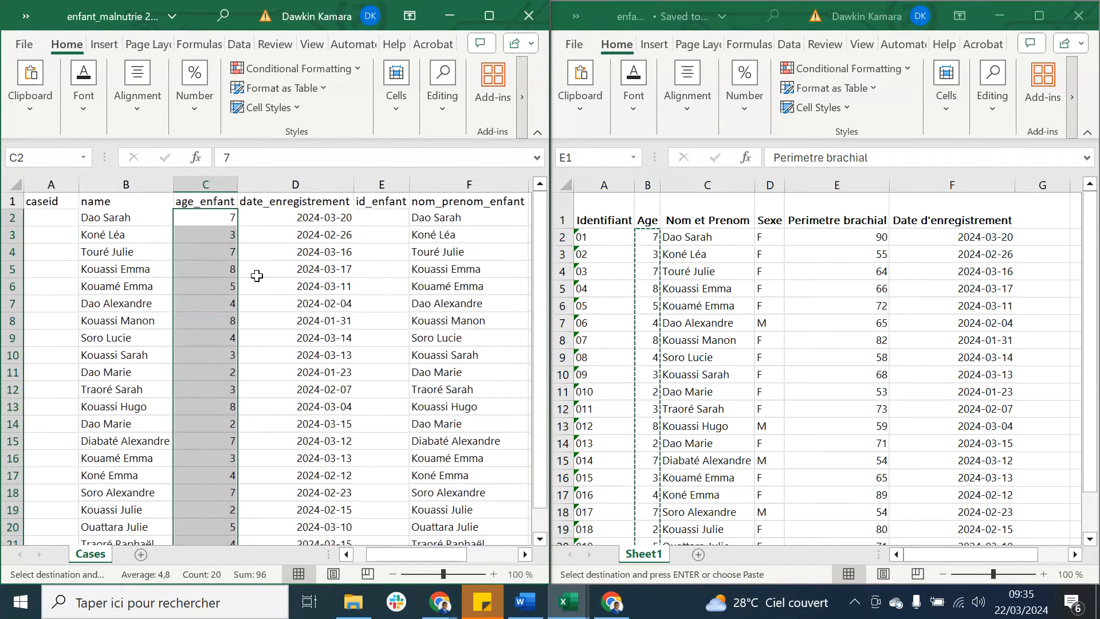
key("ctrl+v")
scroll(257, 276, "right", 2)
scroll(257, 275, "right", 2)
Step: Maximize the export workbook and format its entire id_enfant column (E) as Text
left_click(298, 217)
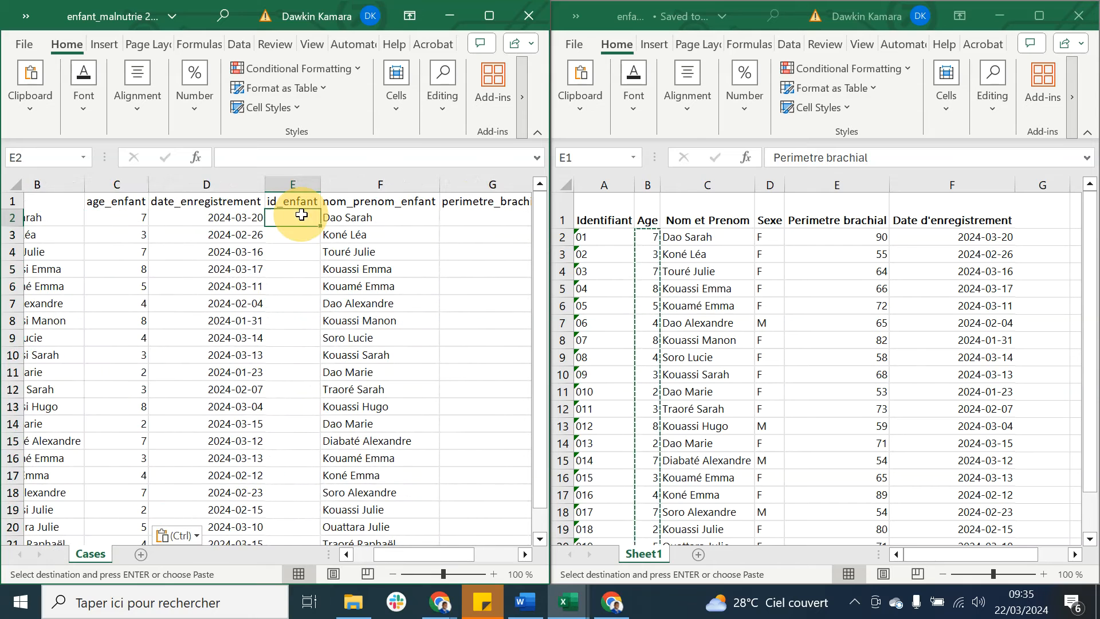
left_click(613, 239)
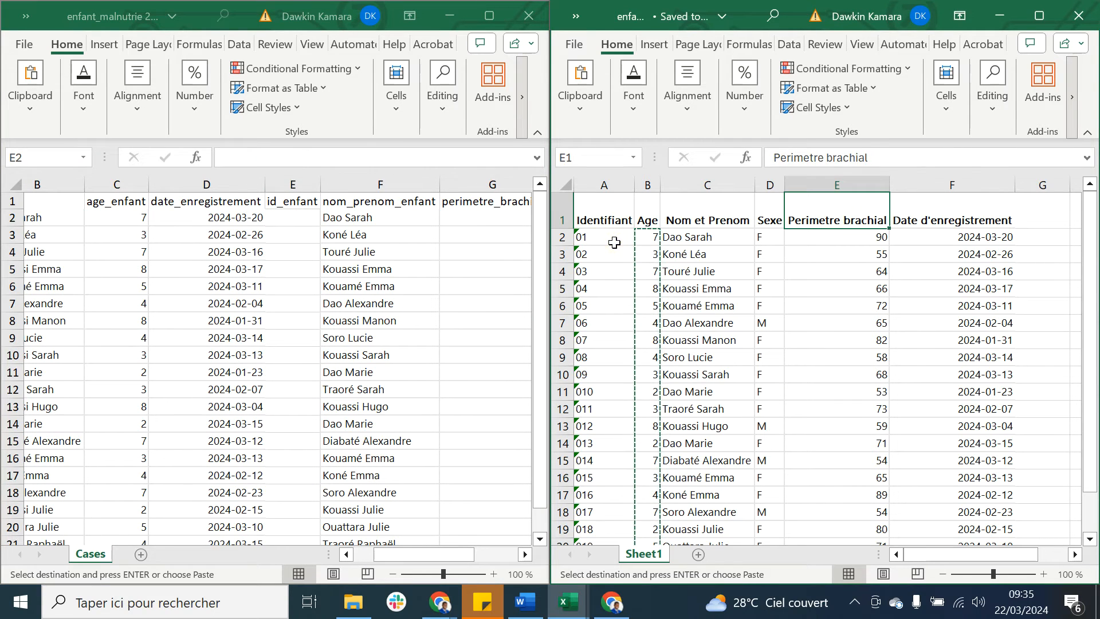
left_click(609, 241)
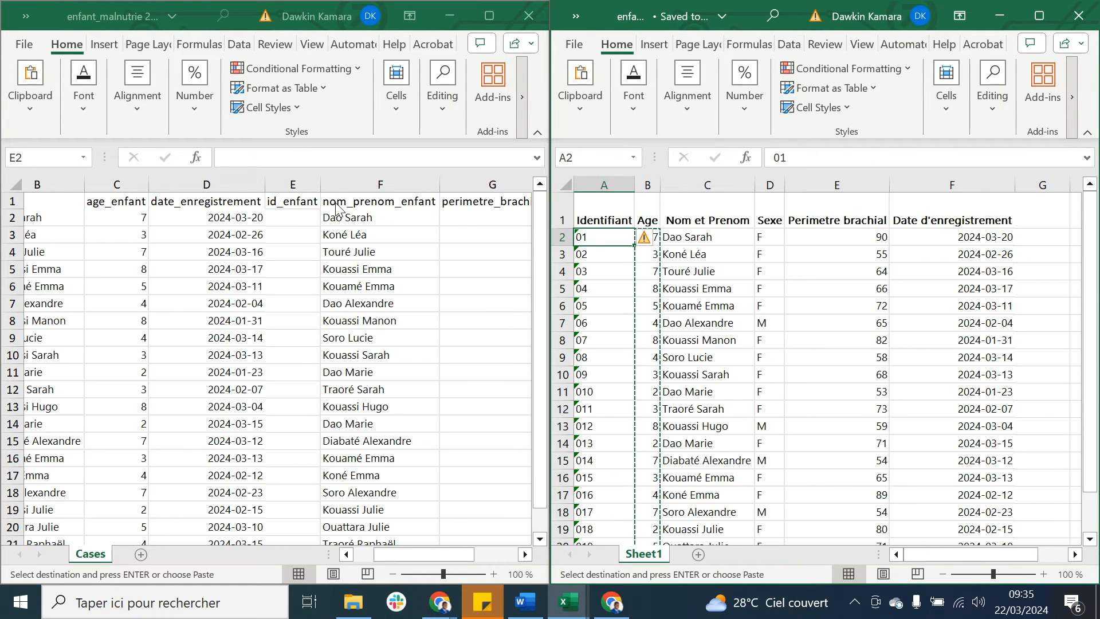
left_click(298, 222)
left_click(292, 184)
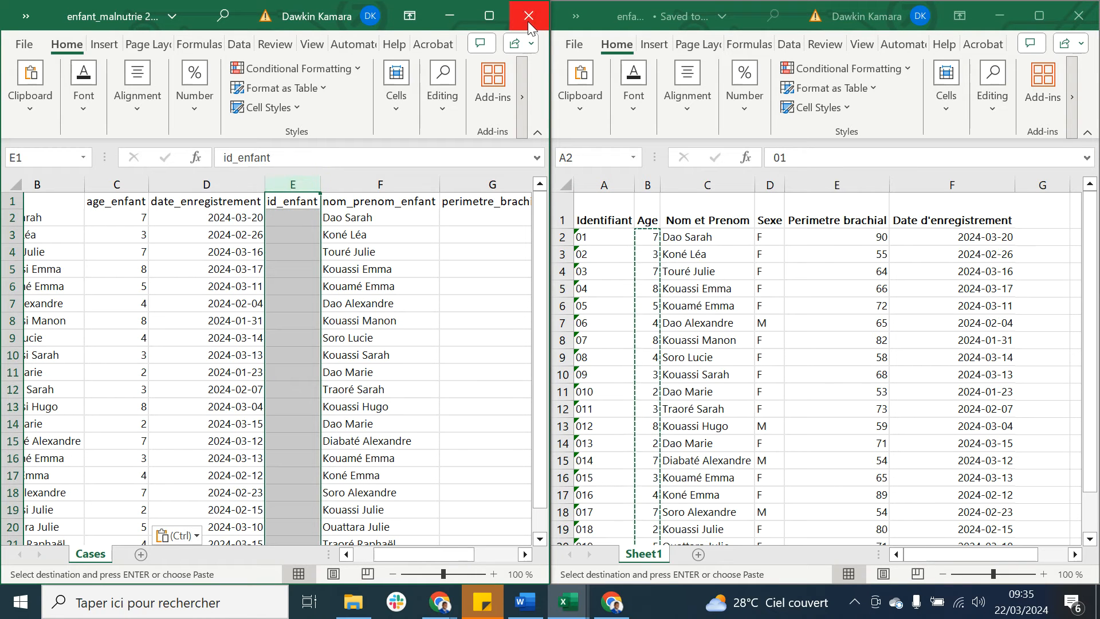
left_click(489, 21)
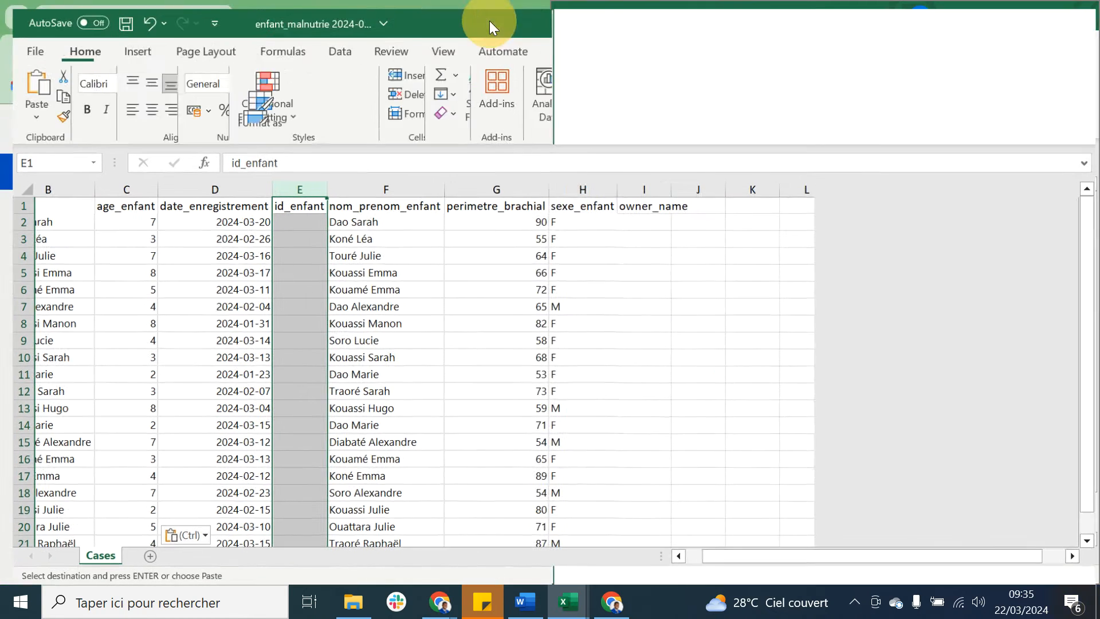
left_click(533, 75)
scroll(538, 306, "down", 2)
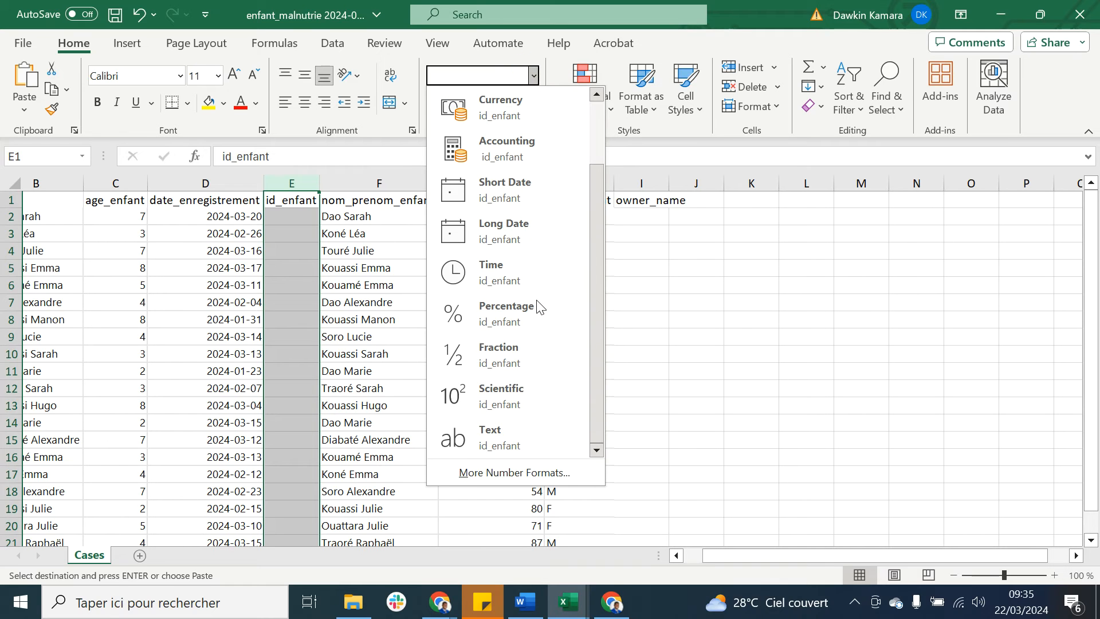
left_click(512, 451)
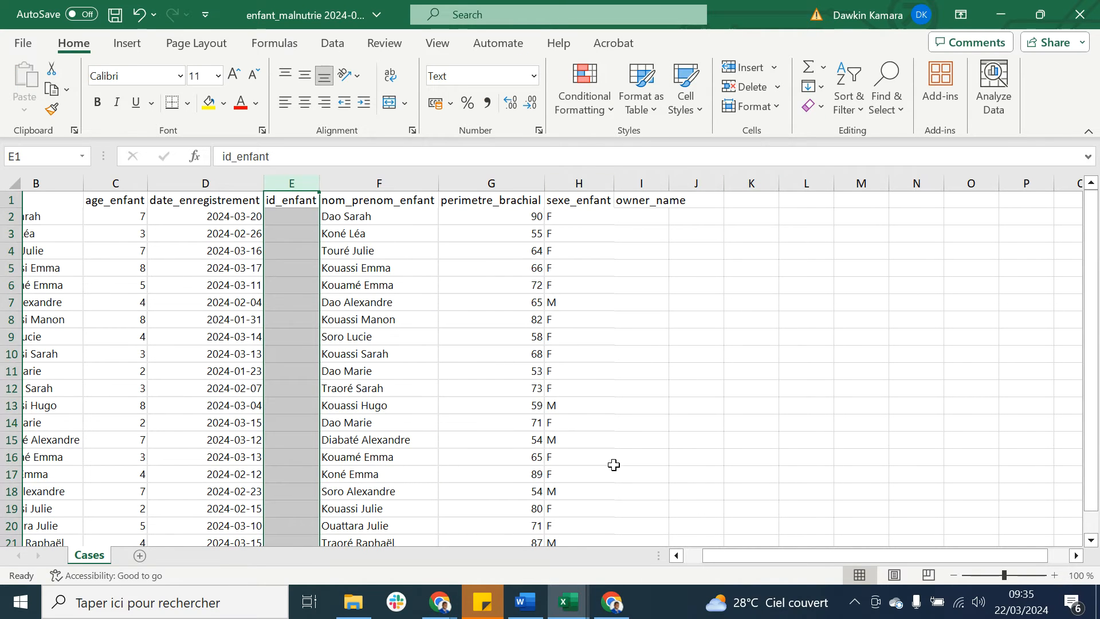
Step: Put both workbooks side by side again and copy the Identifiant values A2:A21 into the export's id_enfant column from E2
left_click_drag(656, 26, 3, 158)
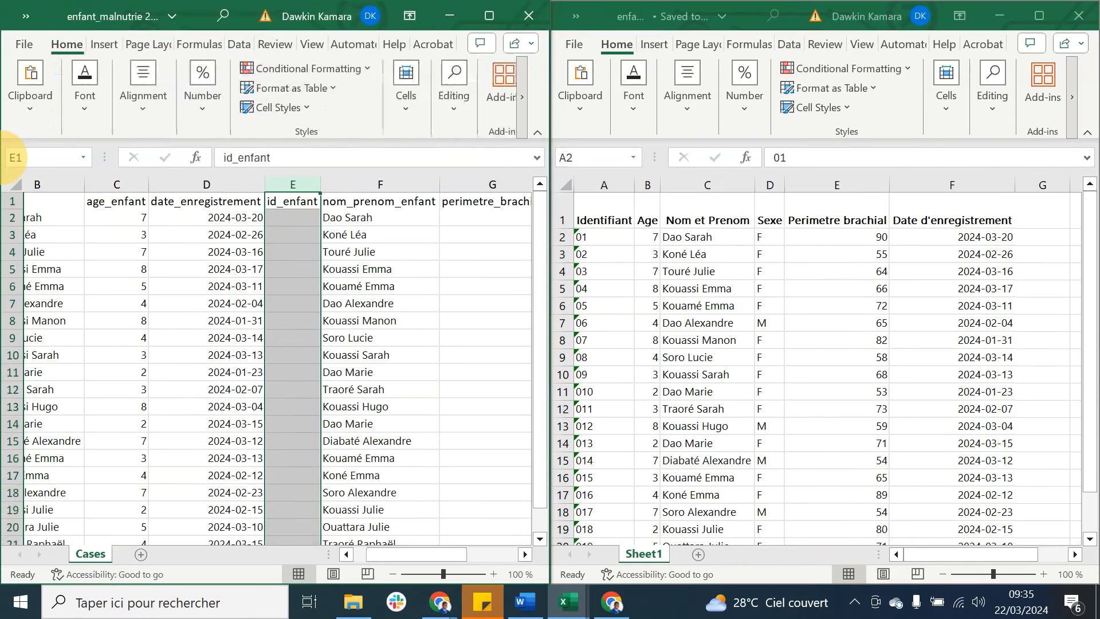
left_click(601, 236)
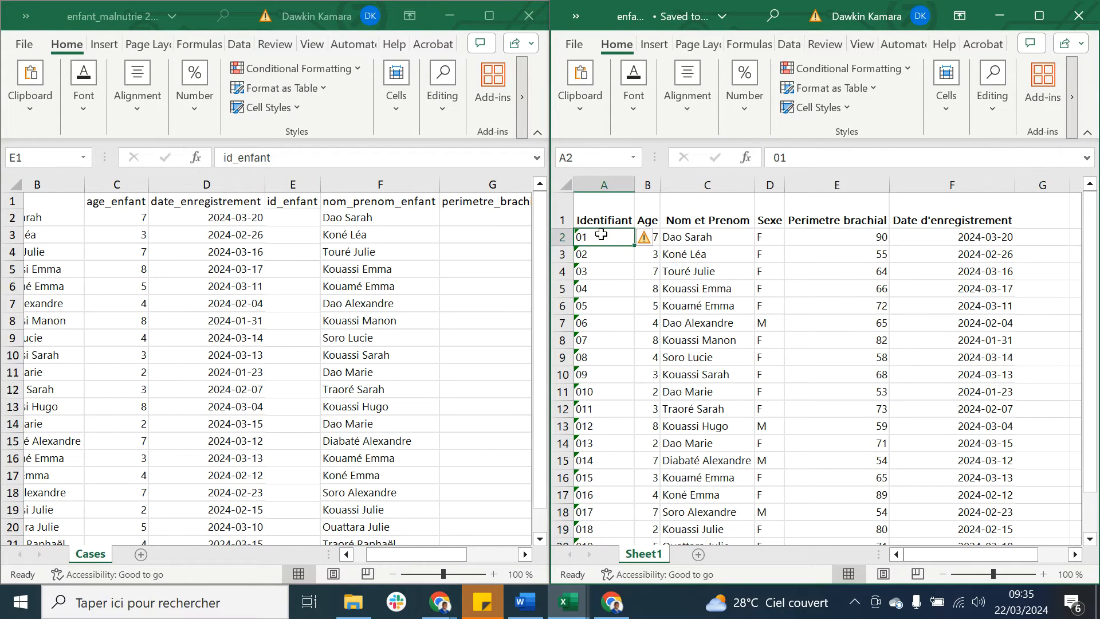
left_click_drag(605, 302, 608, 473)
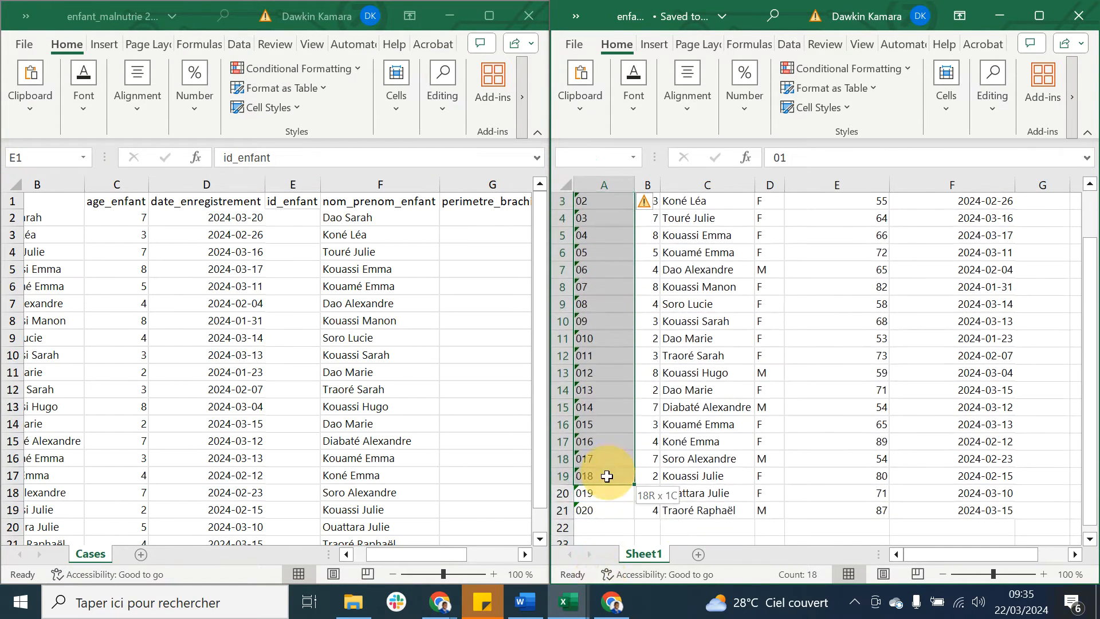
key("ctrl+c")
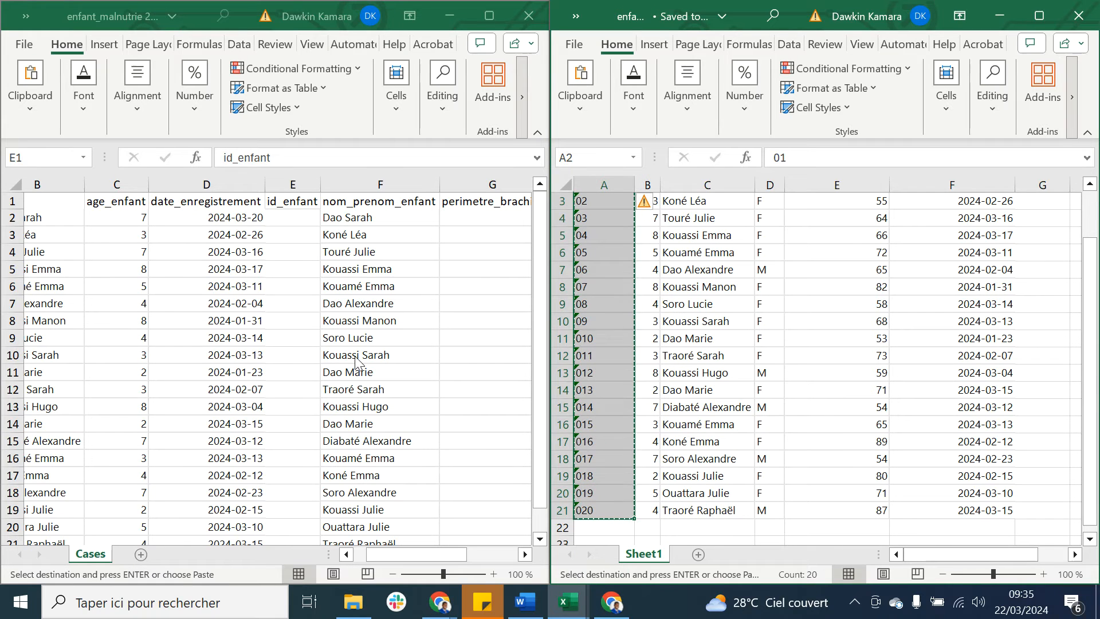
left_click(288, 219)
left_click(286, 220)
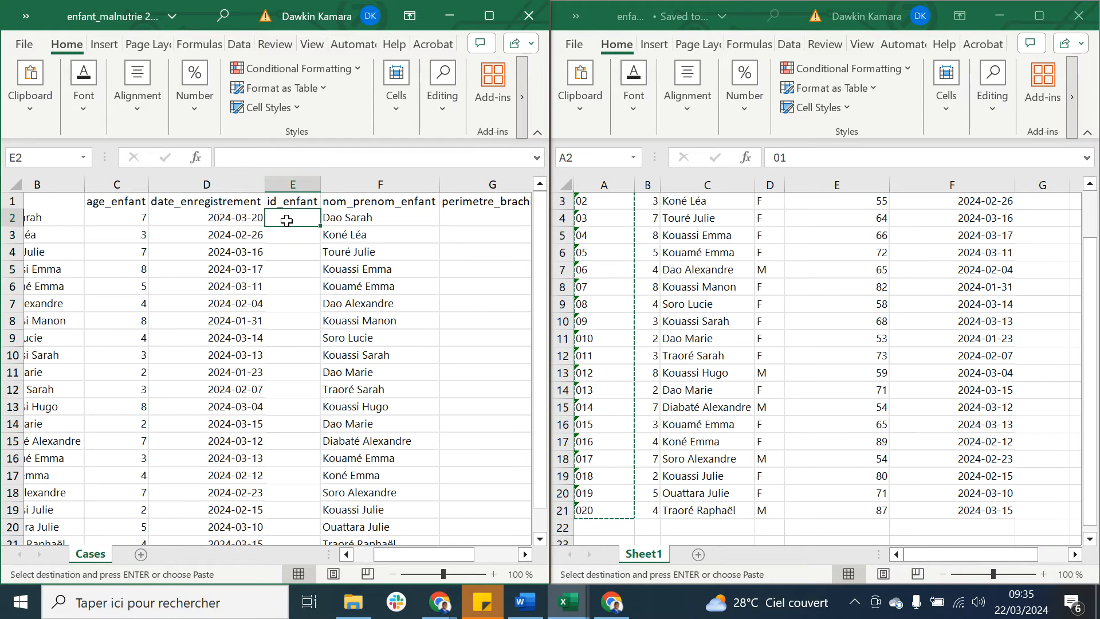
key("ctrl+v")
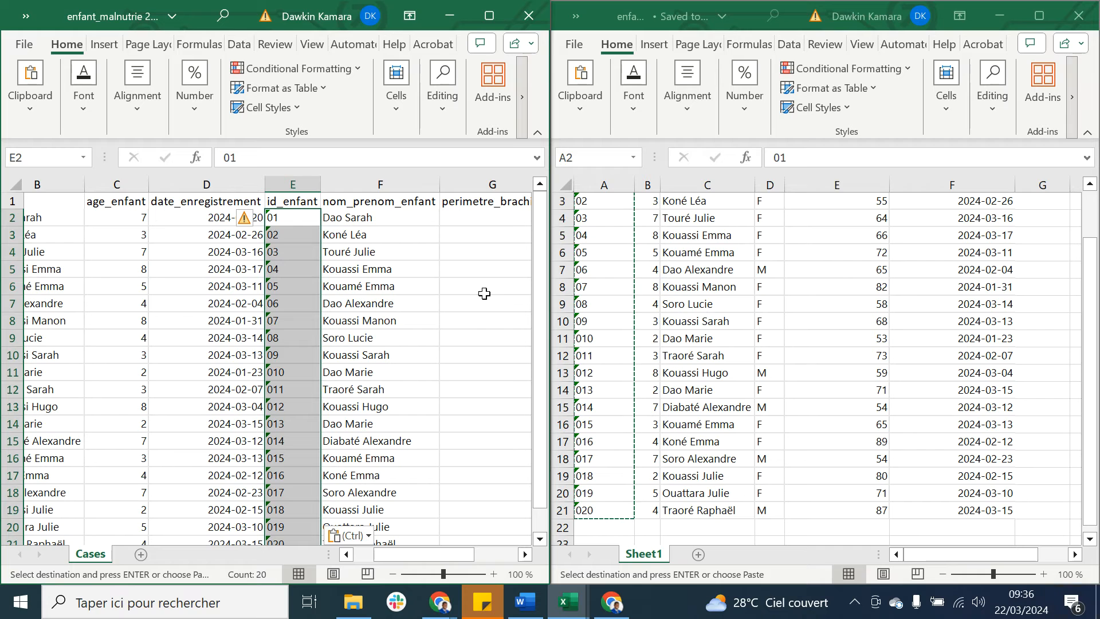
Step: Maximize the export workbook, enter asc1 as the owner_name in I2 and fill the same value down to I12
scroll(498, 262, "right", 4)
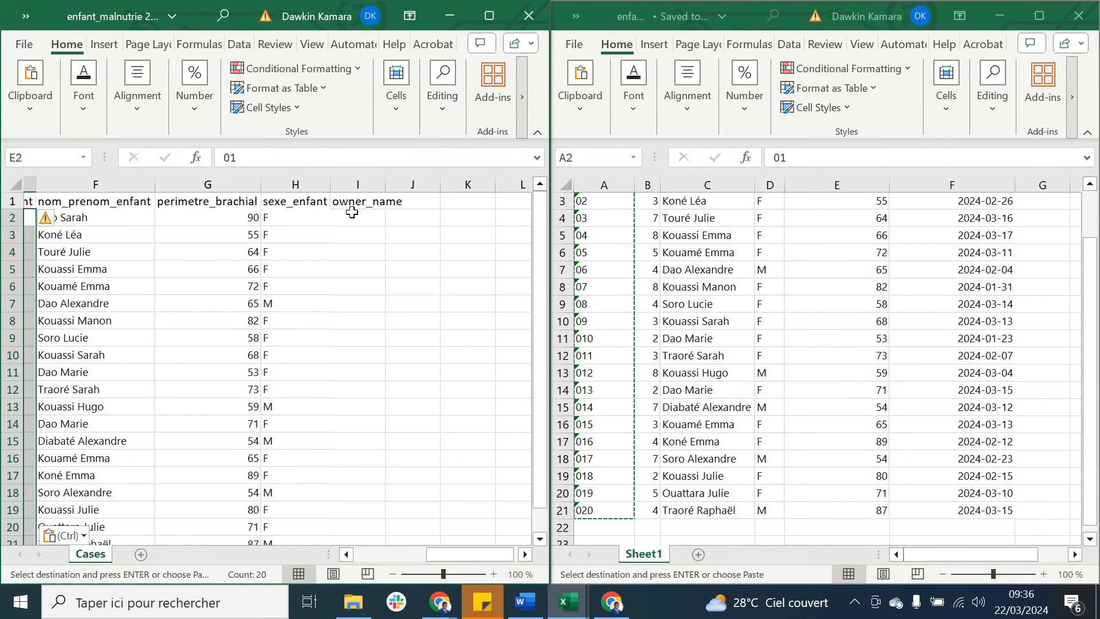
left_click(352, 218)
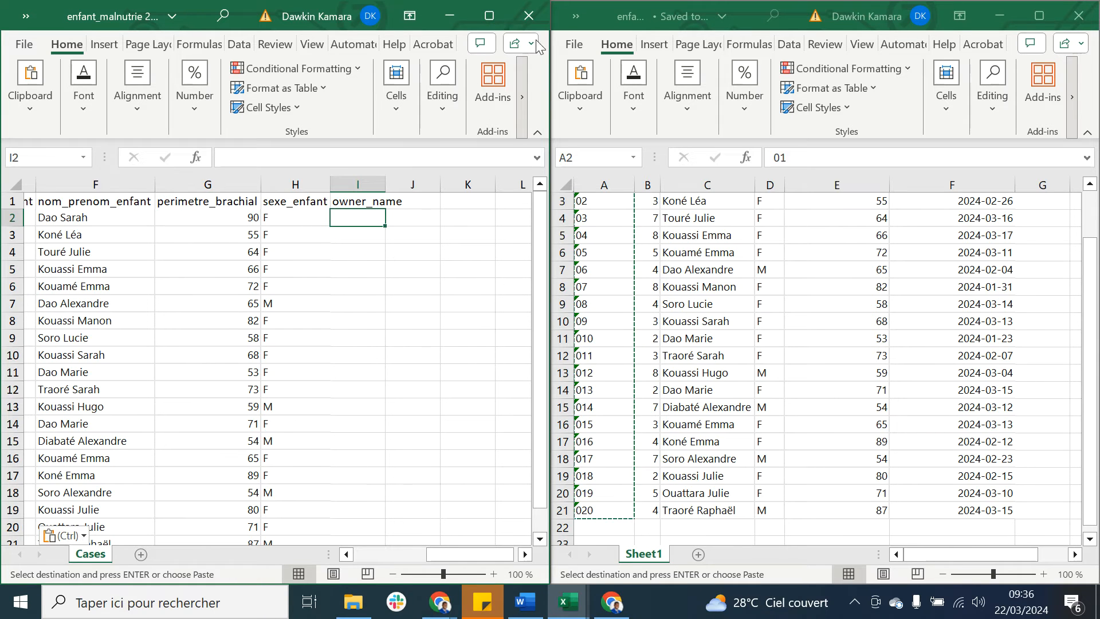
left_click(492, 18)
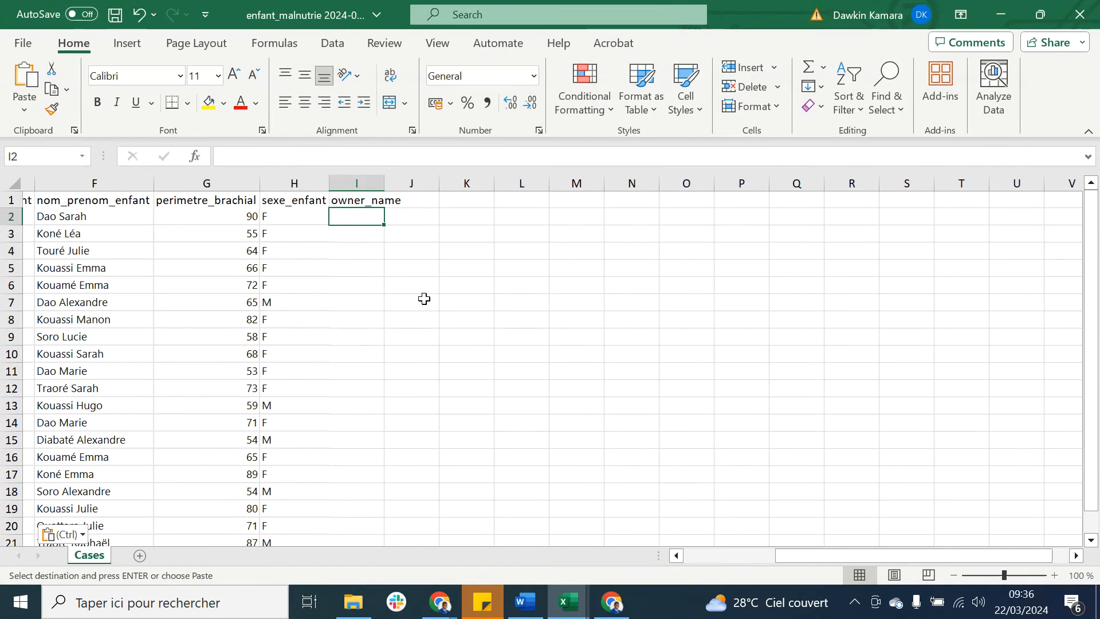
scroll(425, 299, "left", 3)
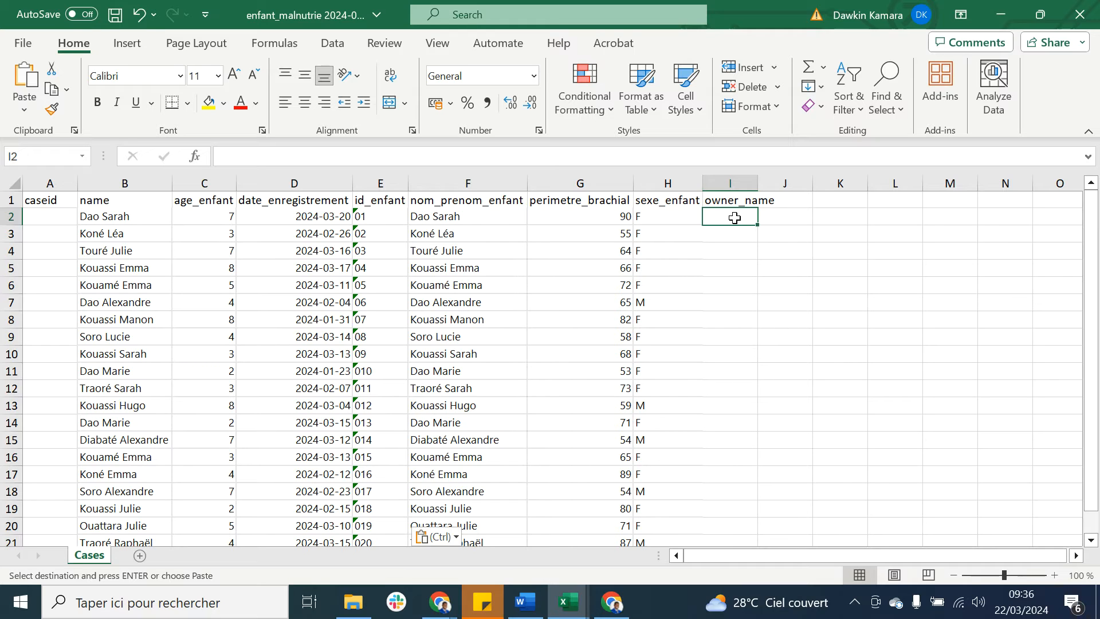
type("asc1")
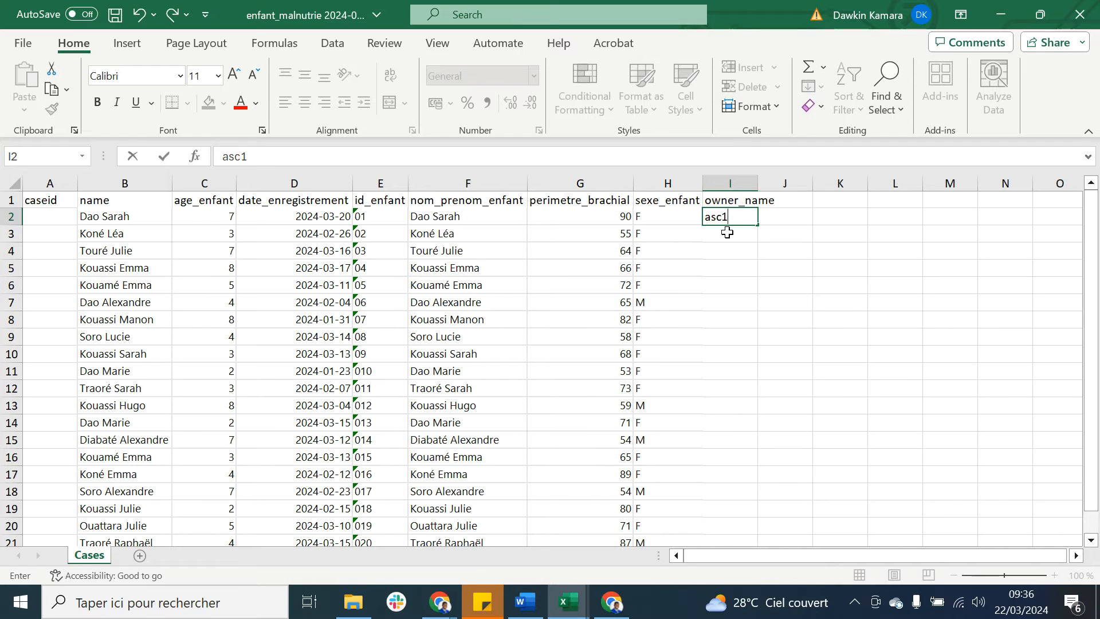
key("Return")
left_click(742, 217)
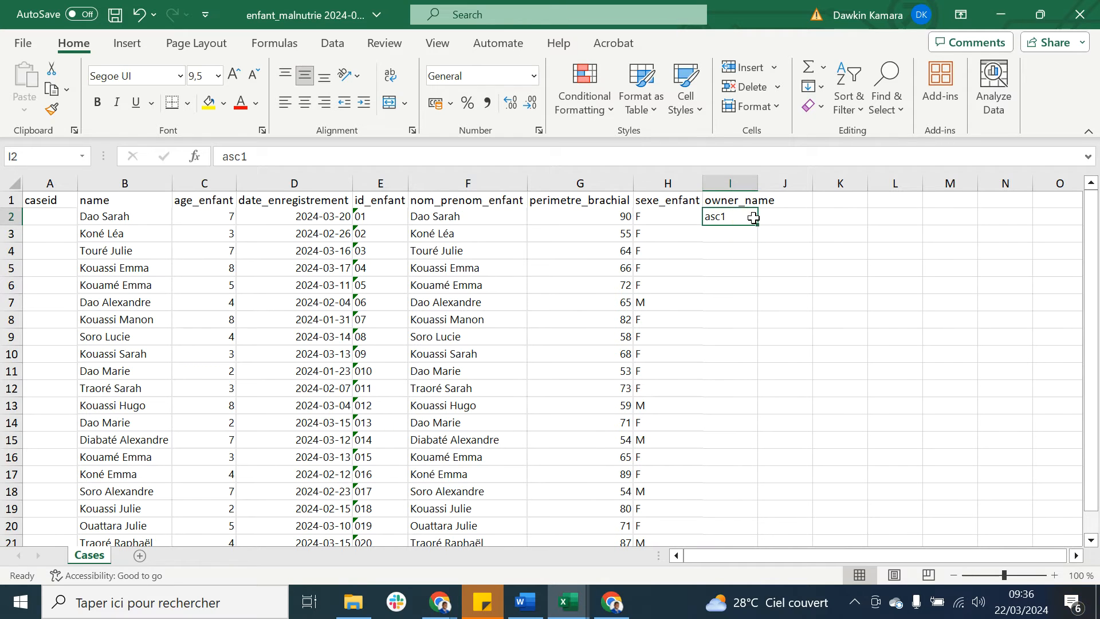
mouse_move(759, 222)
left_mouse_down()
mouse_move(756, 240)
mouse_move(756, 220)
left_mouse_up()
left_click_drag(759, 225, 736, 398)
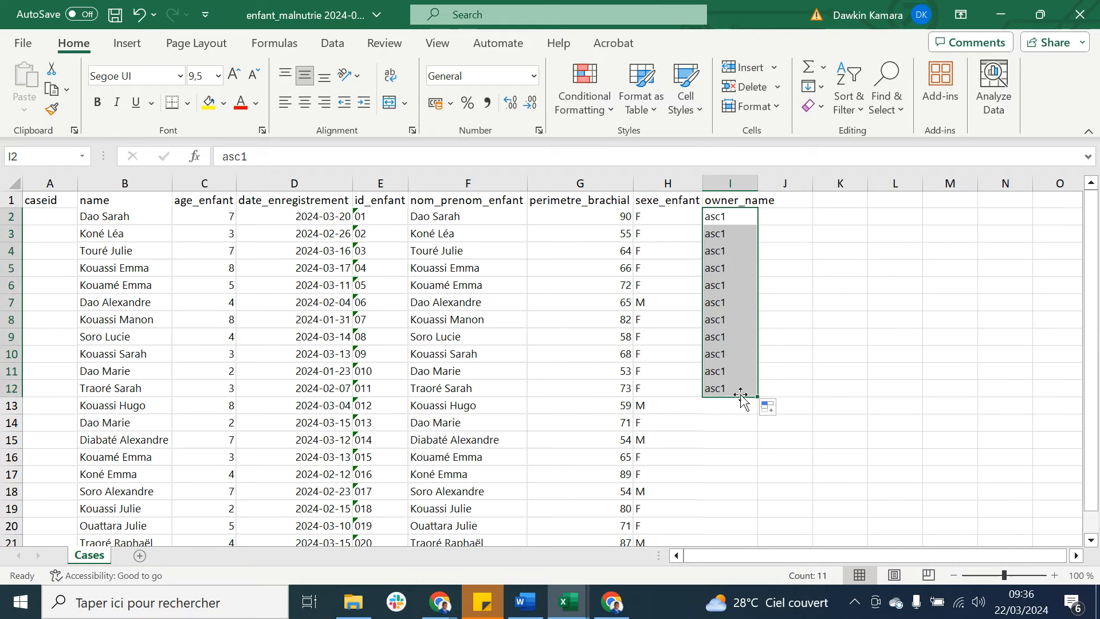
Step: Extend the owner_name series to asc2 in I13 and fill asc2 down through I21
left_click(739, 389)
left_click_drag(758, 397, 751, 407)
left_click(750, 407)
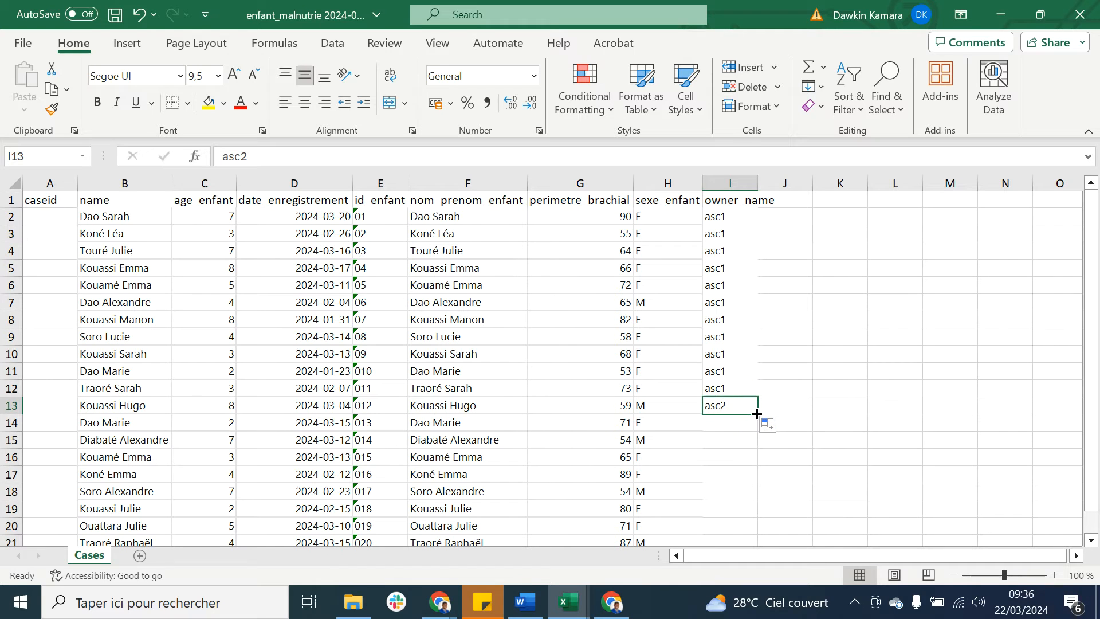
left_click_drag(757, 412, 738, 510)
left_click(808, 424)
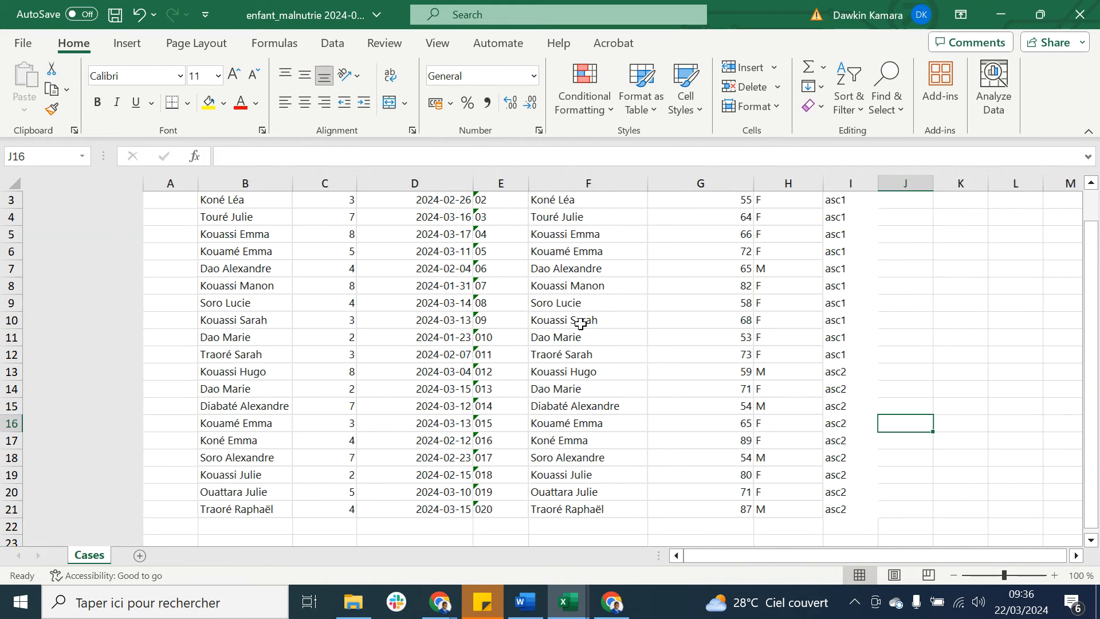
scroll(581, 323, "up", 1)
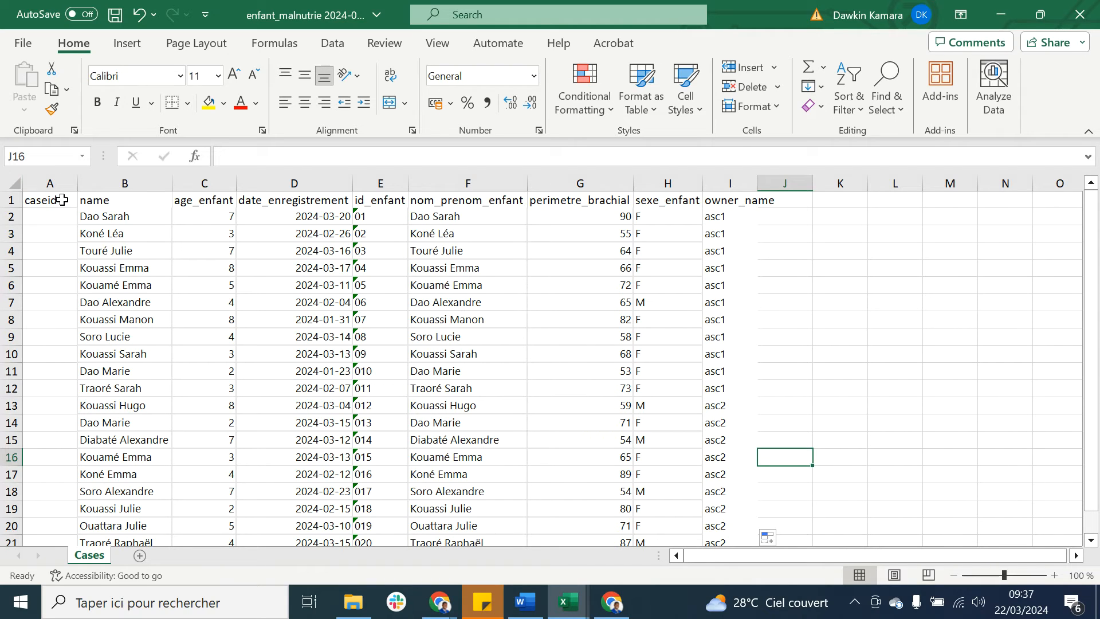
Step: Rename the caseid header in A1 to external_id and fit column A's width to its content
left_click(62, 199)
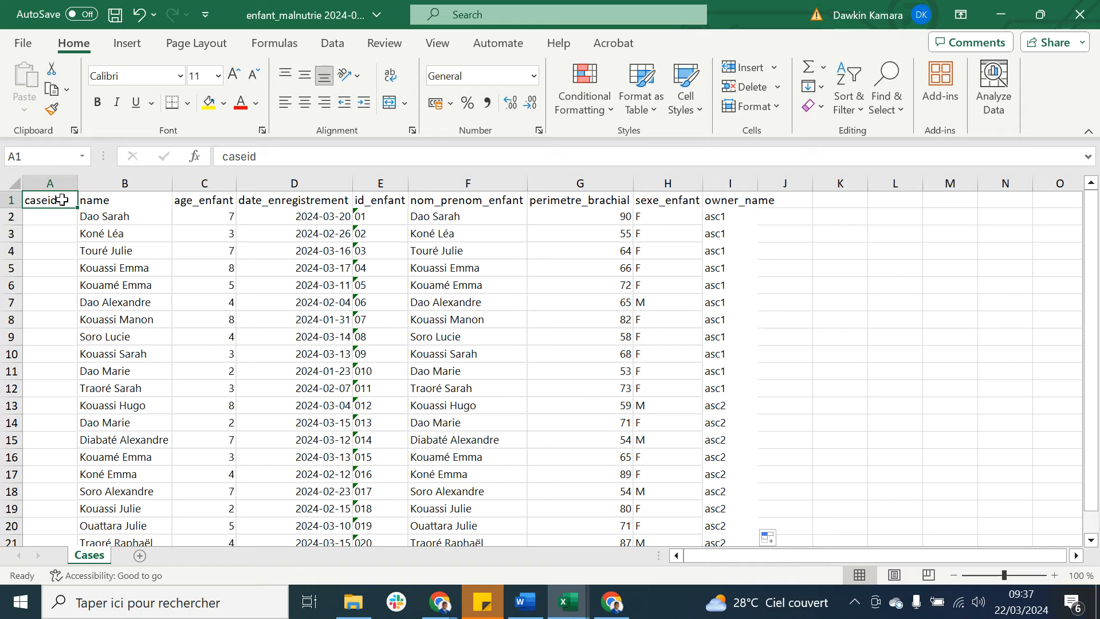
type("e")
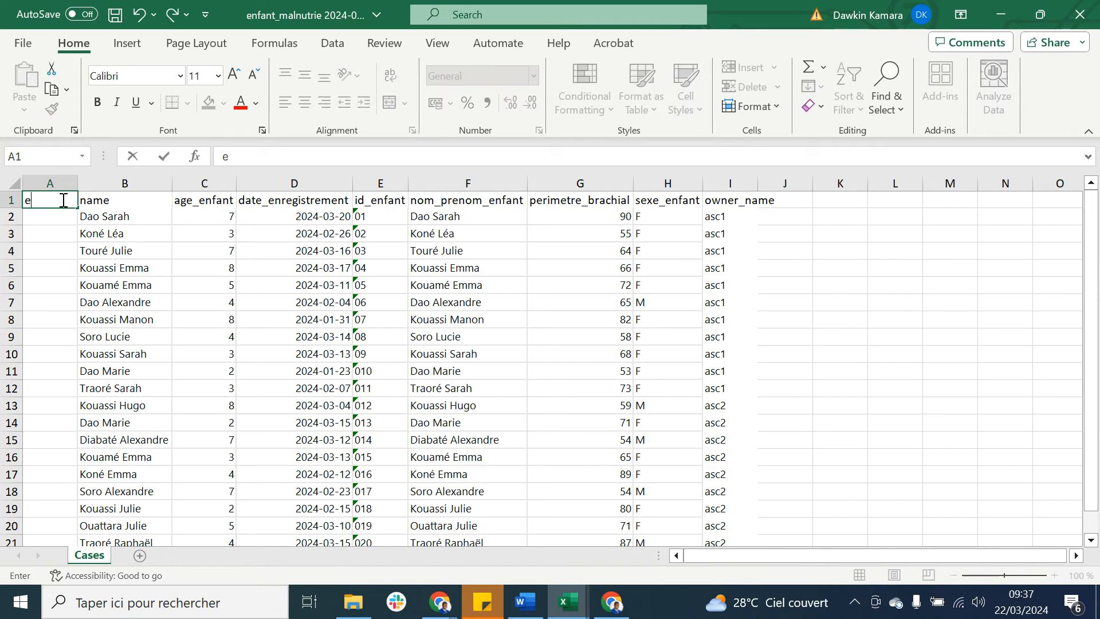
type("xternal_id")
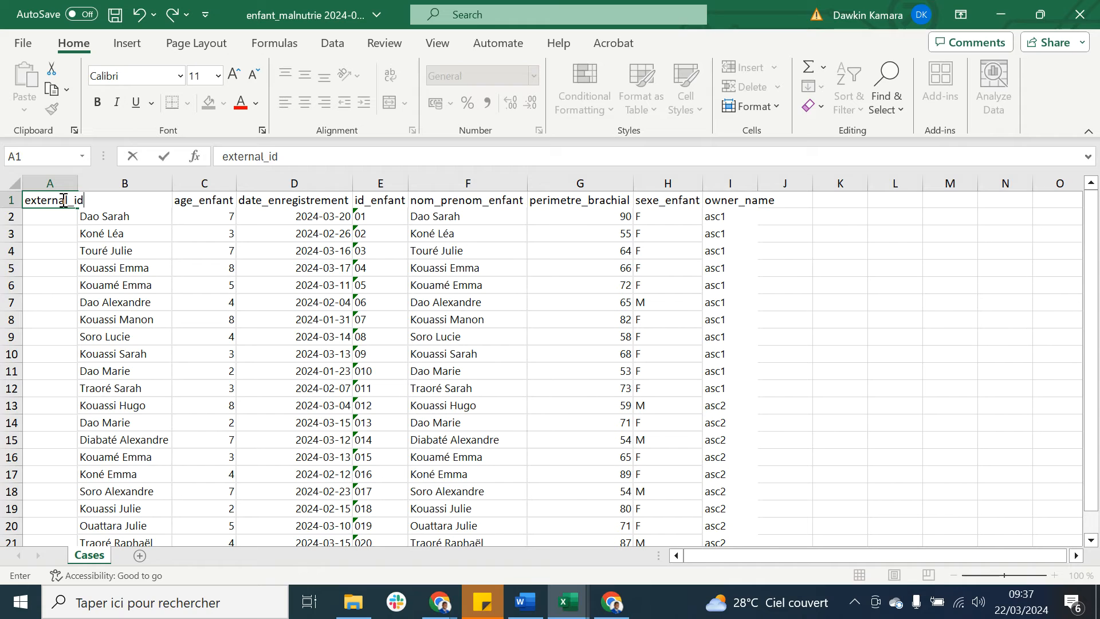
key("Return")
double_click(77, 188)
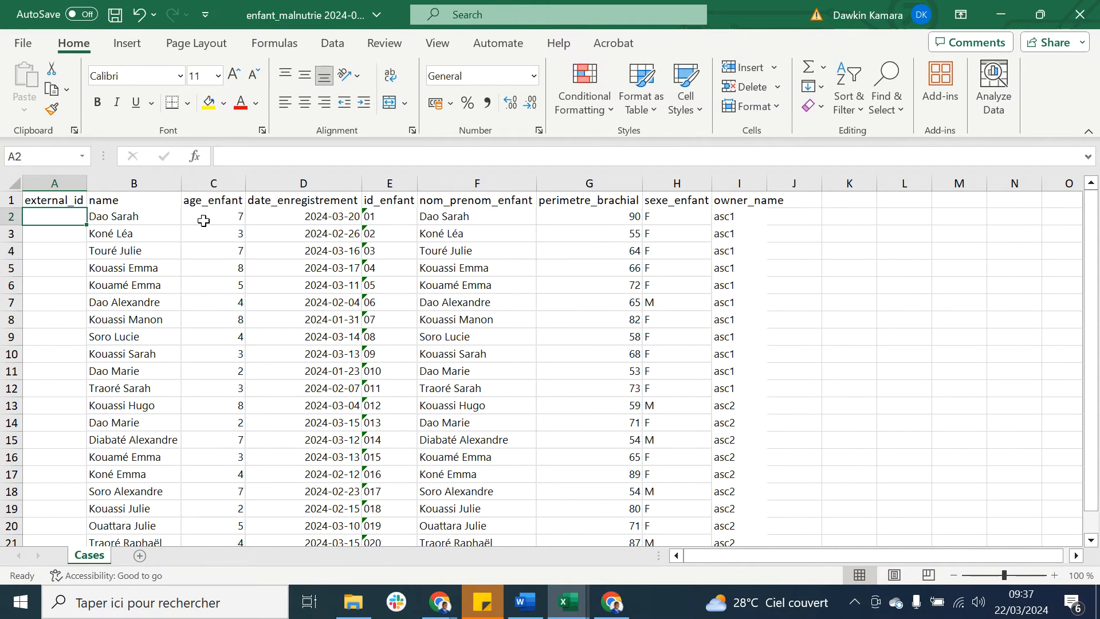
Step: Copy the id_enfant values E2:E21 into the external_id column from A2 and save the workbook
left_click_drag(395, 217, 397, 502)
key("ctrl+c")
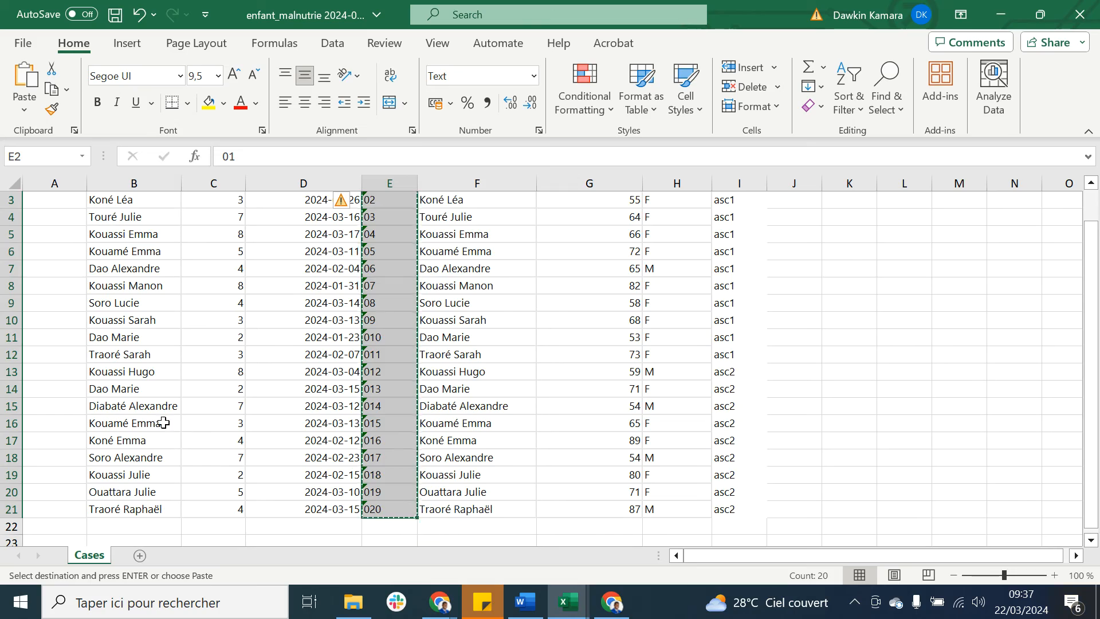
scroll(155, 419, "up", 1)
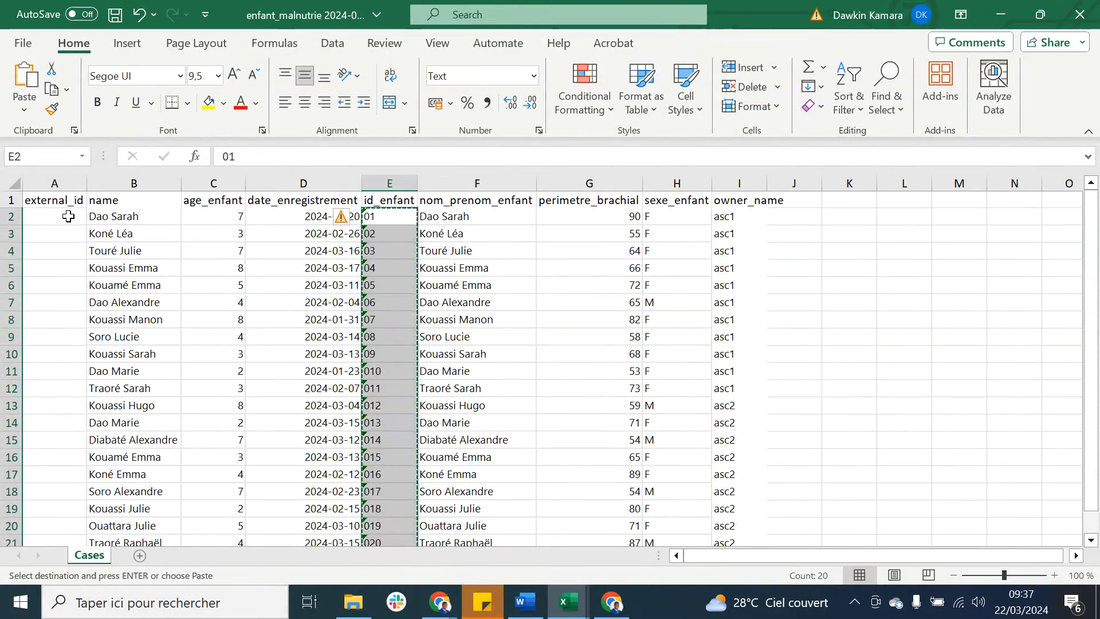
left_click(70, 217)
key("ctrl+v")
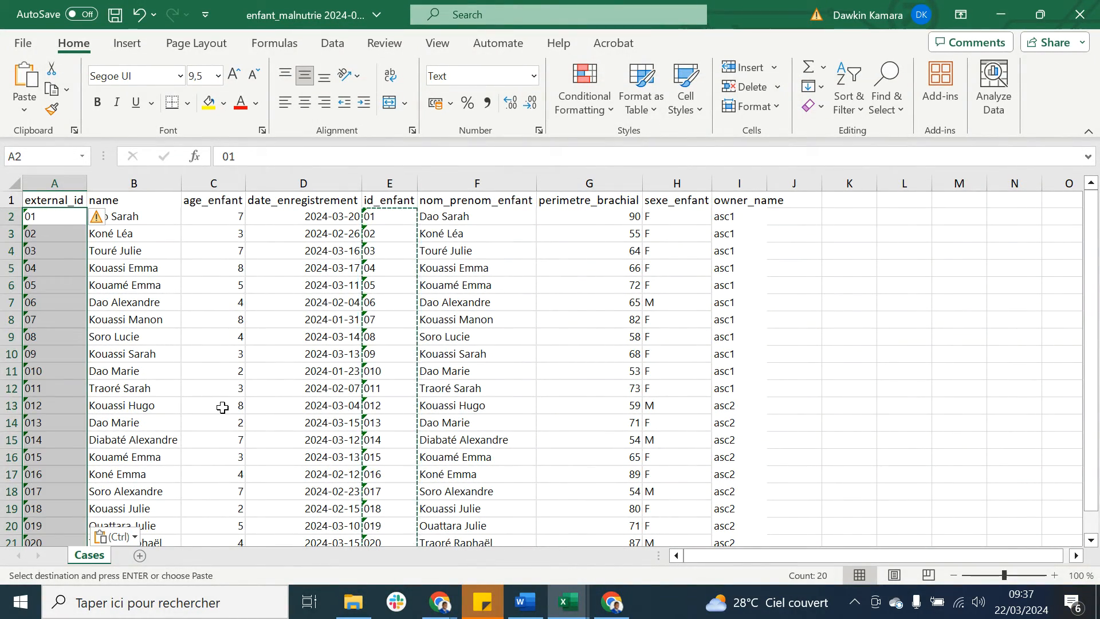
scroll(297, 394, "down", 2)
scroll(300, 396, "up", 2)
key("Escape")
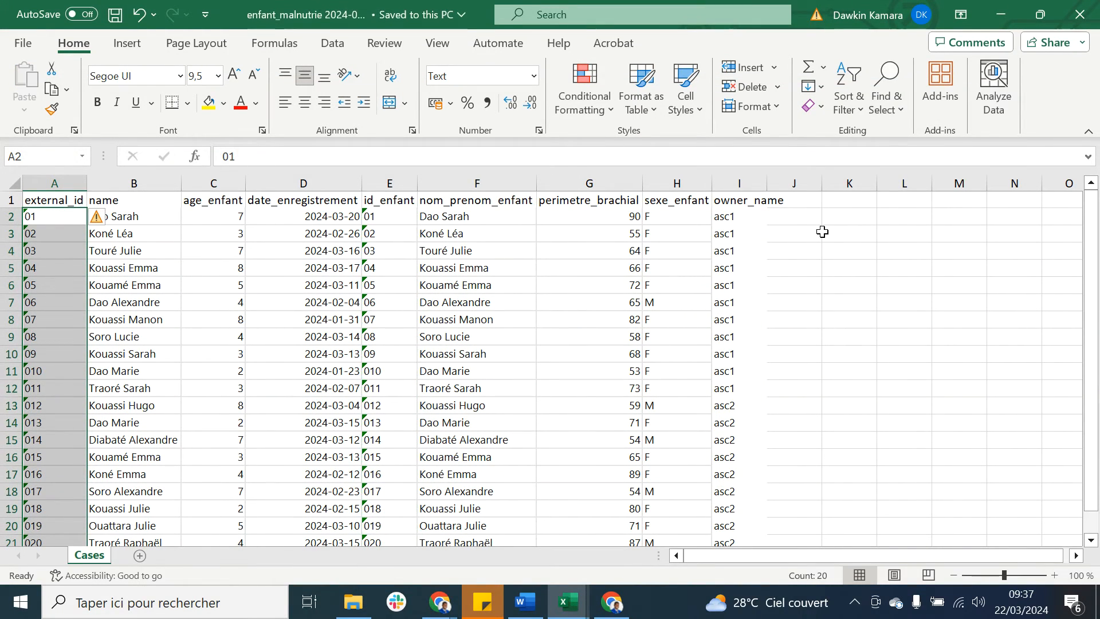
left_click(848, 223)
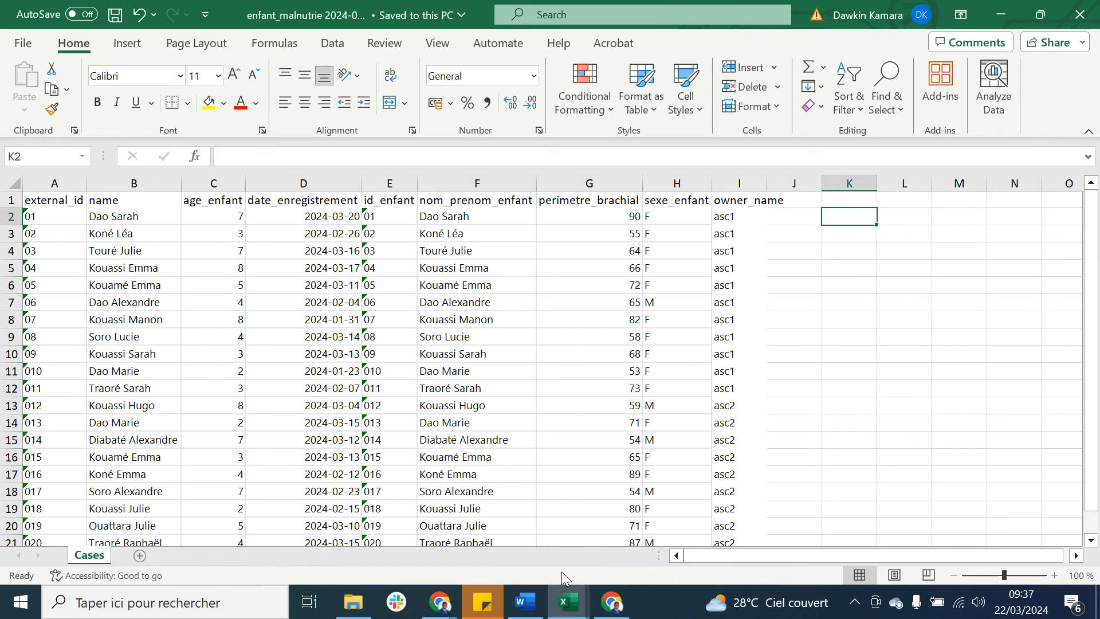
Step: Switch to the Chrome window with CommCare's case data export and open the Import Cases from Excel page
mouse_move(440, 601)
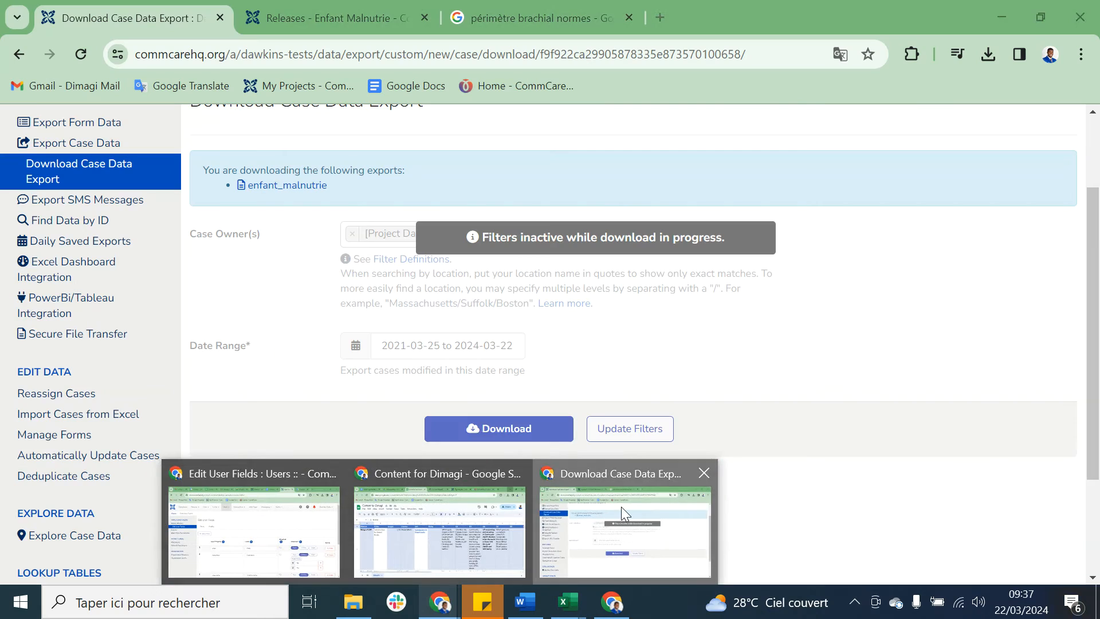
left_click(621, 506)
scroll(373, 312, "up", 1)
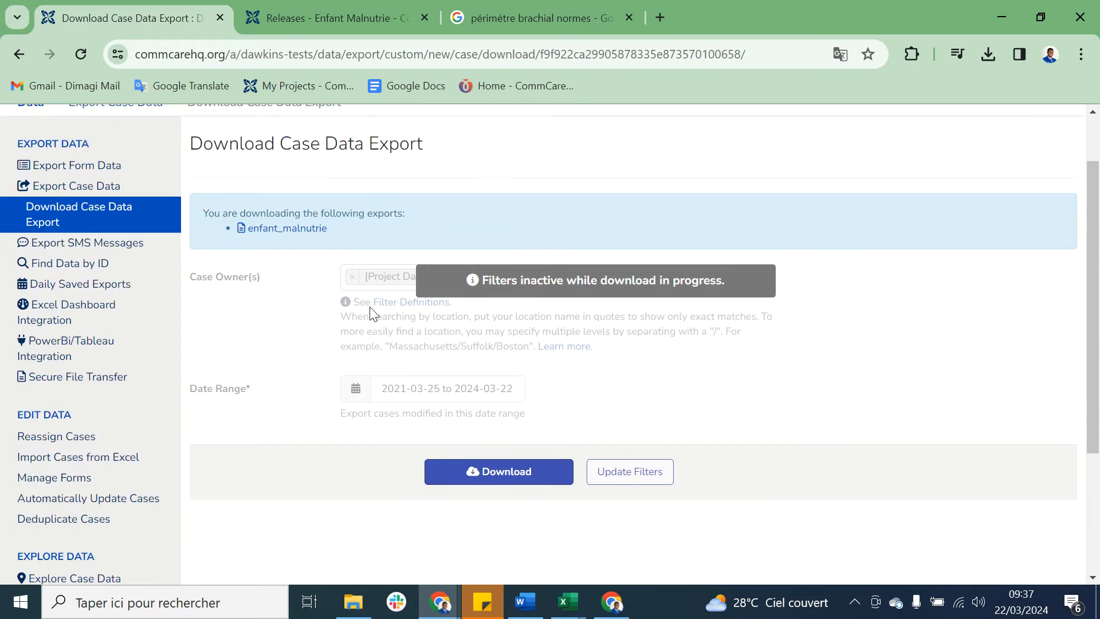
scroll(369, 310, "up", 2)
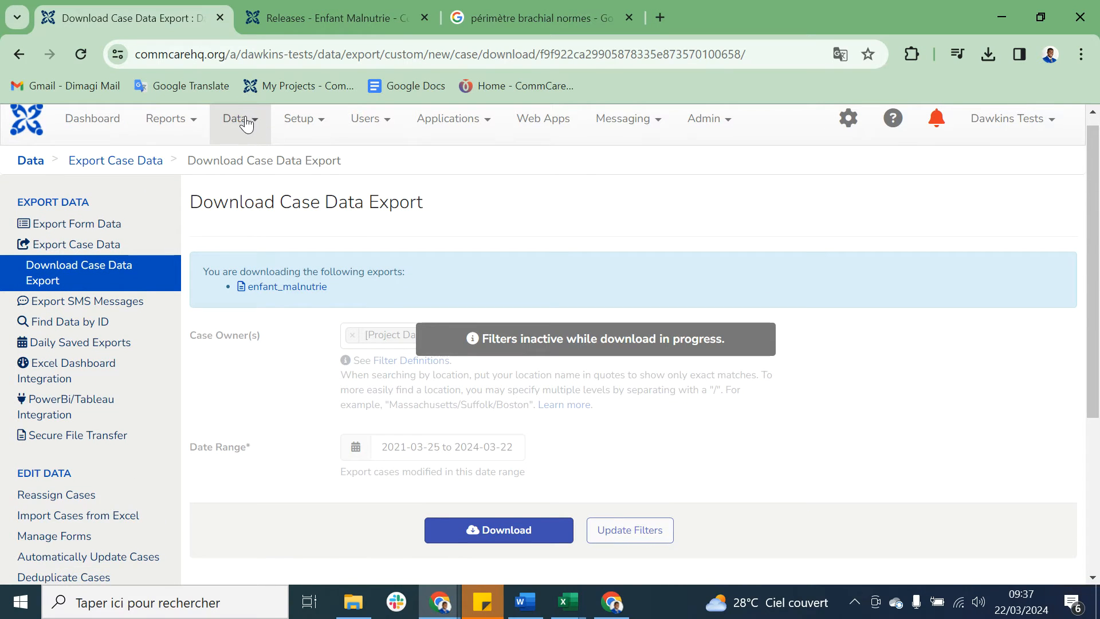
scroll(289, 352, "down", 2)
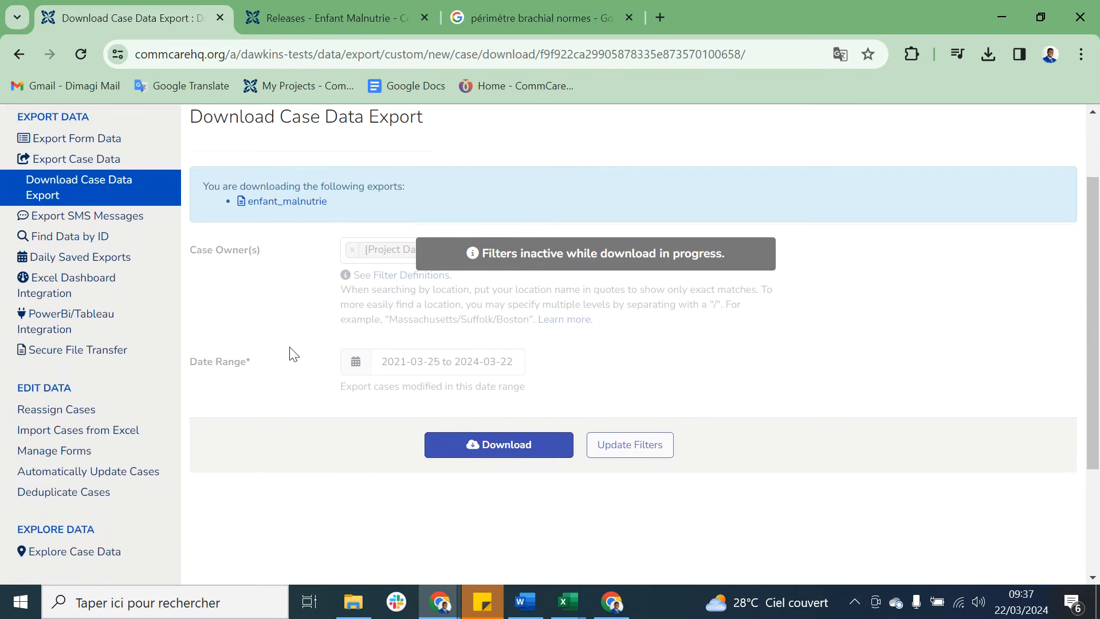
left_click(124, 436)
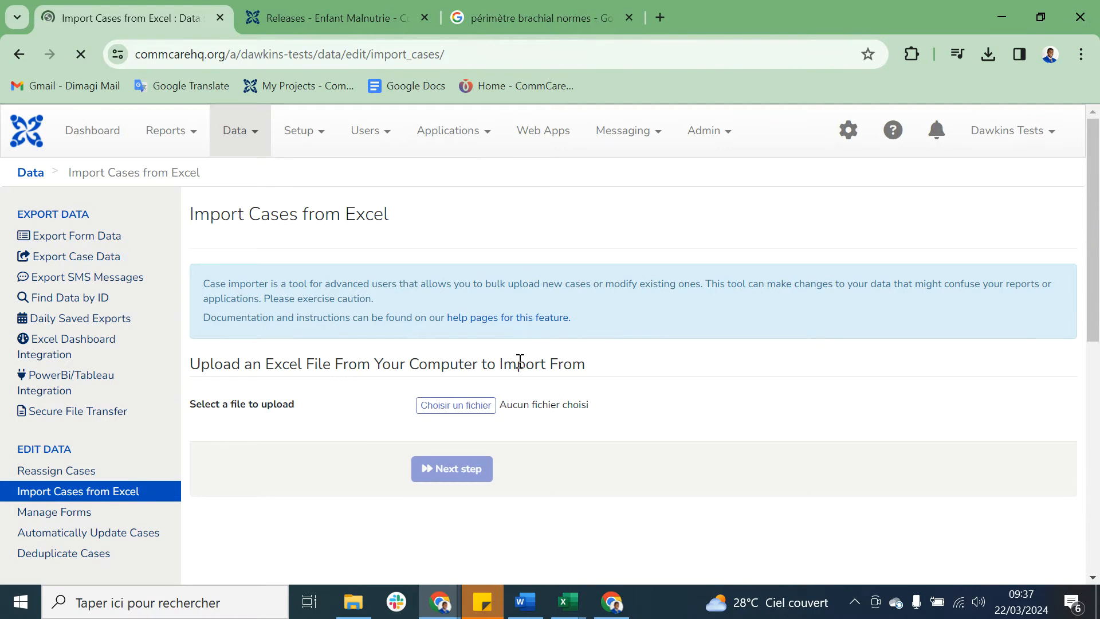
Step: Choose the file enfant_malnutrie 2024-03-22 from Téléchargements for upload and continue to the case options
scroll(518, 361, "down", 1)
left_click(484, 335)
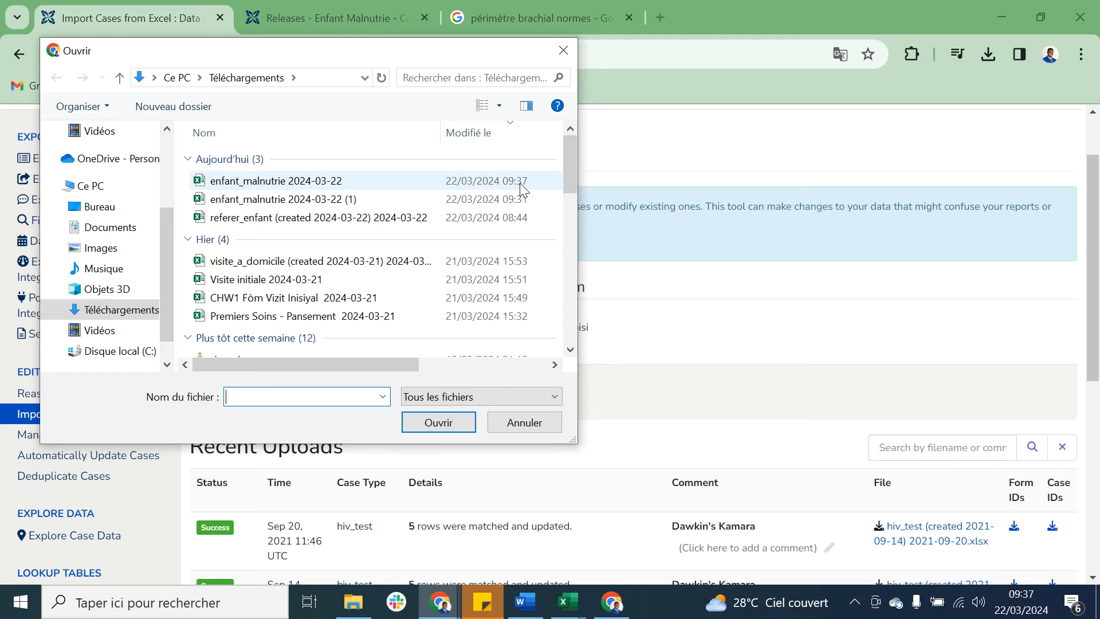
double_click(324, 180)
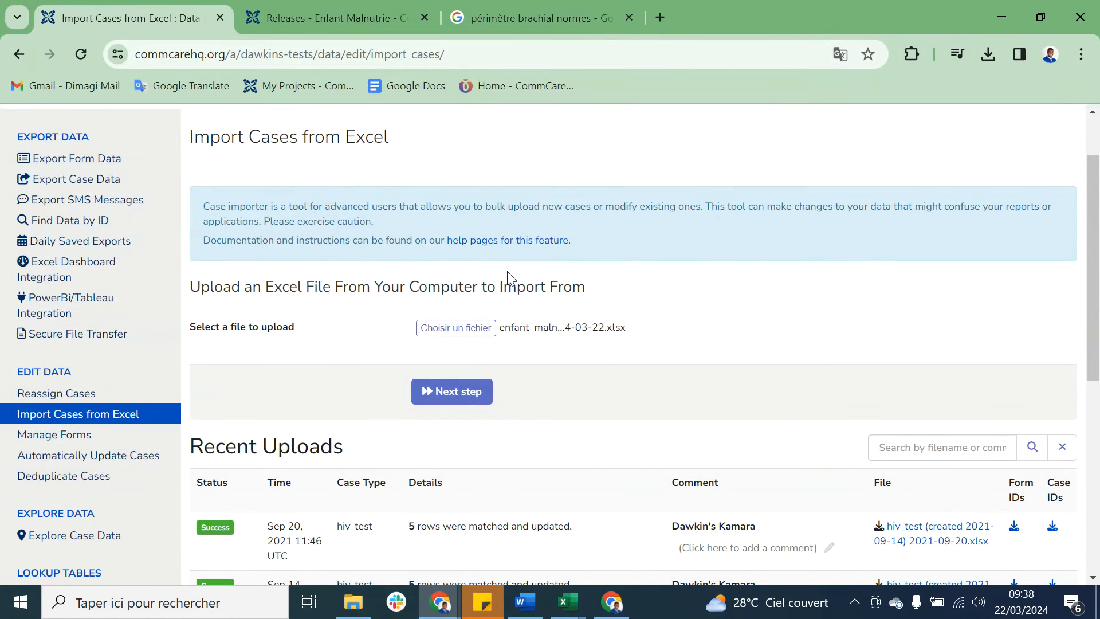
scroll(604, 359, "down", 3)
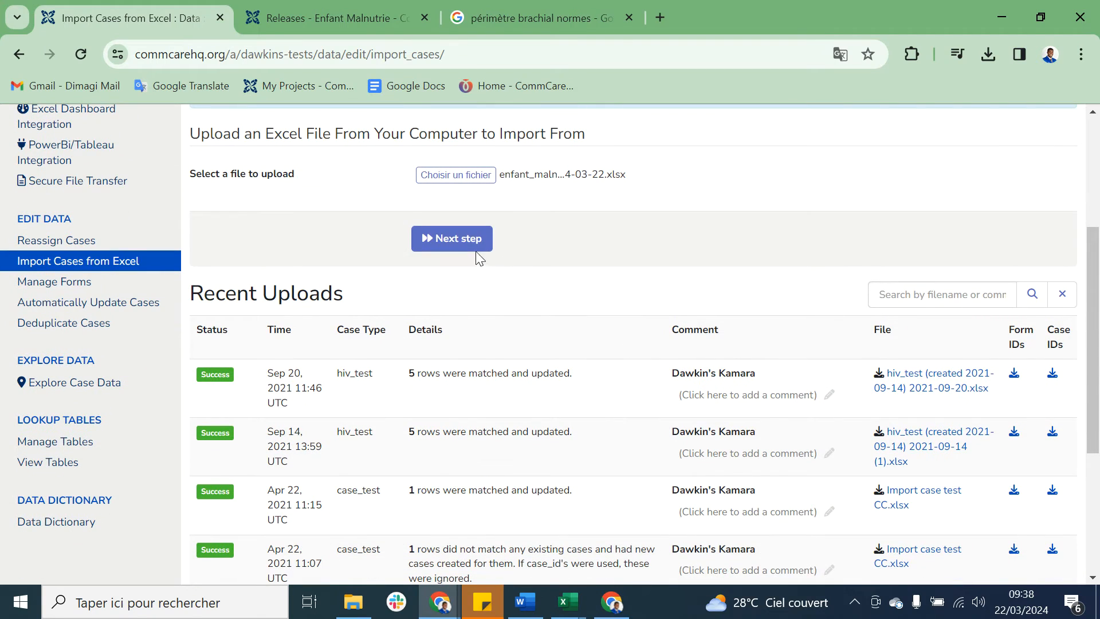
left_click(469, 243)
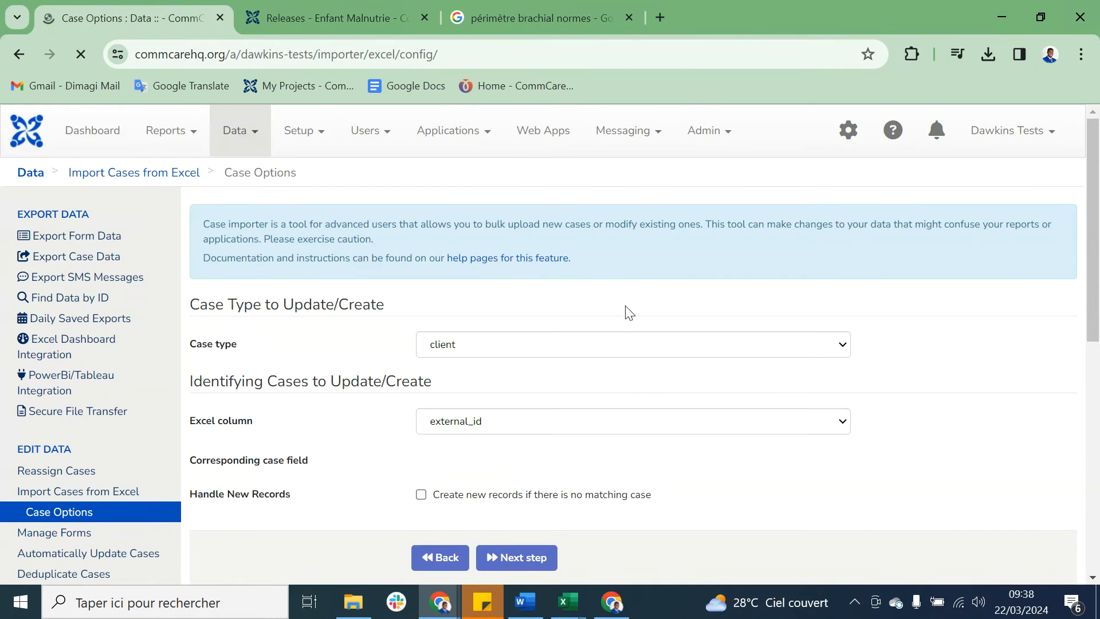
Step: Set the case type to enfant_malnutrie, match external_id to External ID, allow creating new records without a match, and continue
scroll(598, 390, "down", 2)
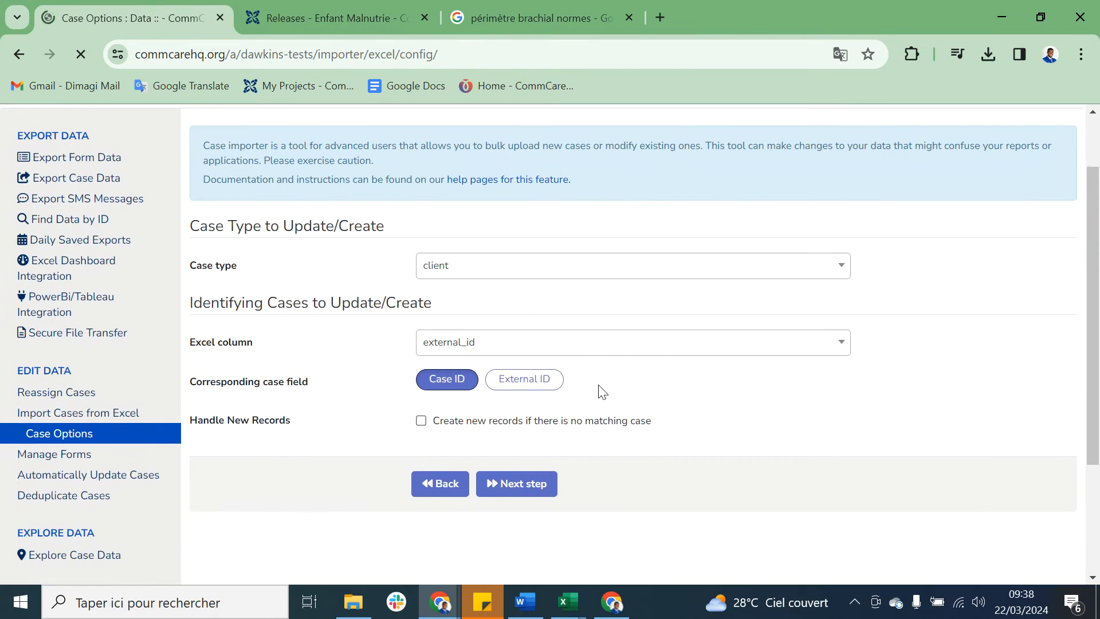
left_click(520, 269)
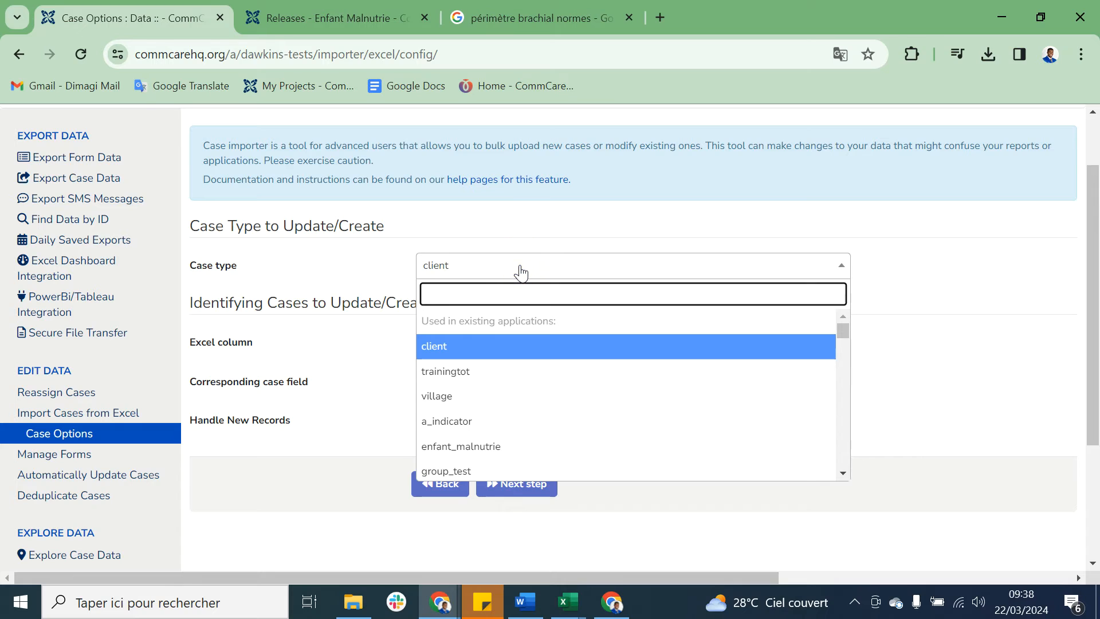
type("enf")
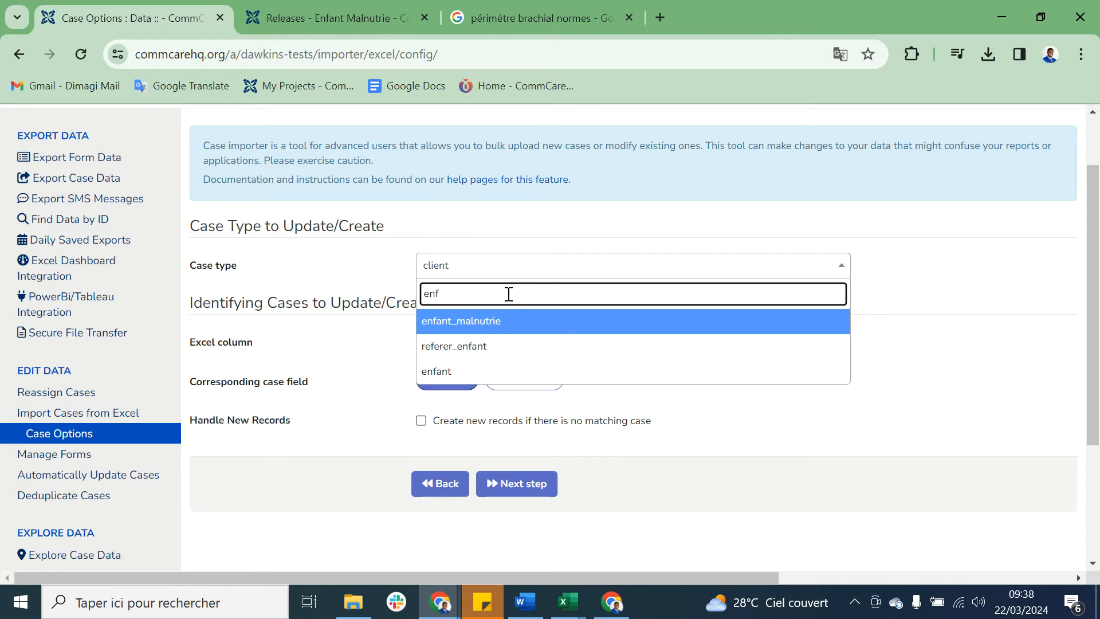
left_click(489, 327)
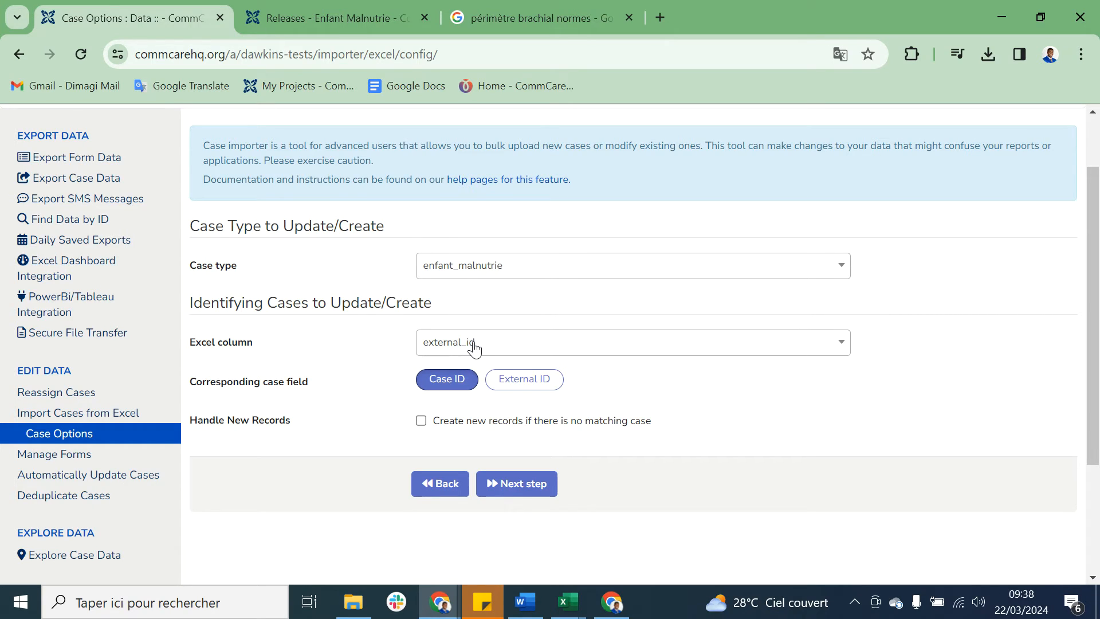
left_click(524, 382)
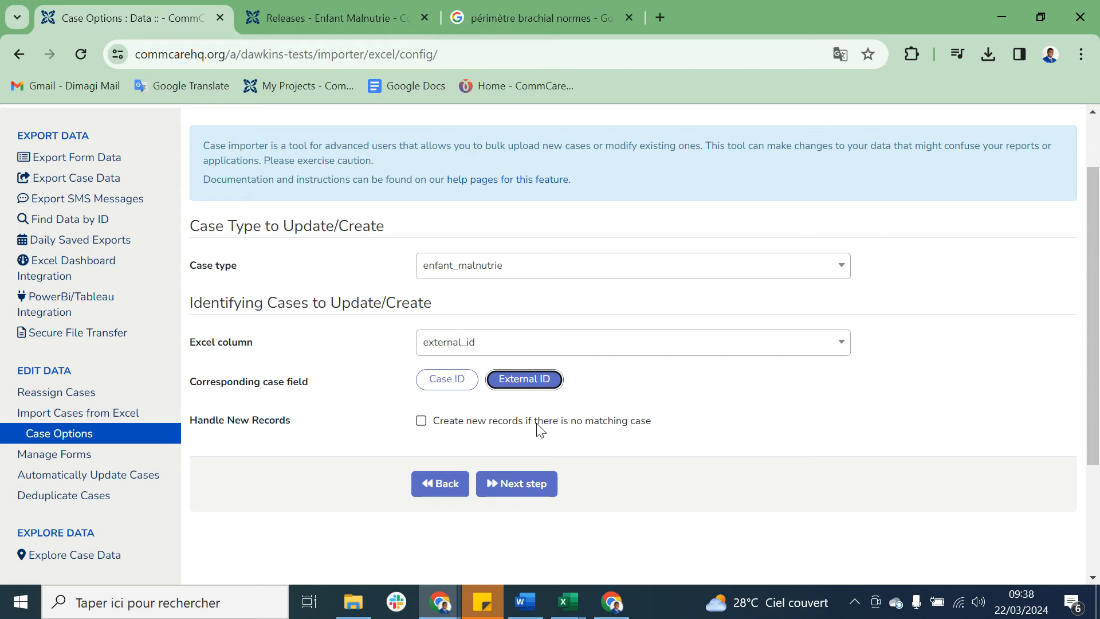
left_click(421, 421)
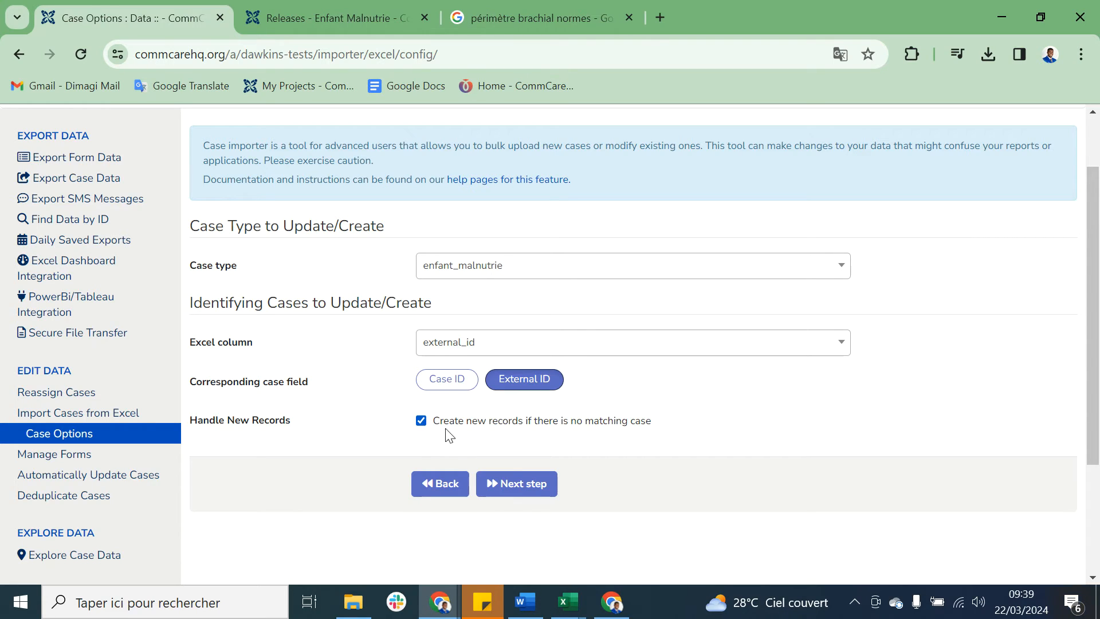
left_click(514, 488)
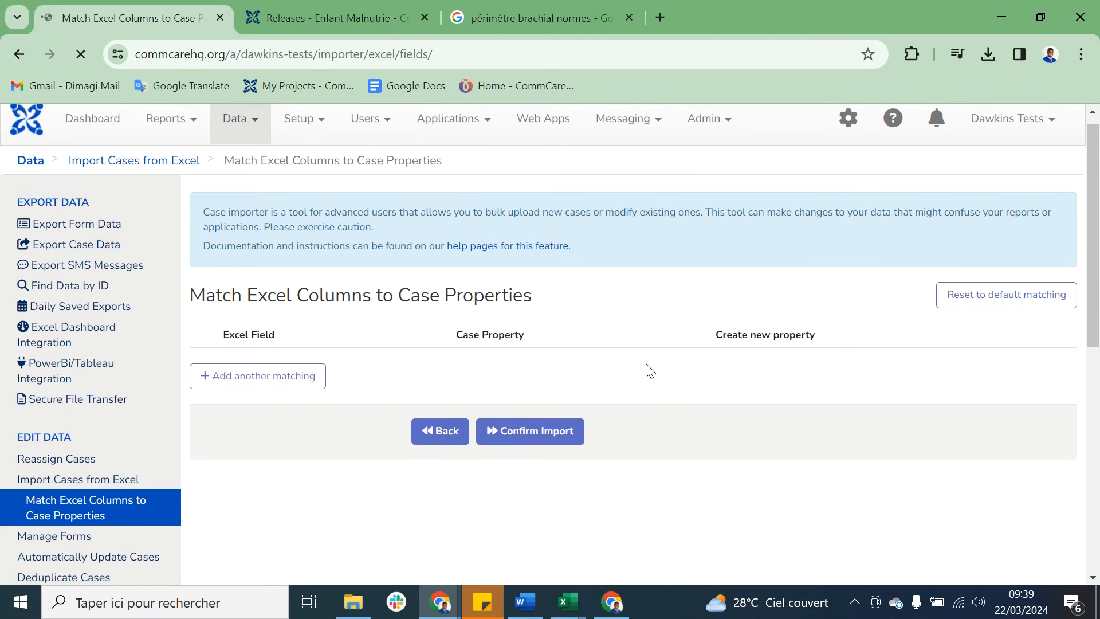
Step: Review the matching of Excel columns to case properties, including owner_name, and confirm the import
scroll(649, 371, "down", 3)
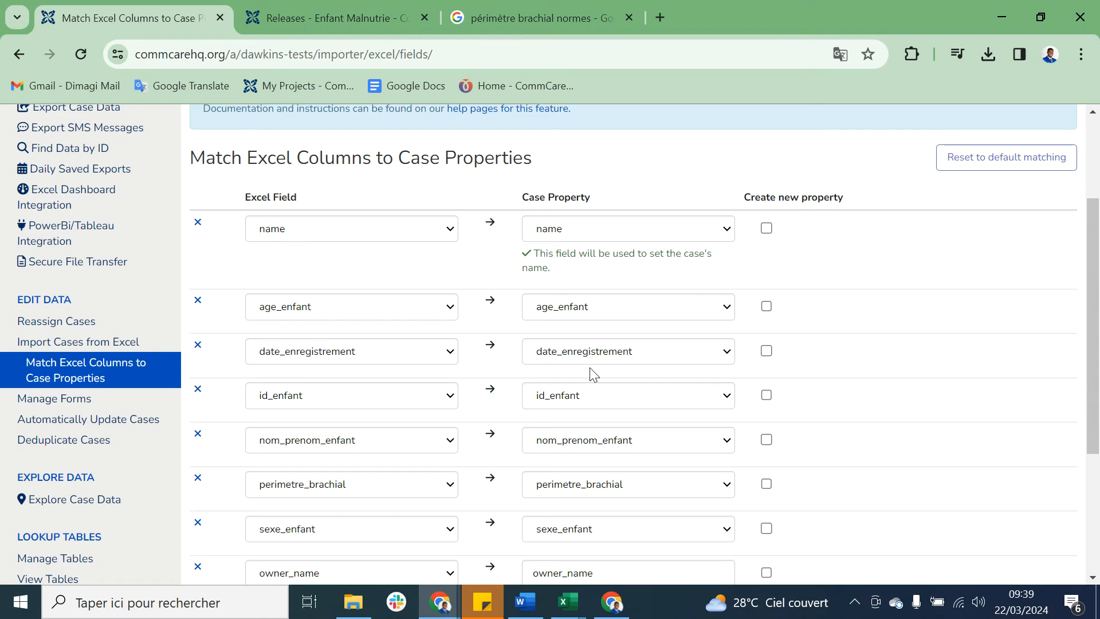
scroll(504, 387, "down", 1)
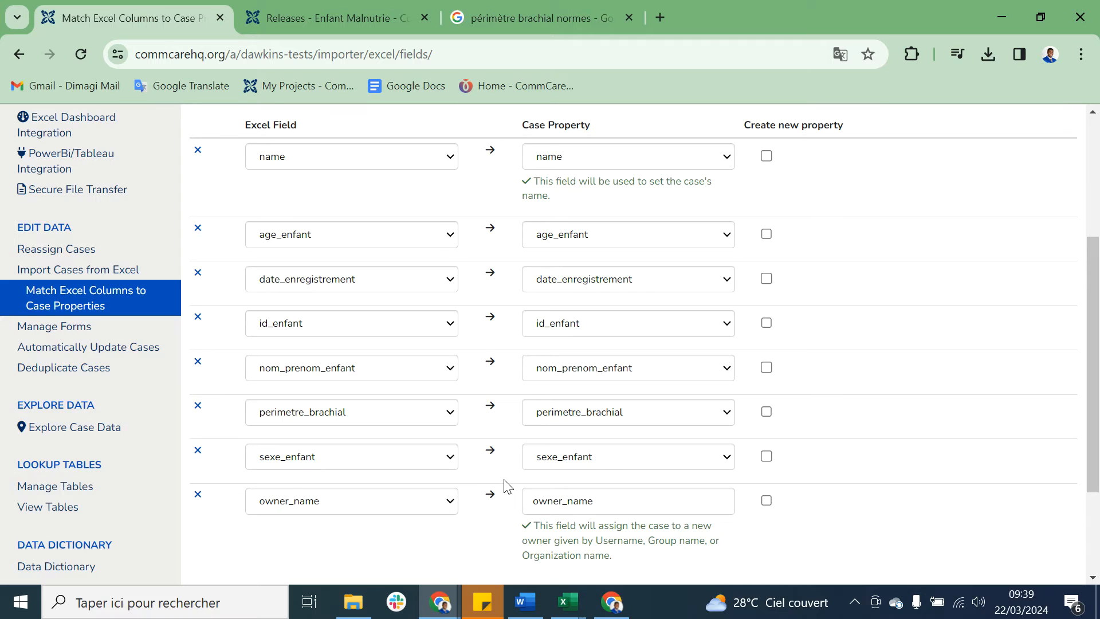
scroll(506, 487, "down", 2)
scroll(507, 487, "up", 4)
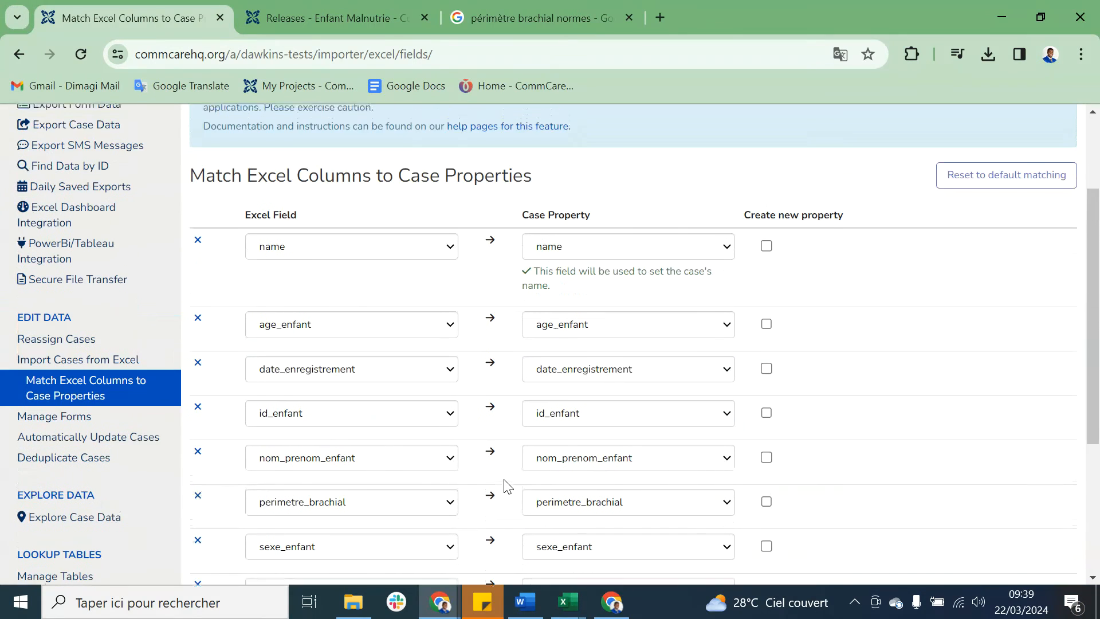
scroll(506, 486, "down", 3)
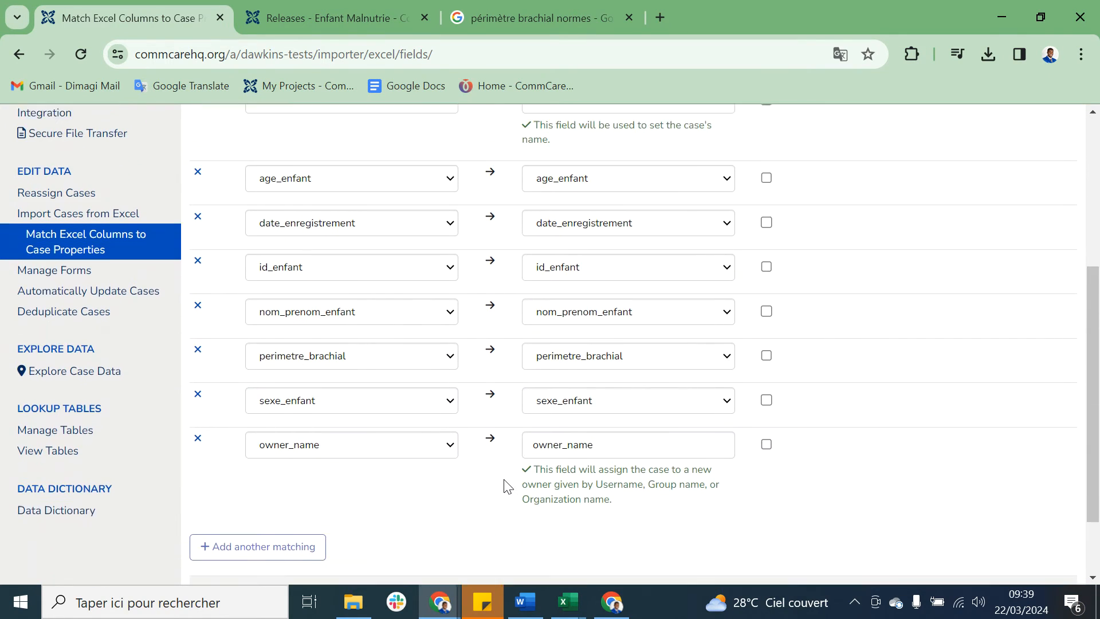
scroll(507, 486, "down", 2)
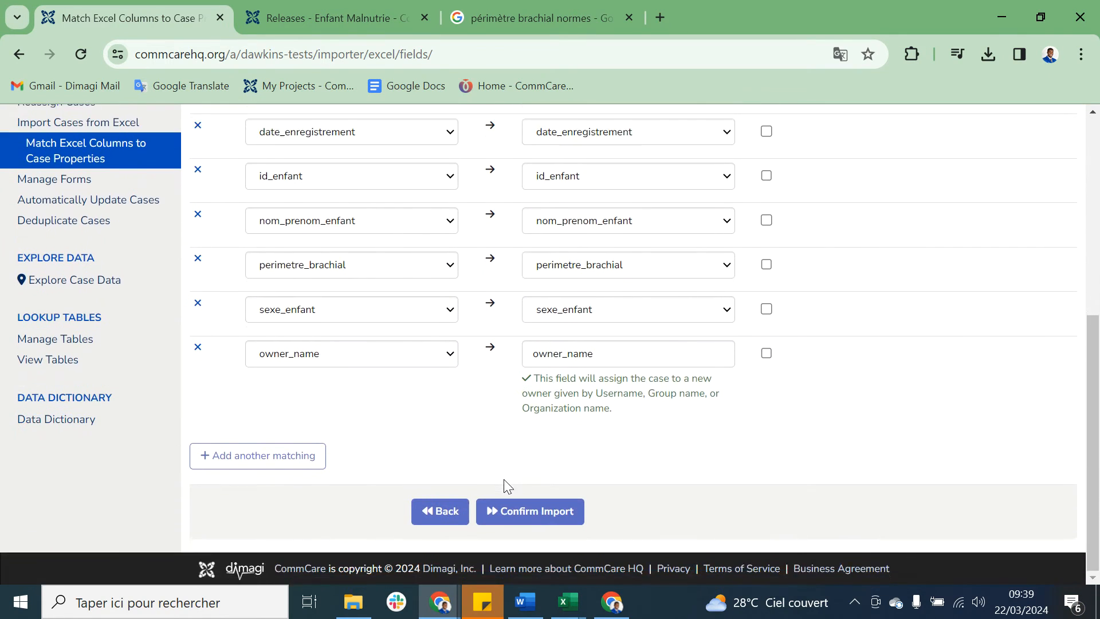
left_click(530, 511)
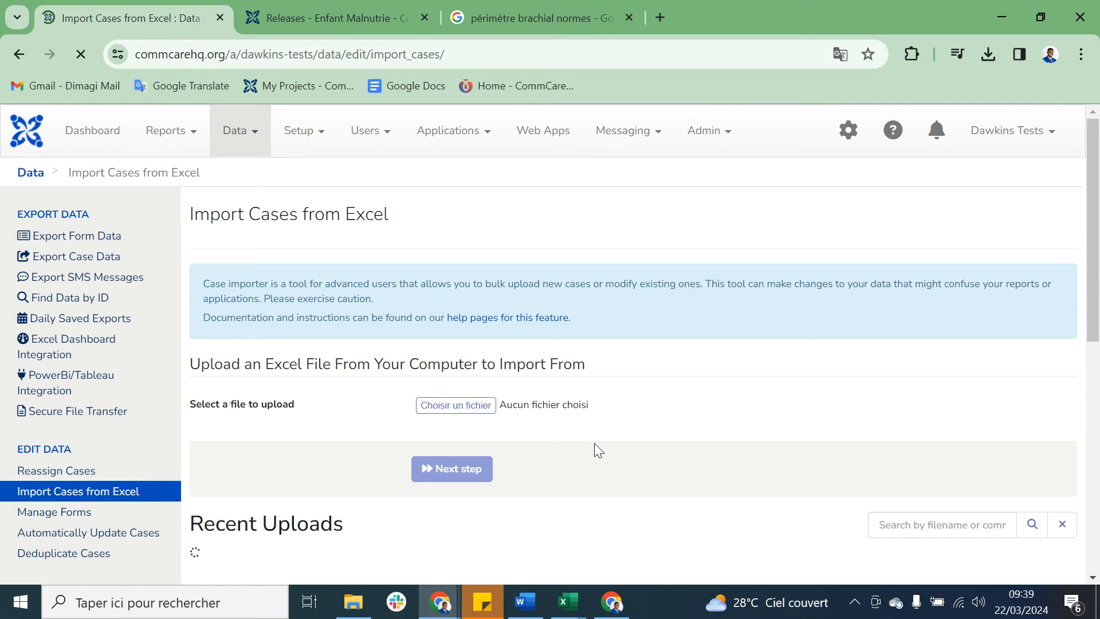
Step: Check the details of the new enfant_malnutrie import under Recent Uploads, leaving its comment blank
scroll(593, 442, "down", 5)
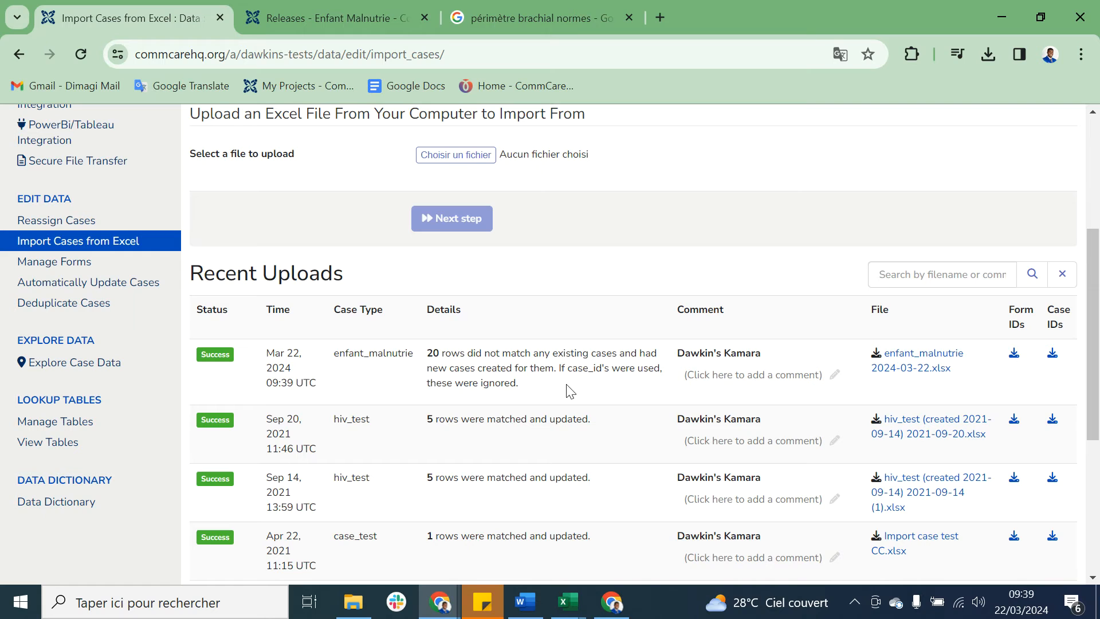
left_click(764, 376)
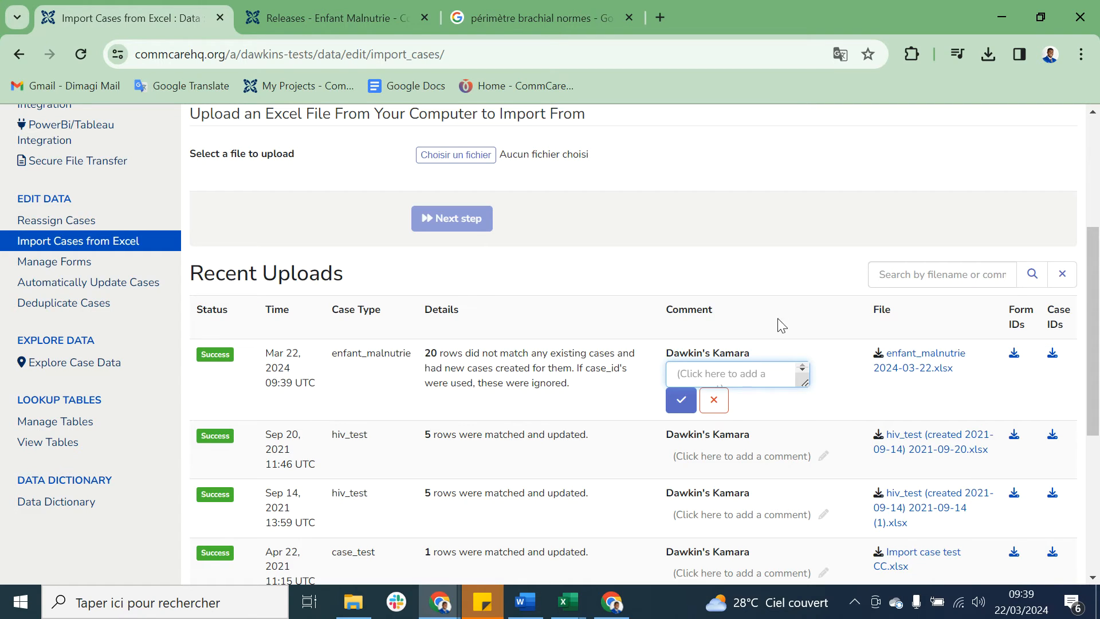
left_click(714, 404)
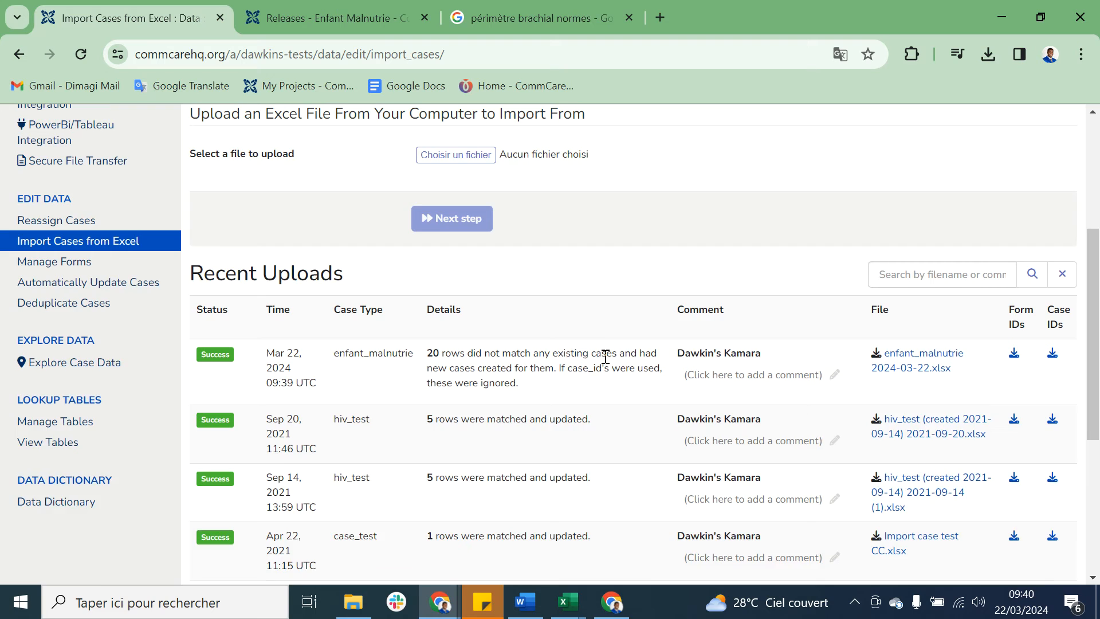
Step: Return to the Releases page of the Enfant Malnutrie application
scroll(605, 356, "up", 4)
left_click(365, 16)
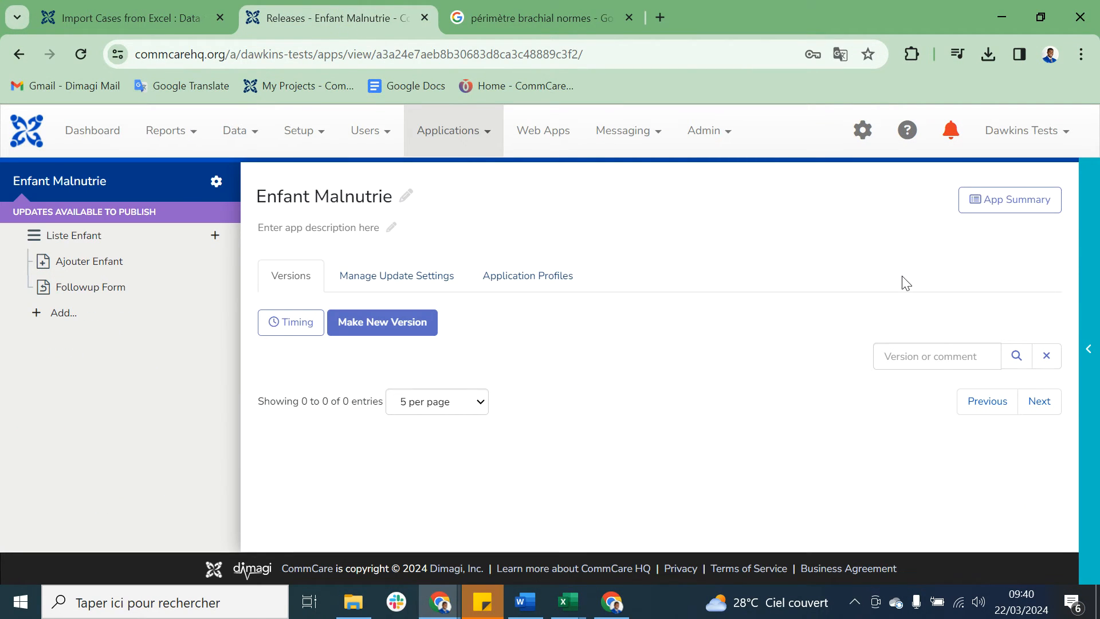
Step: Open the app preview, refresh the Enfant Malnutrie app and sync the mobile worker's data
left_click(1087, 266)
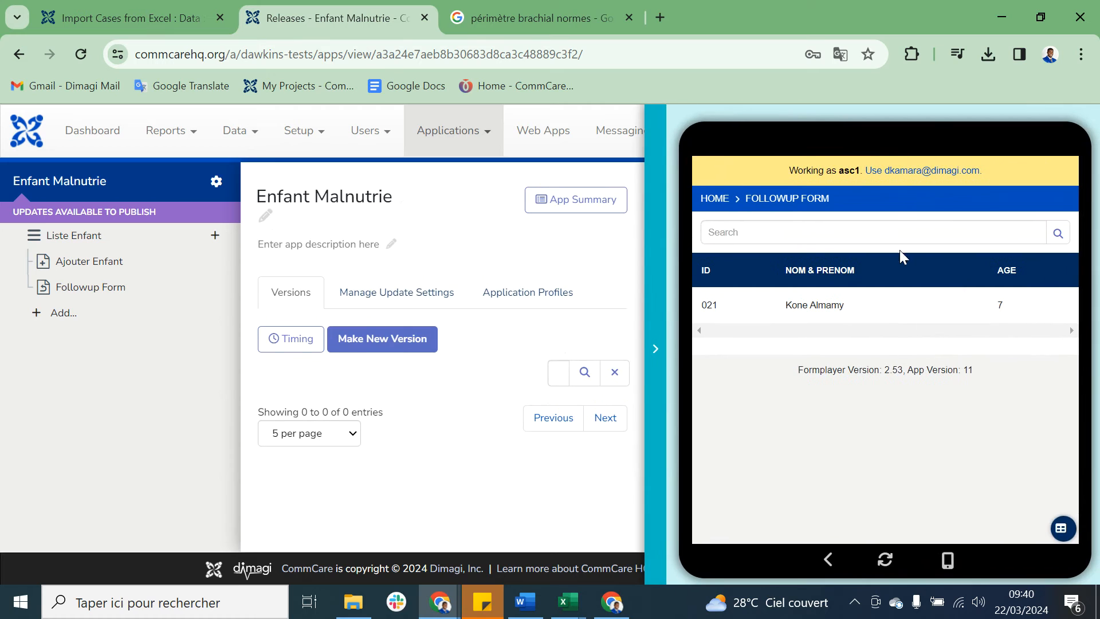
double_click(852, 172)
left_click(887, 562)
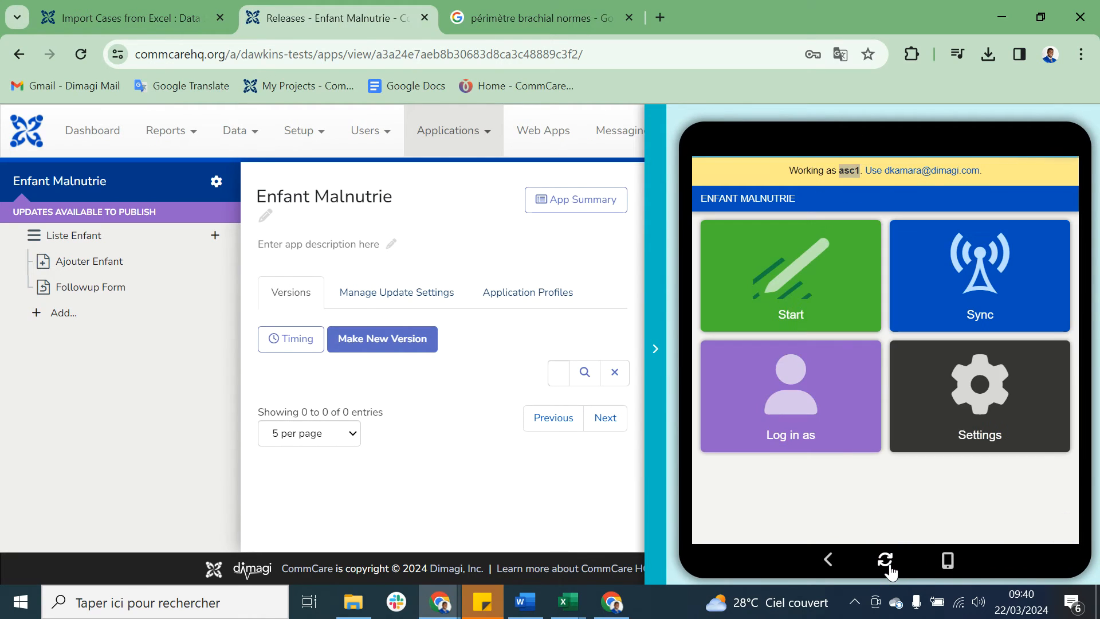
left_click(1027, 309)
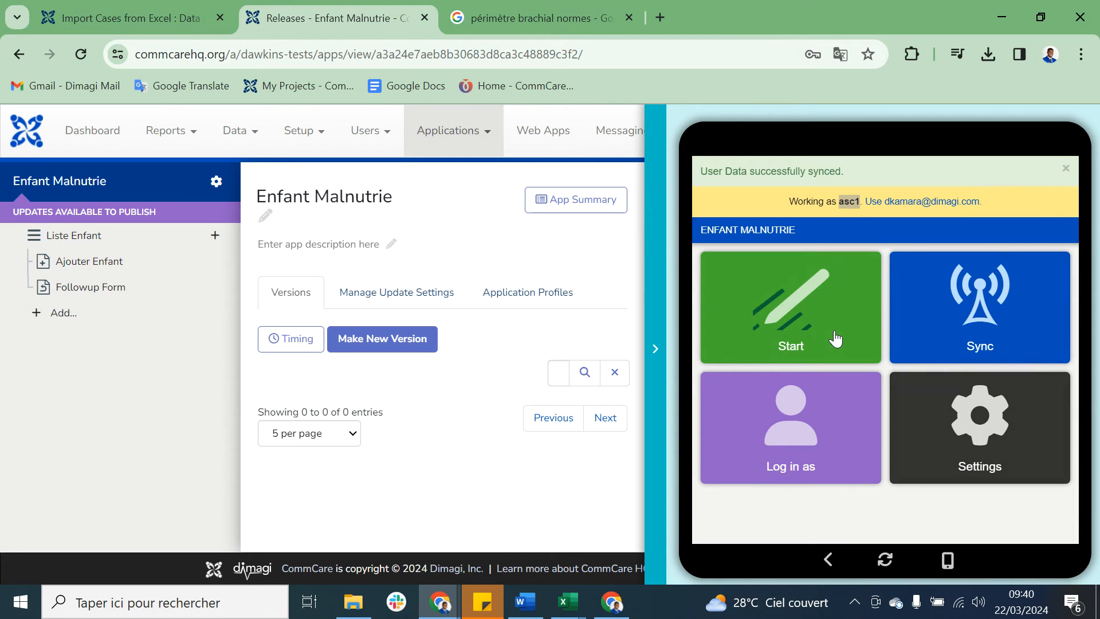
Step: Start the app, open the Followup Form case list under Liste Enfant and show 25 cases per page
left_click(814, 304)
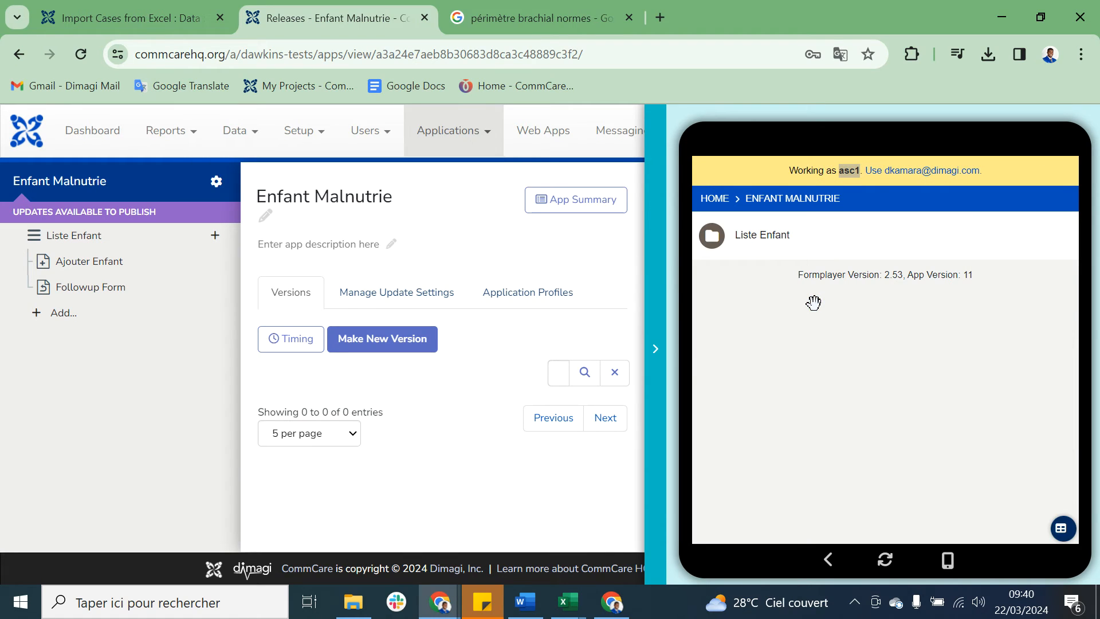
left_click(837, 245)
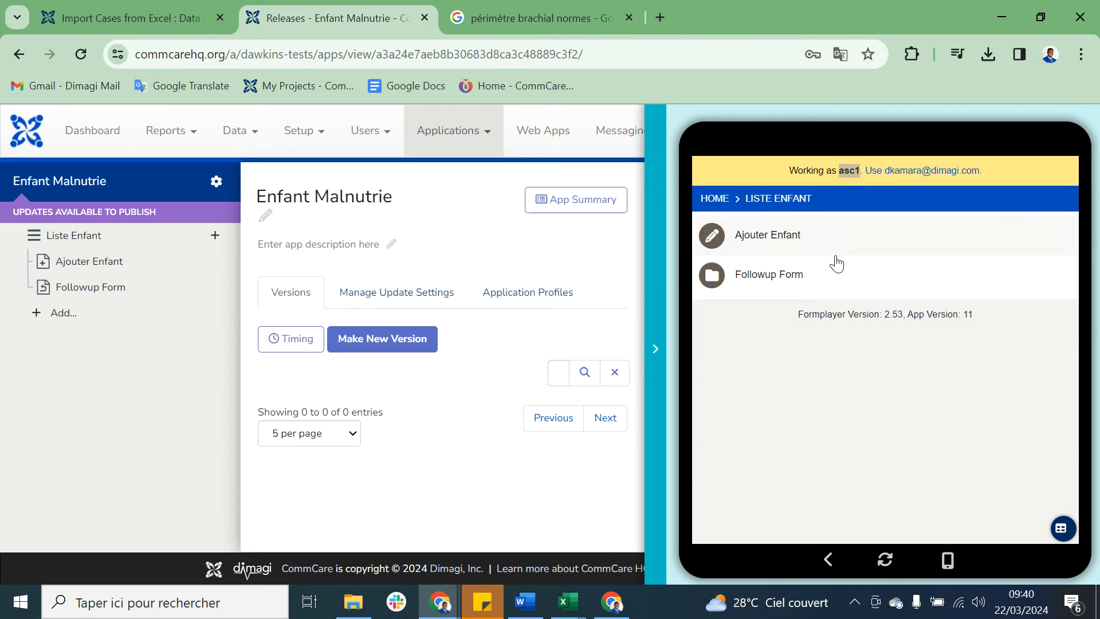
left_click(818, 278)
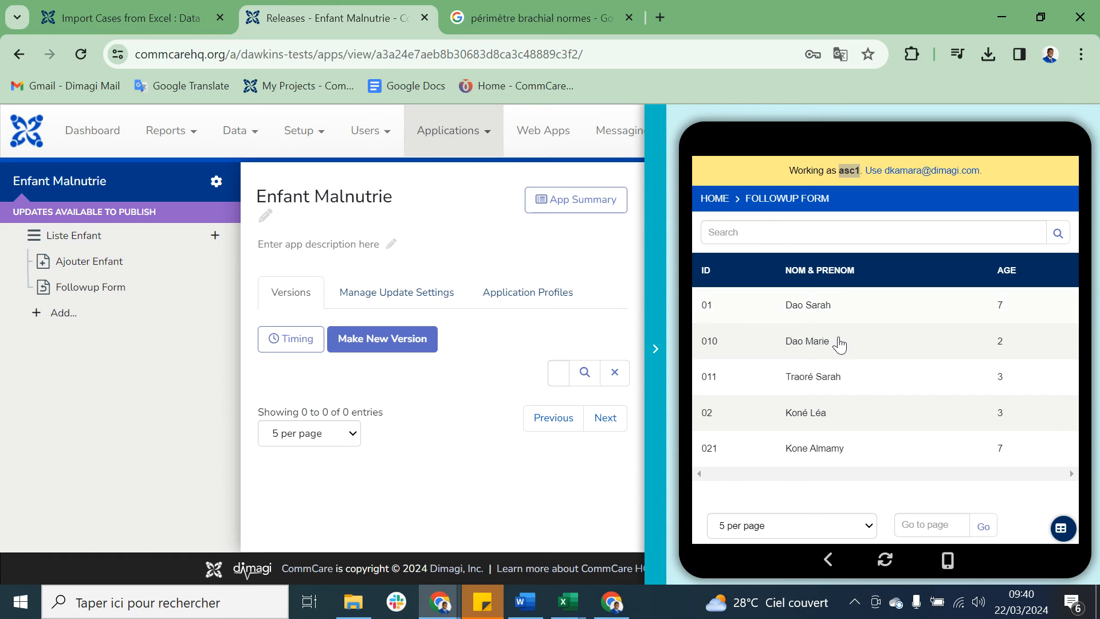
scroll(850, 468, "down", 1)
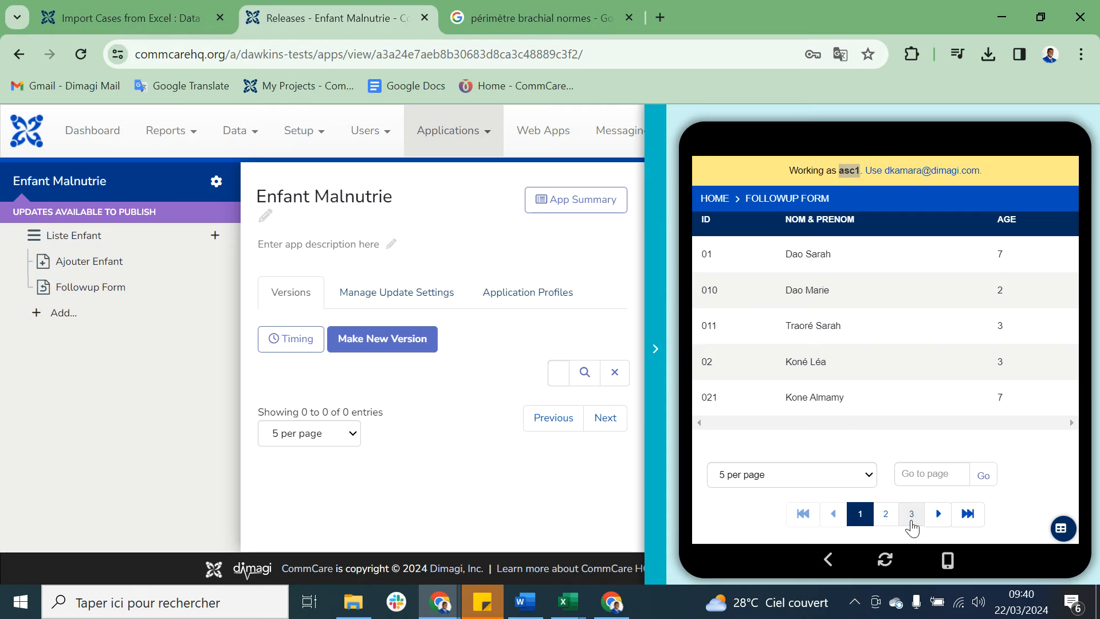
left_click(865, 477)
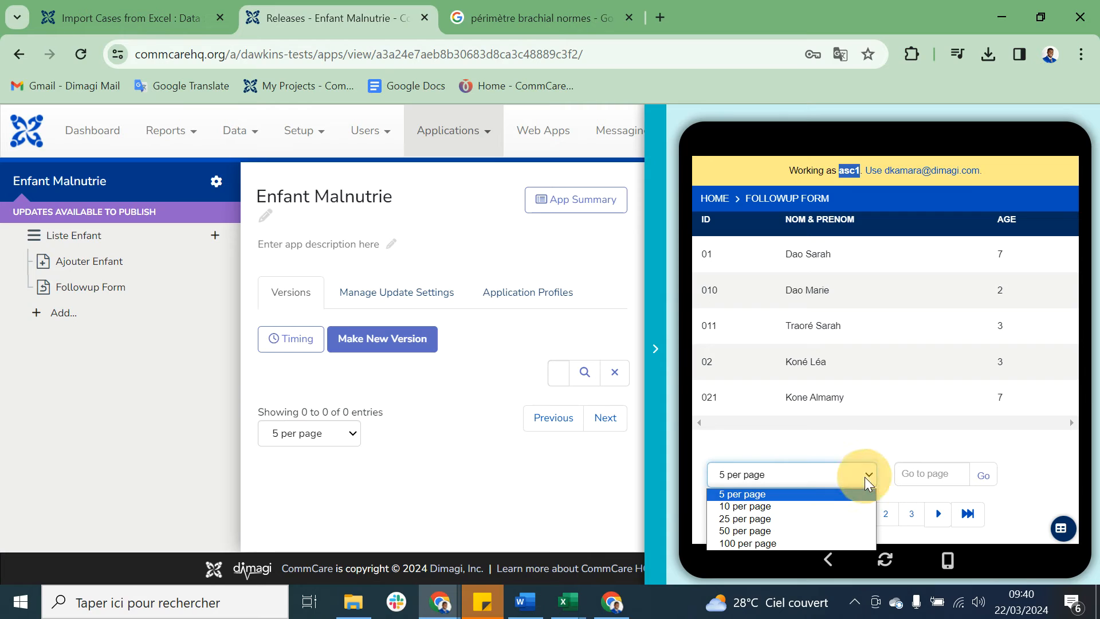
left_click(800, 520)
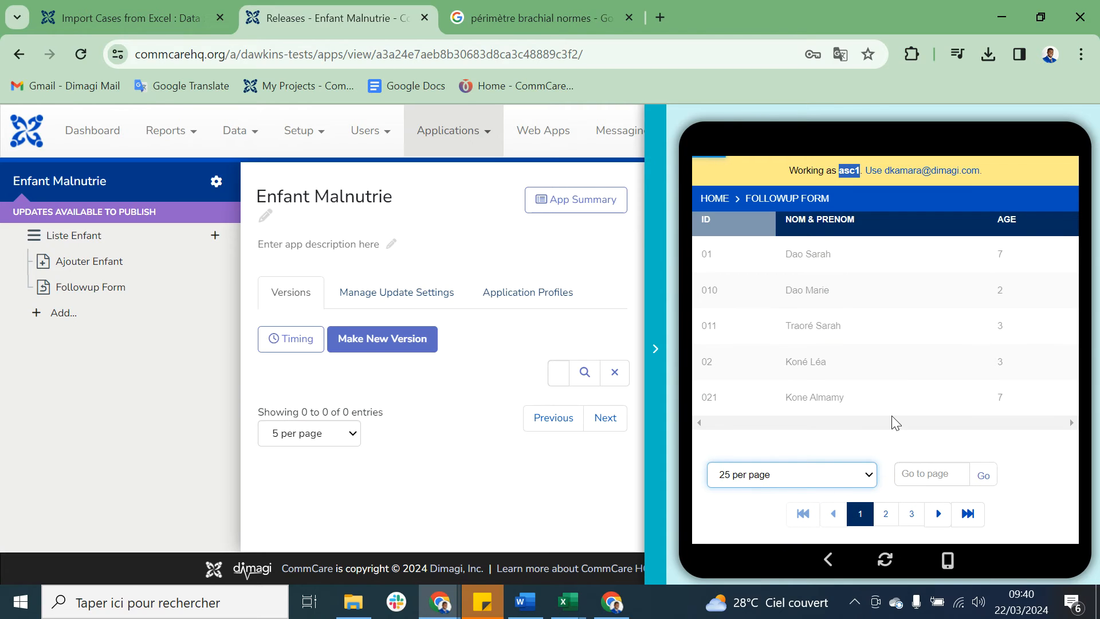
Step: Examine the Followup Form case list for the imported children, checking their IDs, names and ages
scroll(904, 387, "down", 5)
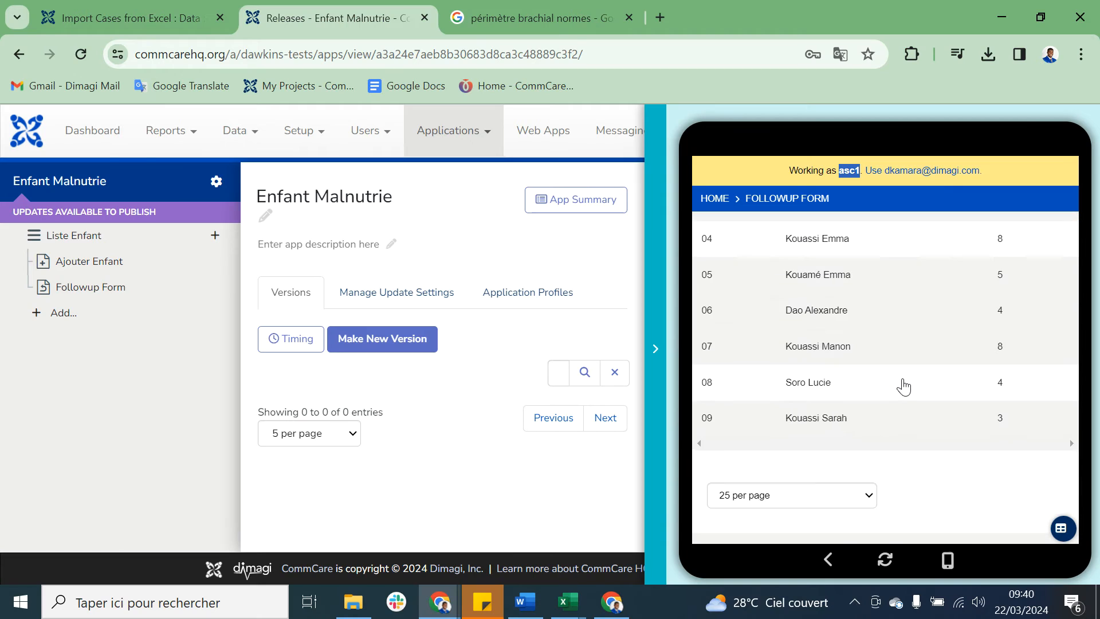
scroll(904, 387, "up", 3)
scroll(904, 386, "up", 3)
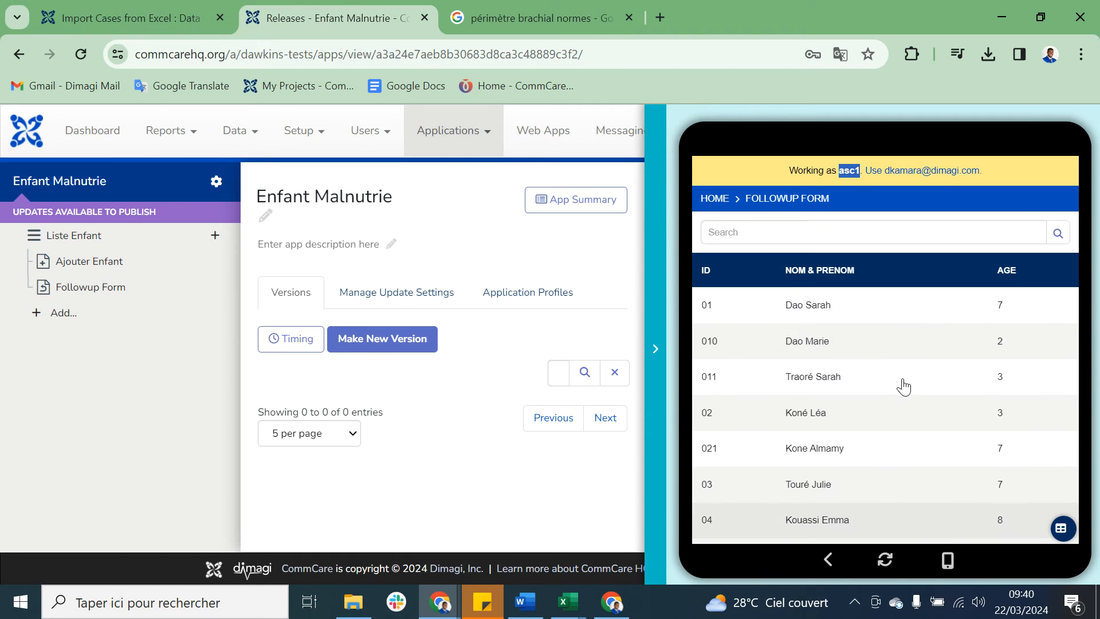
scroll(903, 387, "down", 3)
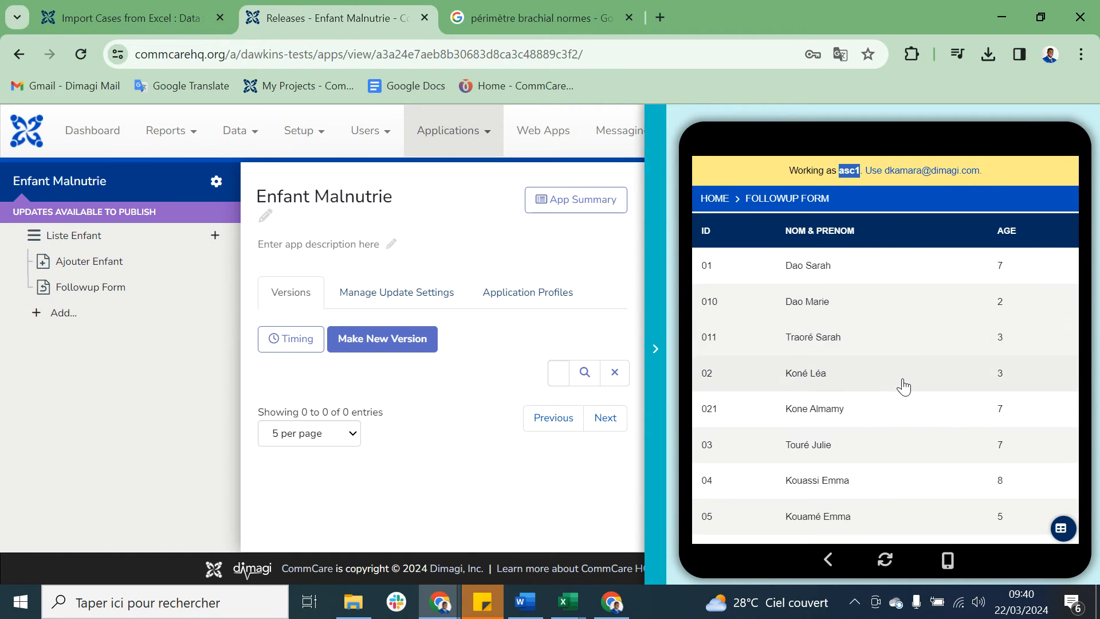
scroll(903, 386, "down", 4)
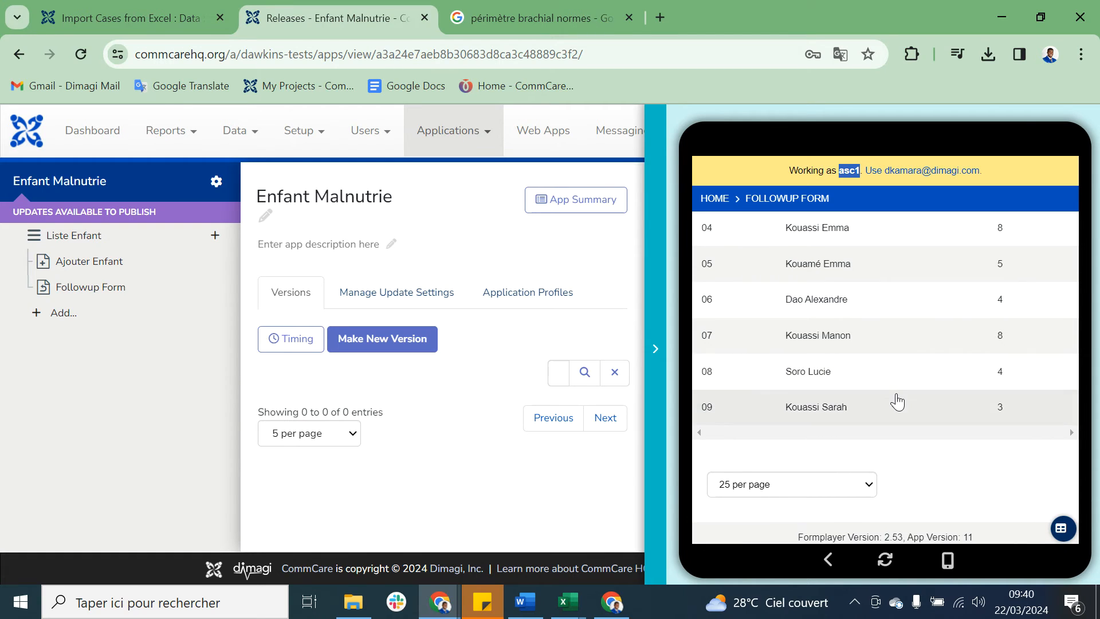
scroll(899, 400, "up", 4)
scroll(897, 401, "up", 2)
scroll(909, 297, "down", 1)
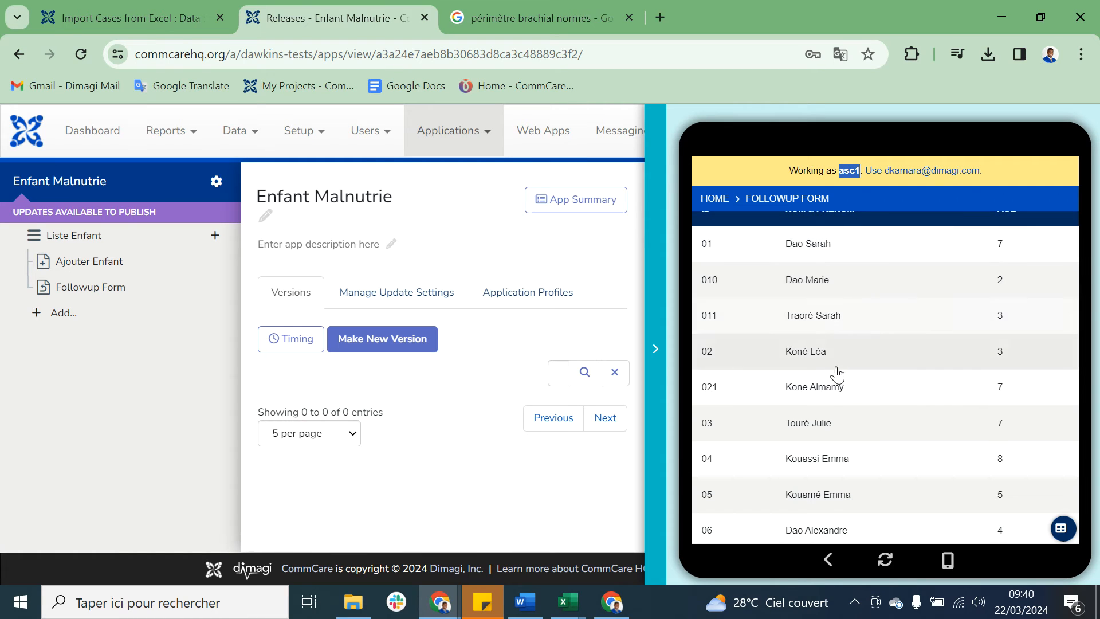
scroll(831, 463, "down", 3)
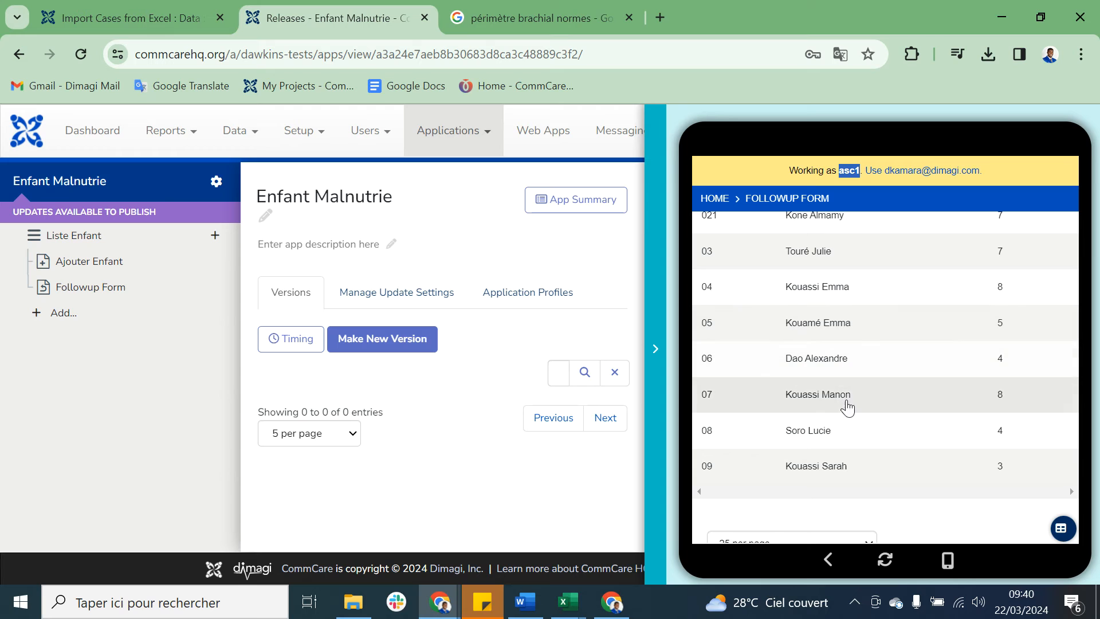
scroll(833, 481, "down", 1)
scroll(832, 481, "up", 5)
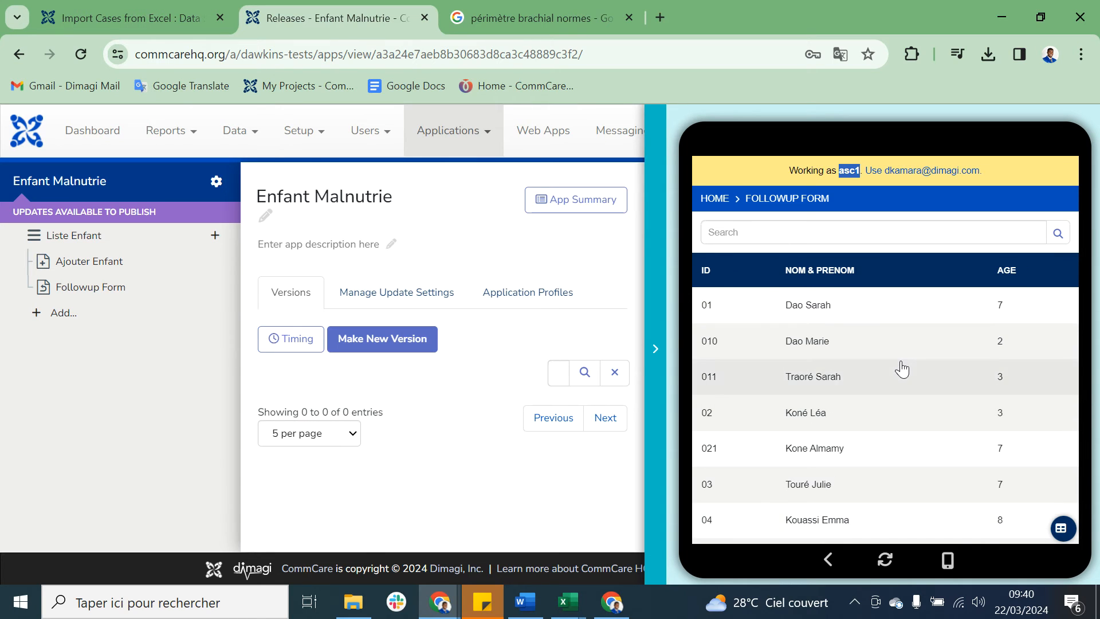
scroll(900, 368, "down", 4)
scroll(901, 368, "down", 1)
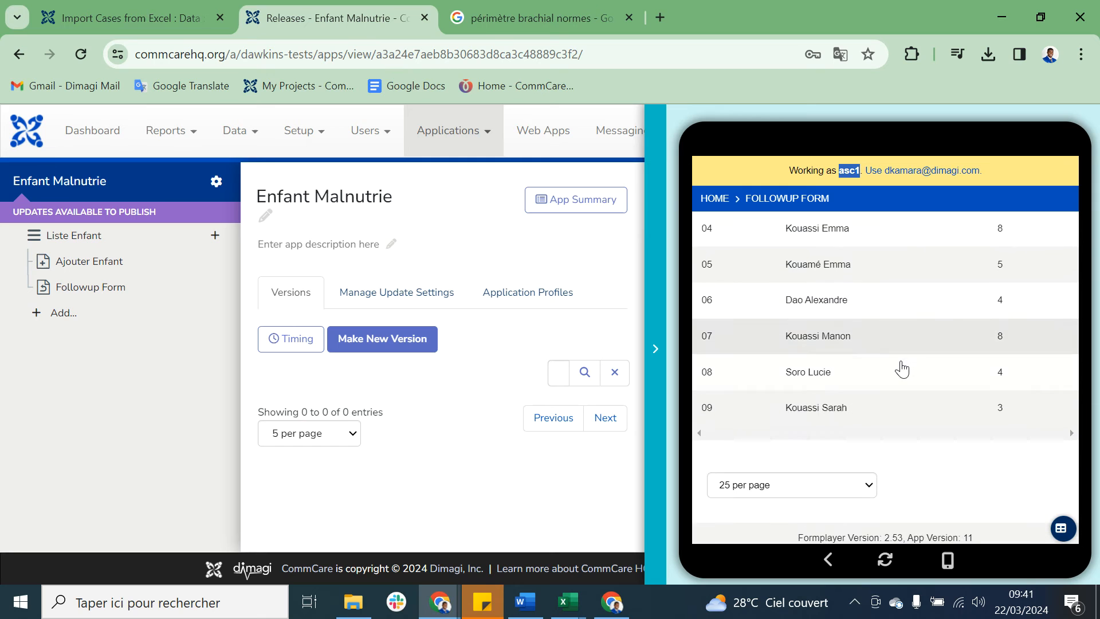
scroll(901, 368, "up", 5)
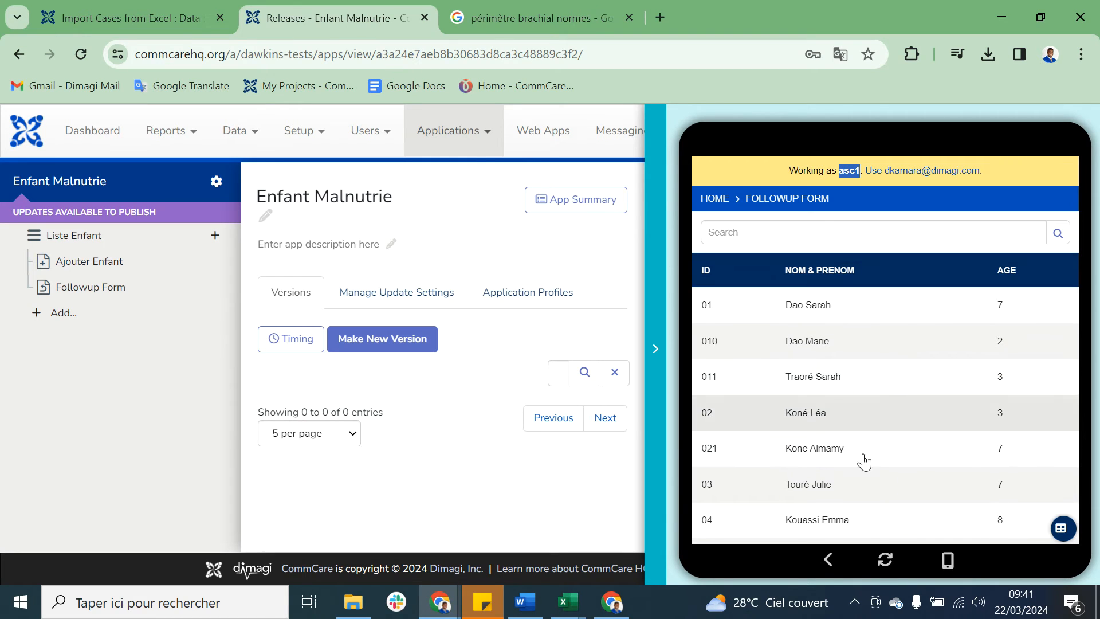
Step: Open the case of the first child, ID 01, from the Followup Form case list
left_click(844, 315)
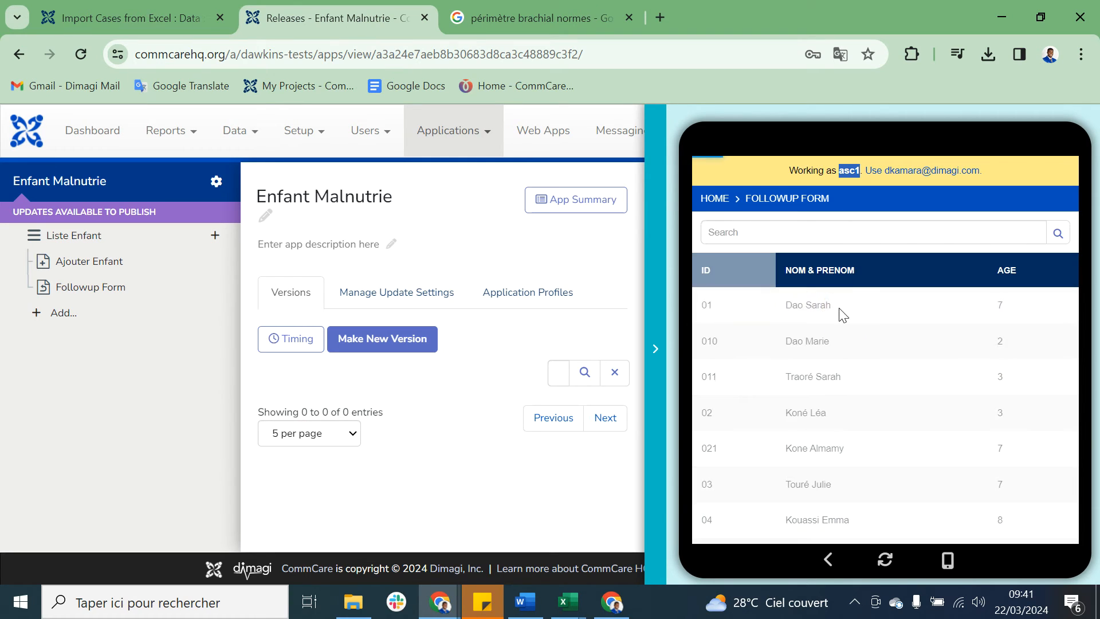
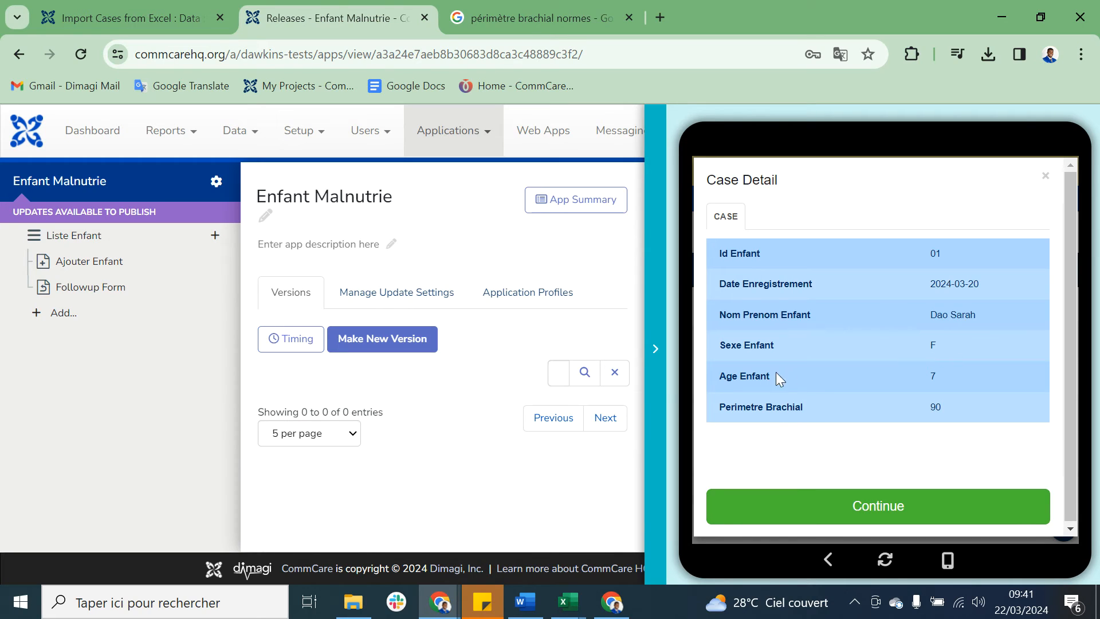
Step: Close the app preview and open the enfant_malnutrie export from the project's case data exports
left_click(659, 378)
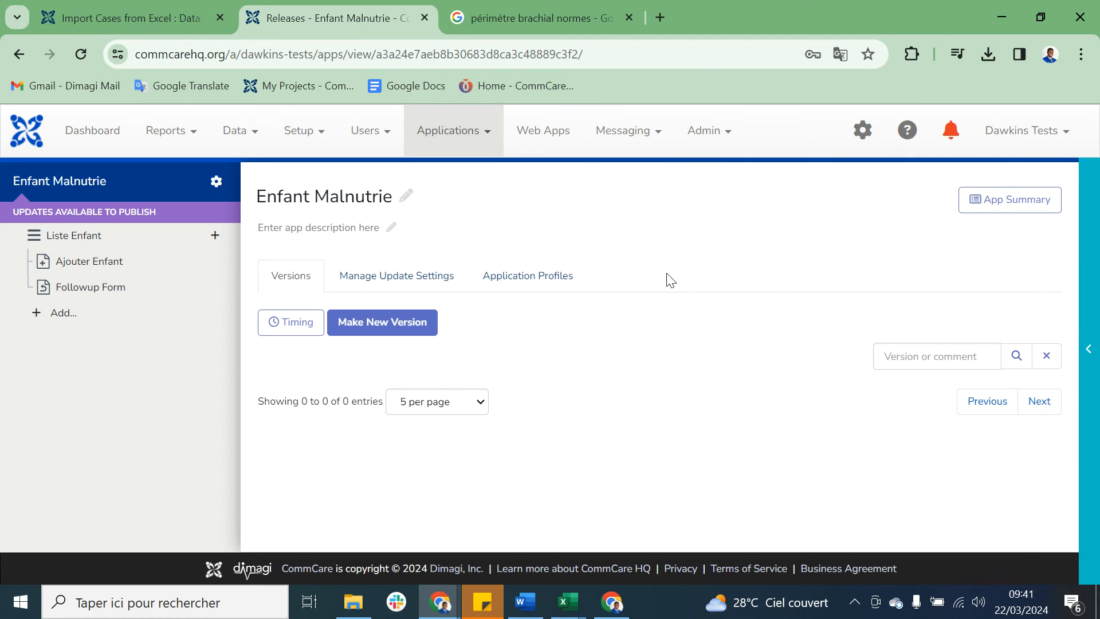
left_click(143, 16)
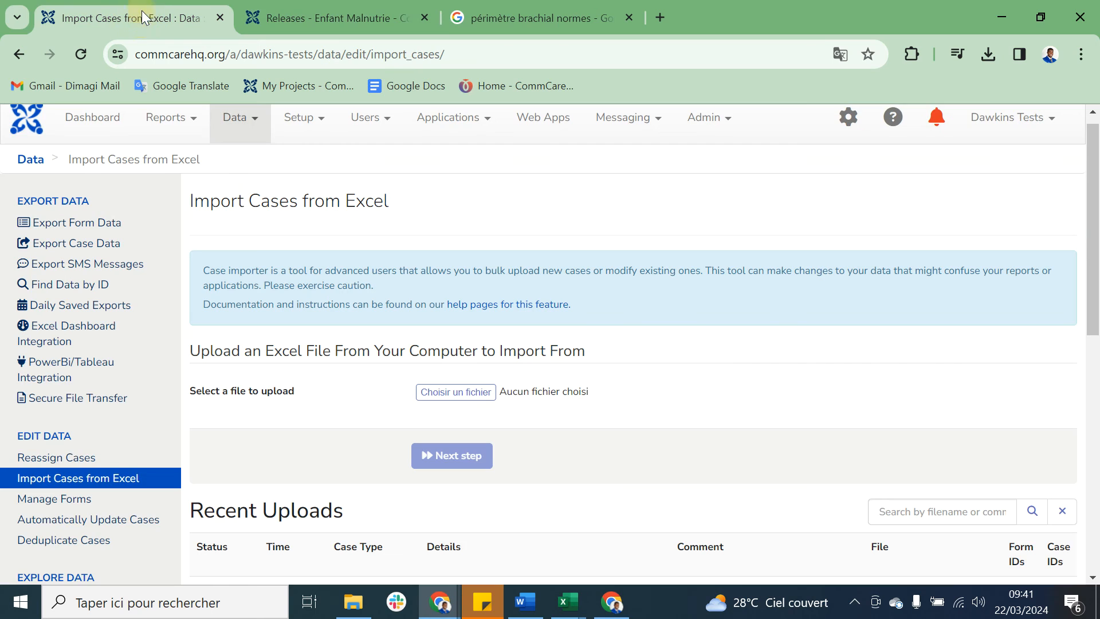
left_click(106, 243)
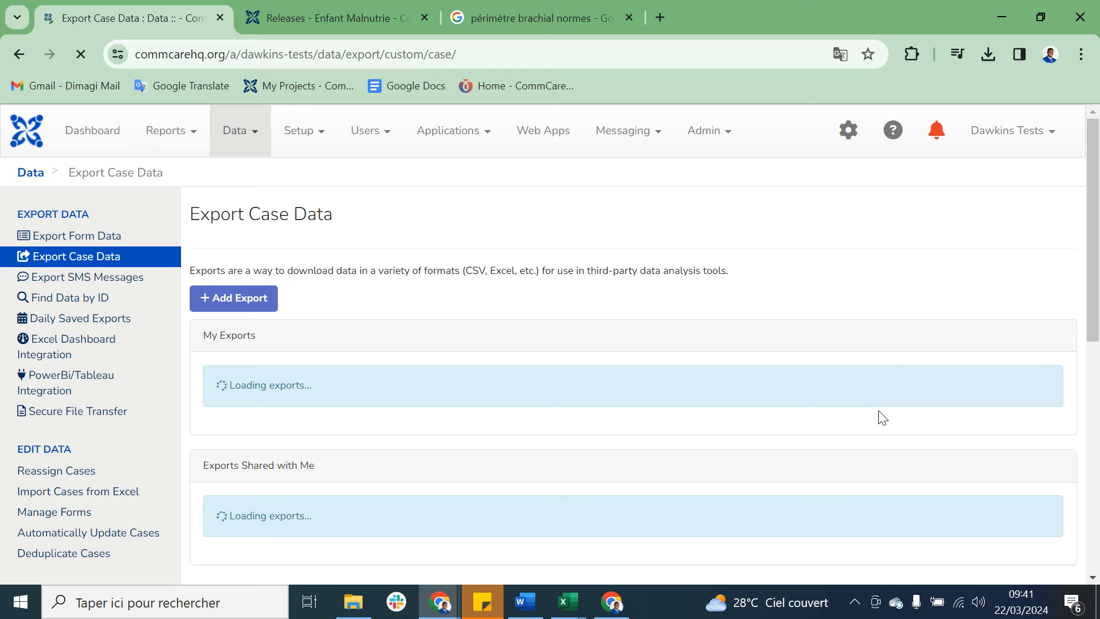
scroll(656, 389, "down", 2)
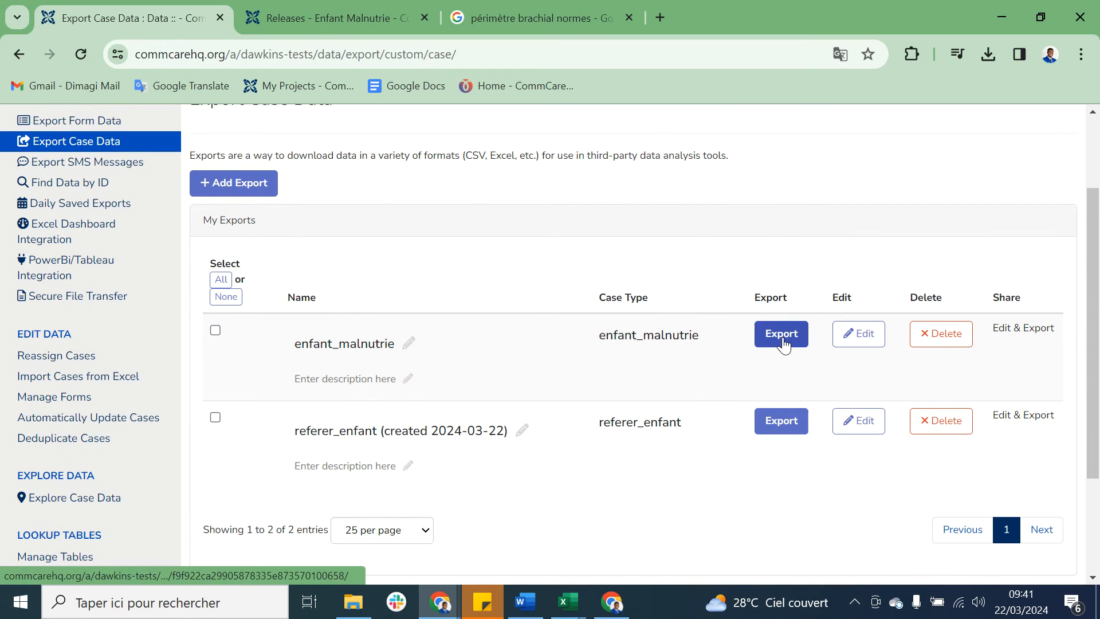
left_click(784, 342)
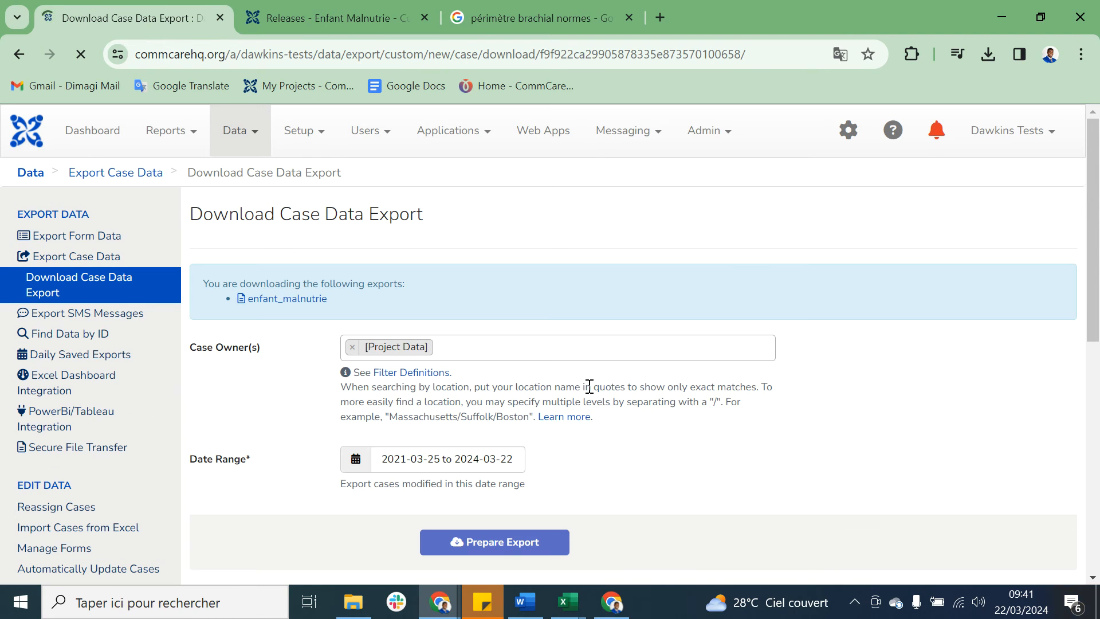
Step: Prepare the enfant_malnutrie case data export with the default filters and download the file
left_click(505, 554)
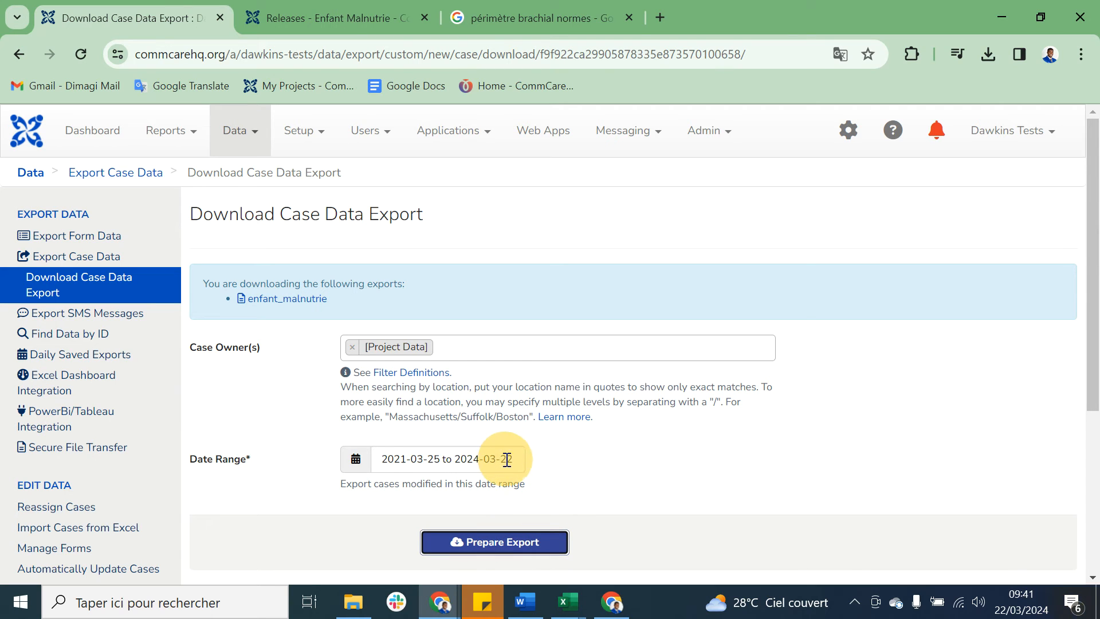
left_click(528, 541)
scroll(637, 452, "down", 2)
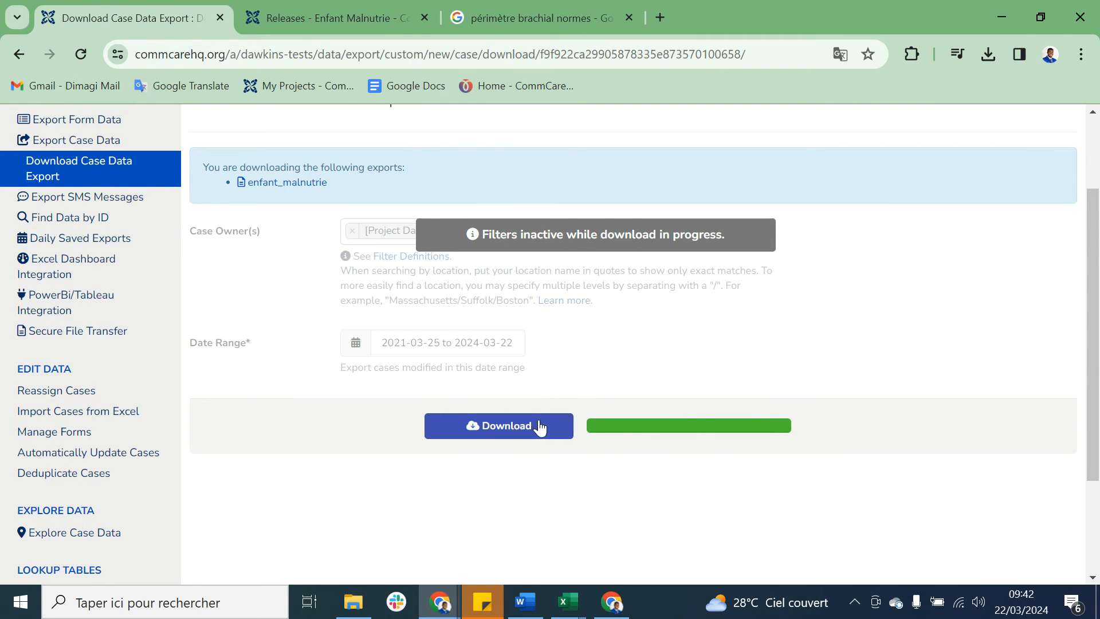
left_click(543, 427)
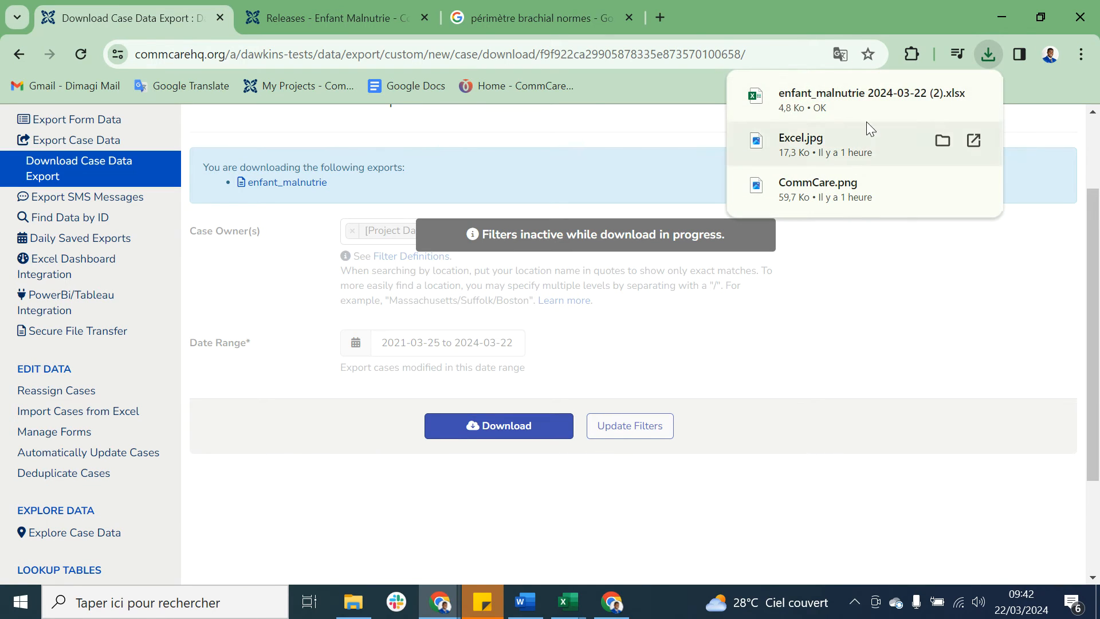
Step: Inspect the downloaded export in Excel, close it, and check the external_id column of the import workbook
left_click(837, 104)
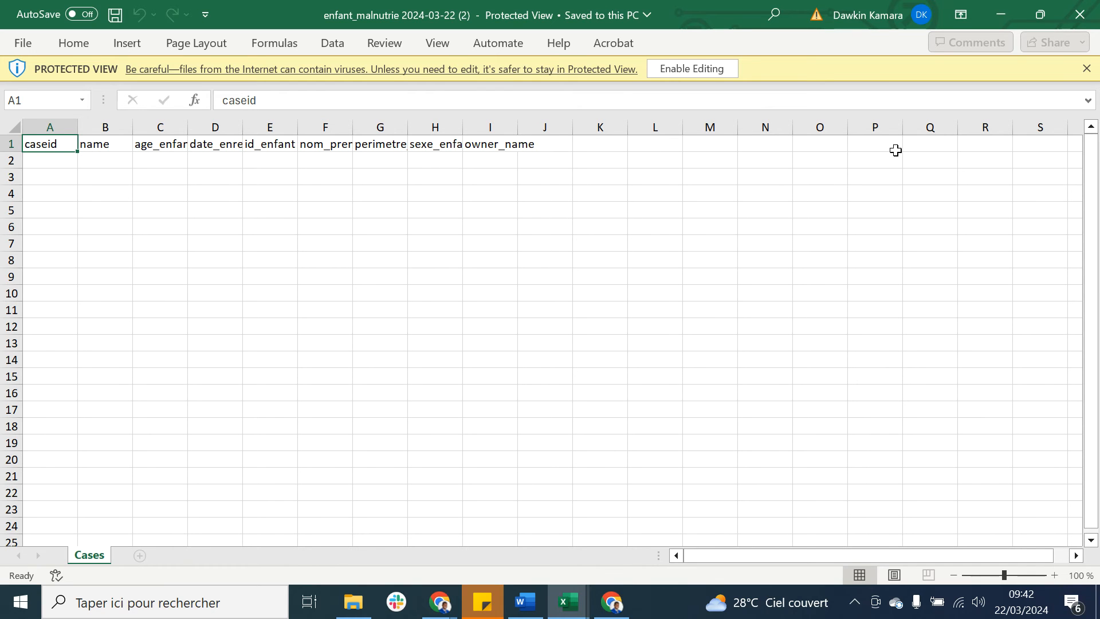
left_click(1083, 19)
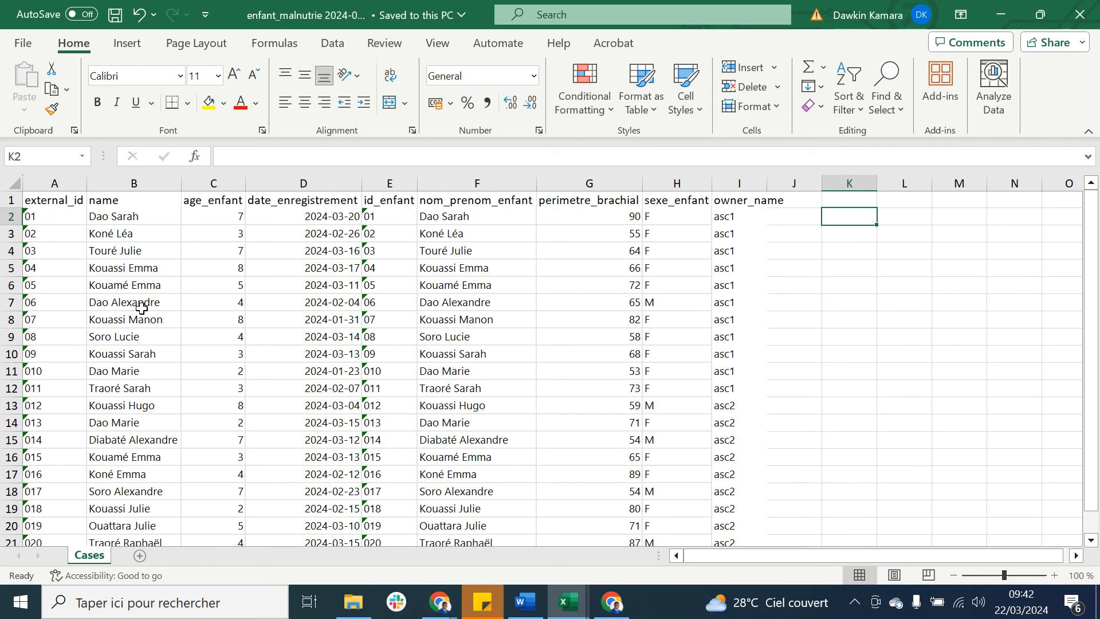
left_click(66, 183)
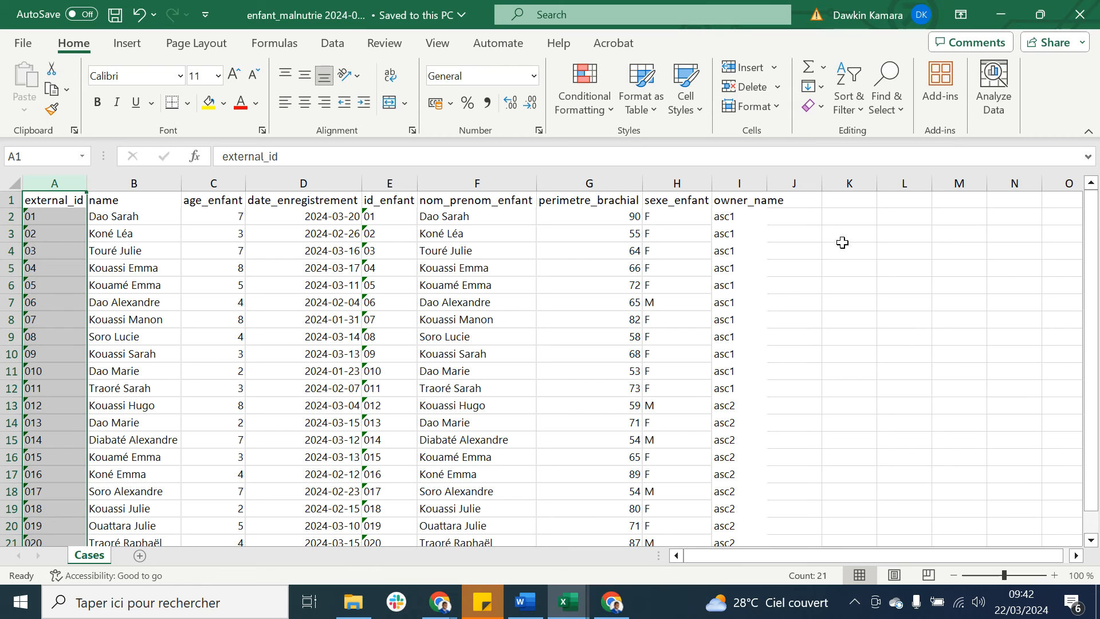
left_click(860, 223)
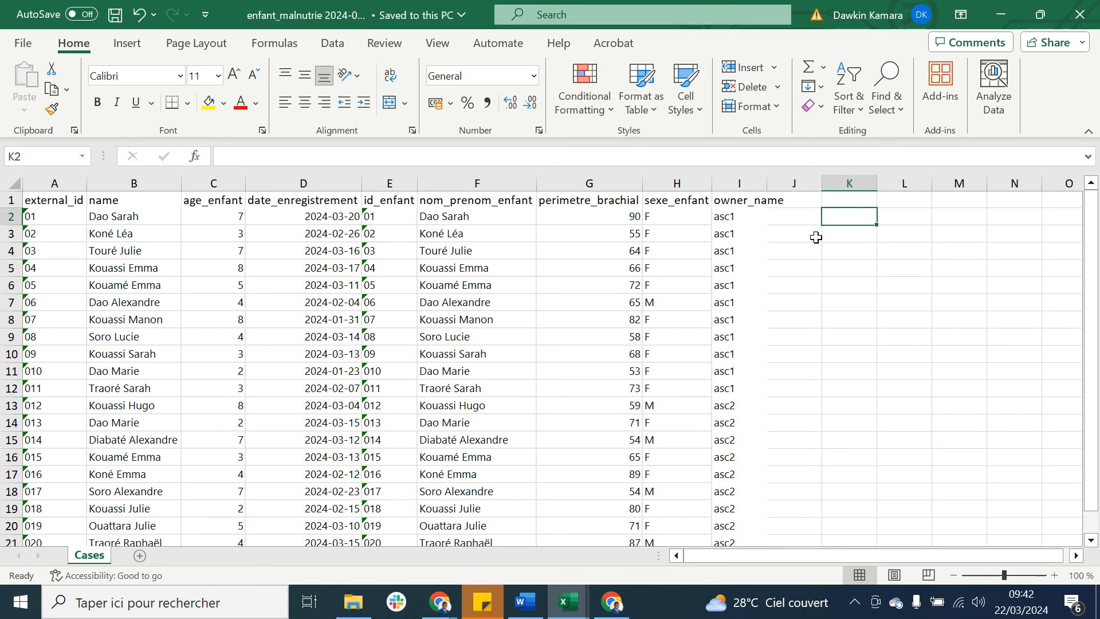
Step: Replace every F with feminin in the sexe_enfant cells H2 to H21
left_click_drag(700, 219, 668, 503)
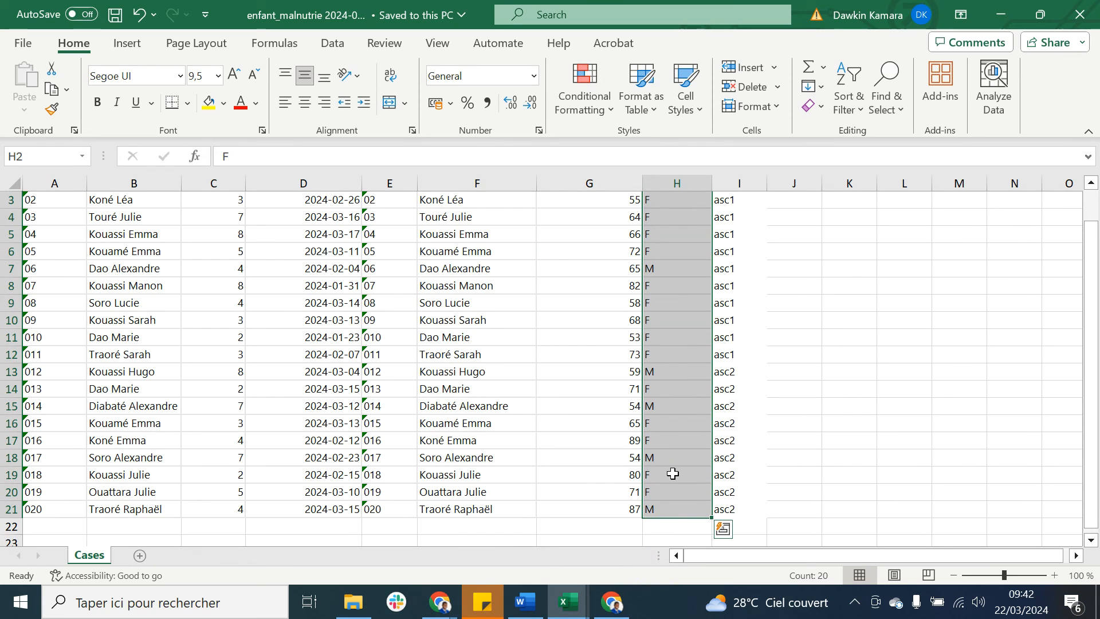
key("ctrl+f")
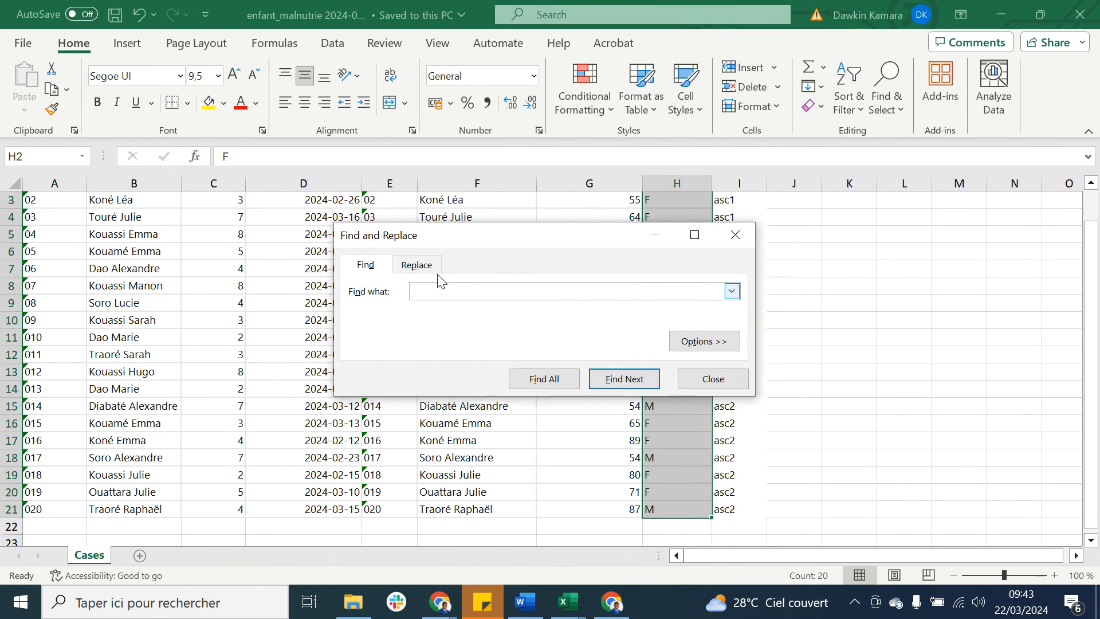
left_click(424, 267)
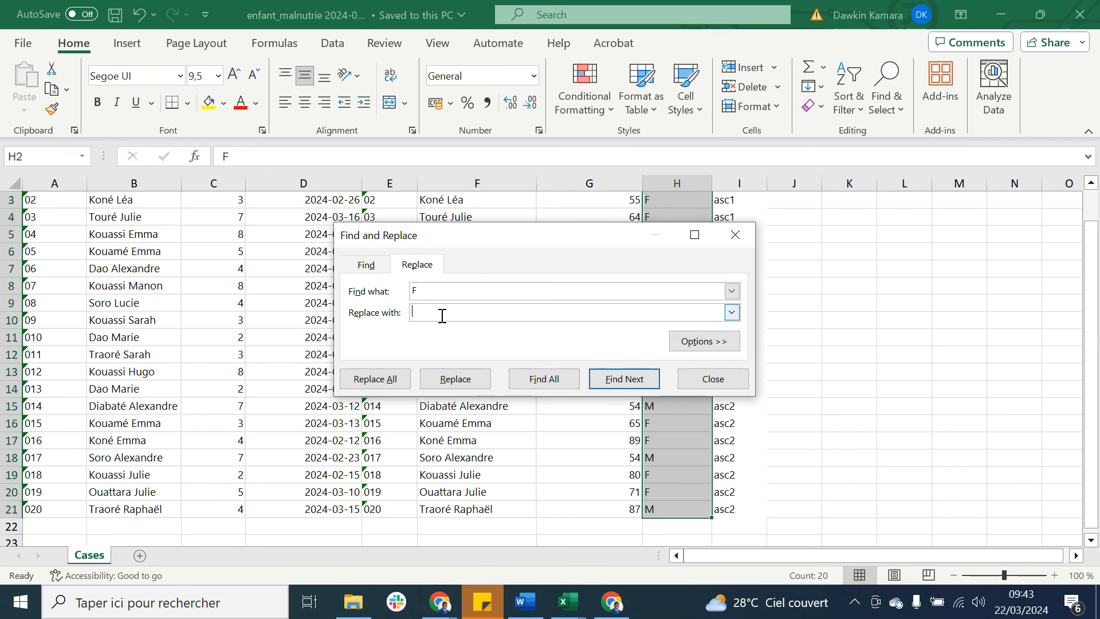
type("feminin")
left_click(385, 379)
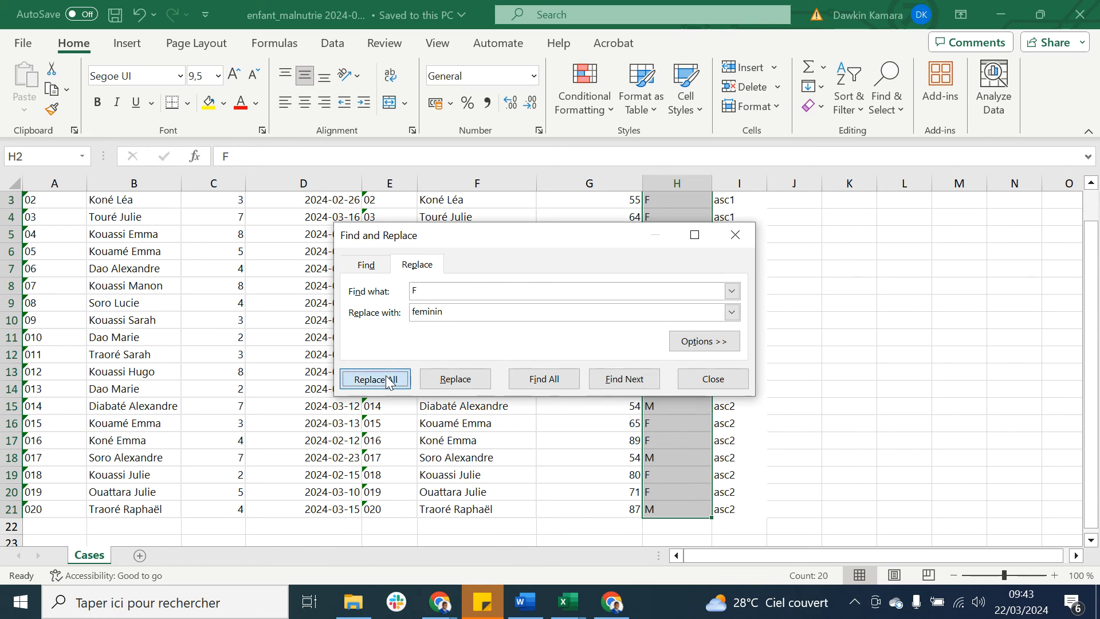
left_click(555, 350)
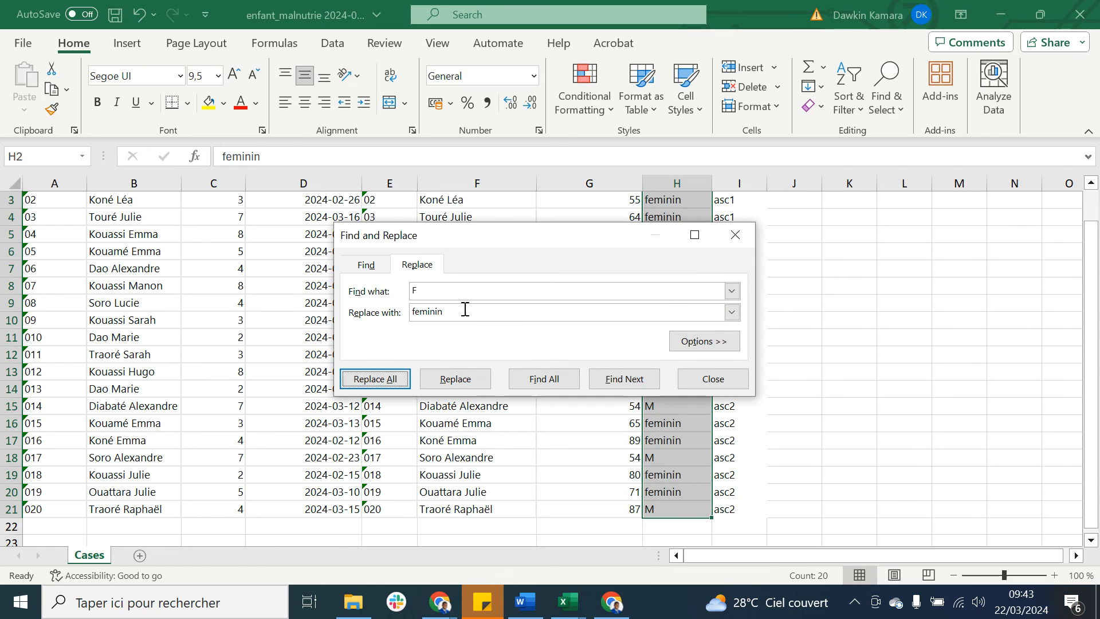
Step: Try to replace M with masculin across all the sexe_enfant cells and undo that replacement
type("M")
left_click(473, 315)
left_click_drag(473, 315, 410, 314)
type("ma")
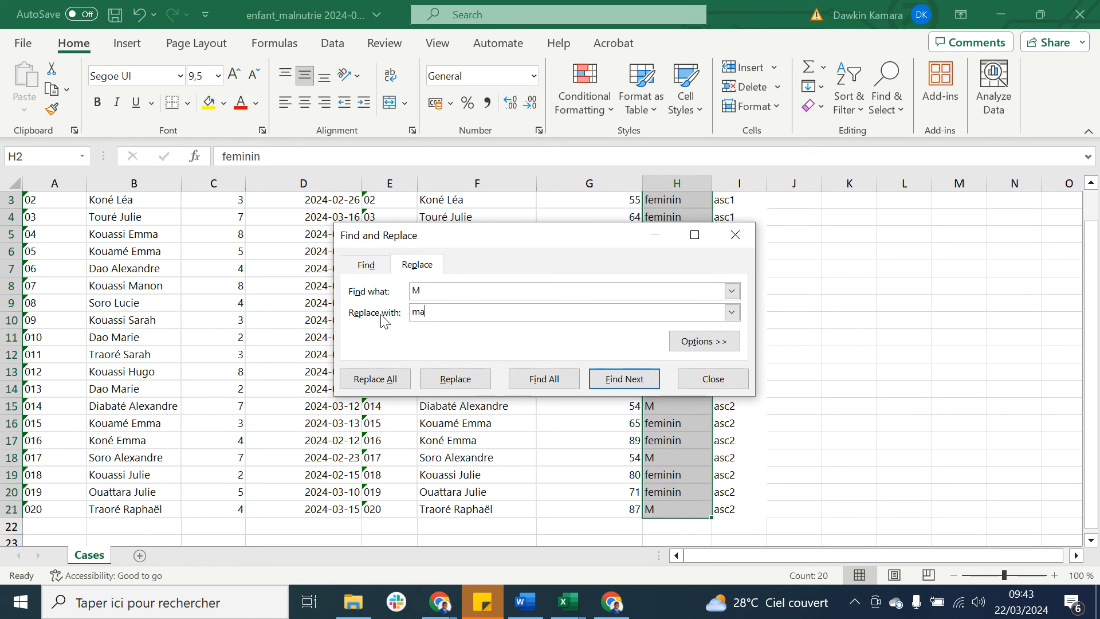
type("sculib")
left_click(385, 379)
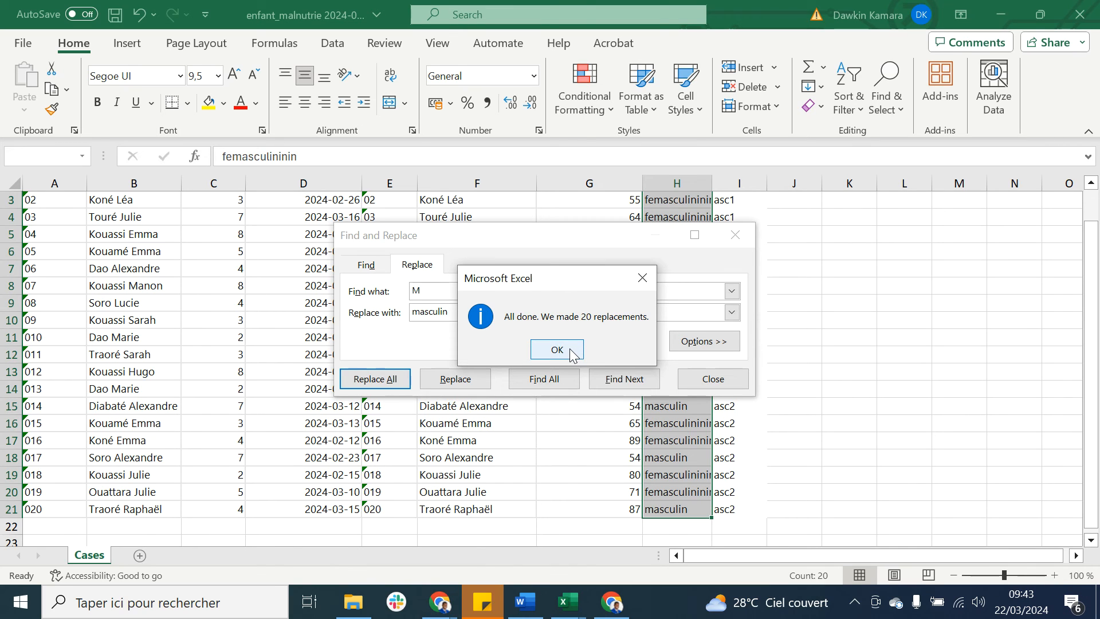
left_click(571, 353)
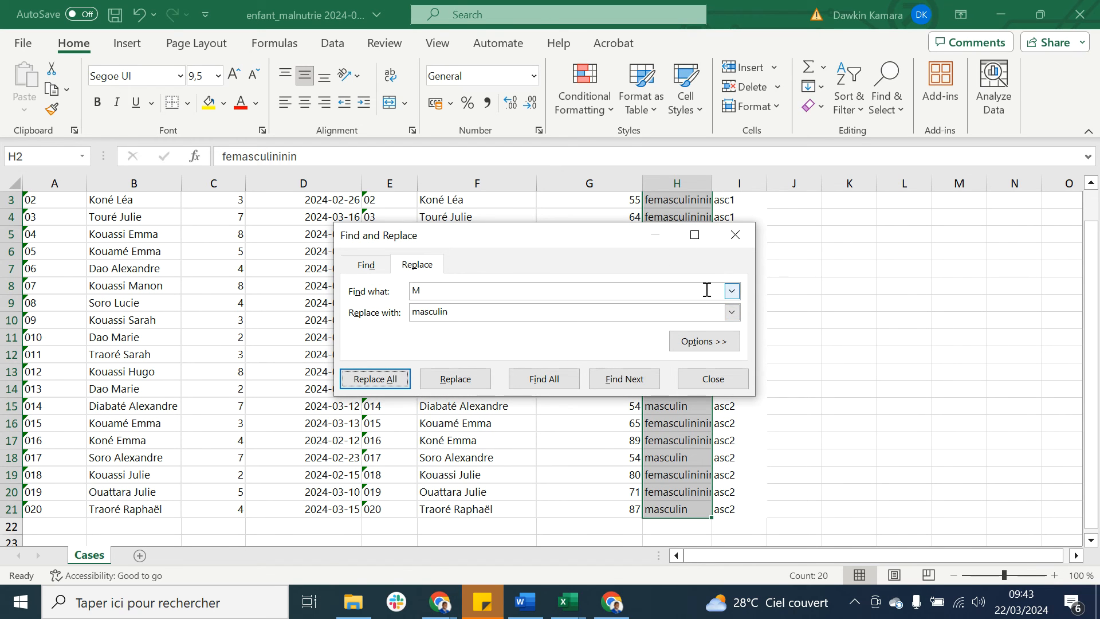
left_click(735, 235)
left_click(802, 251)
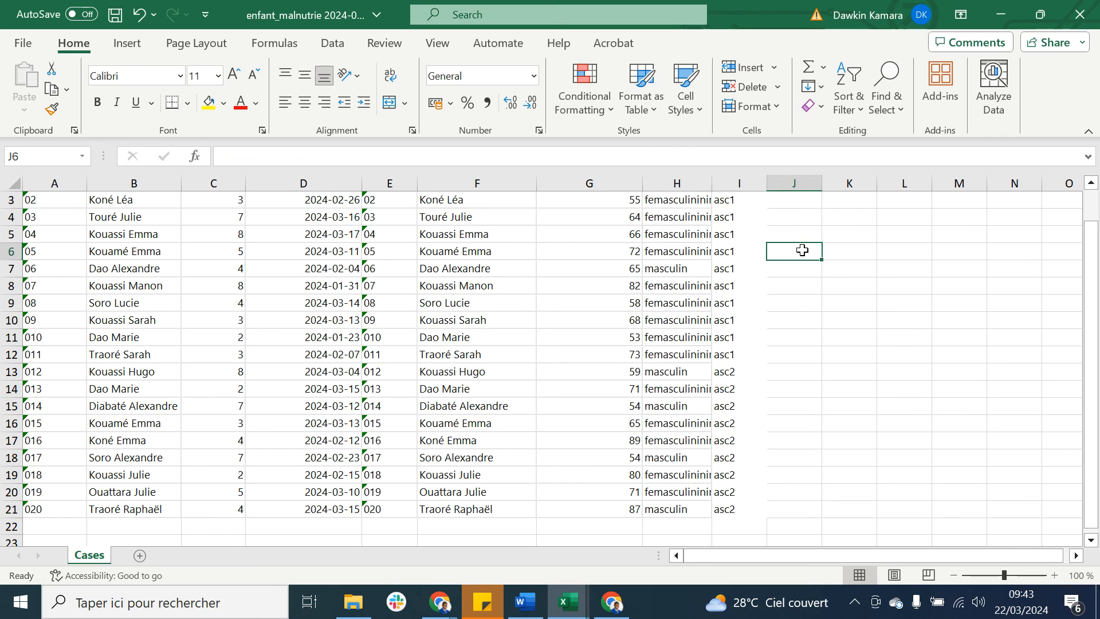
key("ctrl+z")
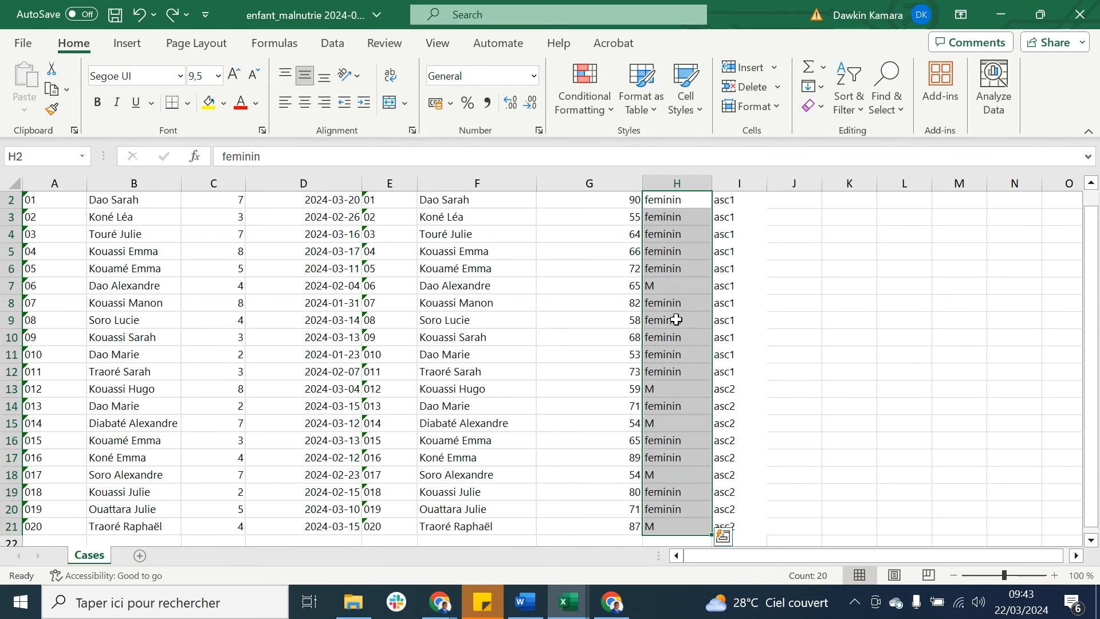
Step: Replace M with masculin only in the sexe_enfant cells H7, H13, H15, H18 and H21
scroll(677, 319, "up", 1)
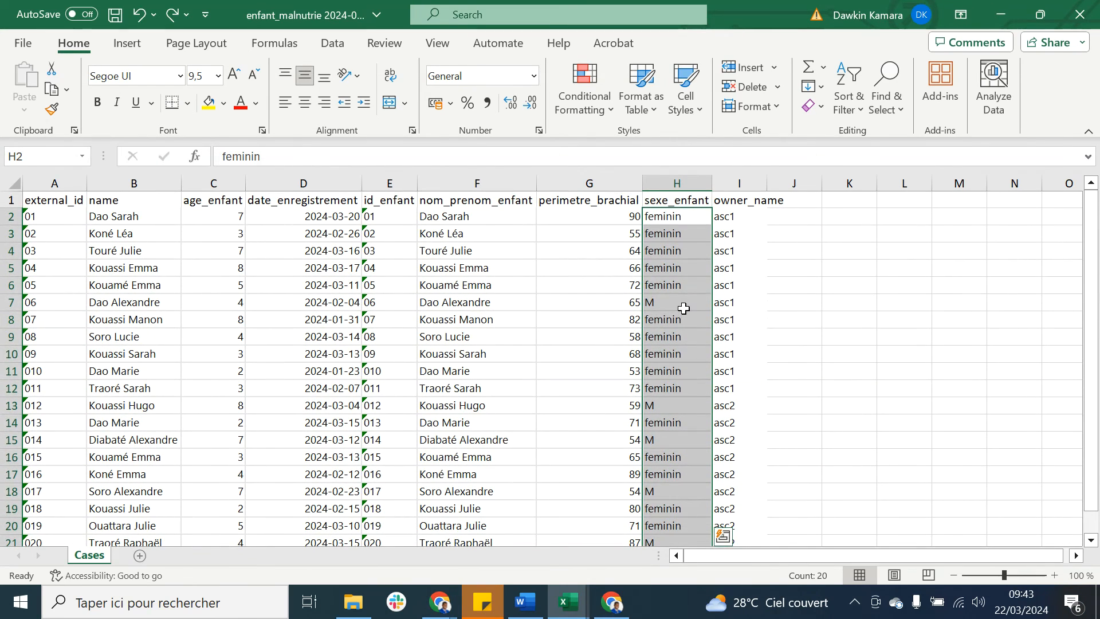
left_click(685, 303)
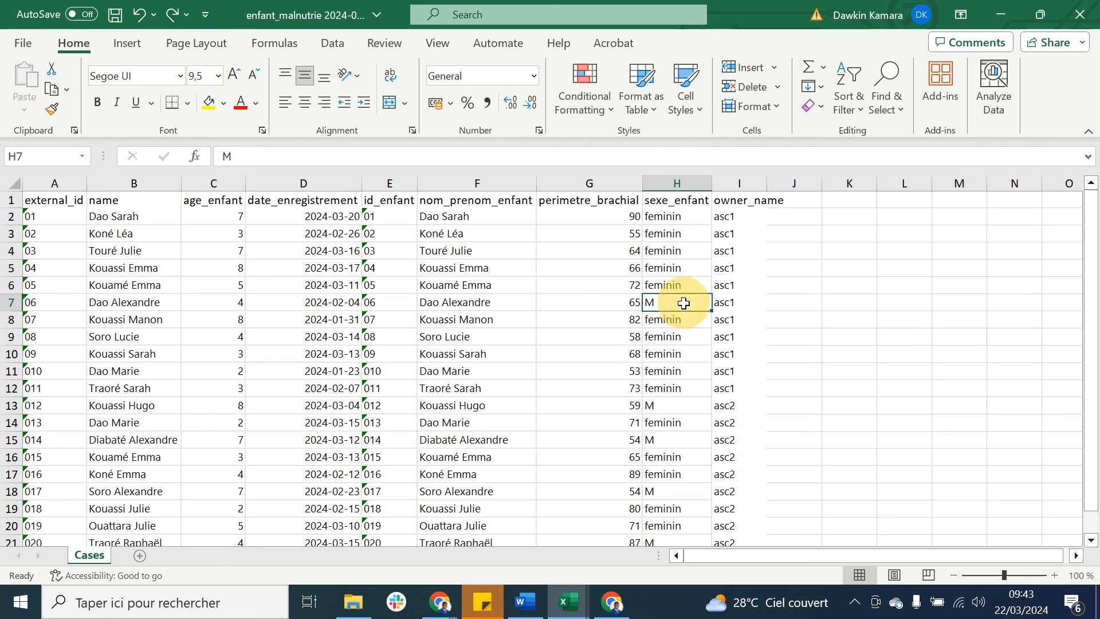
left_click(666, 402, "ctrl")
scroll(663, 398, "down", 3)
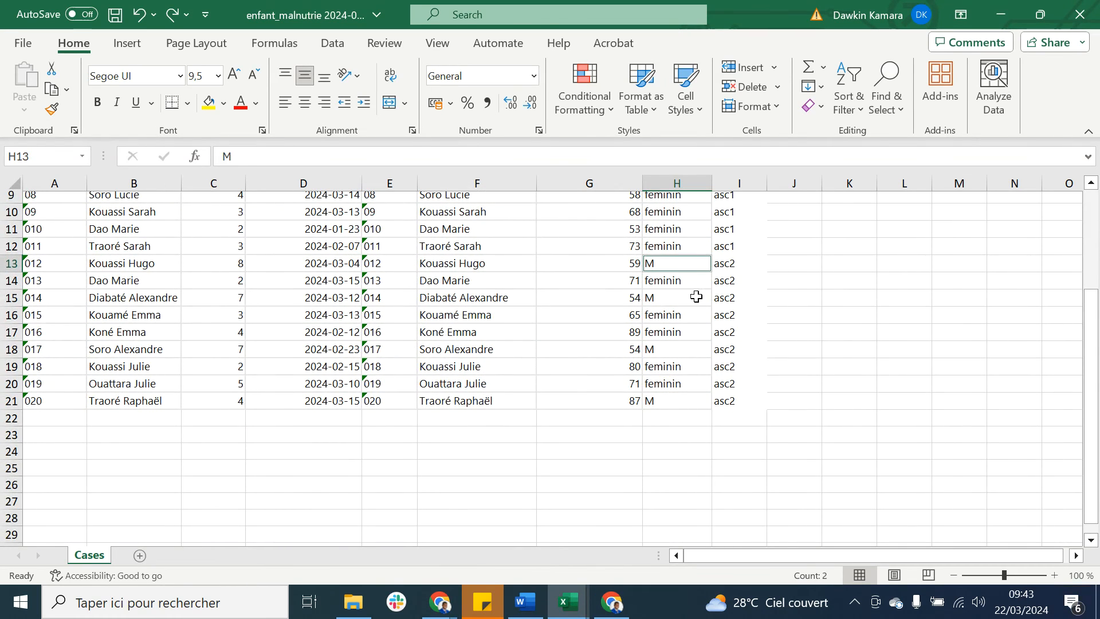
left_click(696, 296, "ctrl")
left_click(663, 351, "ctrl")
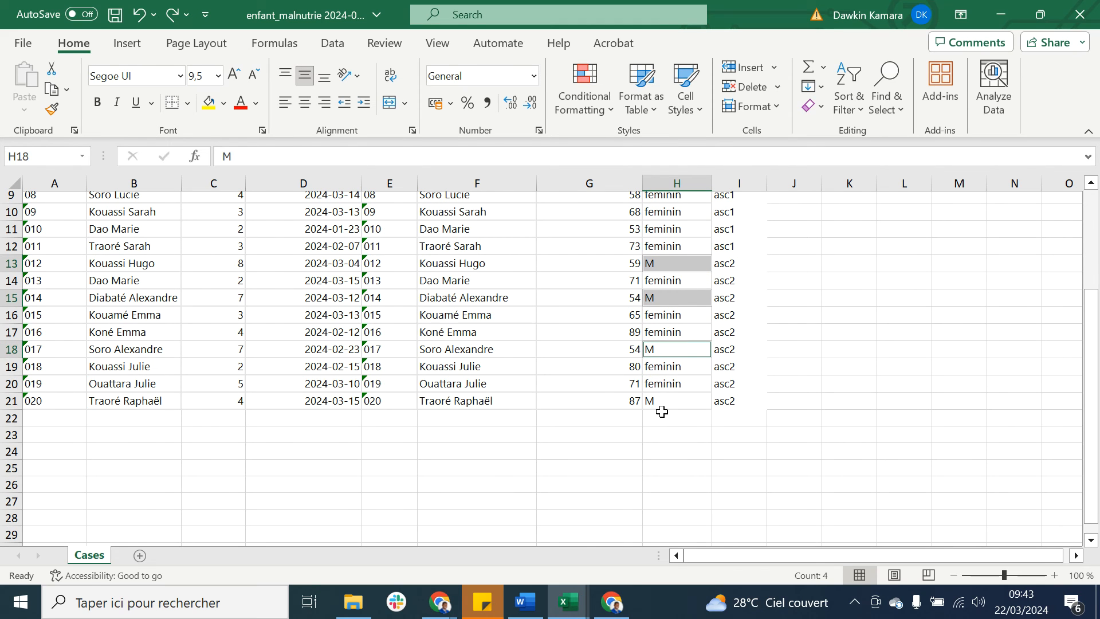
left_click(662, 402, "ctrl")
key("ctrl+f")
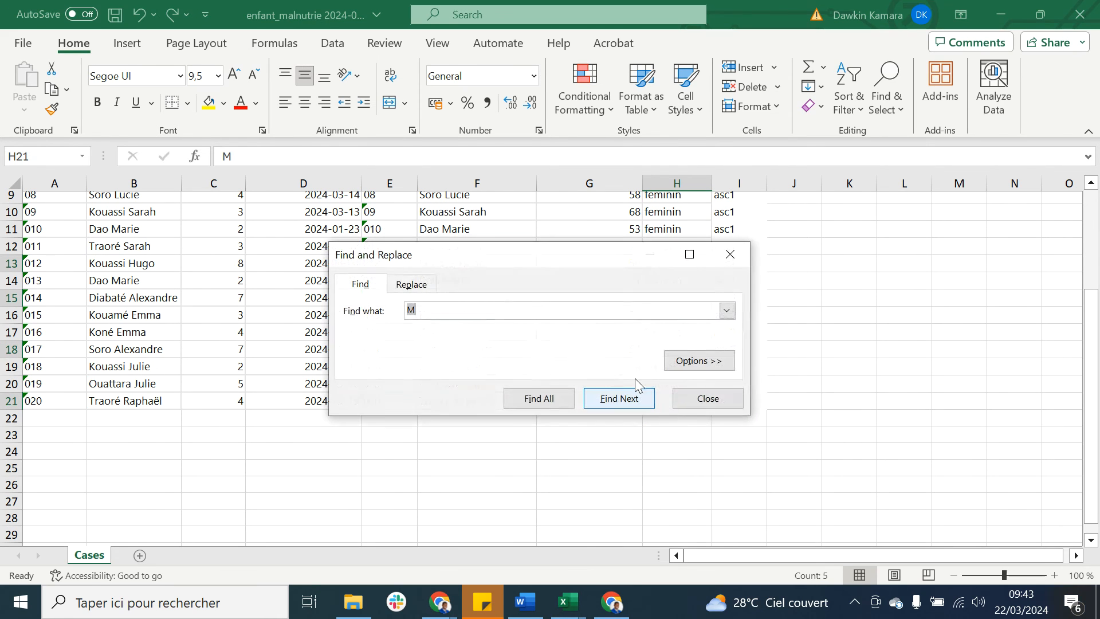
left_click(410, 285)
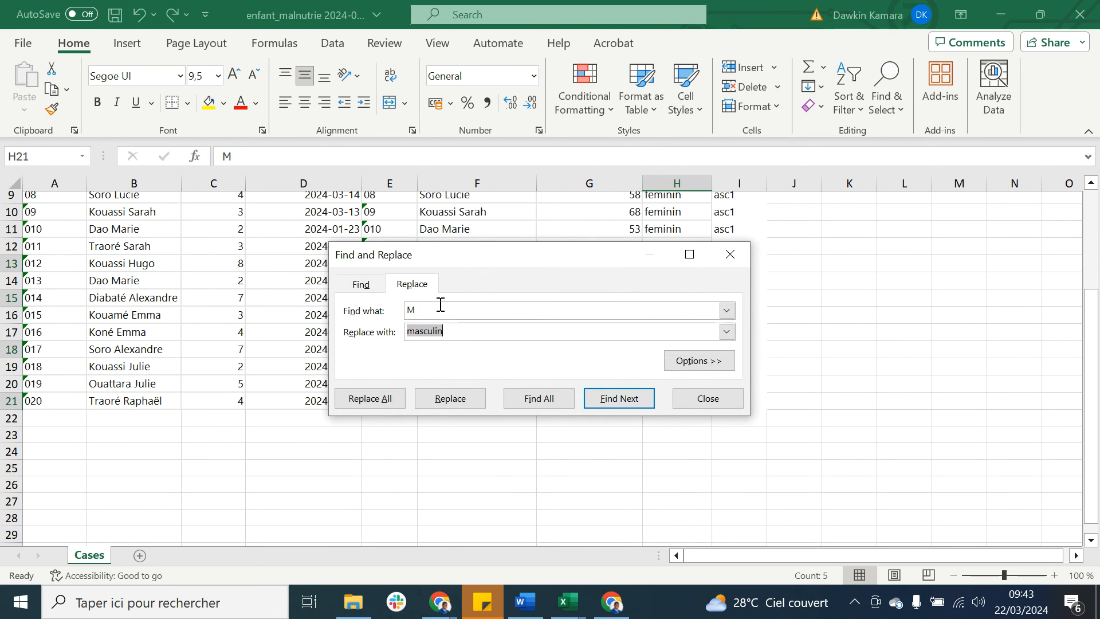
left_click(387, 404)
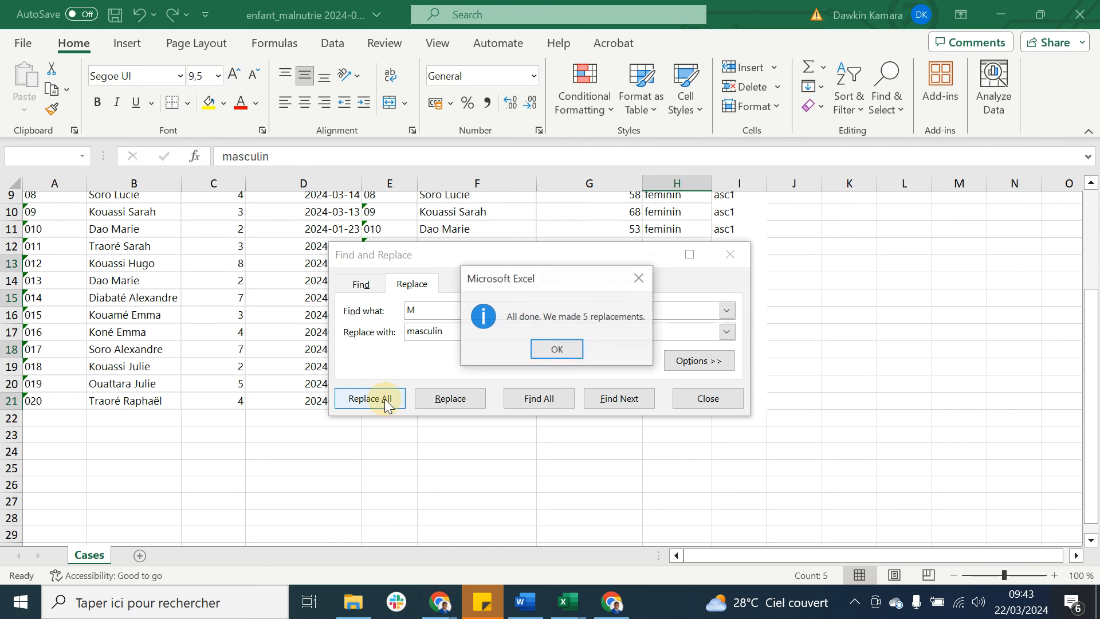
left_click(560, 351)
left_click(729, 255)
Step: Review the sexe_enfant column and save the import workbook
scroll(804, 296, "up", 1)
scroll(804, 296, "up", 3)
left_click(803, 298)
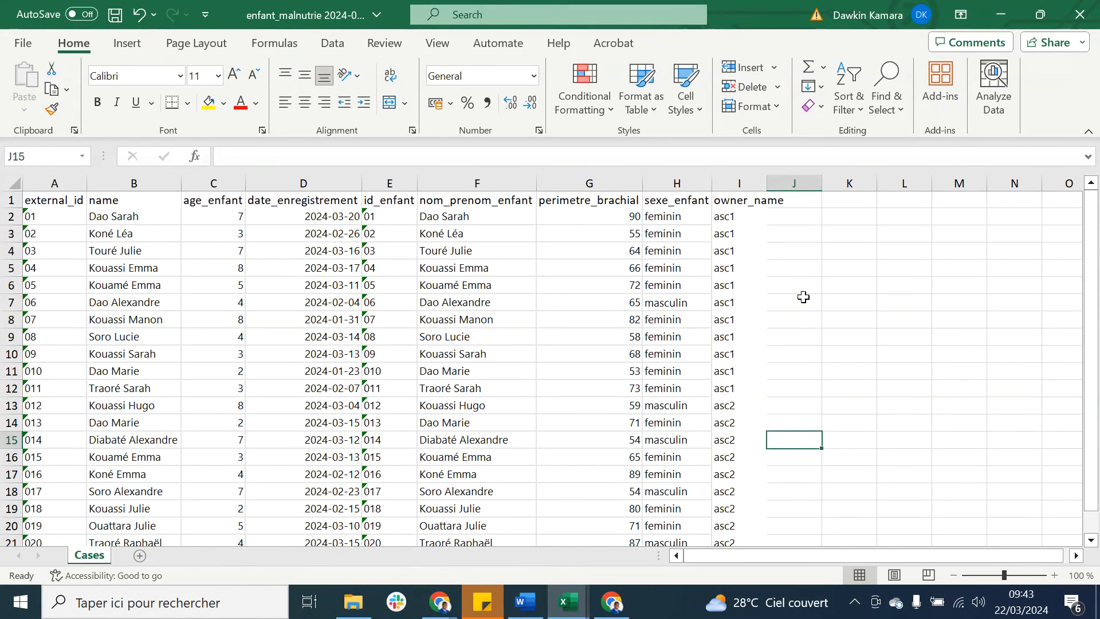
key("ctrl+s")
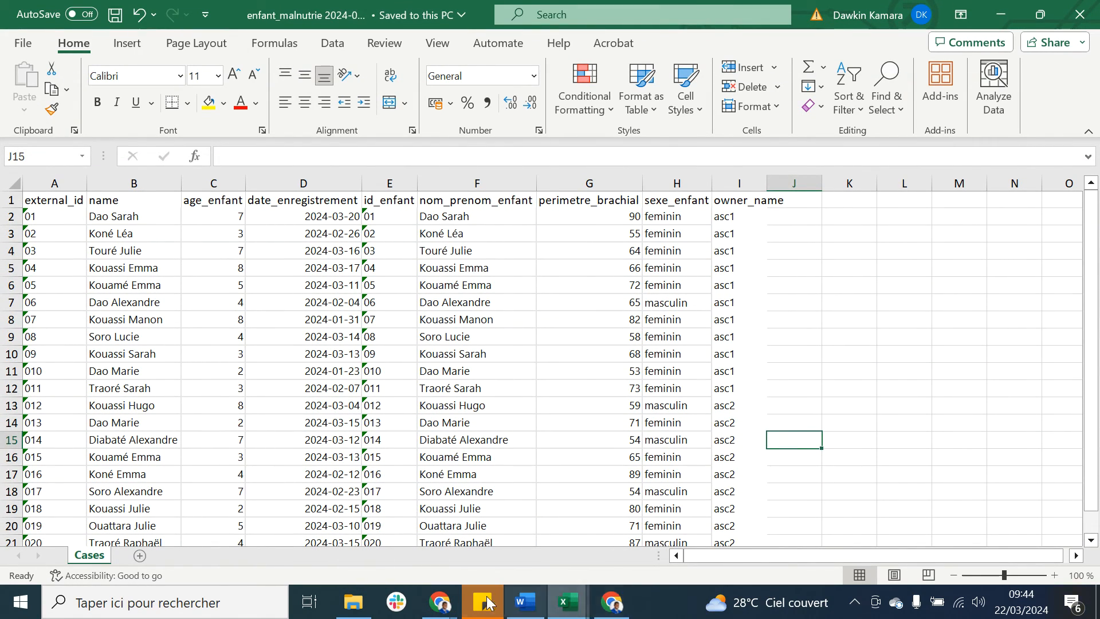
Step: Switch to CommCare HQ in Chrome and choose the enfant_malnutrie 2024-03-22 workbook as the Excel file for a case import
mouse_move(444, 607)
left_click(593, 535)
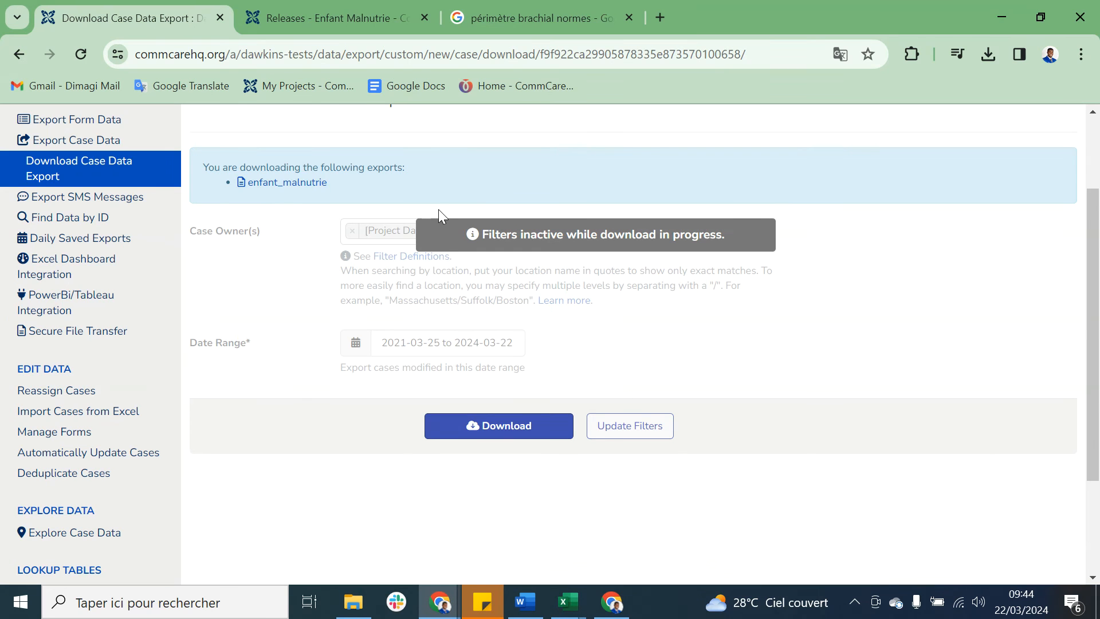
left_click(87, 410)
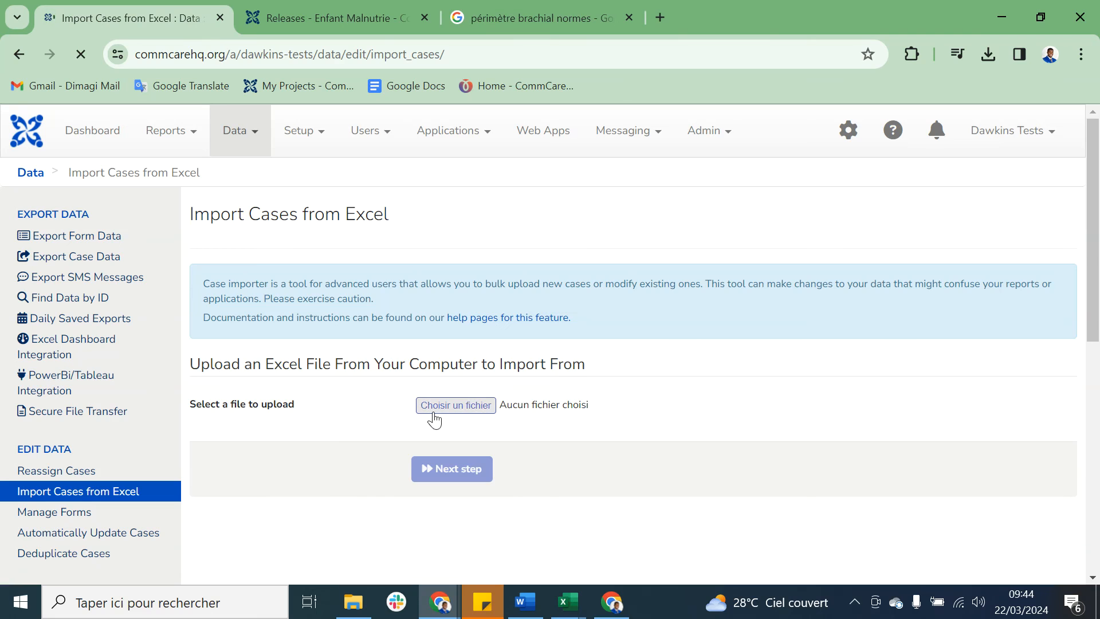
left_click(471, 408)
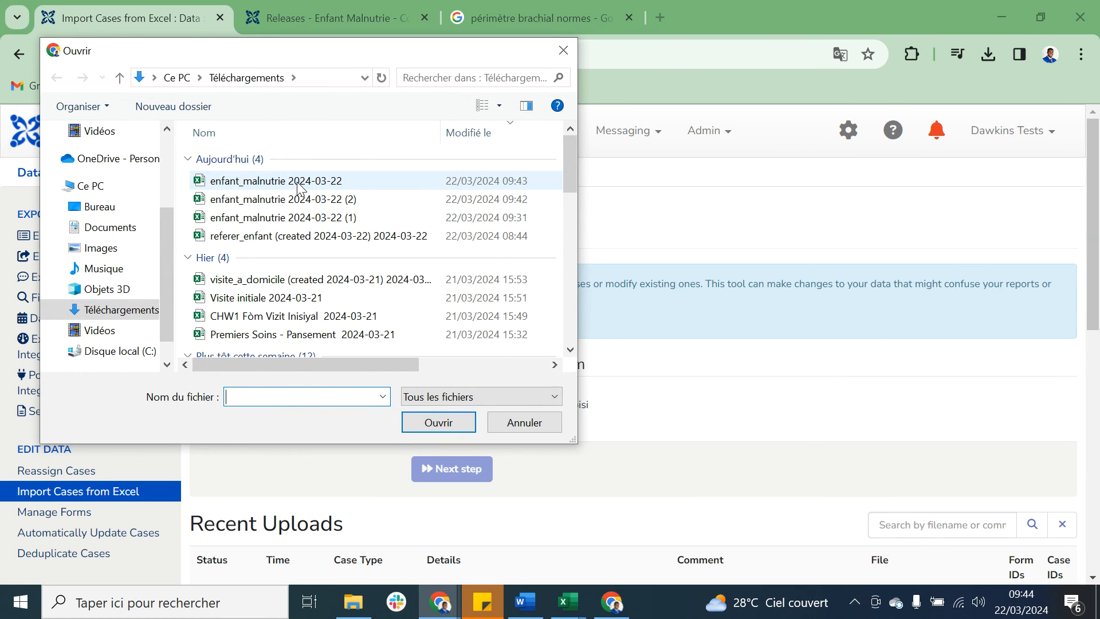
double_click(299, 181)
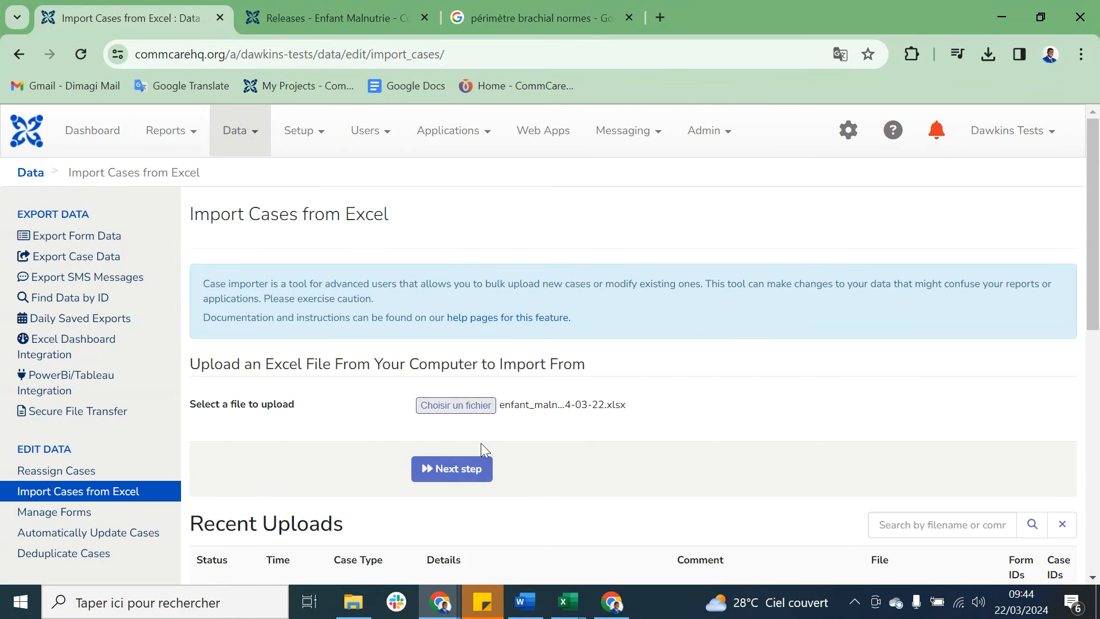
Step: Set the import's case type to enfant_malnutrie and match the external_id column to the External ID case field, without creating new records
left_click(474, 478)
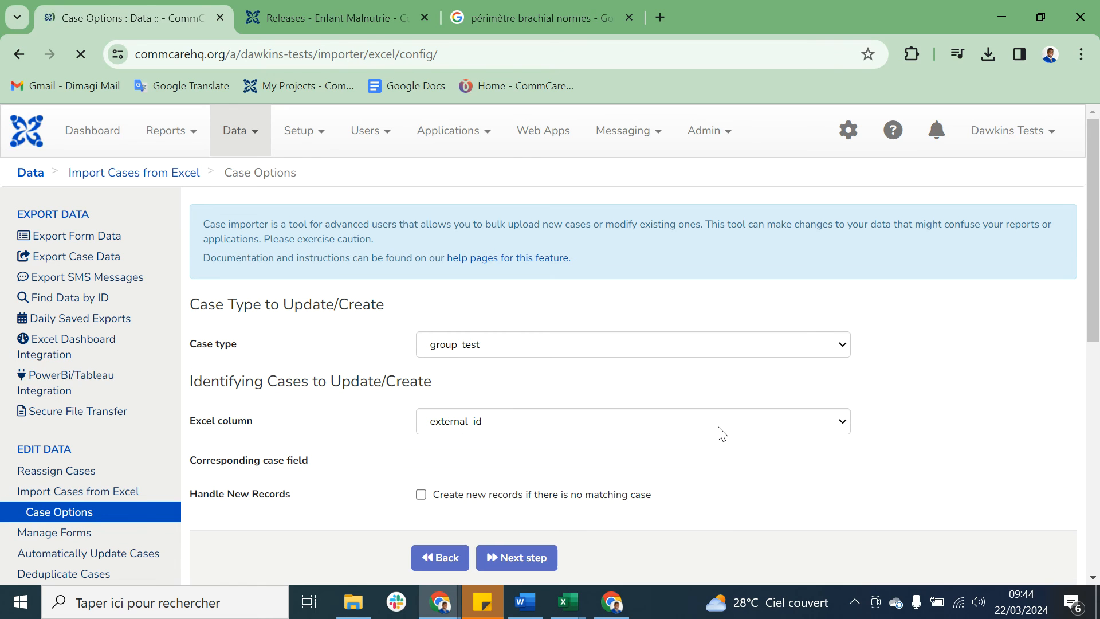
scroll(720, 433, "down", 2)
left_click(550, 247)
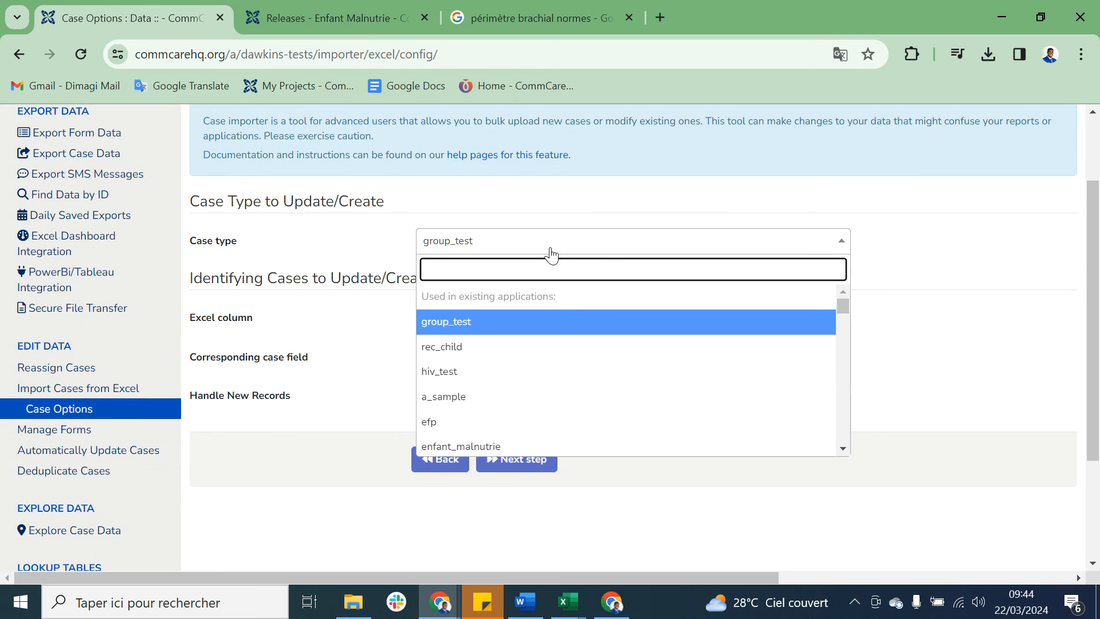
type("enf")
left_click(498, 296)
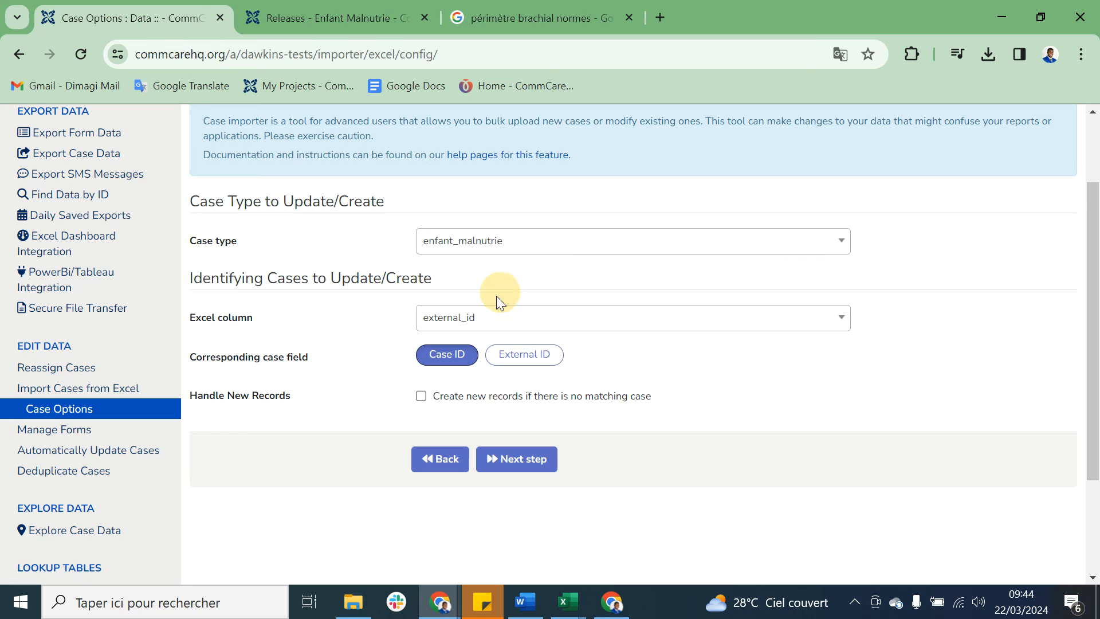
left_click(527, 358)
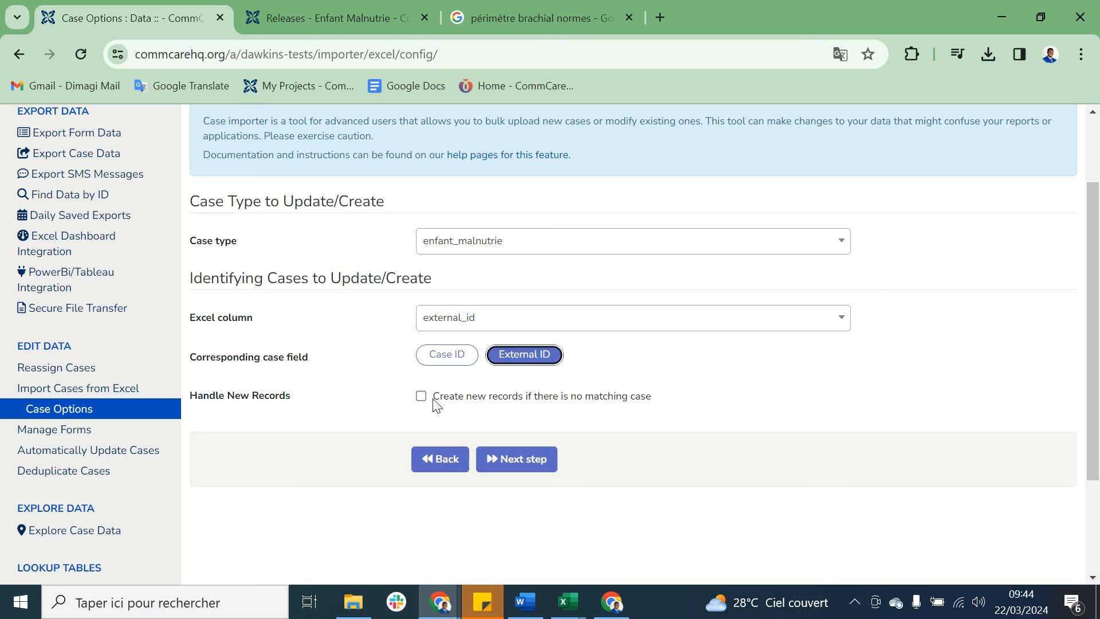
left_click(528, 457)
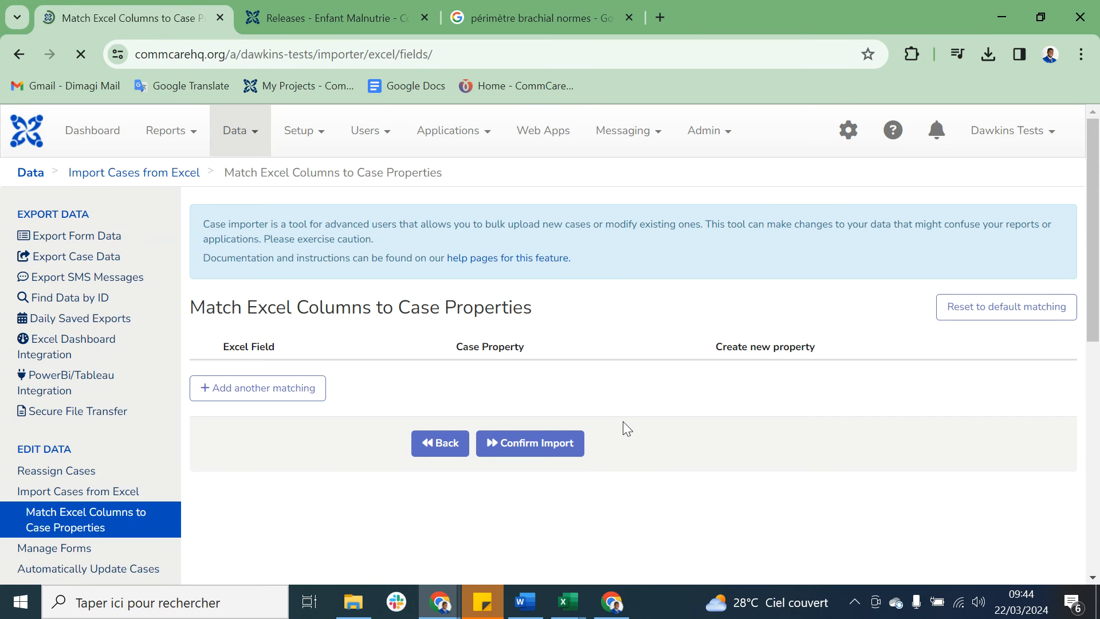
Step: Check the default matching of Excel columns to case properties and confirm the case import
scroll(623, 421, "down", 2)
scroll(540, 434, "down", 4)
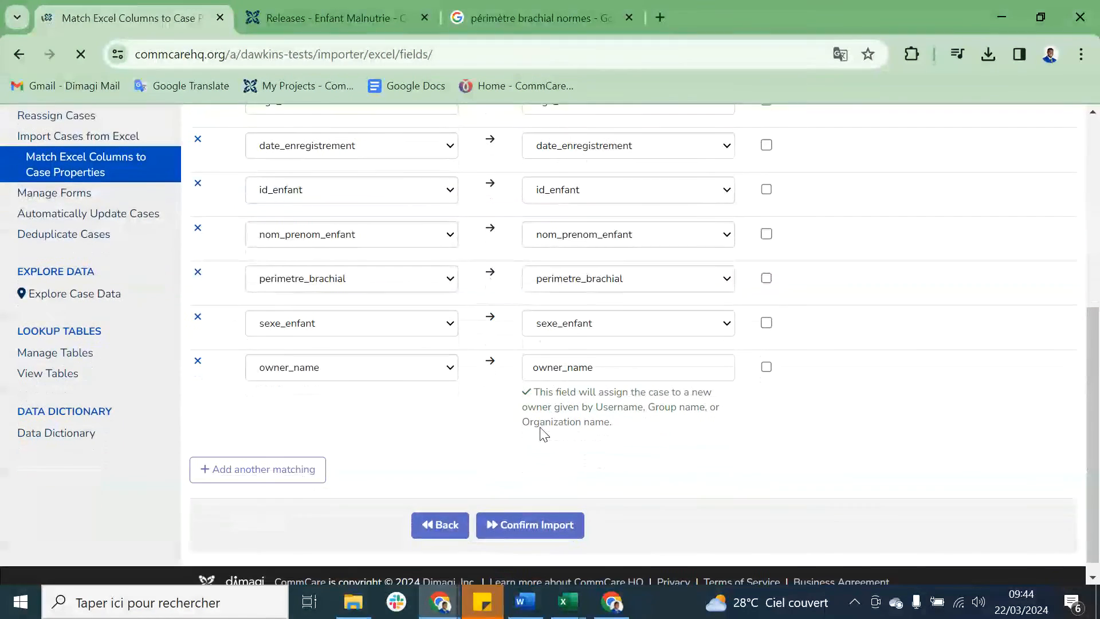
left_click(524, 518)
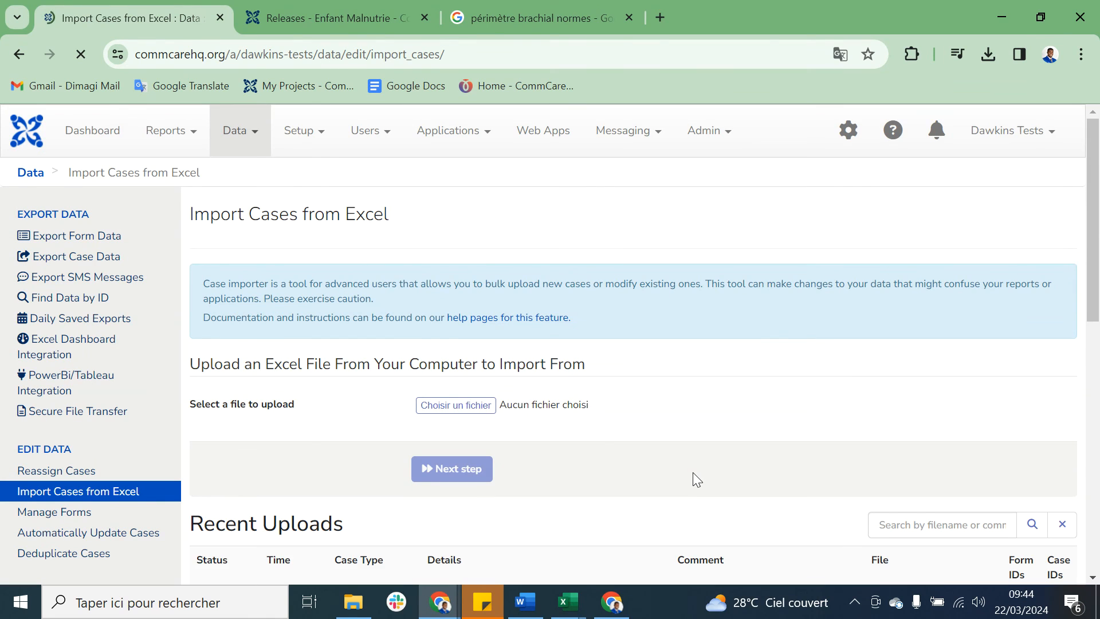
Step: Check the status and details of the latest enfant_malnutrie import among the recent uploads
scroll(624, 456, "down", 2)
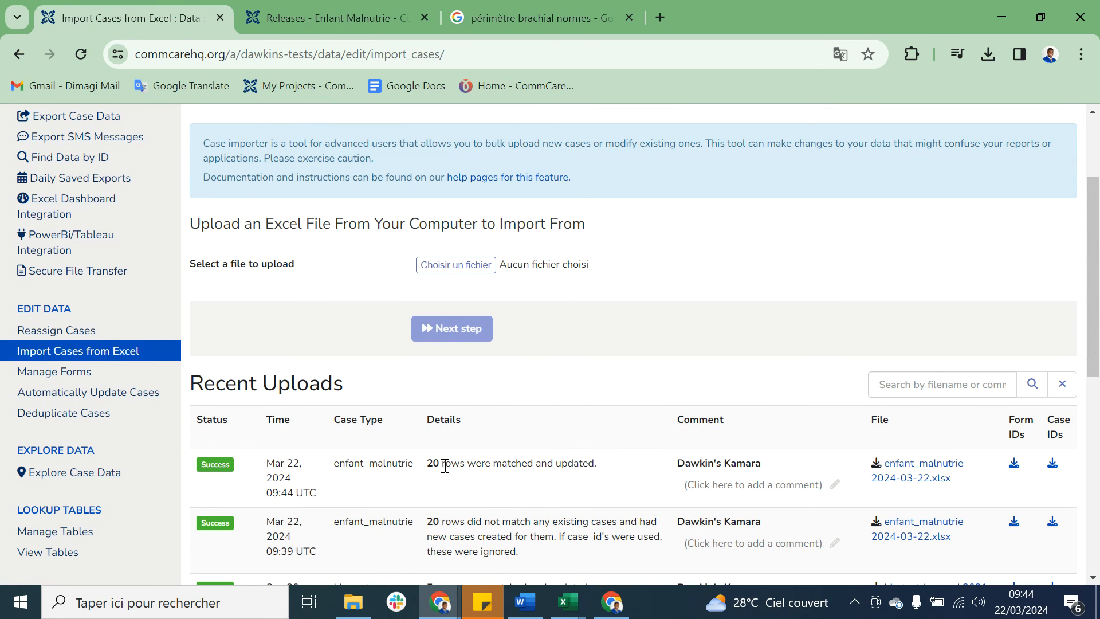
left_click_drag(442, 465, 466, 464)
triple_click(562, 463)
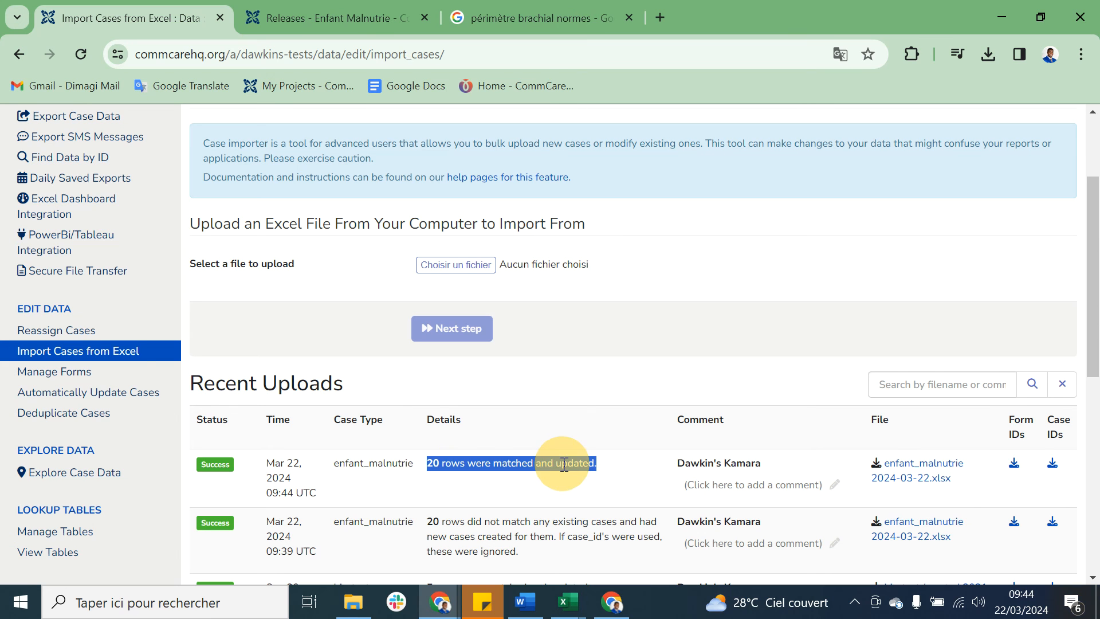
left_click(564, 466)
scroll(630, 383, "up", 2)
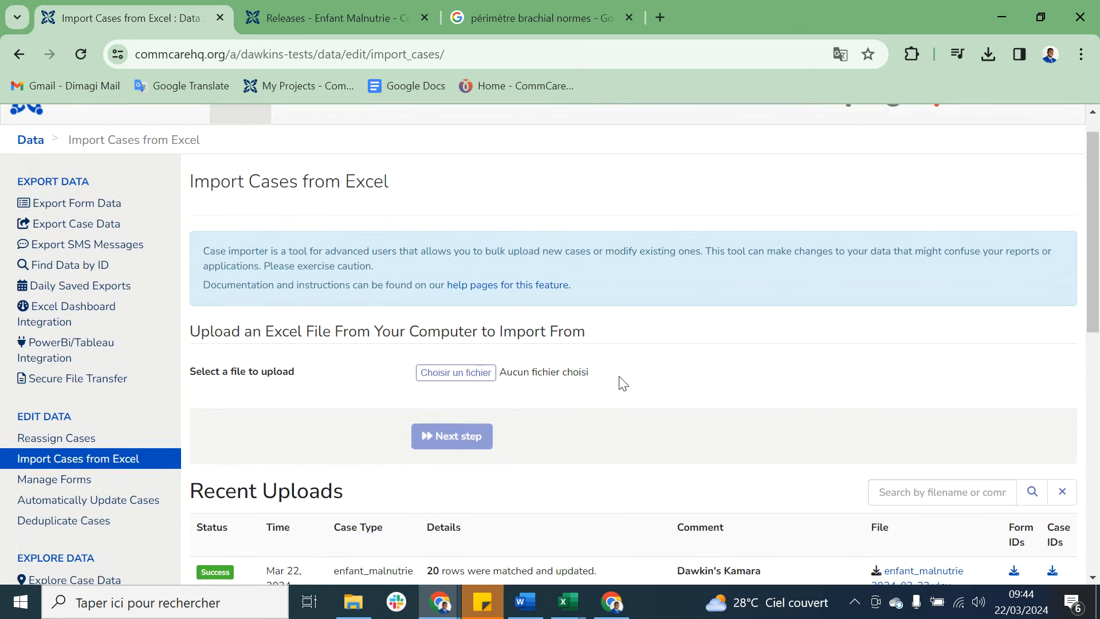
Step: Open the app preview of the Enfant Malnutrie application, refresh it and sync the data for worker asc1
left_click(365, 18)
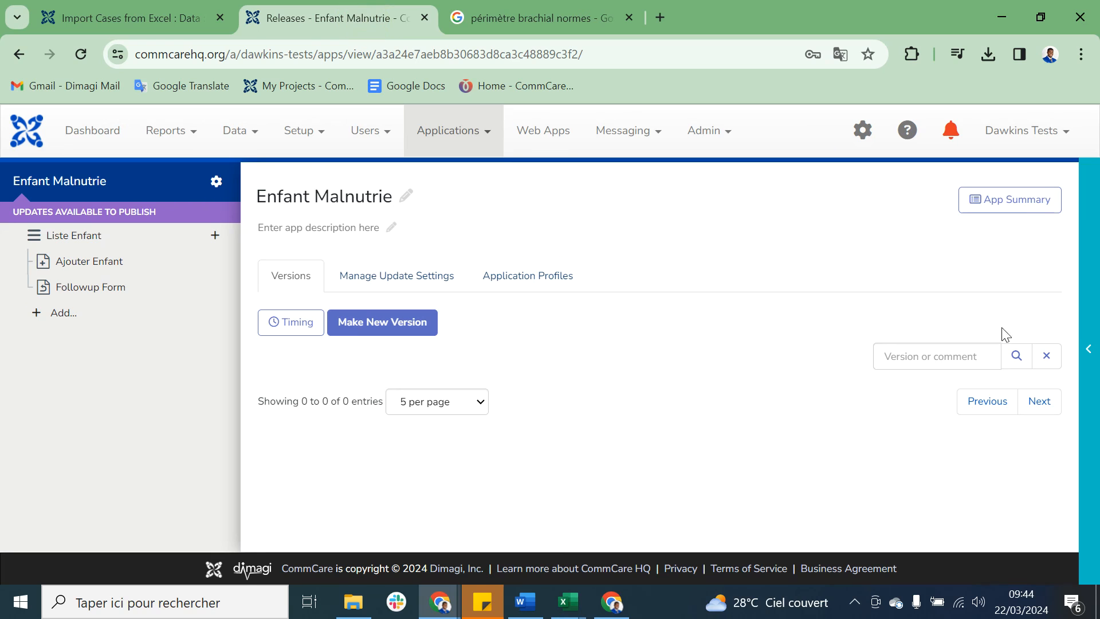
left_click(1085, 331)
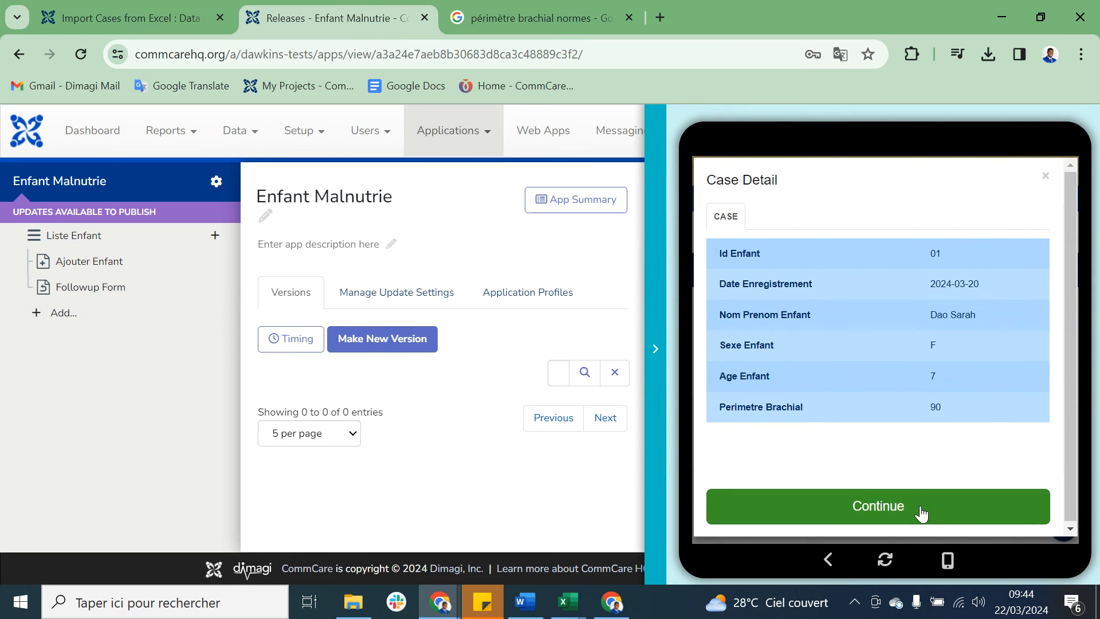
left_click(883, 560)
left_click(1003, 268)
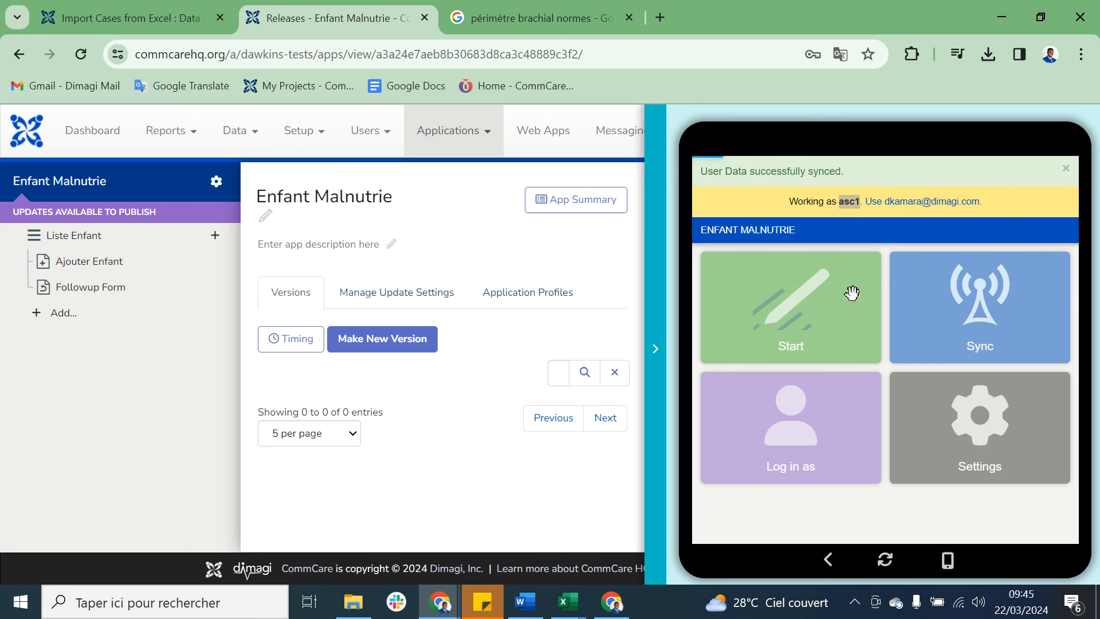
Step: Open the Followup Form list under Liste Enfant, check the sex in the first child's case detail and look through the list
left_click(852, 292)
left_click(851, 270)
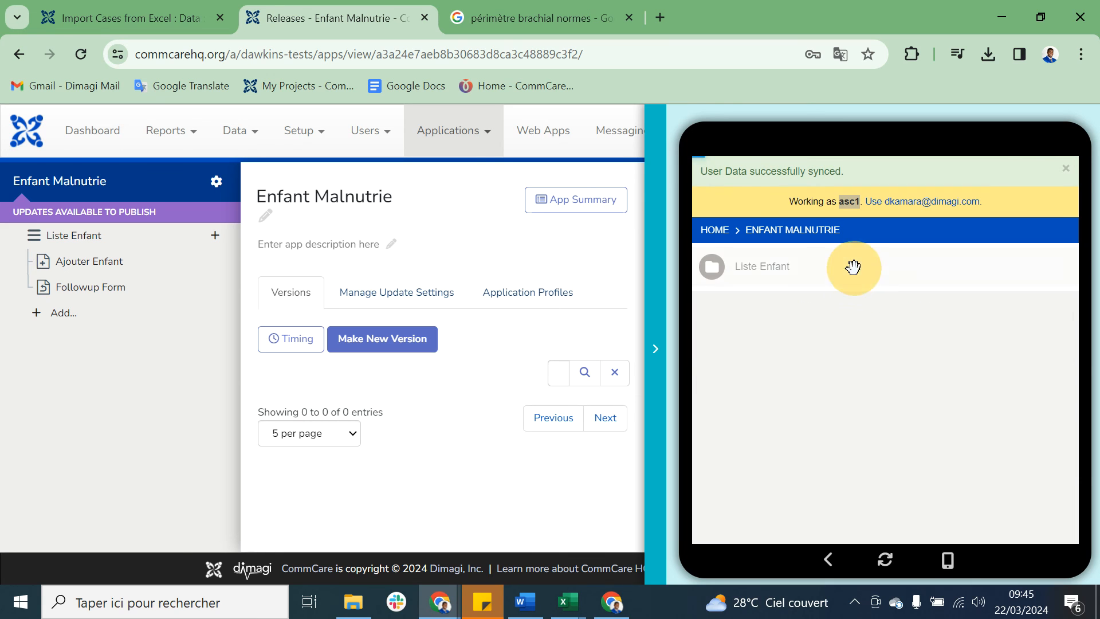
left_click(830, 308)
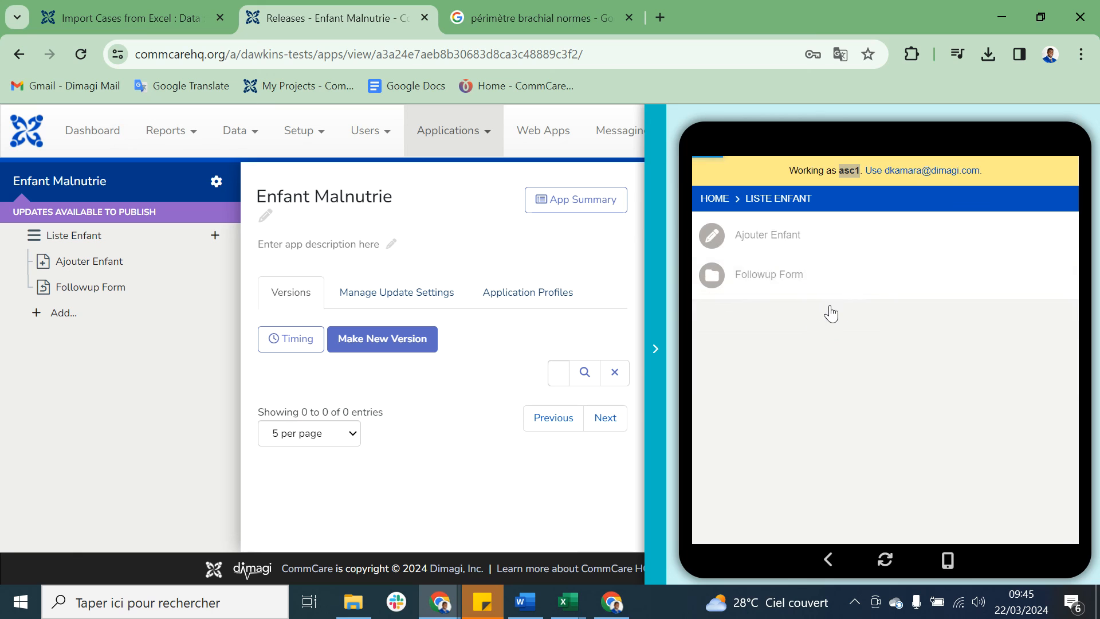
left_click(904, 306)
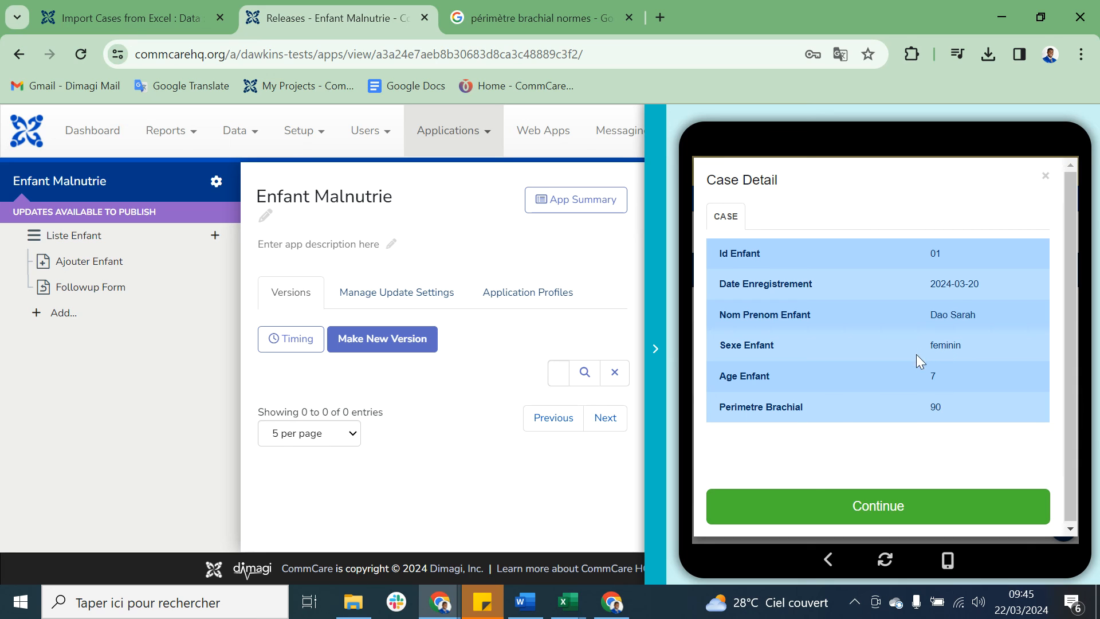
left_click(1044, 177)
scroll(974, 382, "down", 3)
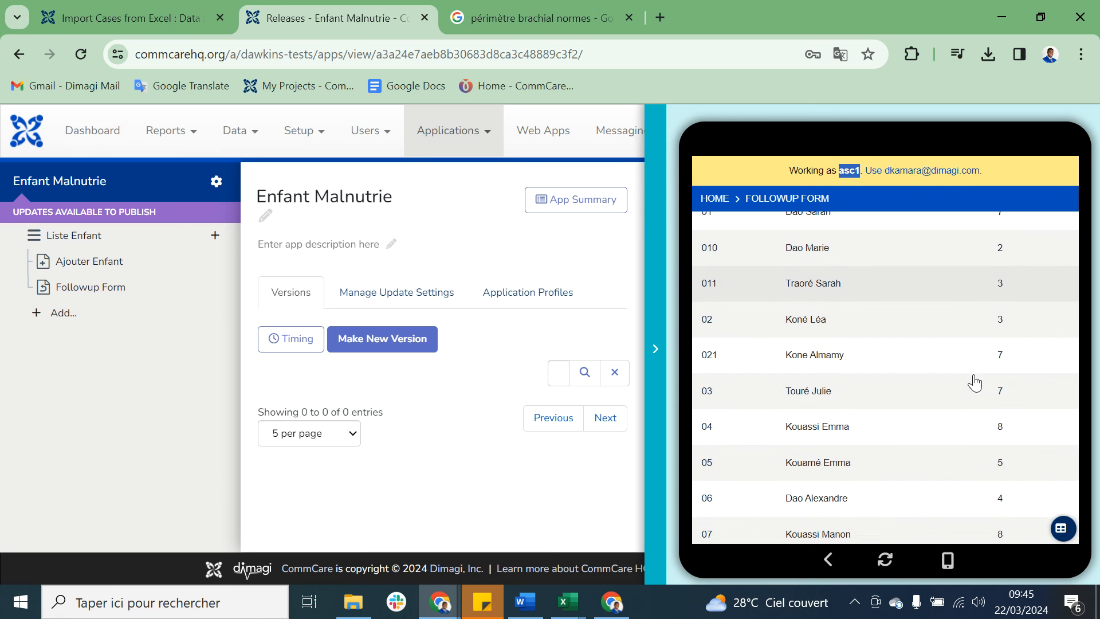
Step: Log in to the app preview as worker asc2 and sync the data
left_click(885, 559)
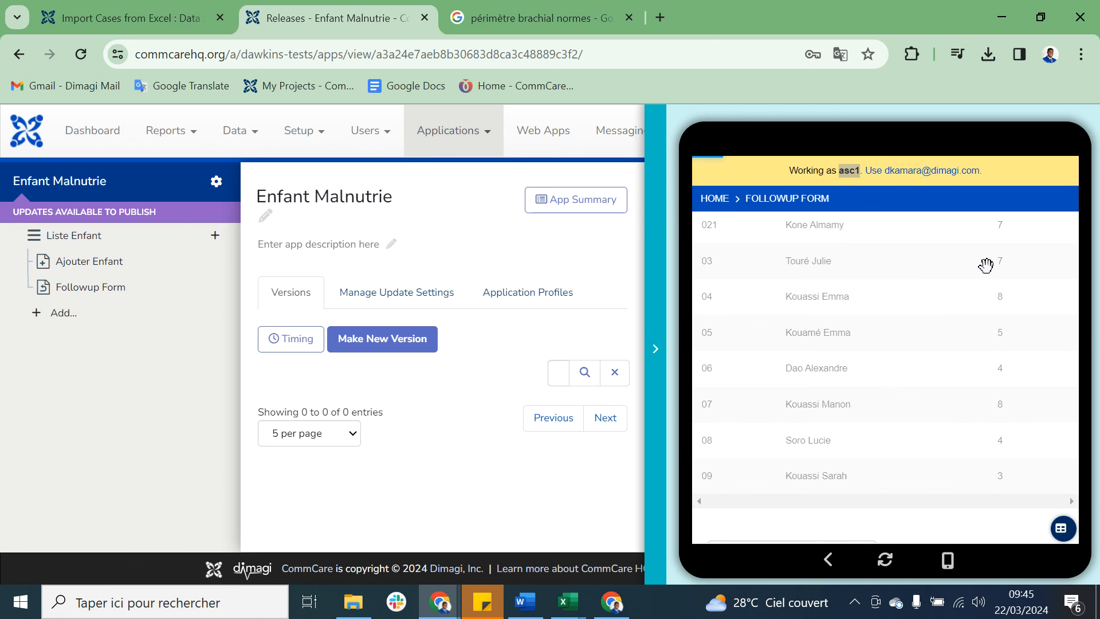
left_click(802, 401)
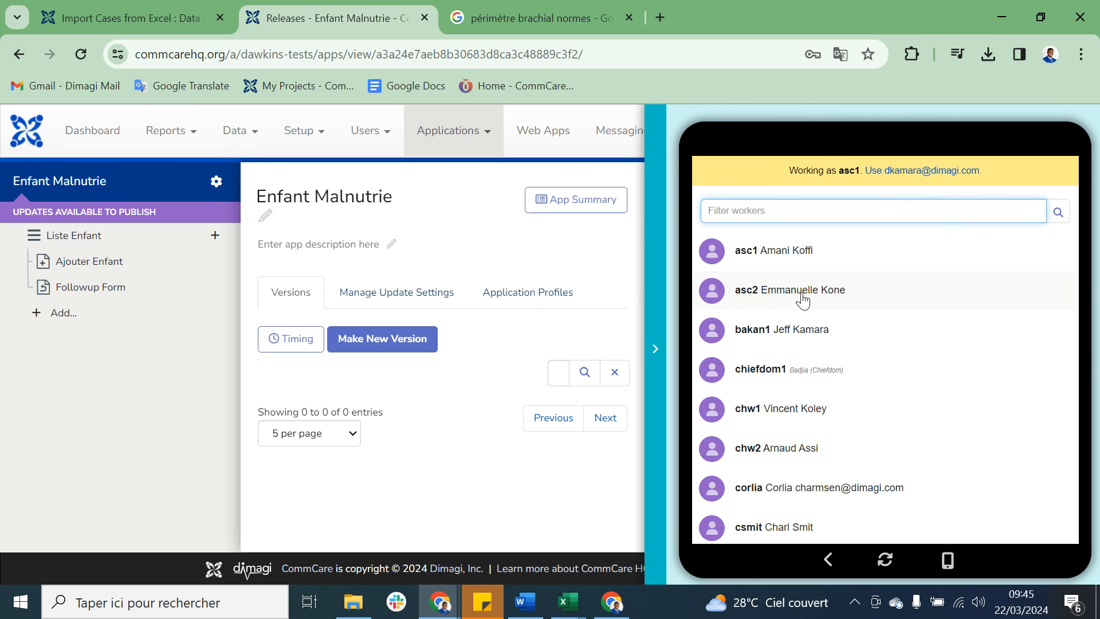
left_click(802, 292)
left_click(919, 337)
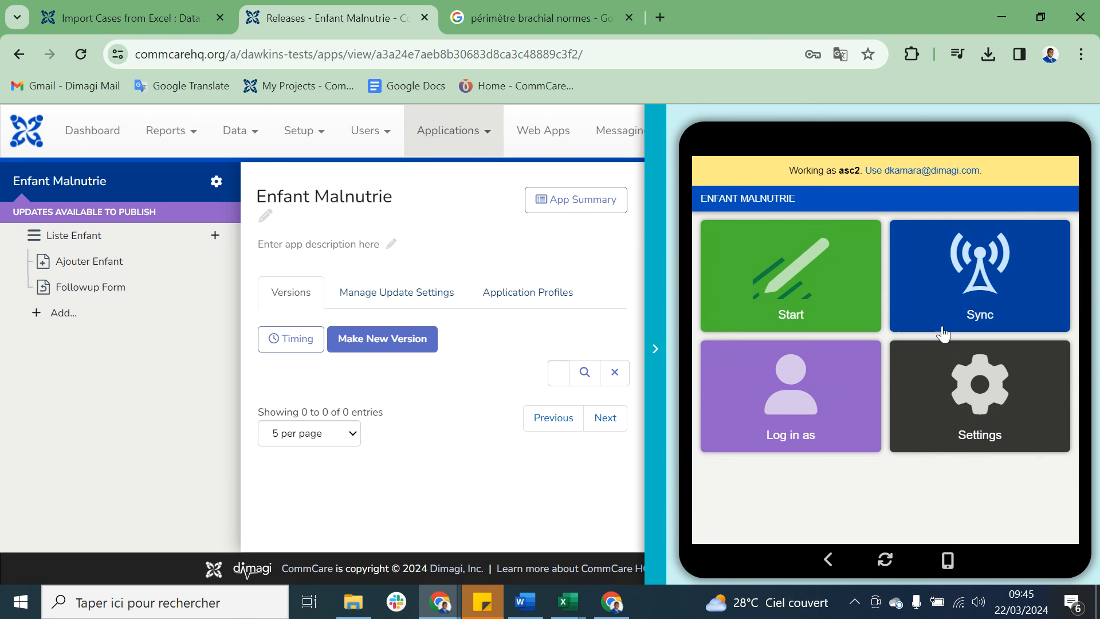
left_click(1009, 298)
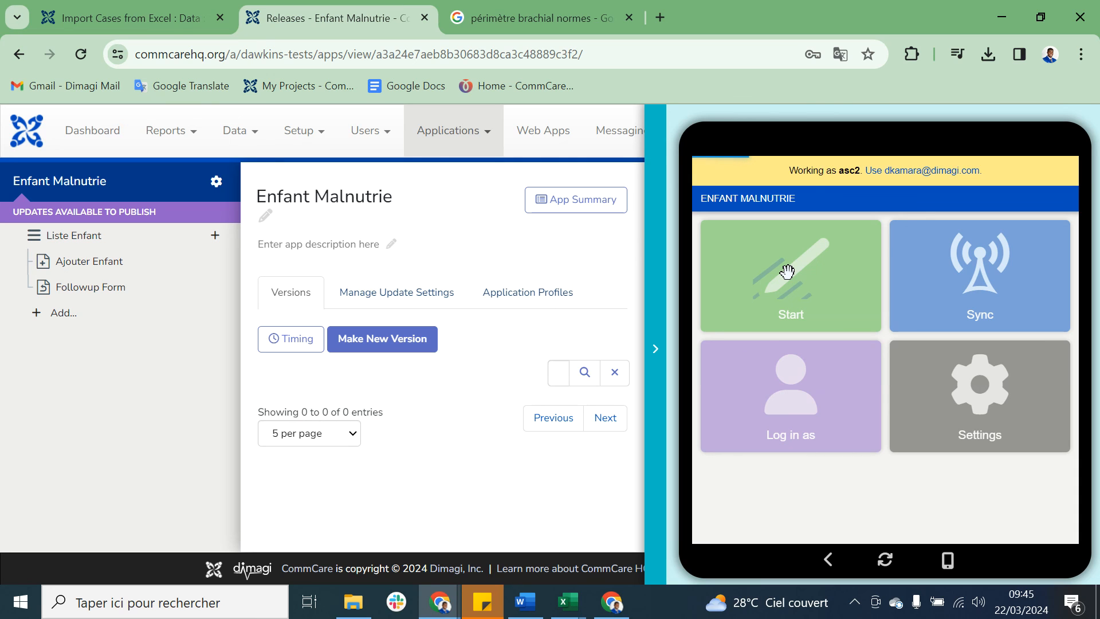
Step: Look through asc2's Followup Form list under Liste Enfant and check the second child's case detail
left_click(789, 276)
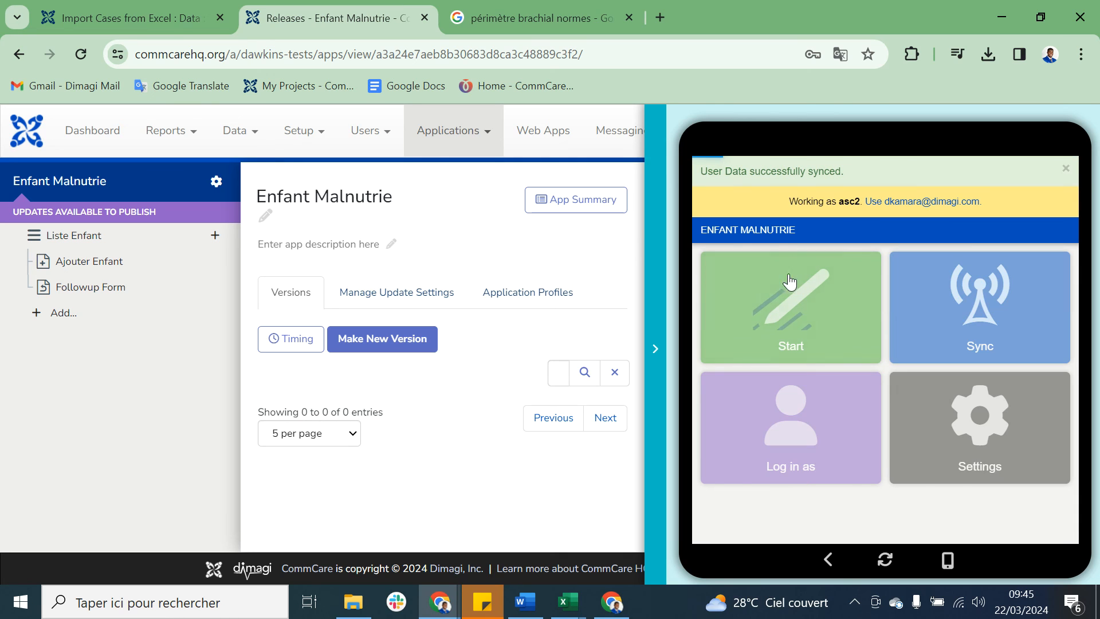
left_click(802, 268)
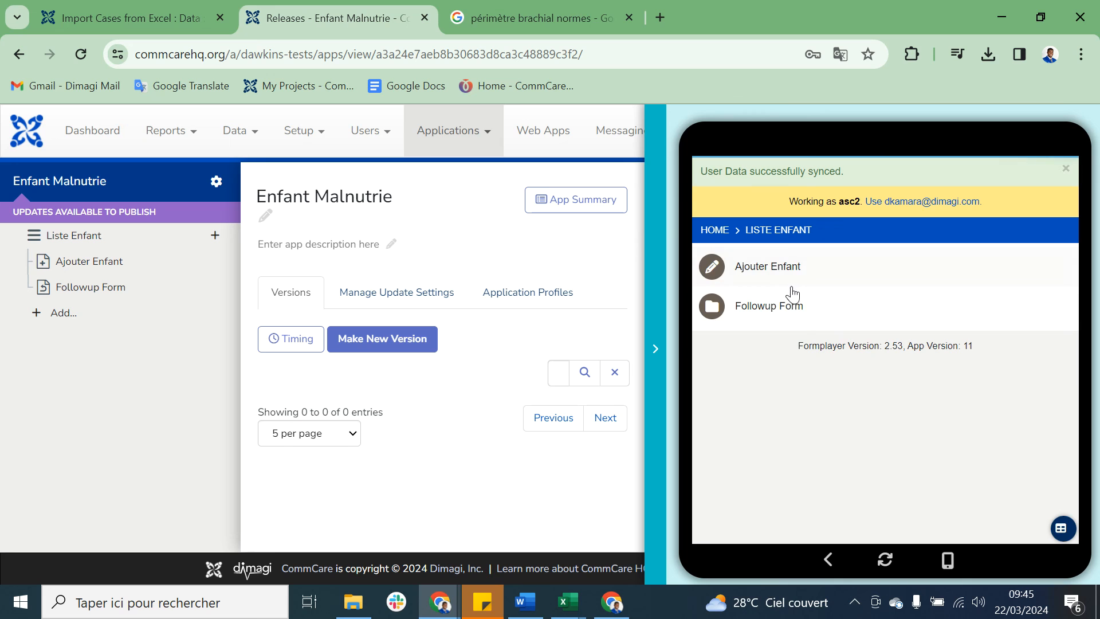
left_click(791, 303)
scroll(853, 408, "down", 5)
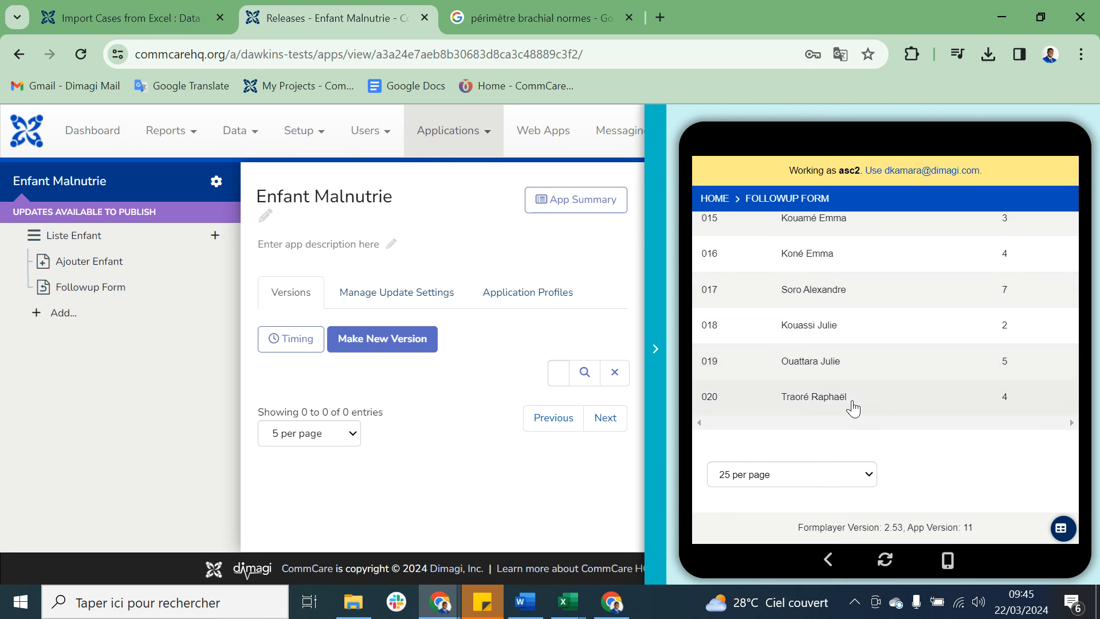
scroll(853, 407, "up", 5)
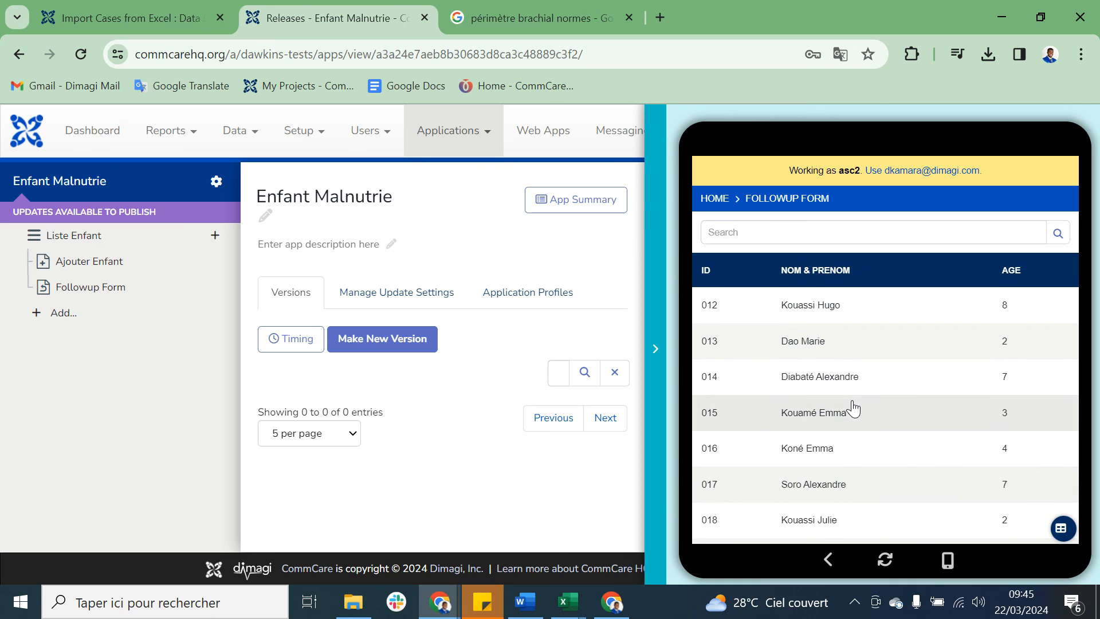
left_click(900, 340)
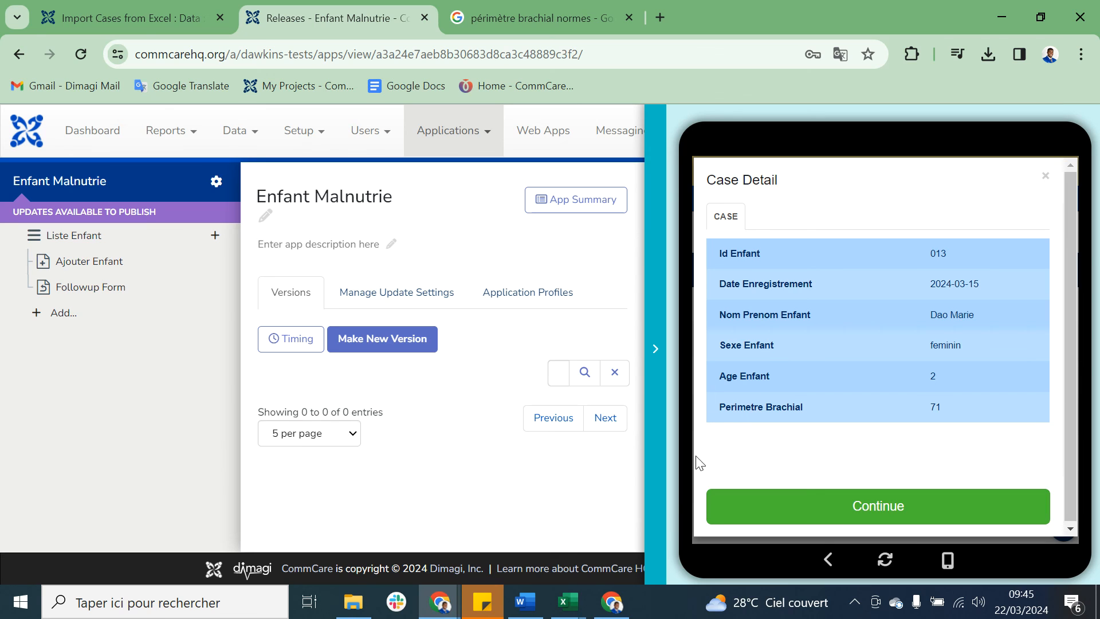
Step: Switch to the ChatGPT conversation and review the prompts and tables used to generate the children's test data, including the 50mm to 90mm perimeter request
left_click(624, 610)
scroll(667, 350, "up", 5)
scroll(666, 347, "up", 20)
scroll(666, 351, "up", 8)
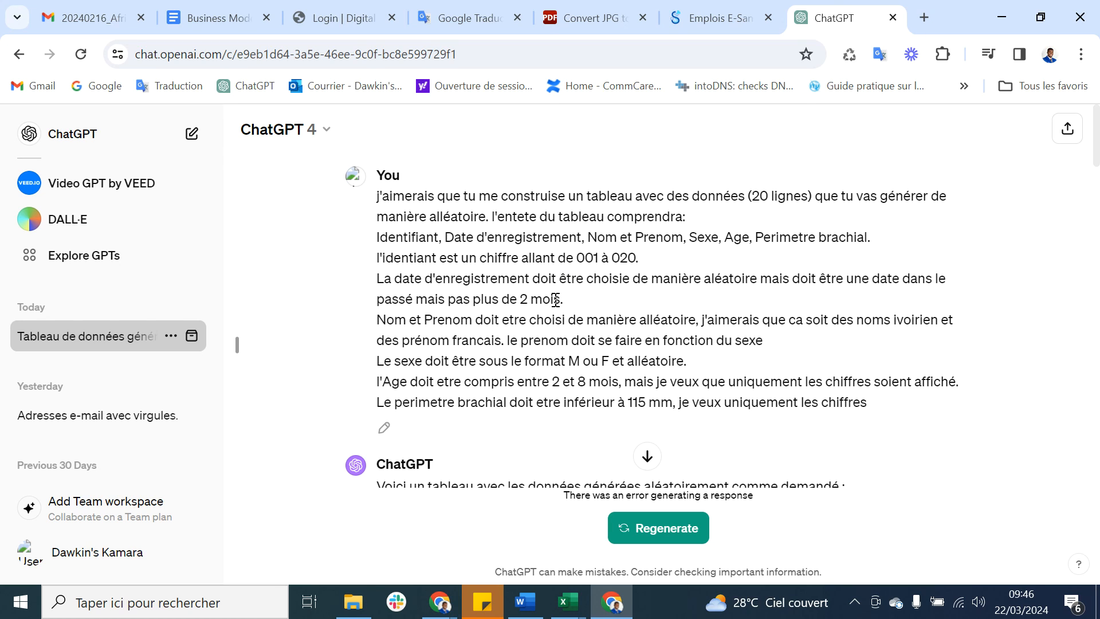
scroll(595, 340, "down", 5)
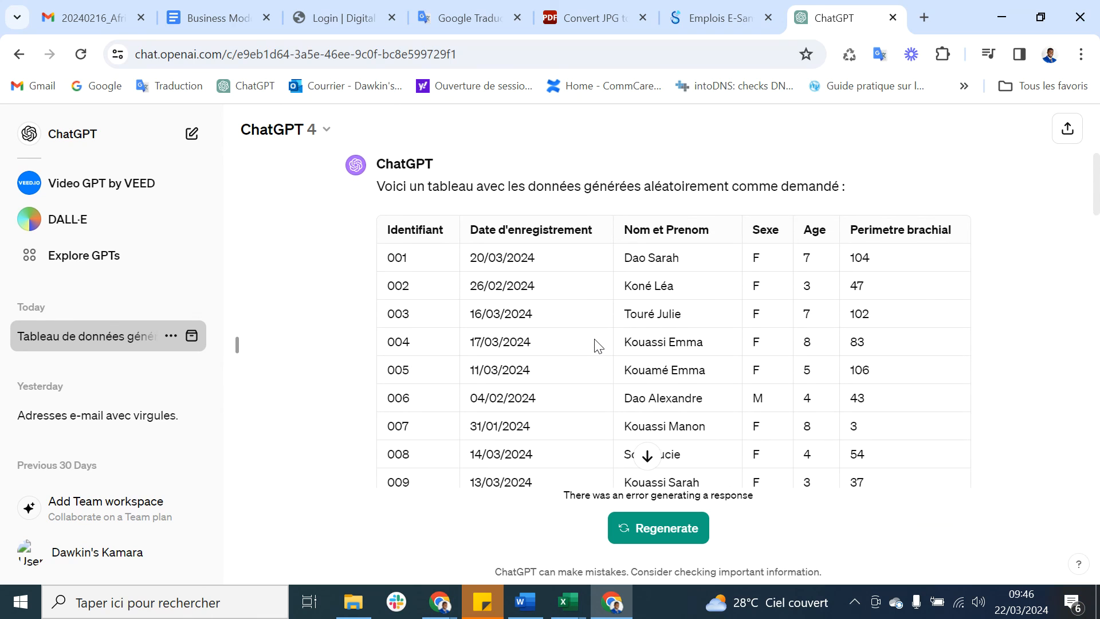
scroll(596, 344, "down", 1)
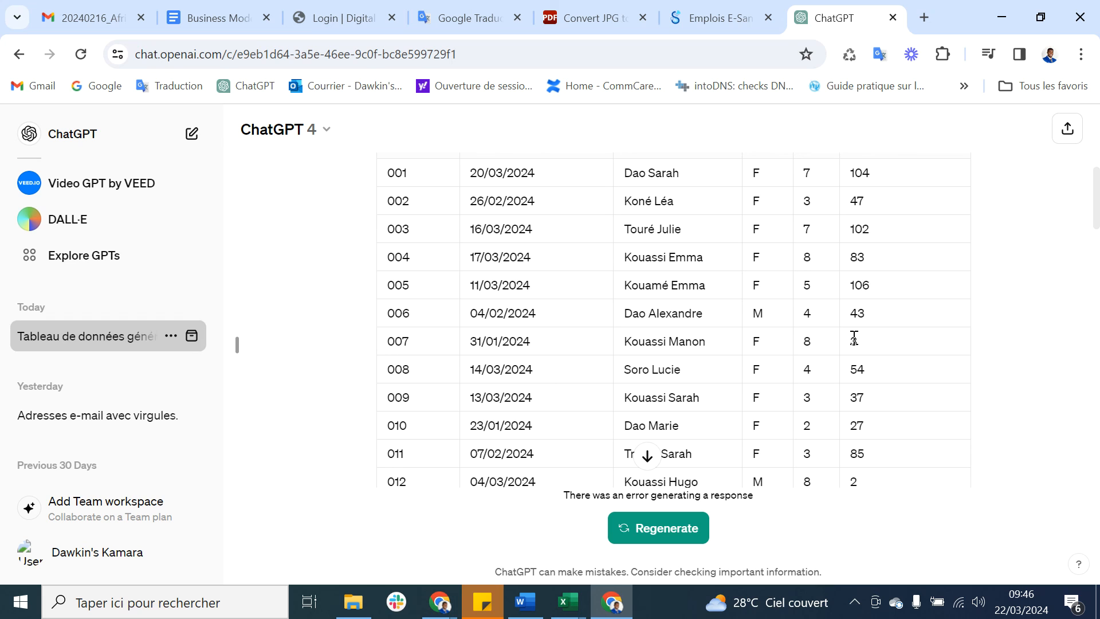
scroll(854, 338, "down", 5)
scroll(854, 338, "down", 4)
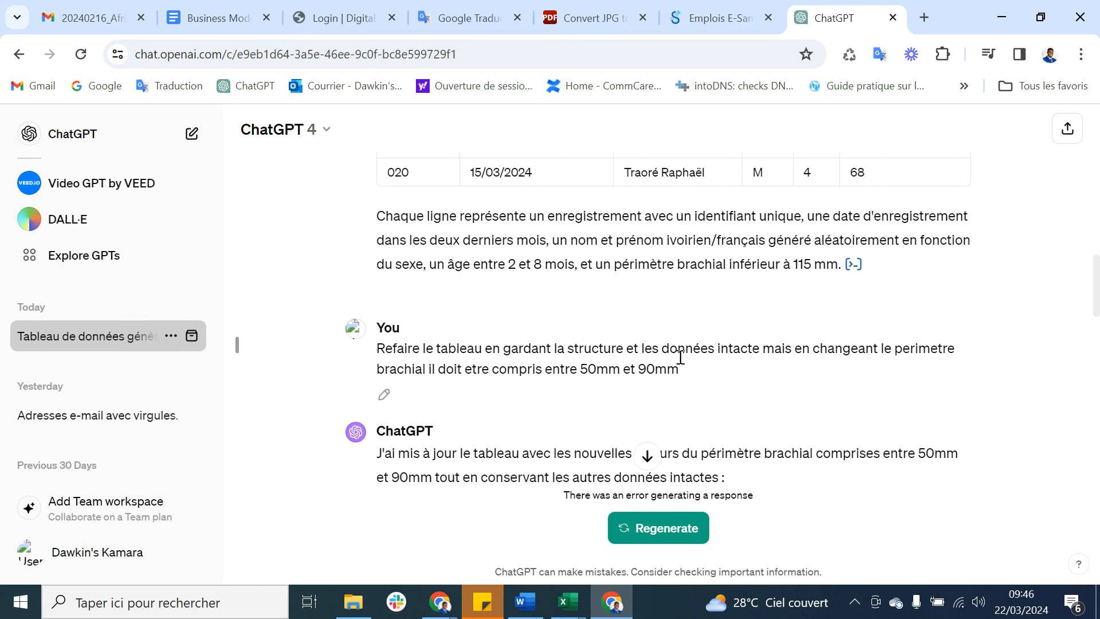
left_click_drag(582, 369, 680, 369)
scroll(680, 369, "down", 8)
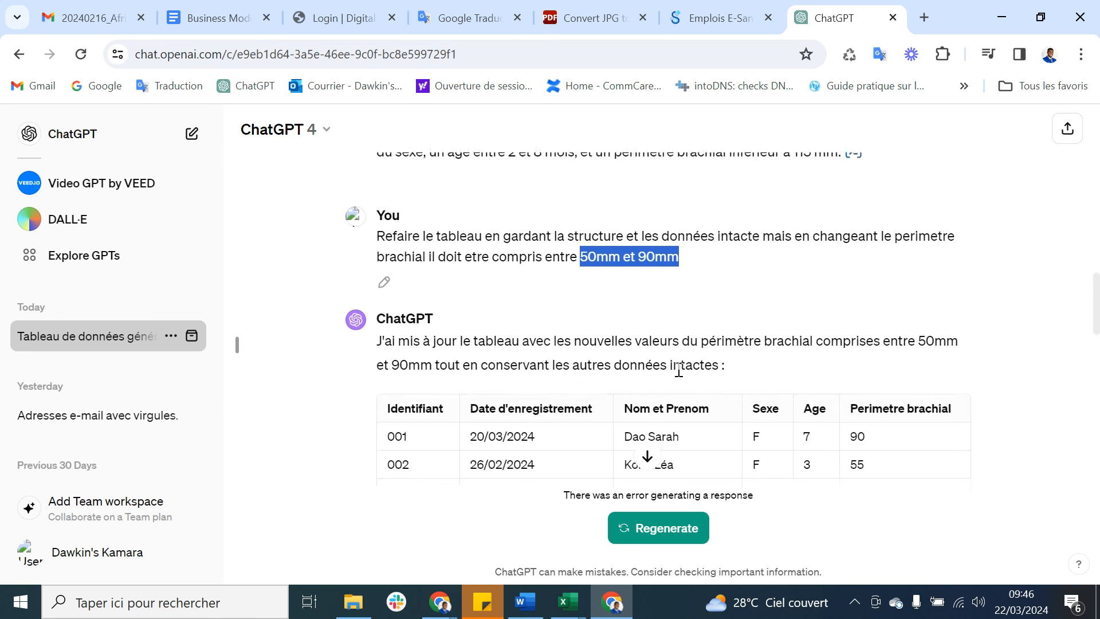
scroll(678, 370, "down", 1)
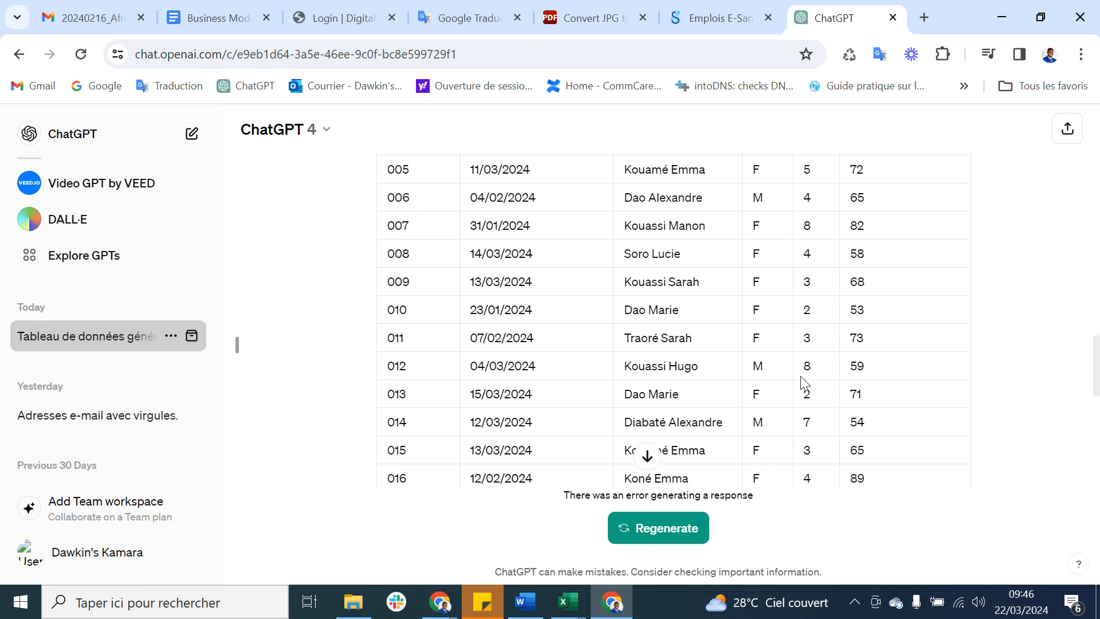
scroll(714, 400, "down", 10)
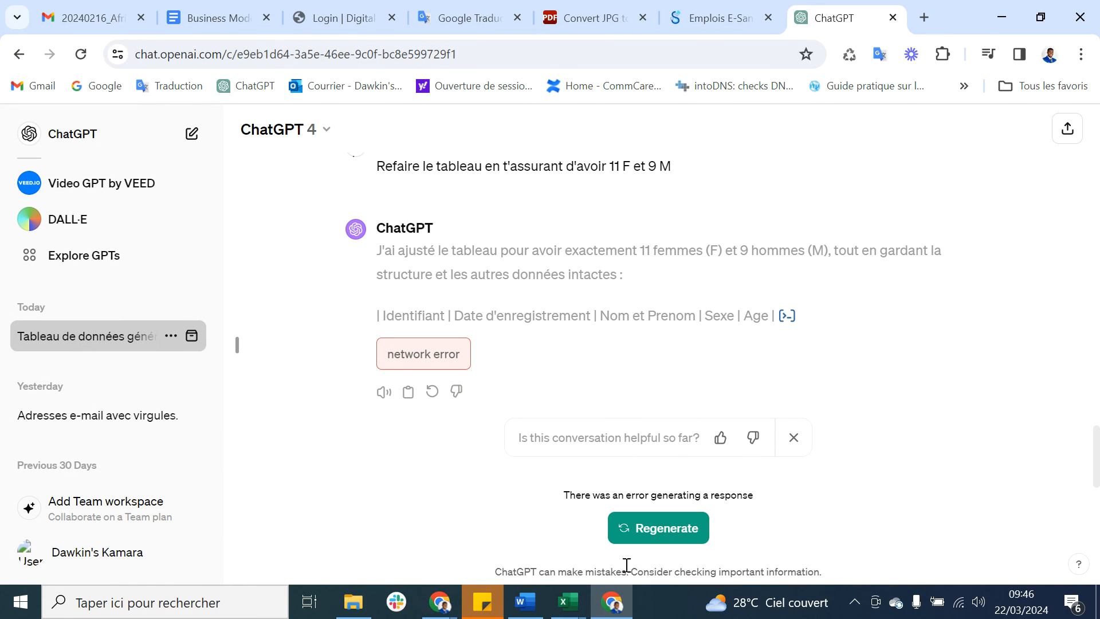
scroll(698, 321, "up", 10)
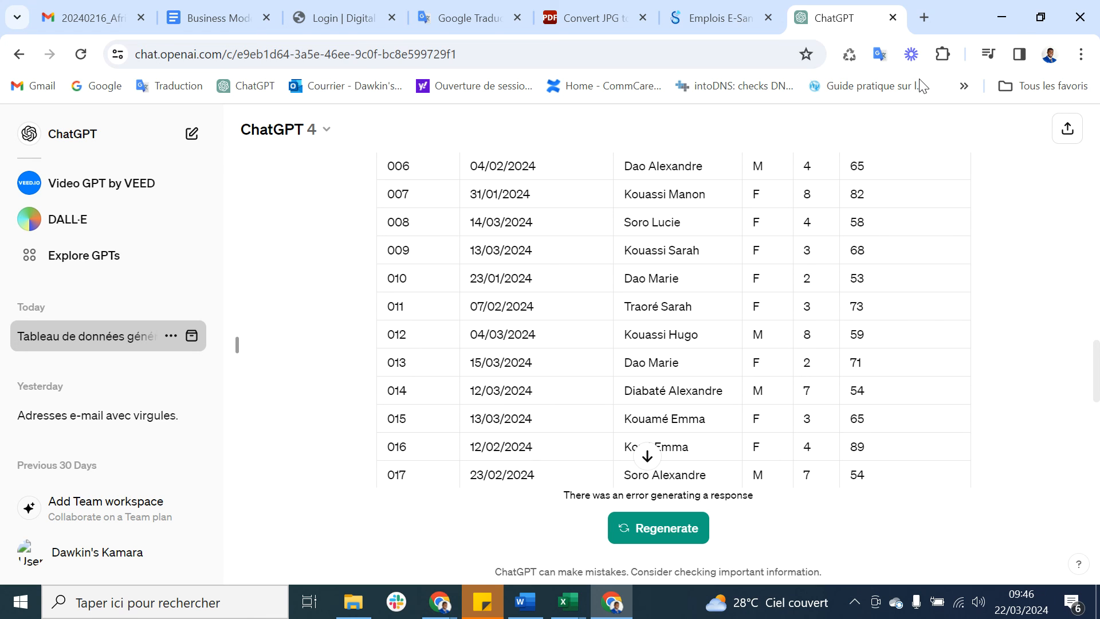
Step: Return to the Enfant Malnutrie releases page in CommCare HQ and close the app preview
left_click(1012, 16)
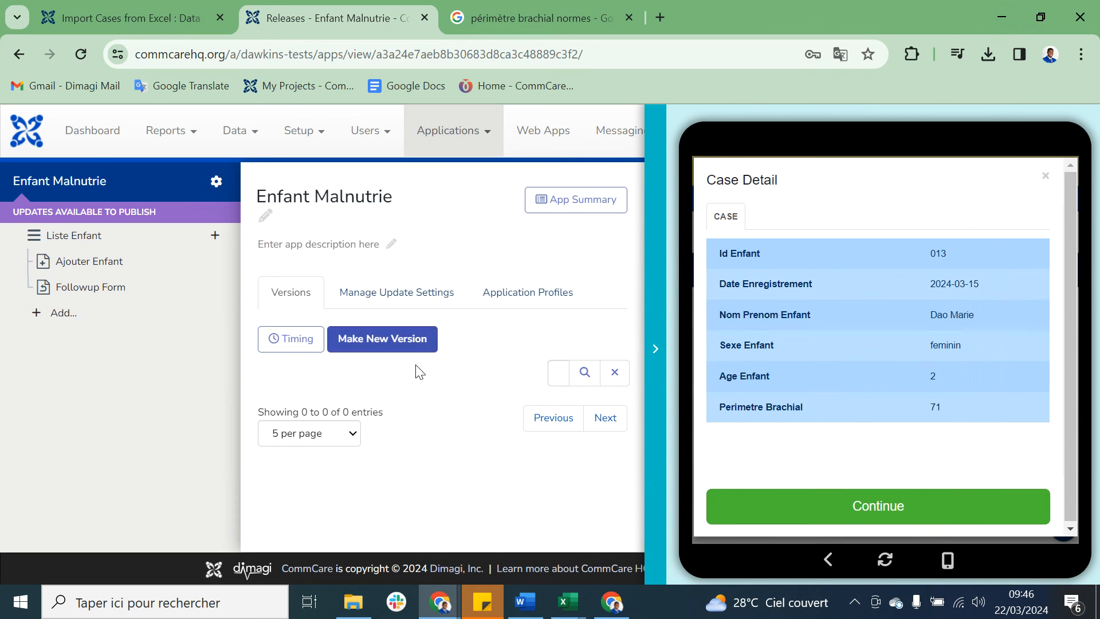
left_click(655, 342)
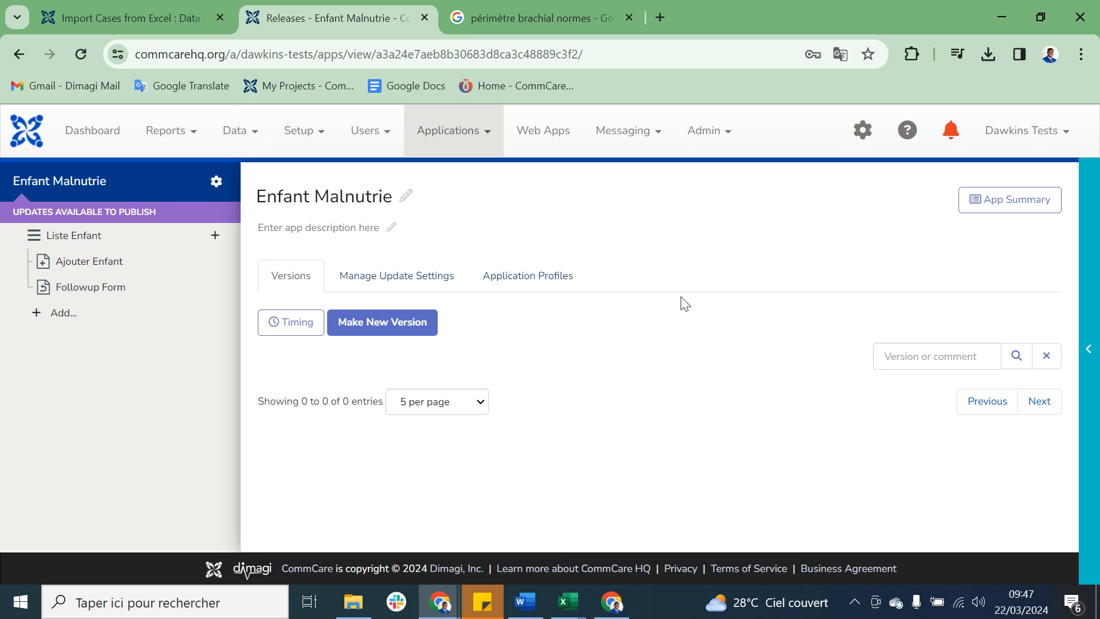